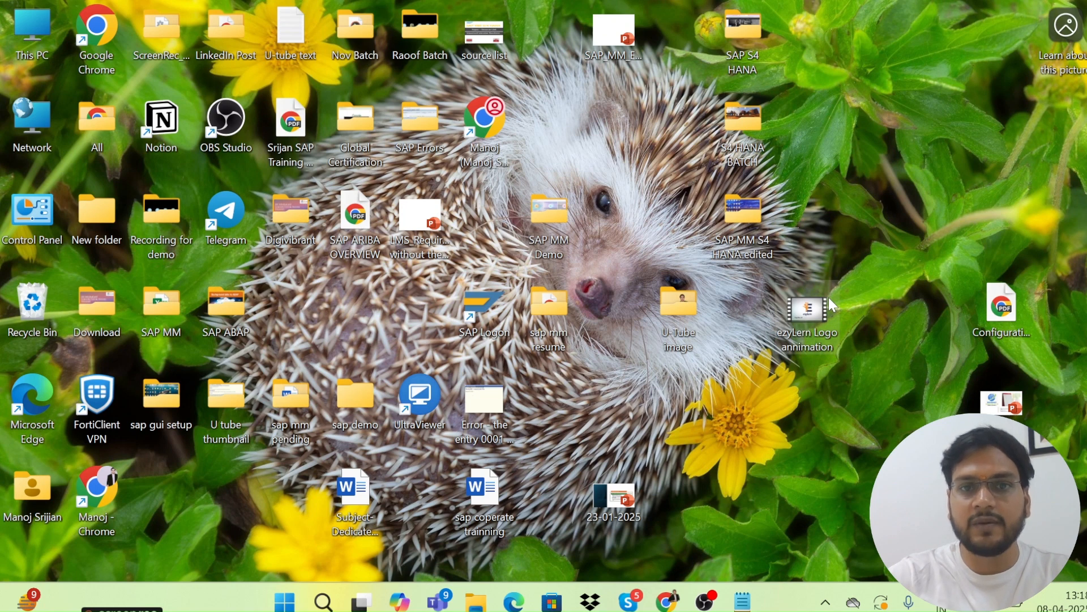
Launch SAP Logon from the desktop and open the S/4 HANA 2023 - INSTANCE-26 connection.
double_click(471, 311)
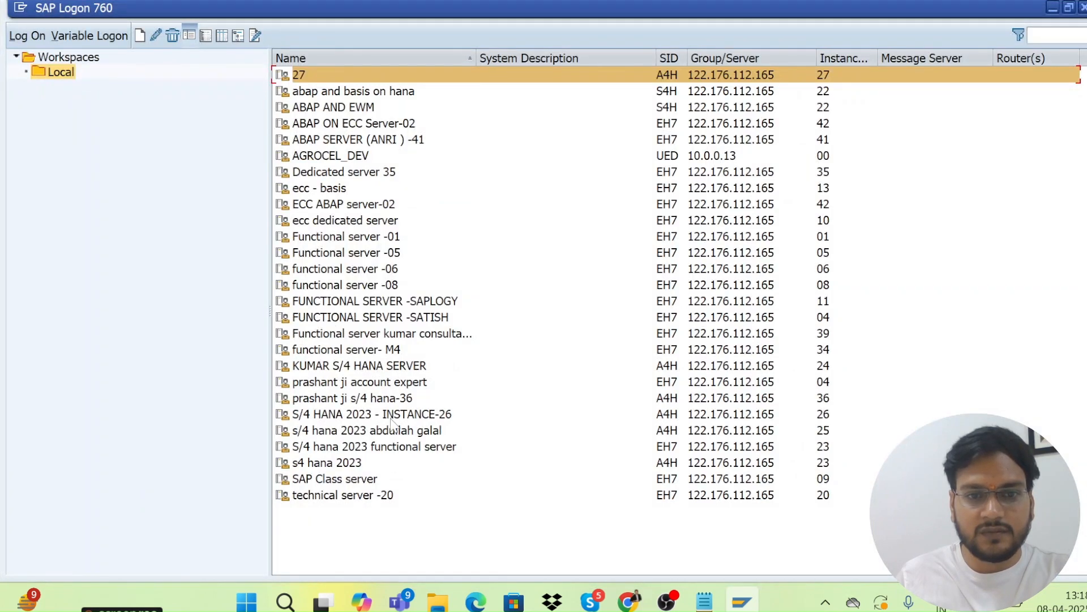
double_click(390, 419)
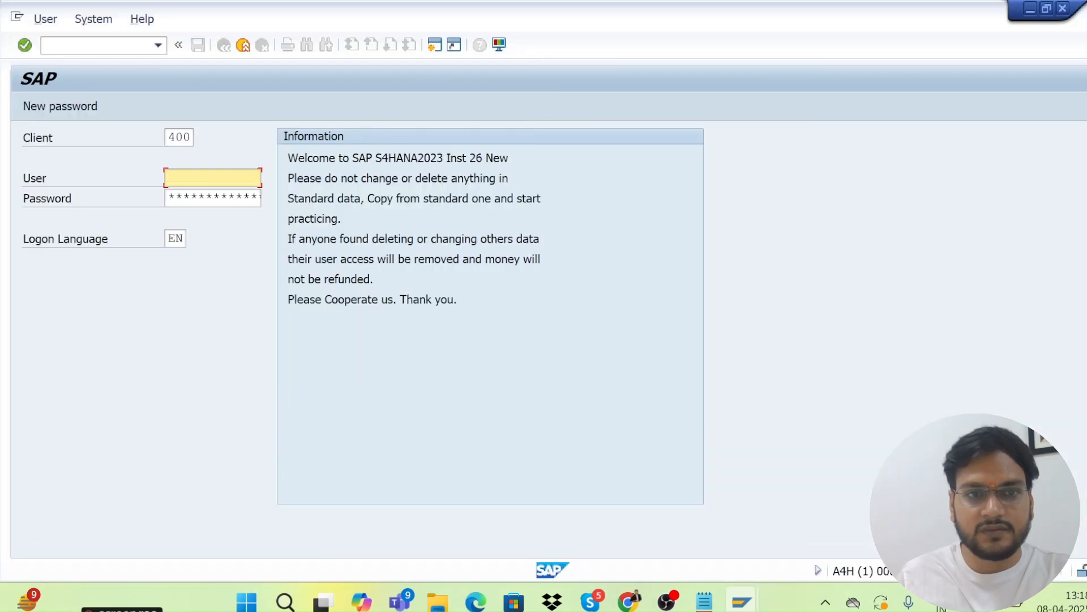
Log on to client 400 with the saved user name and prefilled password.
click(204, 178)
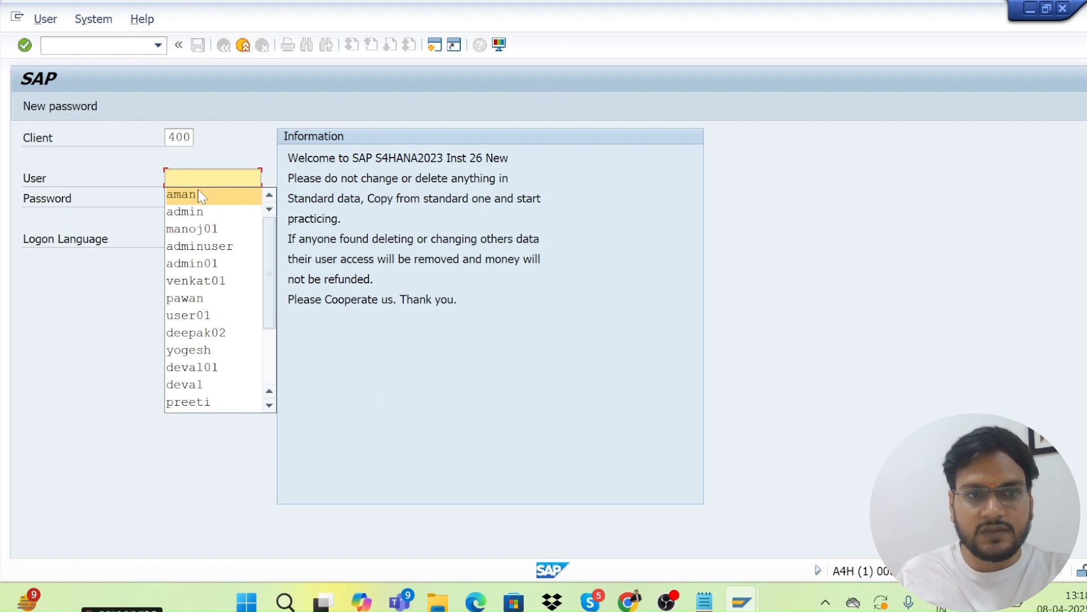
click(187, 211)
click(173, 198)
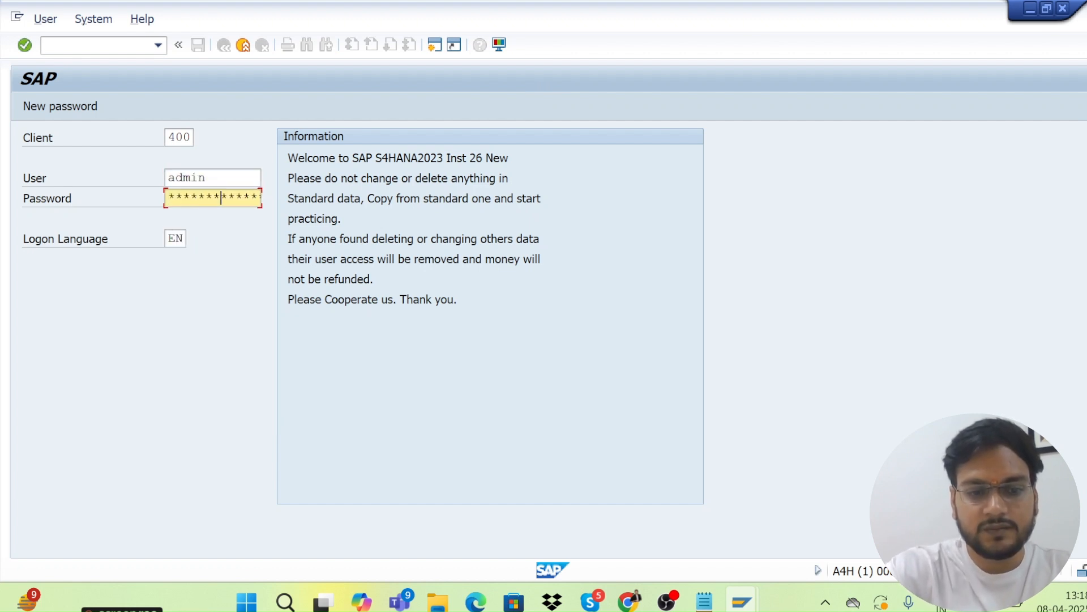
key(Return)
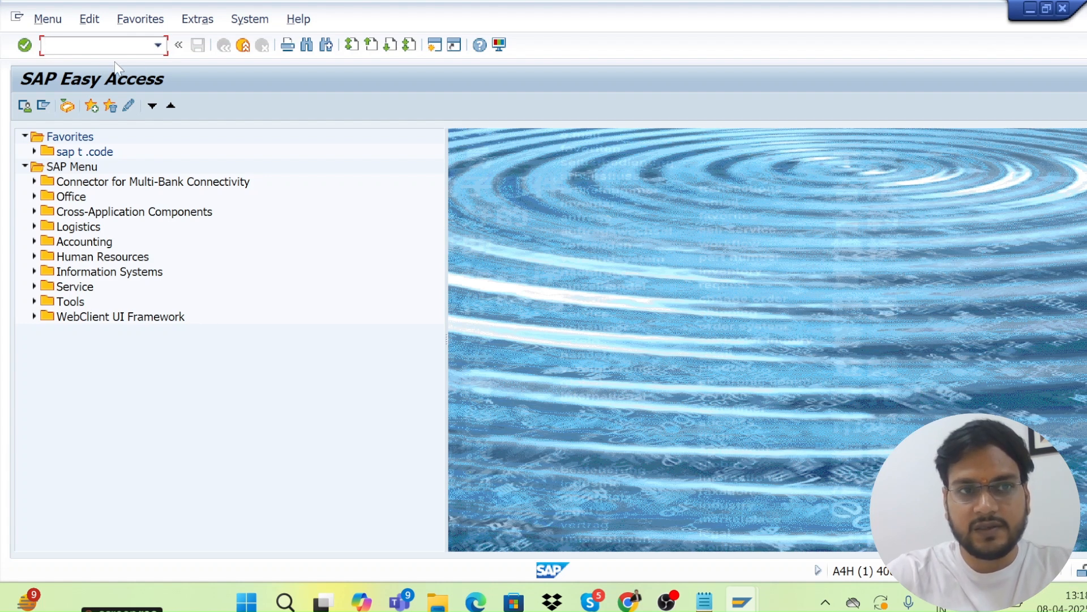
Run /n/ui2/flp from the command field history to open the Fiori Launchpad in Chrome.
click(158, 45)
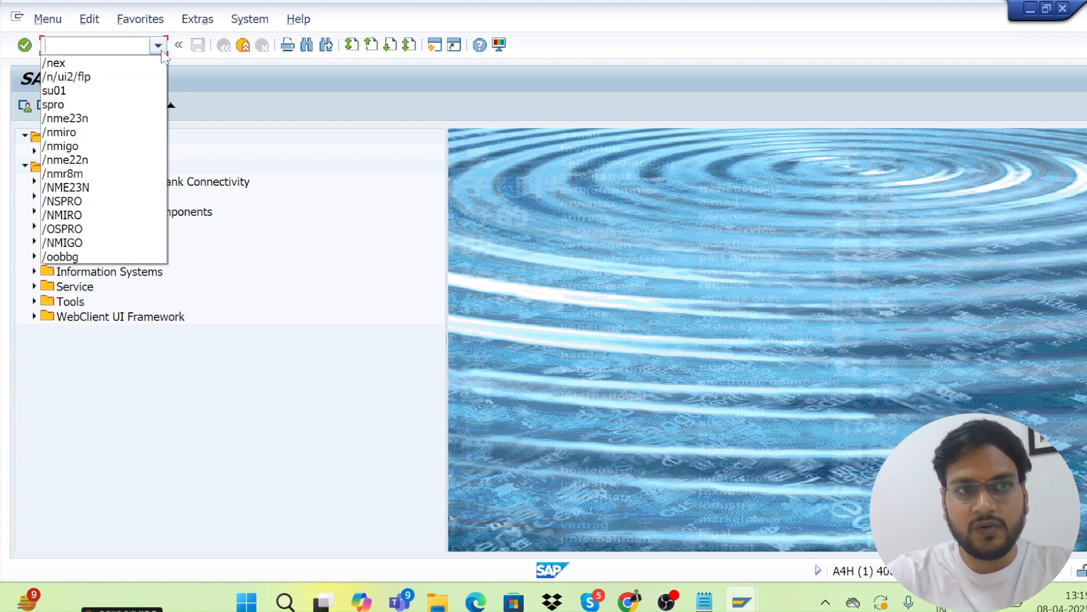
click(81, 77)
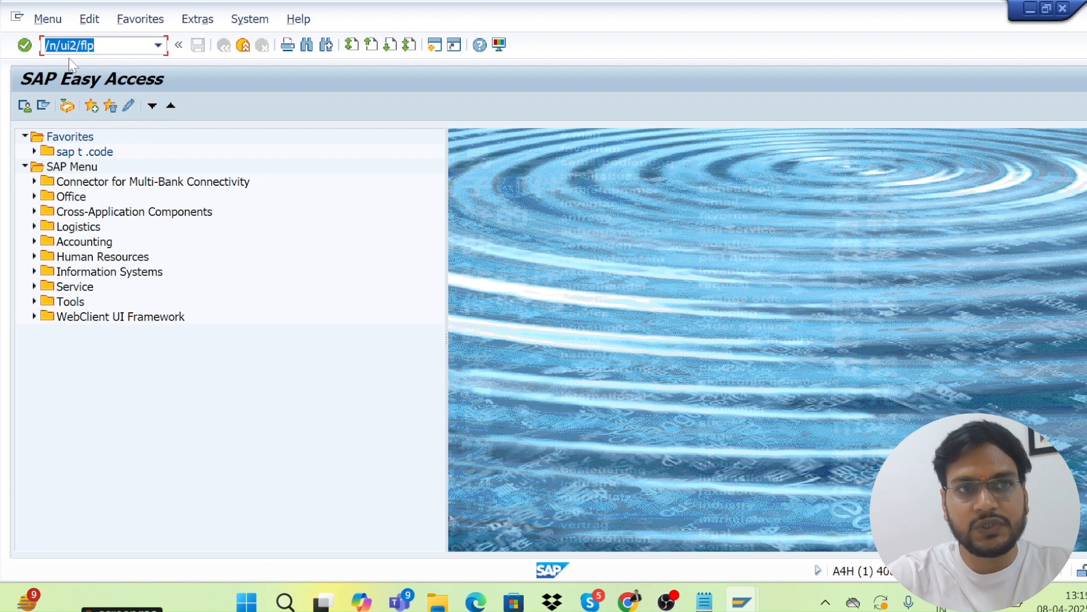
click(95, 45)
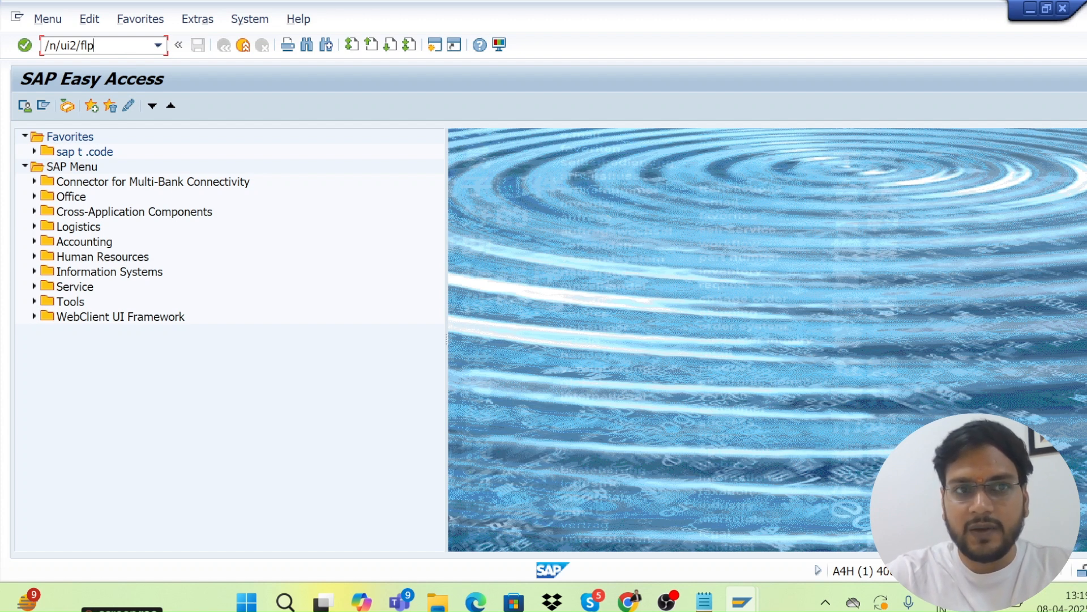
key(Return)
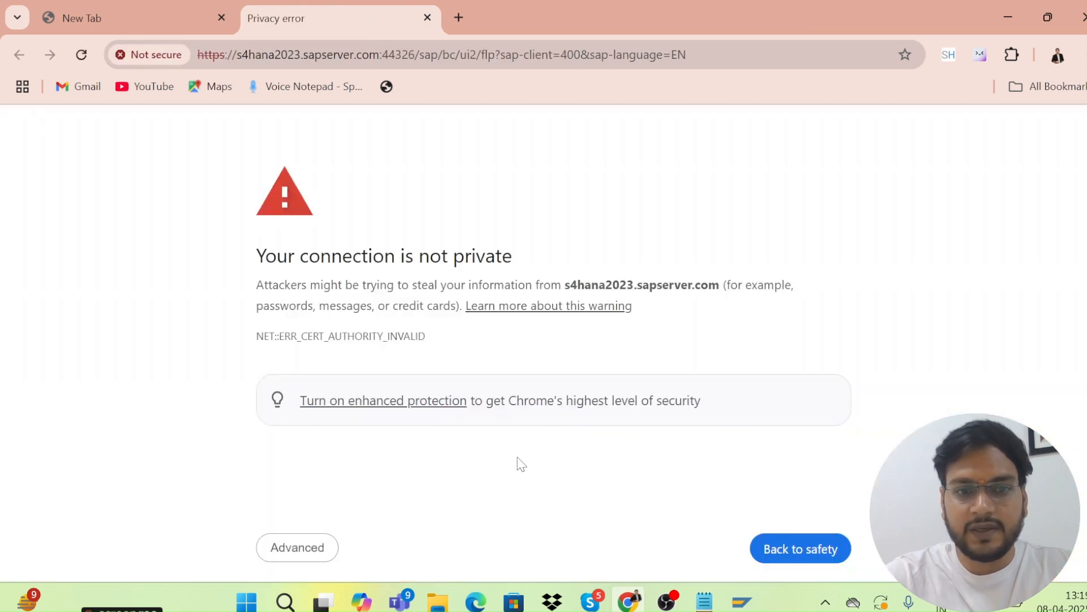
Bypass Chrome's certificate warning and proceed to s4hana2023.sapserver.com.
click(297, 547)
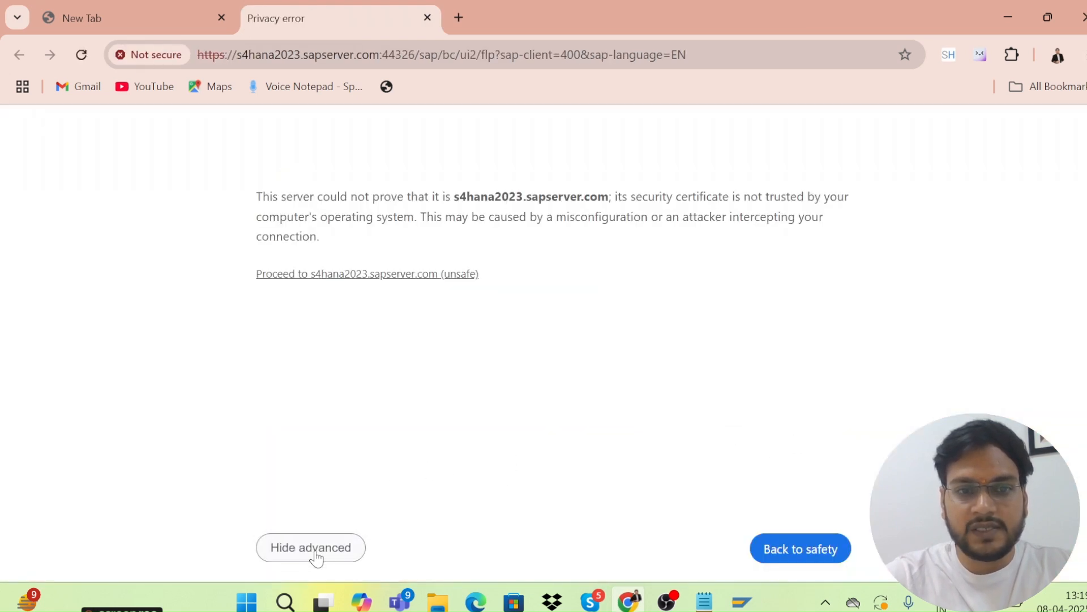
click(323, 277)
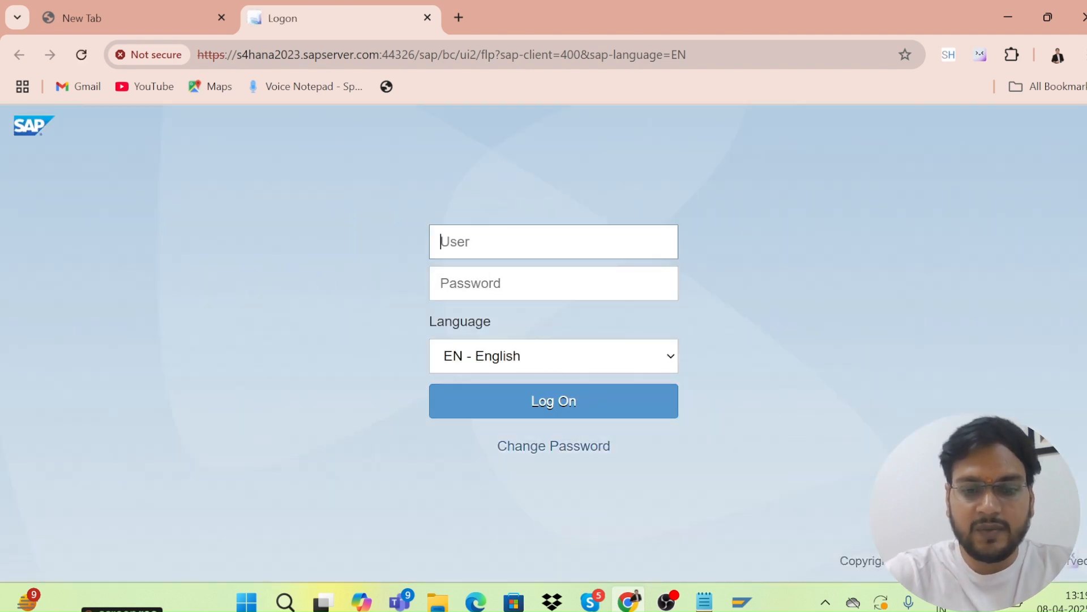
Sign in to the Fiori launchpad as admin with the password, correcting a mistyped entry.
text(admin)
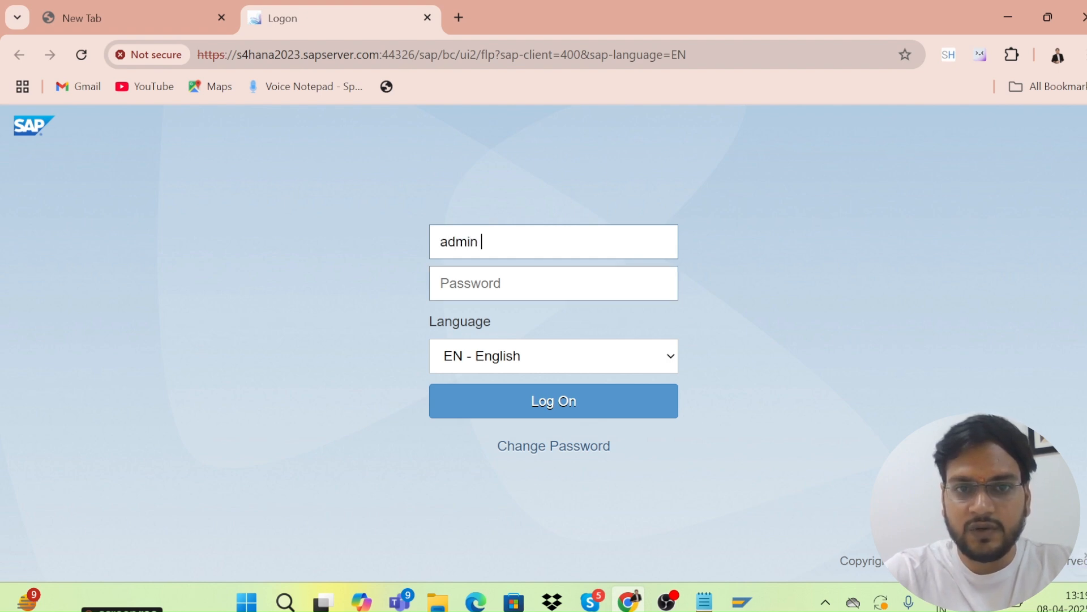
click(553, 283)
text(••)
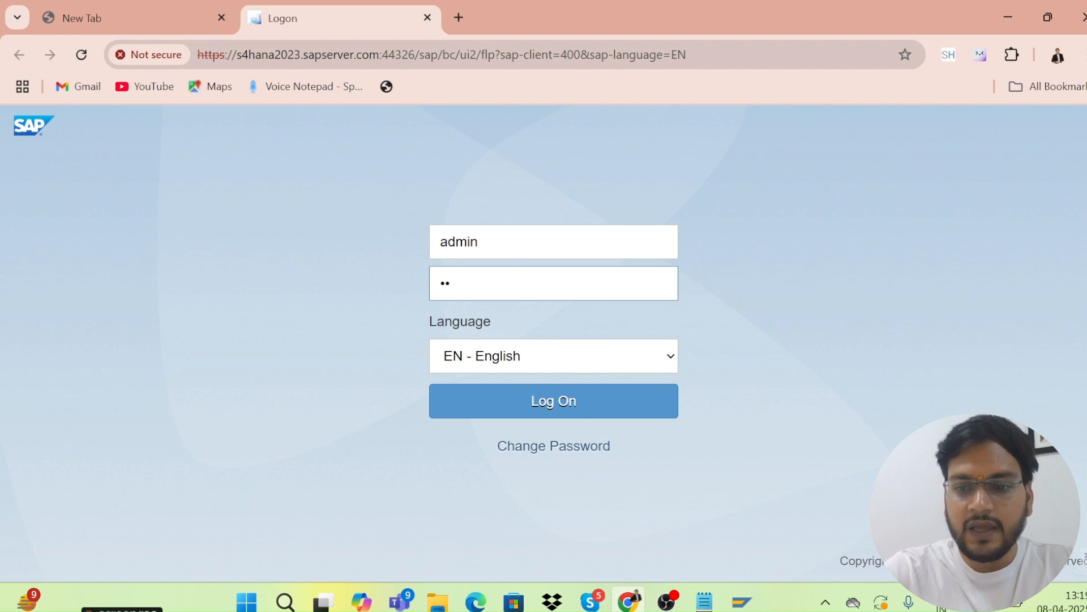
key(BackSpace)
key(BackSpace)
text(•••)
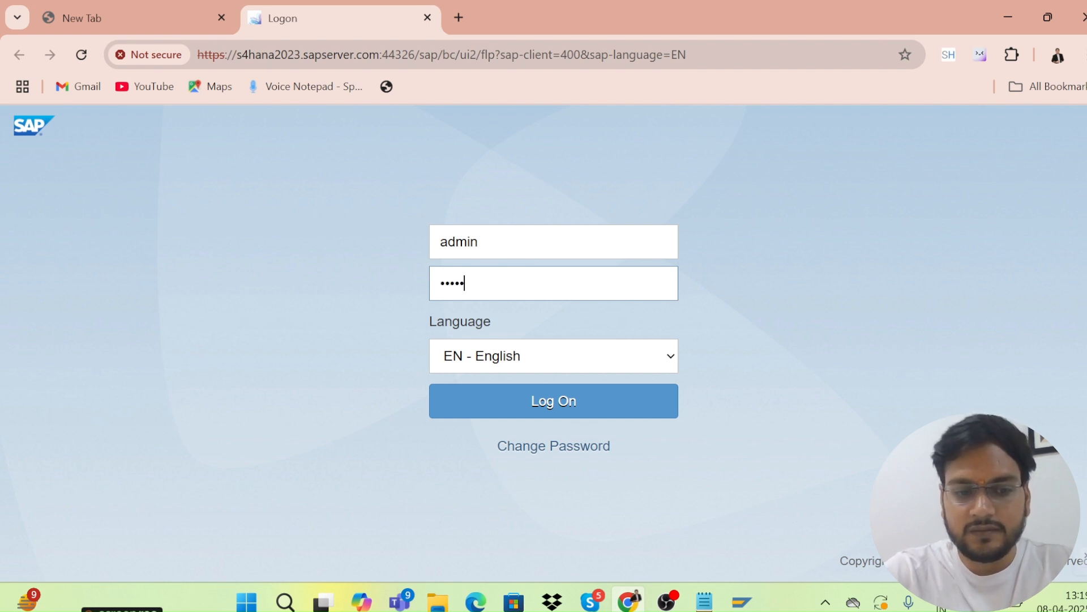
text(••••)
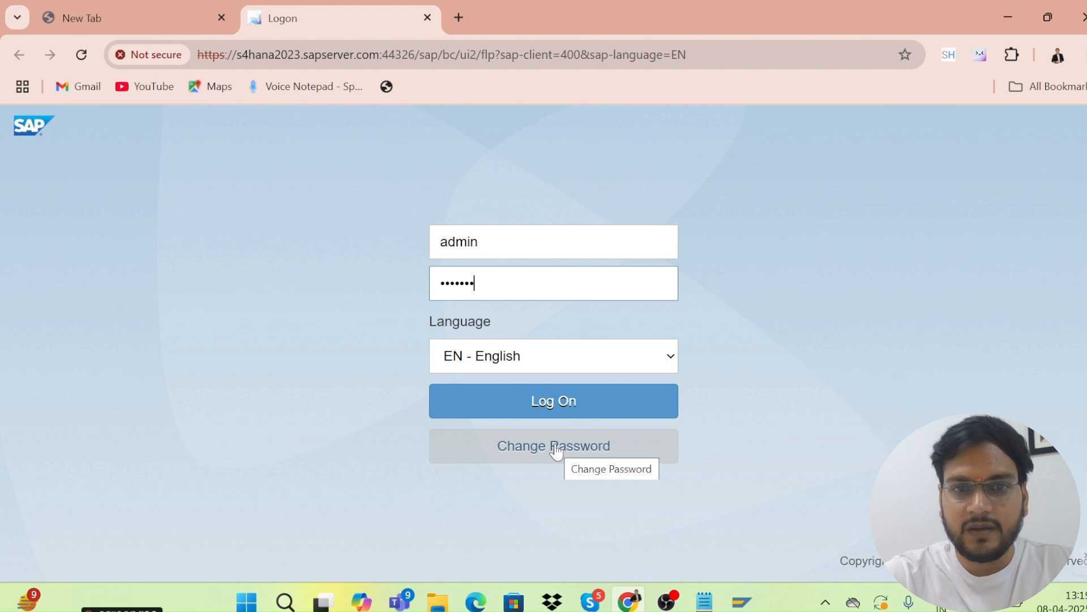
click(507, 412)
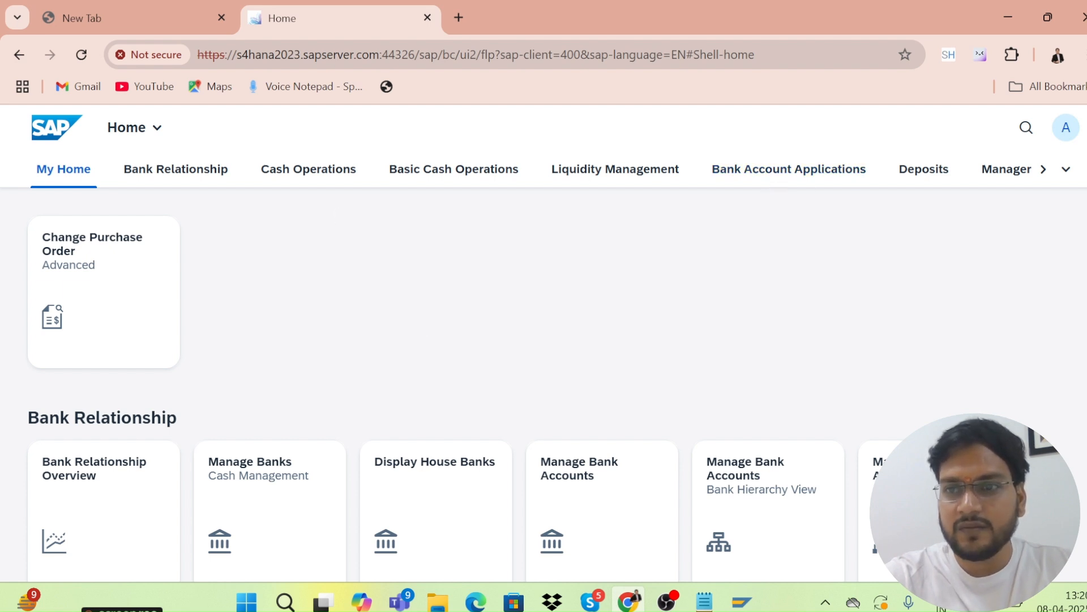
scroll(544, 362, down, 15)
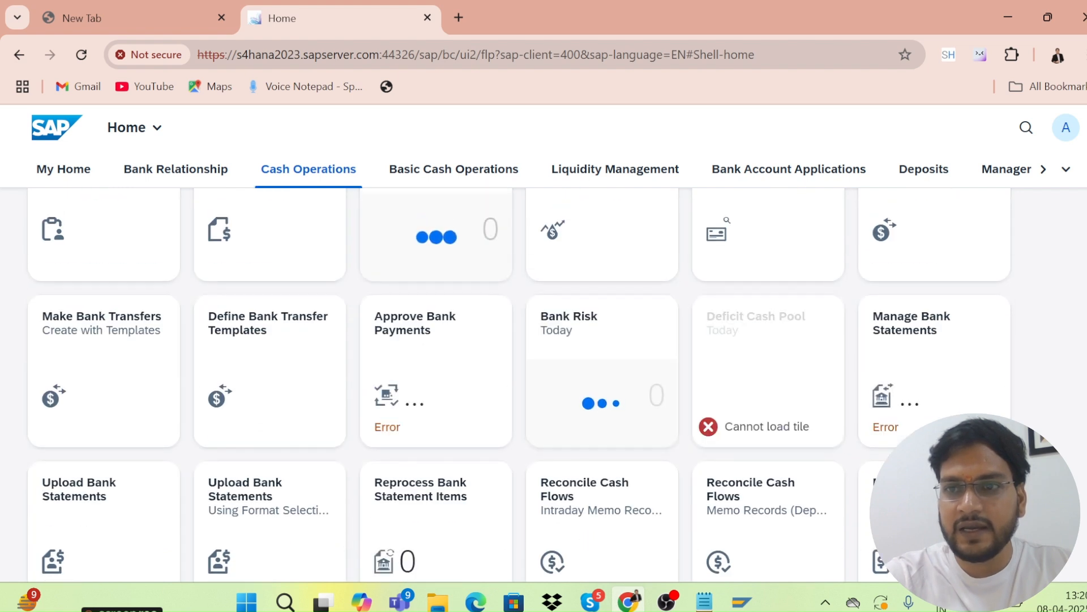
scroll(713, 316, up, 10)
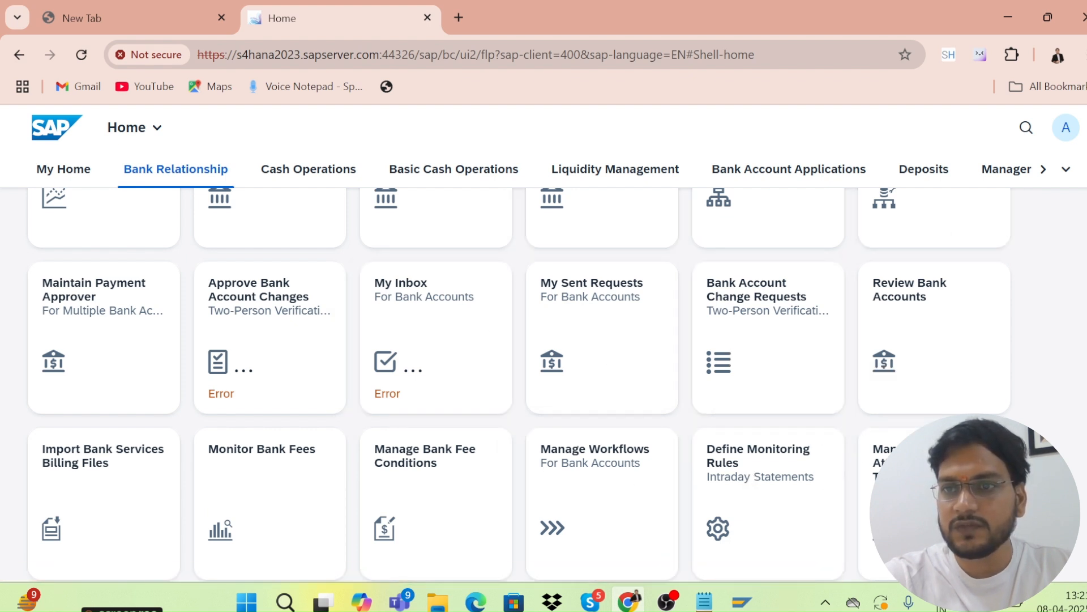
scroll(543, 385, up, 5)
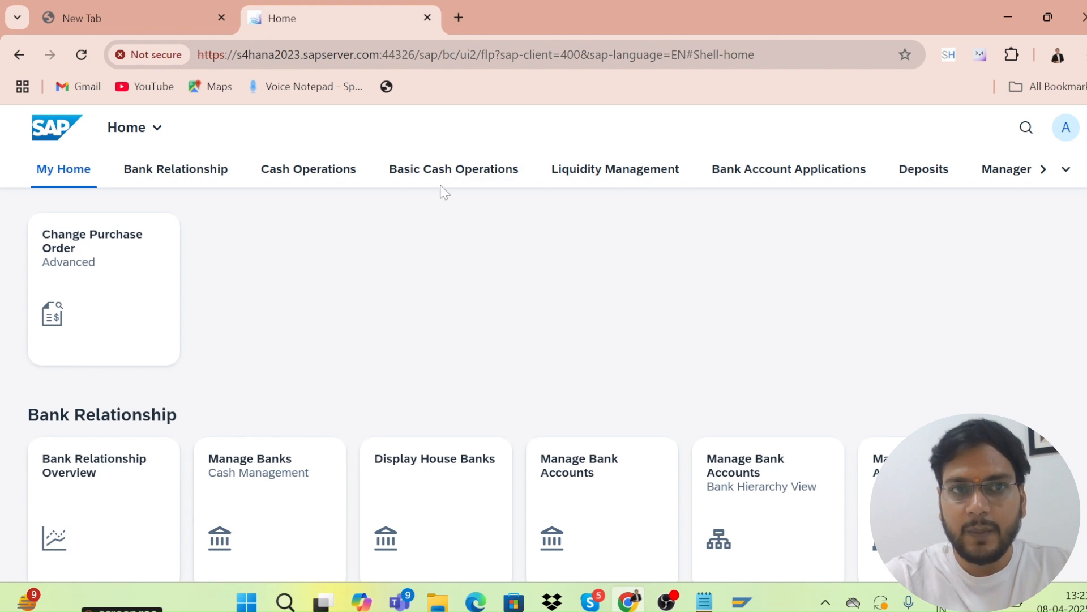
Close the launchpad browser tabs and minimise SAP Easy Access to reveal the desktop.
click(427, 18)
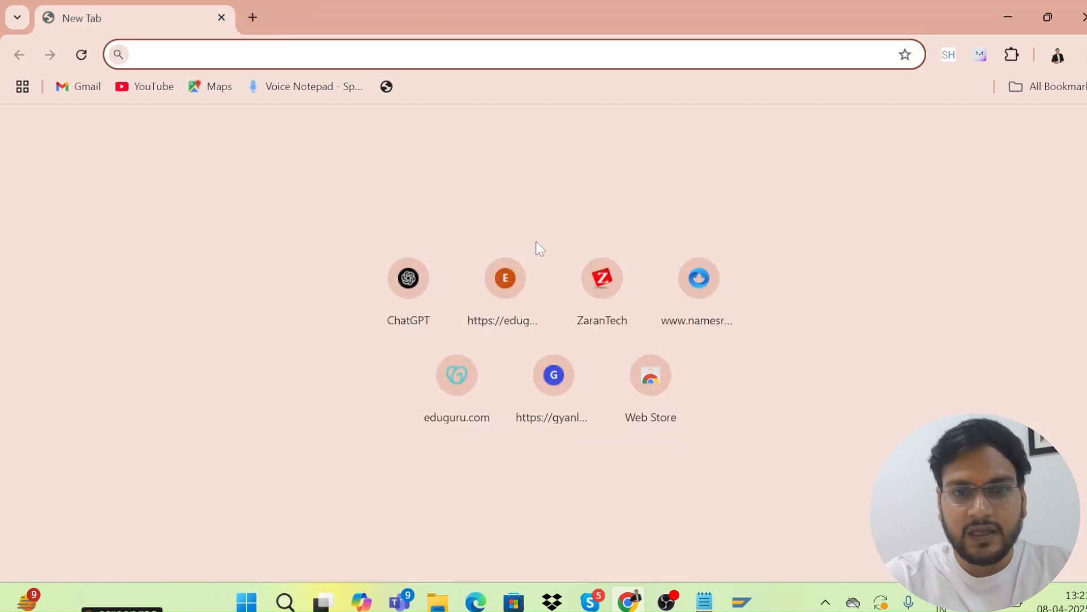
click(221, 18)
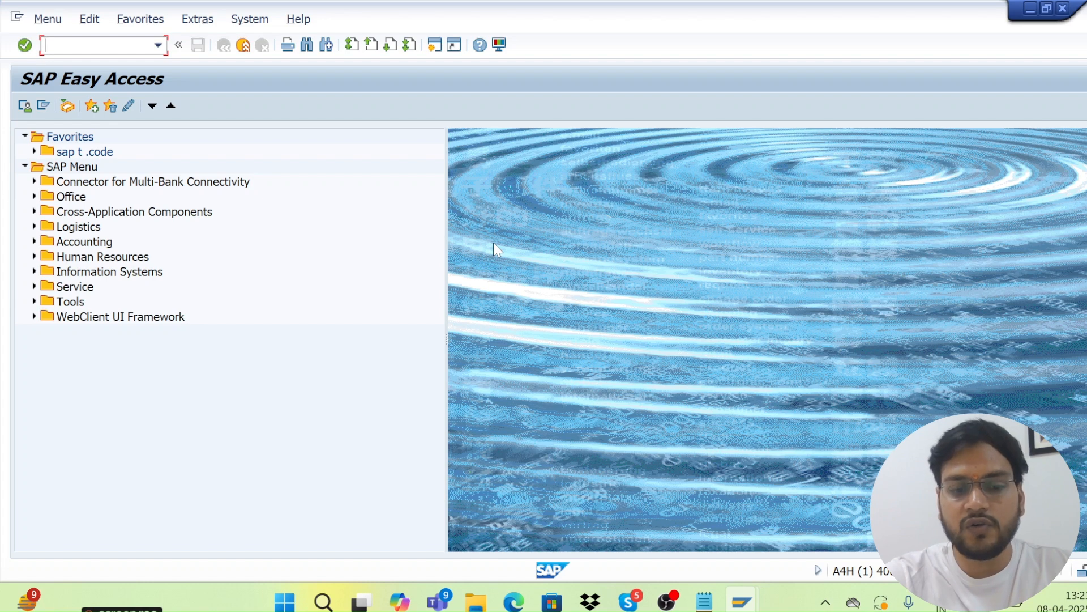
key(super+d)
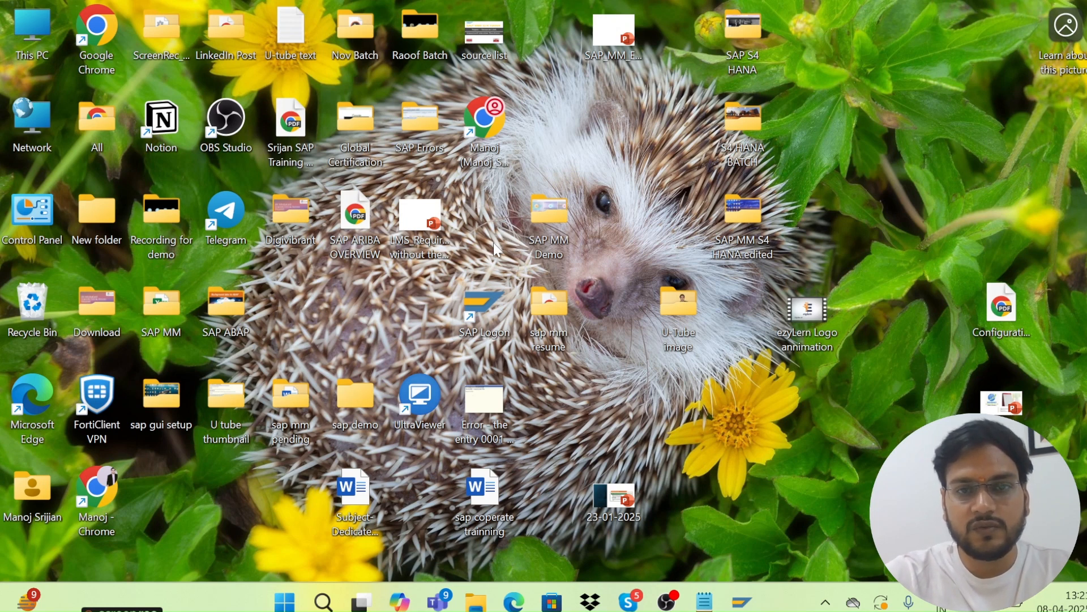
key(super)
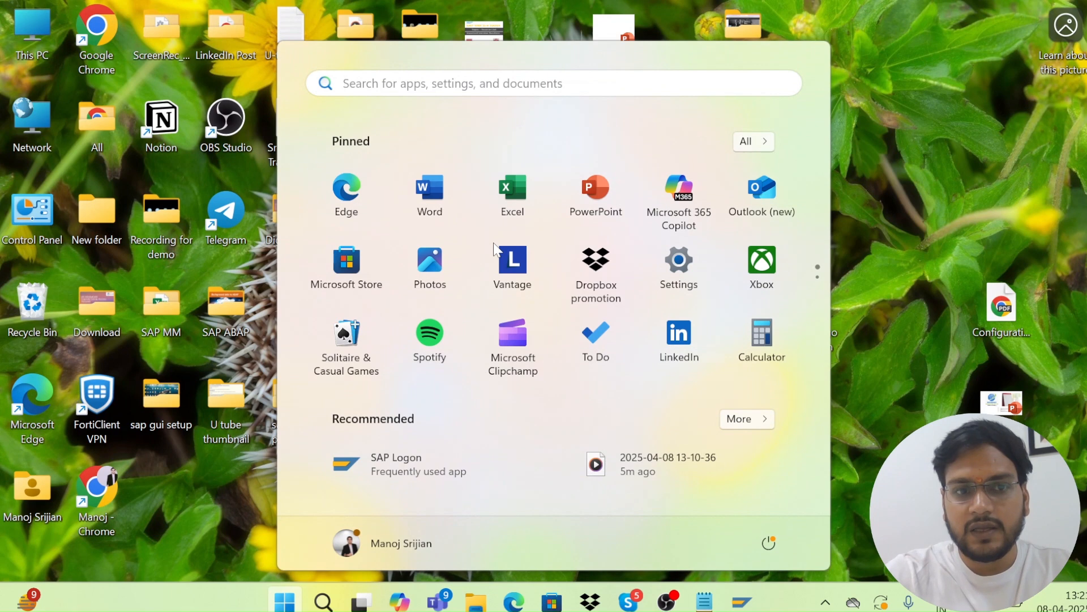
Search Start for 'note' and run Notepad as administrator.
text(no)
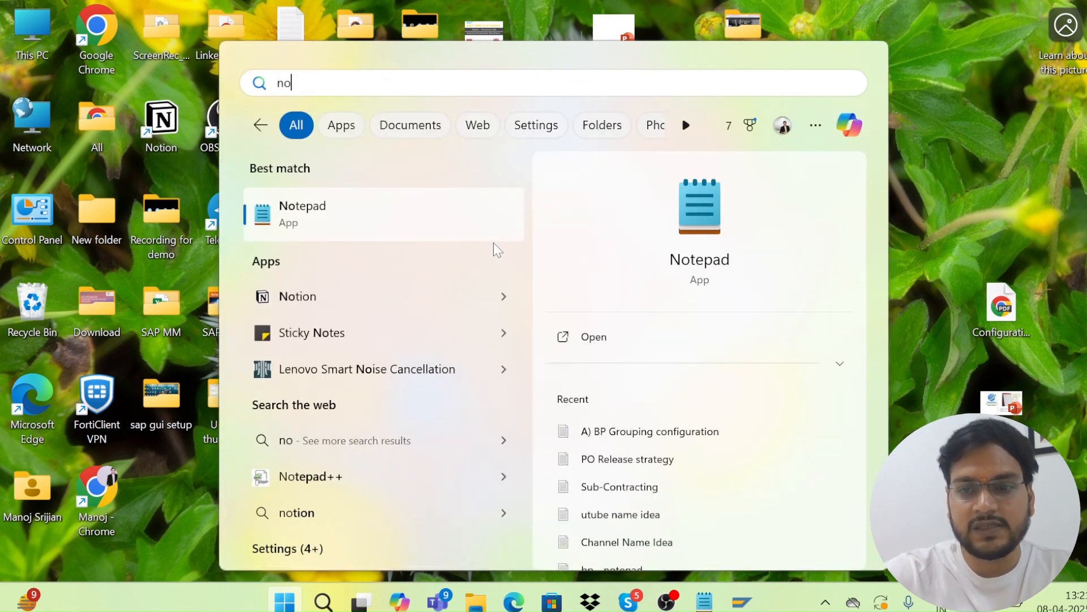
key(BackSpace)
key(BackSpace)
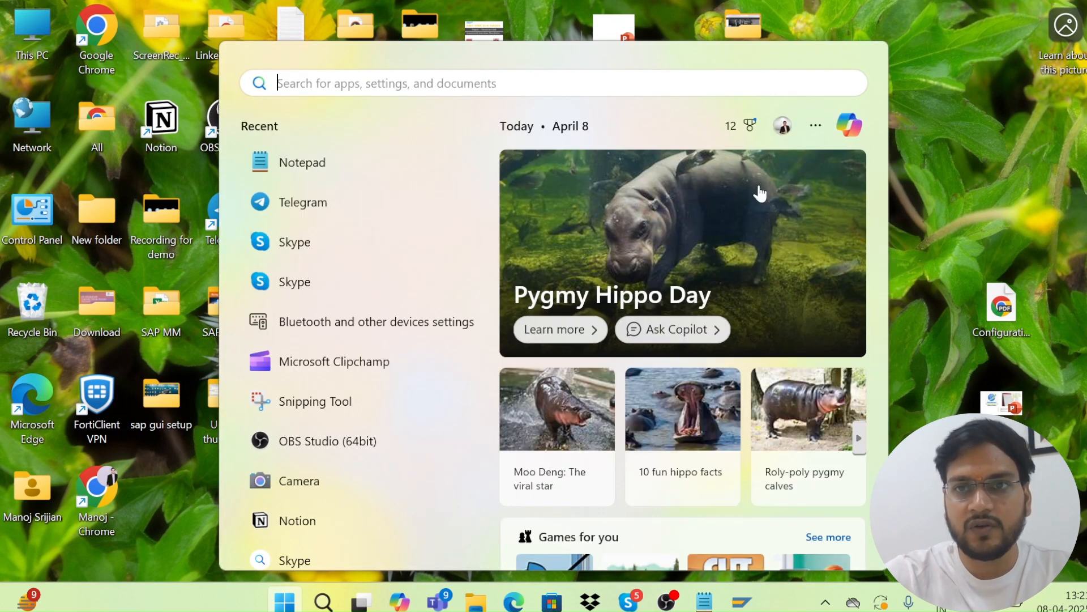
key(super)
key(super)
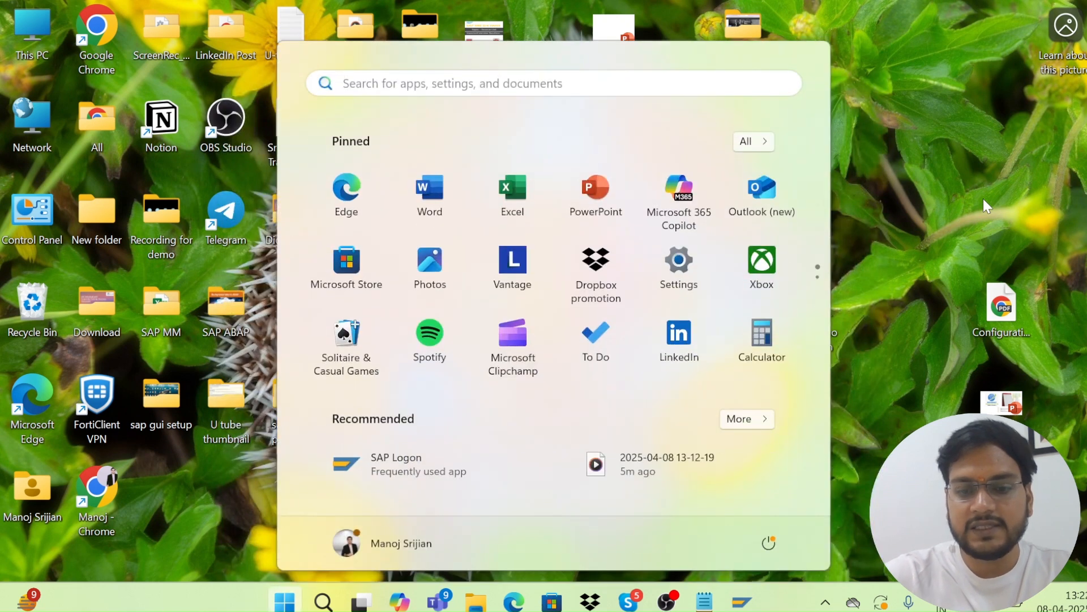
text(note)
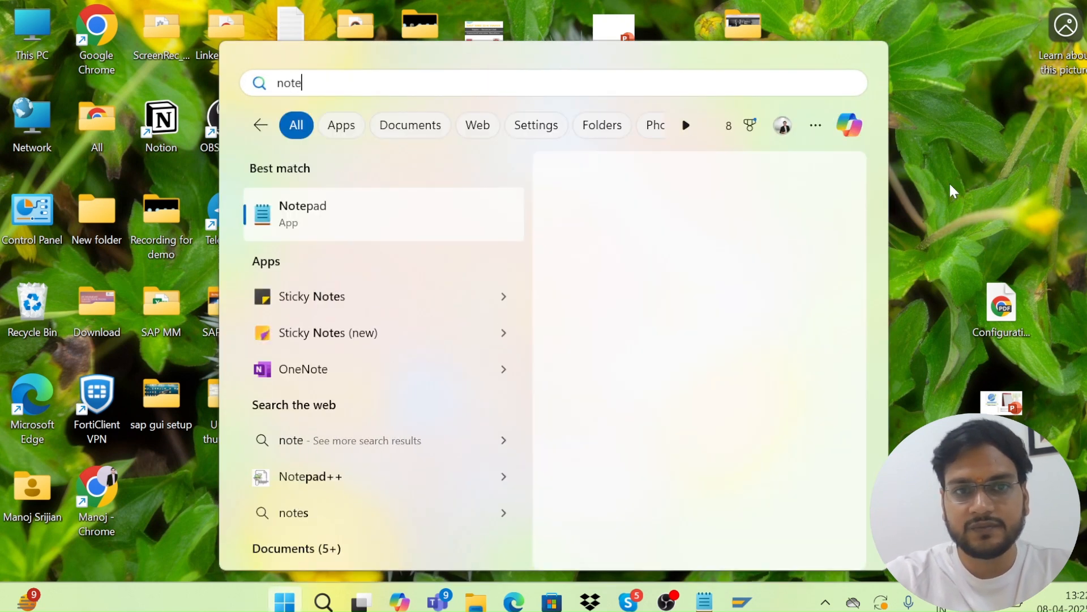
right_click(325, 216)
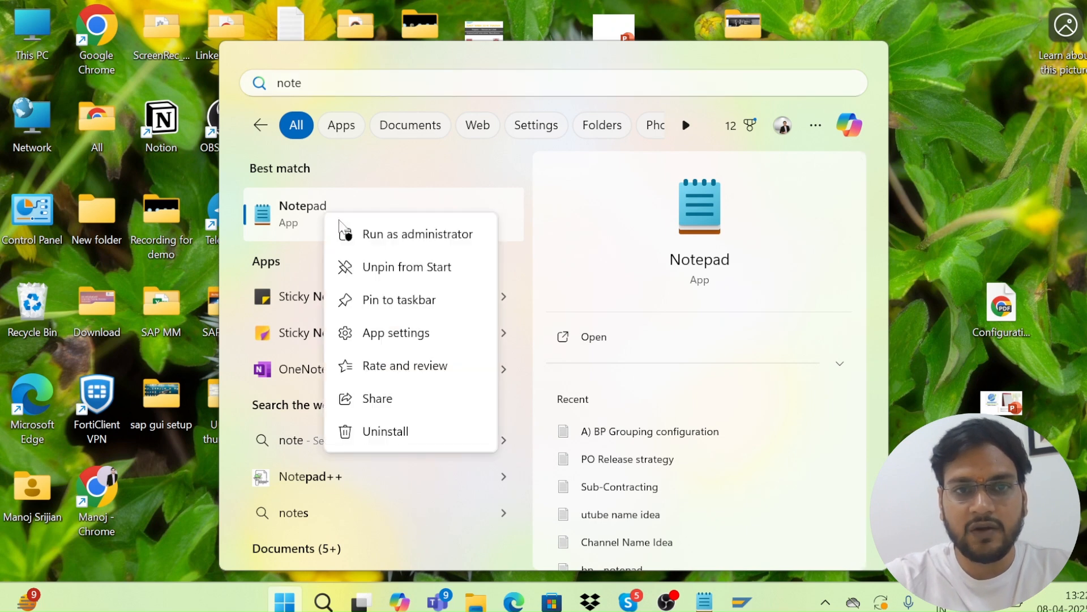
click(372, 244)
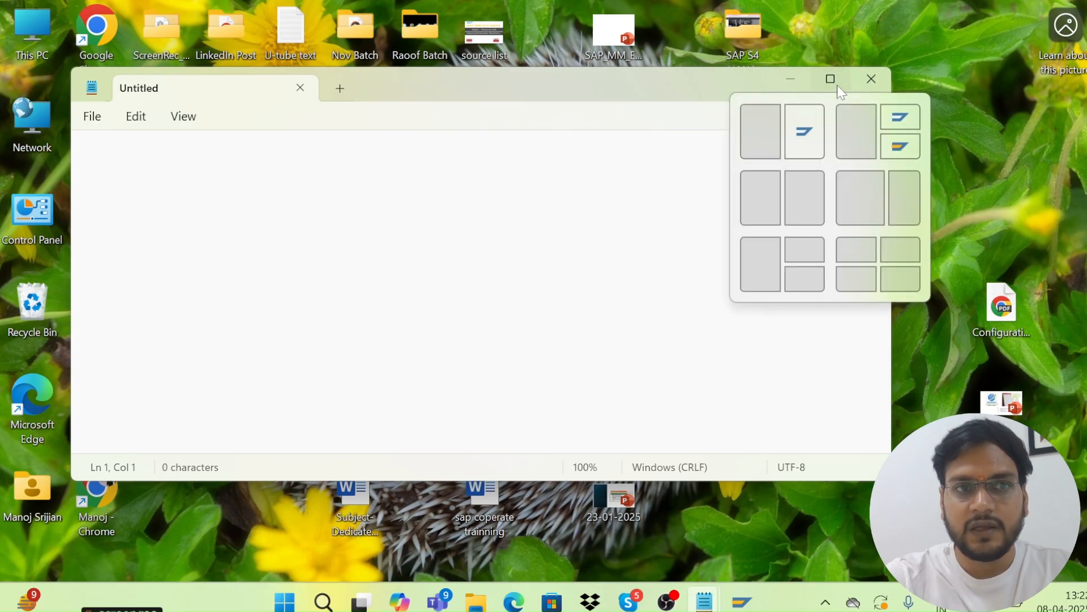
Maximise Notepad and browse the Open dialog into the C:\Windows folder.
click(837, 85)
click(21, 45)
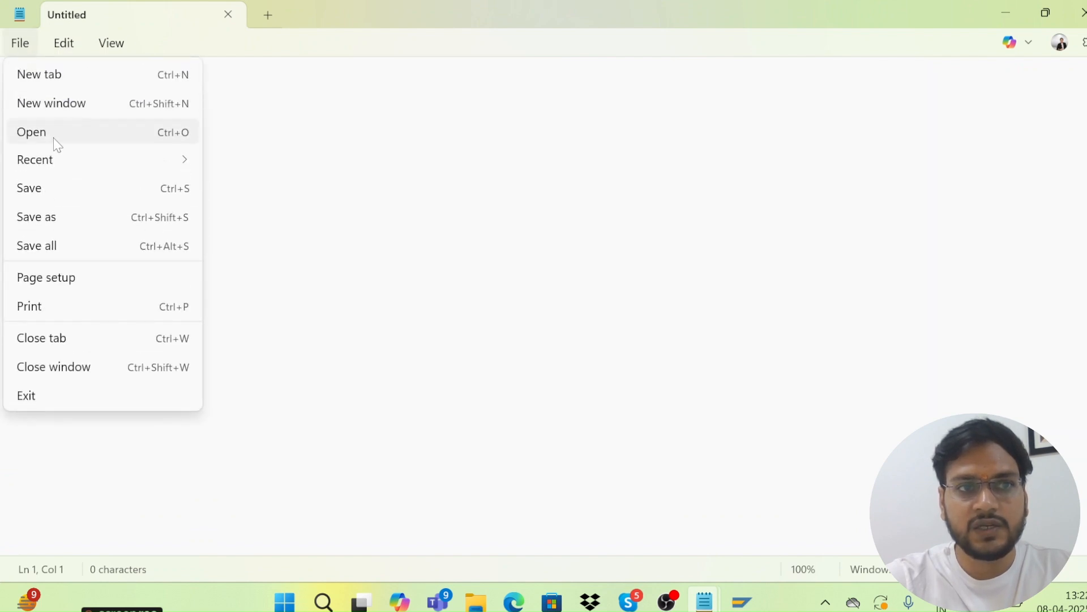
click(55, 138)
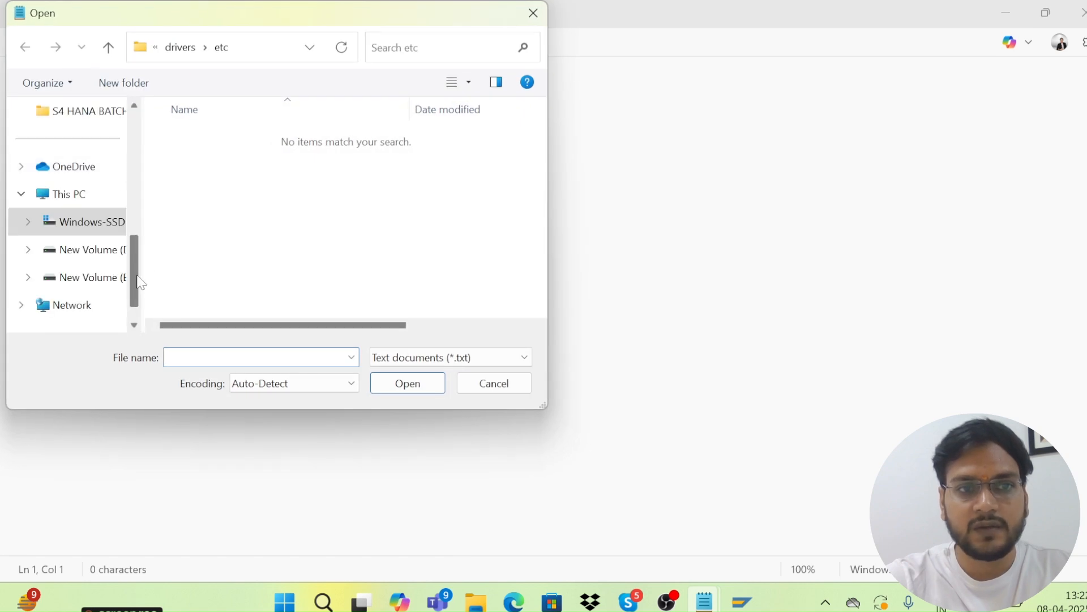
scroll(141, 295, down, 1)
scroll(141, 301, up, 1)
click(69, 198)
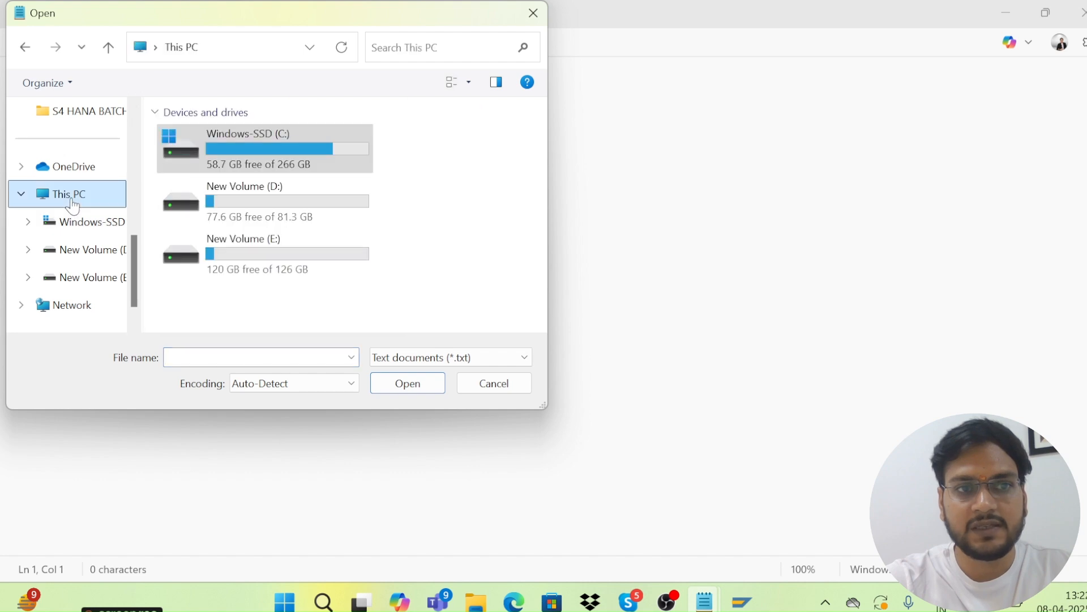
double_click(268, 152)
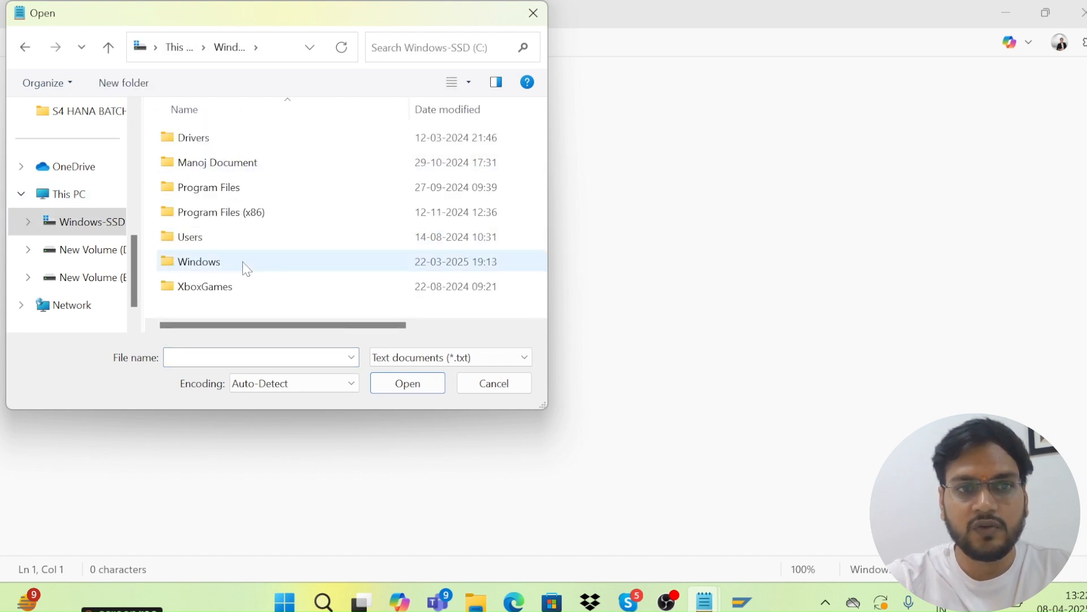
double_click(246, 267)
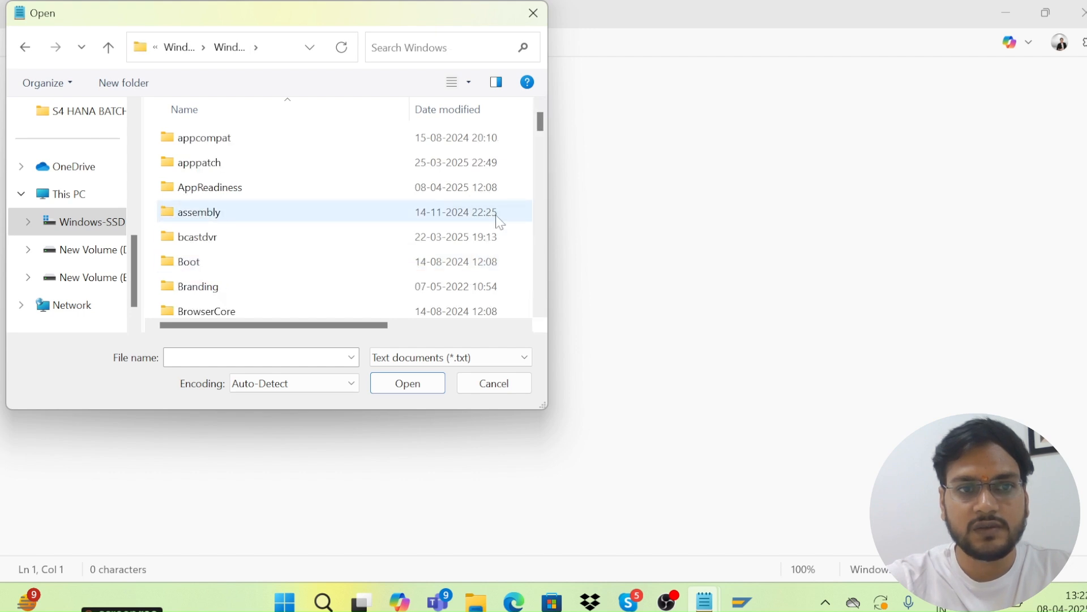
Navigate on into System32\drivers\etc.
drag(540, 130, 562, 224)
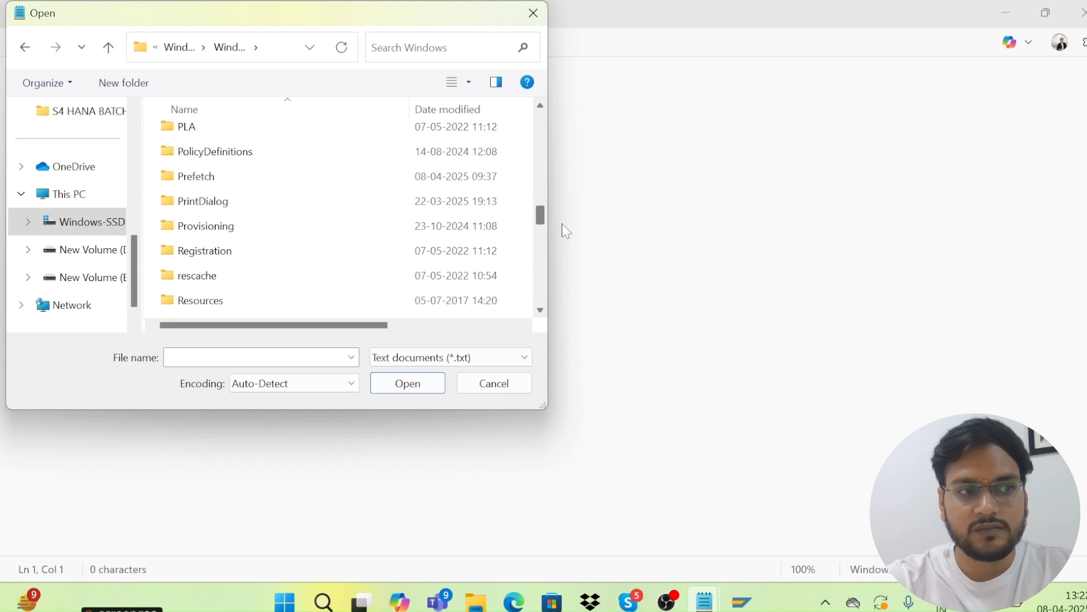
drag(561, 224, 559, 270)
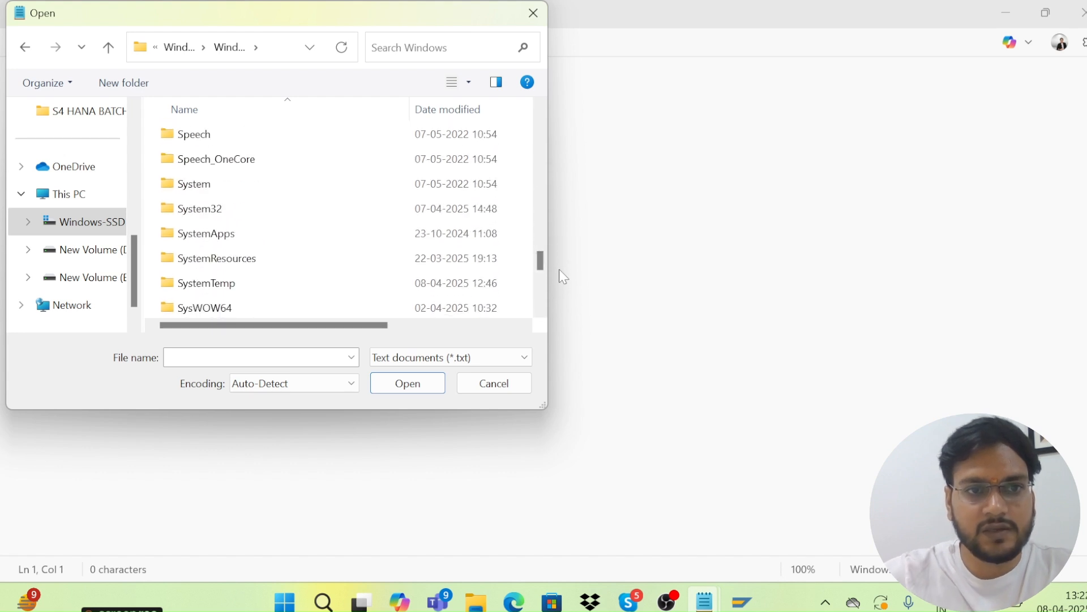
click(223, 215)
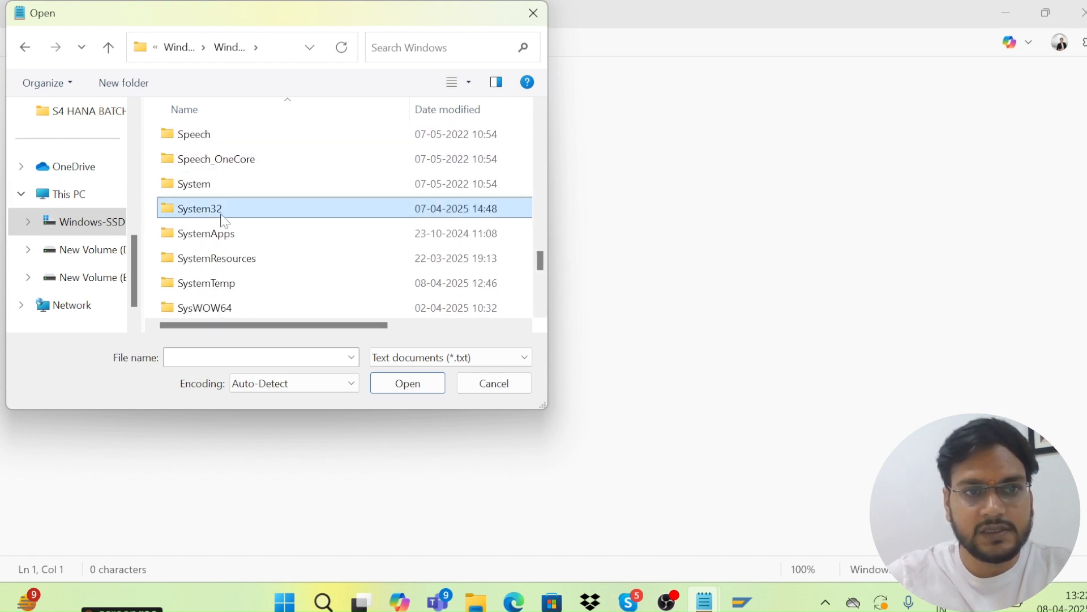
double_click(244, 219)
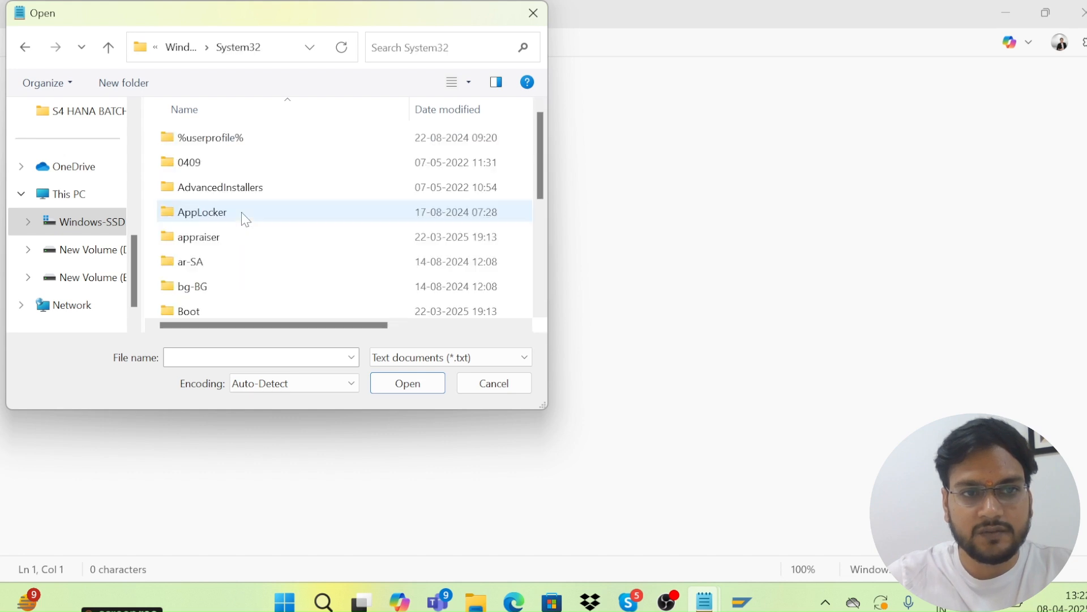
scroll(240, 224, down, 1)
scroll(239, 222, down, 7)
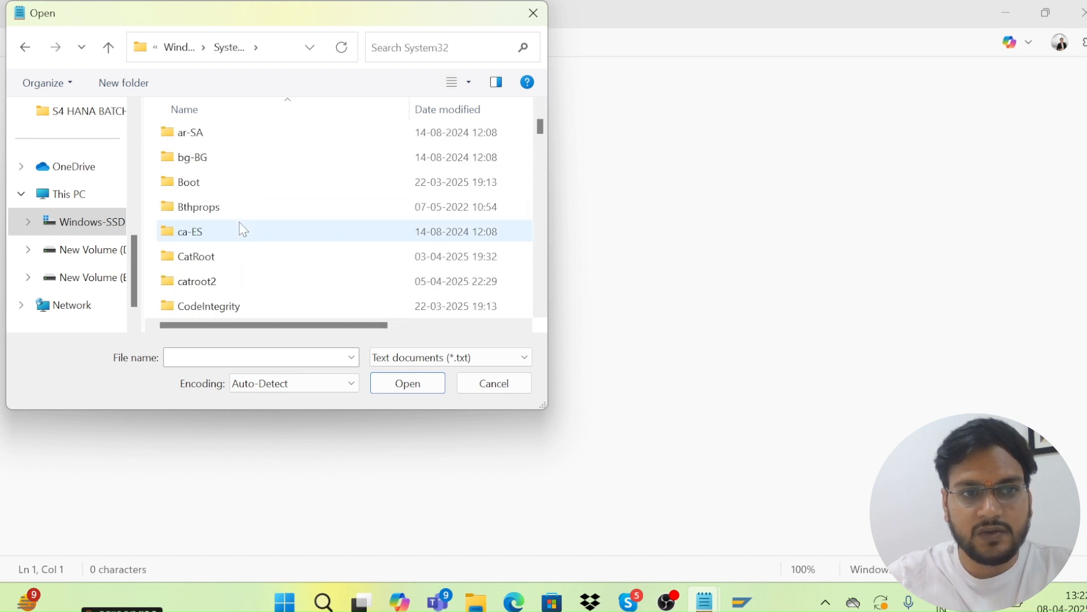
scroll(239, 225, up, 1)
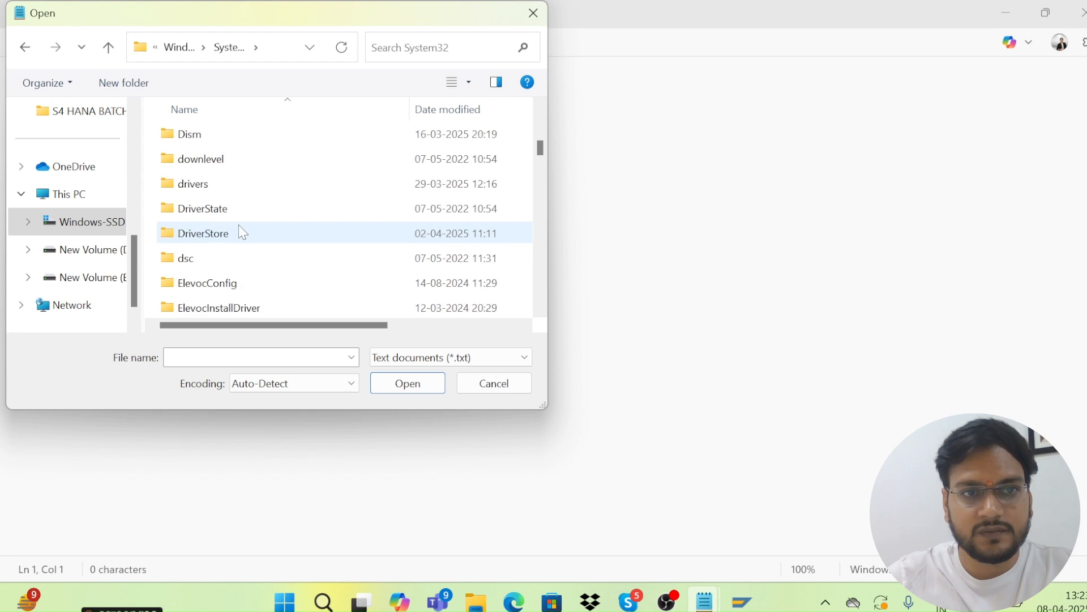
click(220, 194)
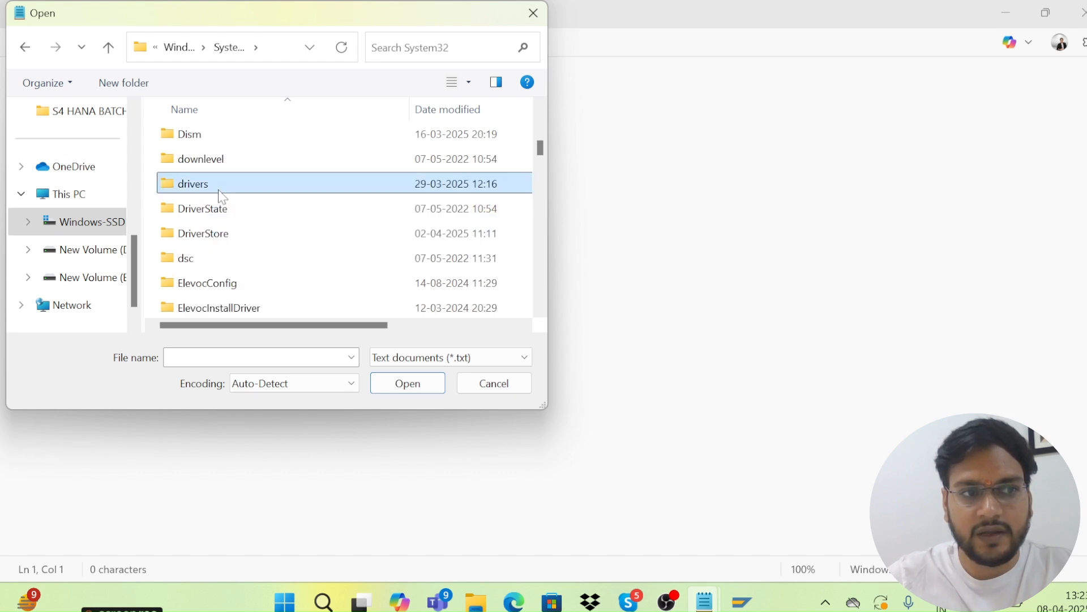
double_click(221, 196)
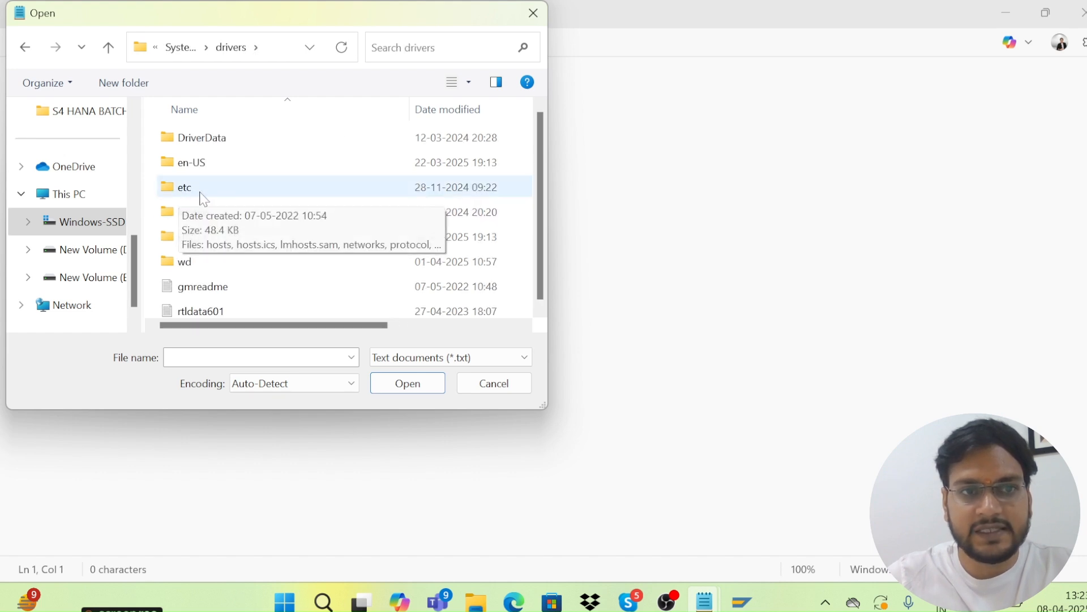
click(201, 192)
double_click(202, 195)
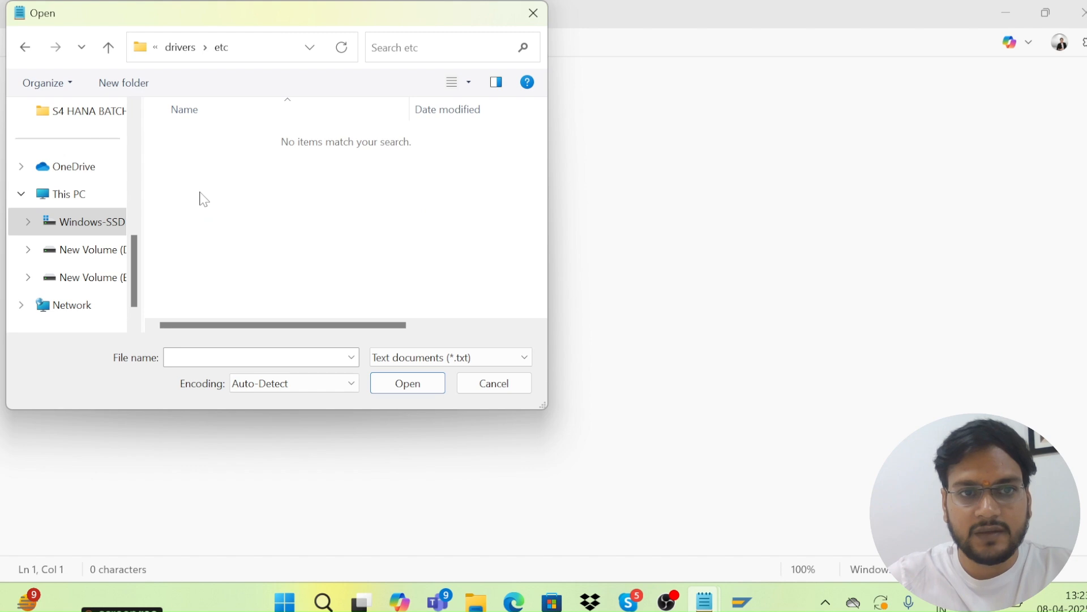
Show All files and open the hosts file.
click(522, 357)
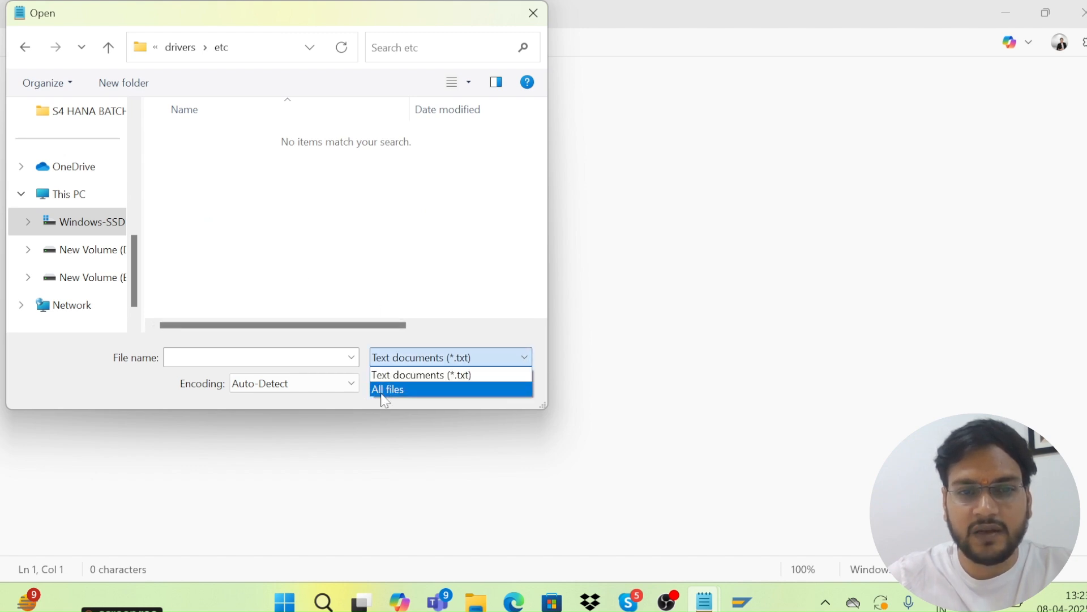
click(379, 393)
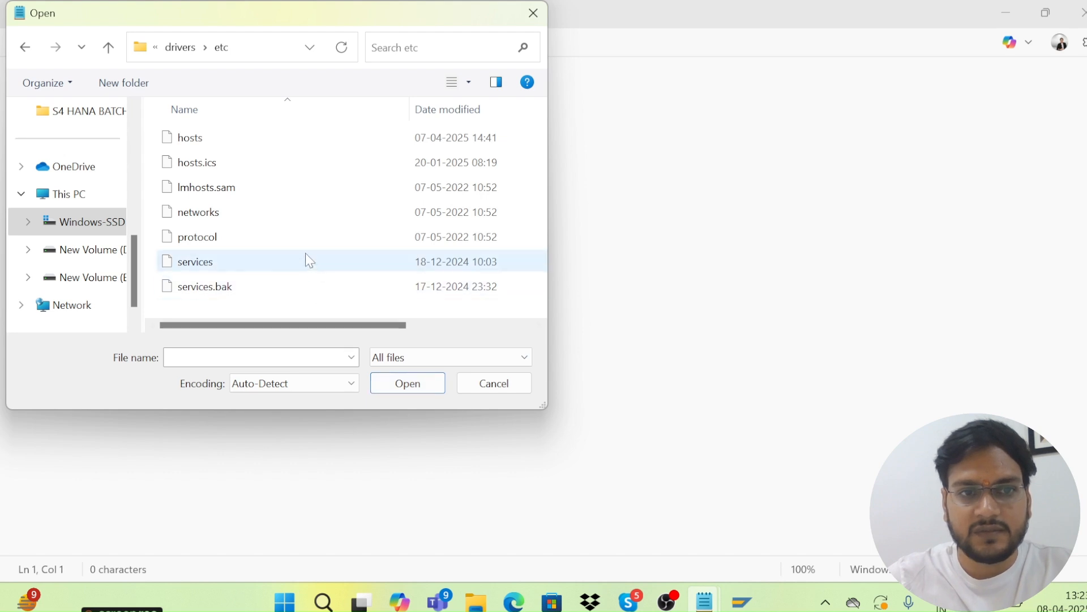
click(197, 146)
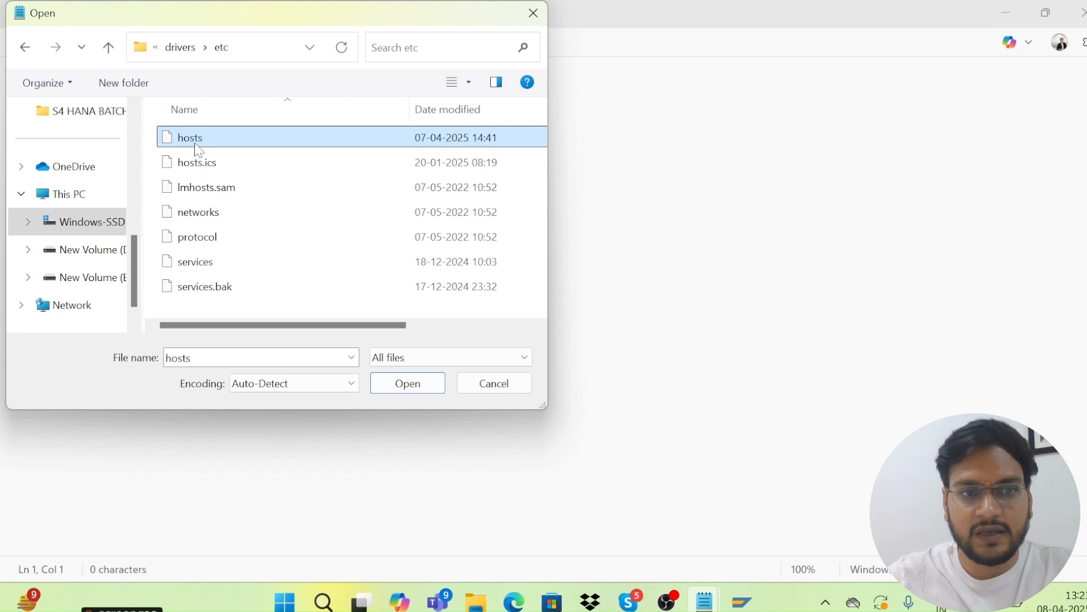
double_click(198, 149)
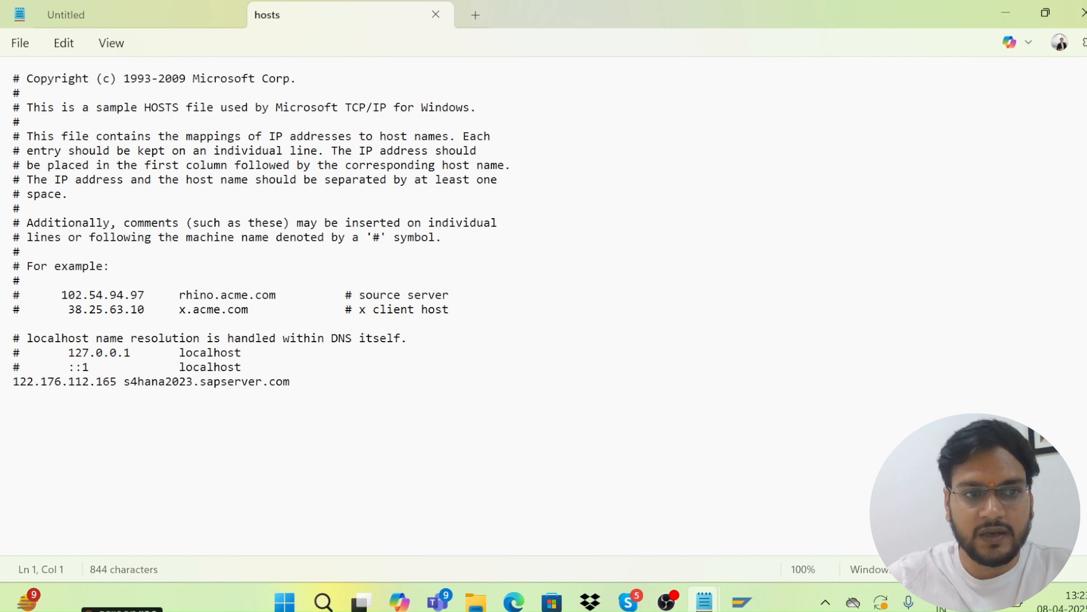
drag(13, 382, 283, 381)
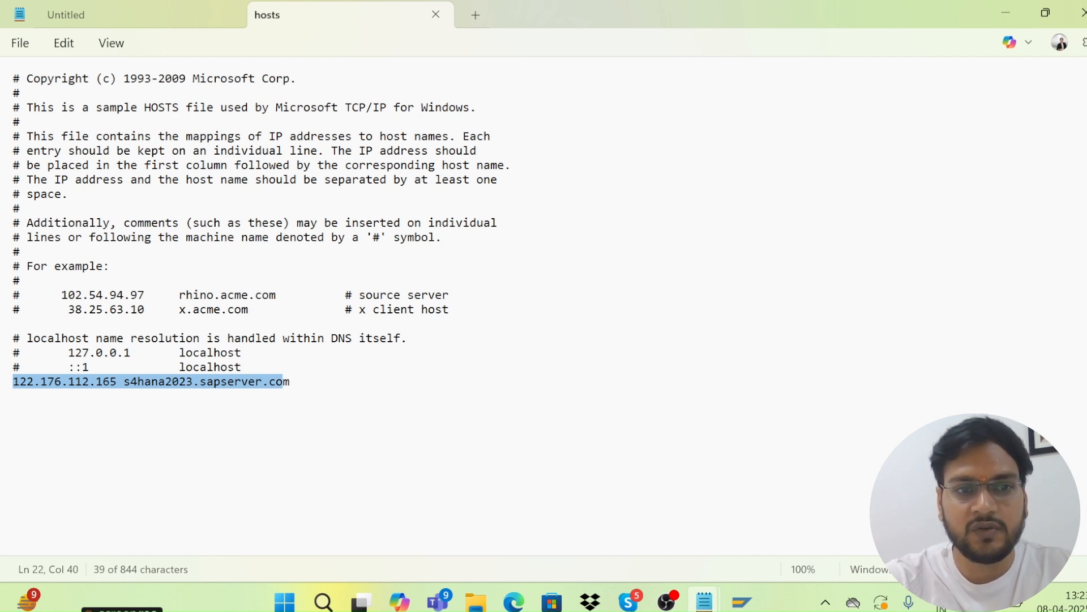
click(13, 395)
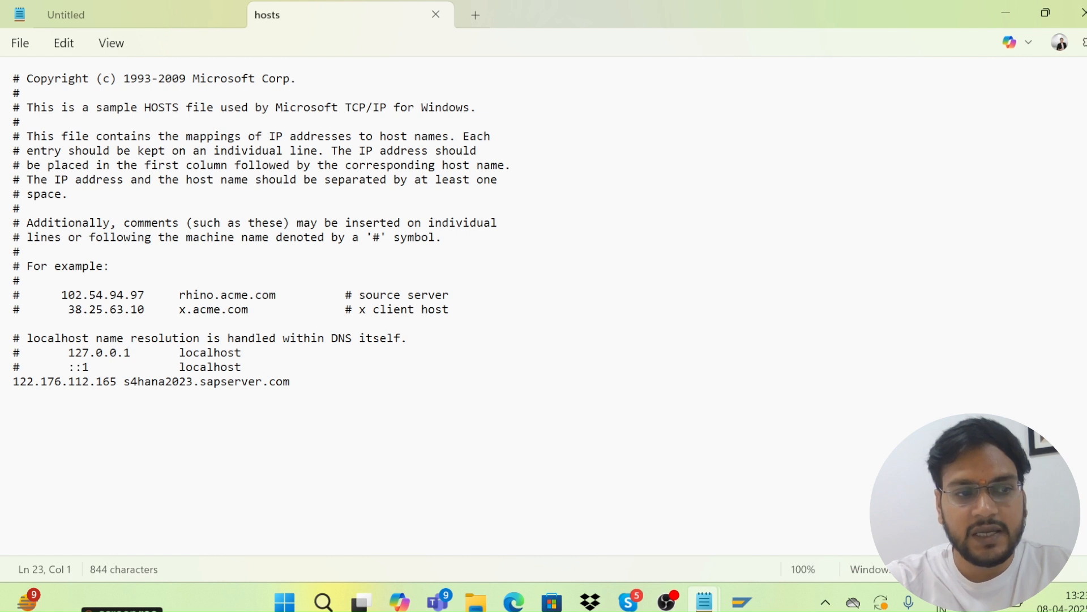
click(20, 51)
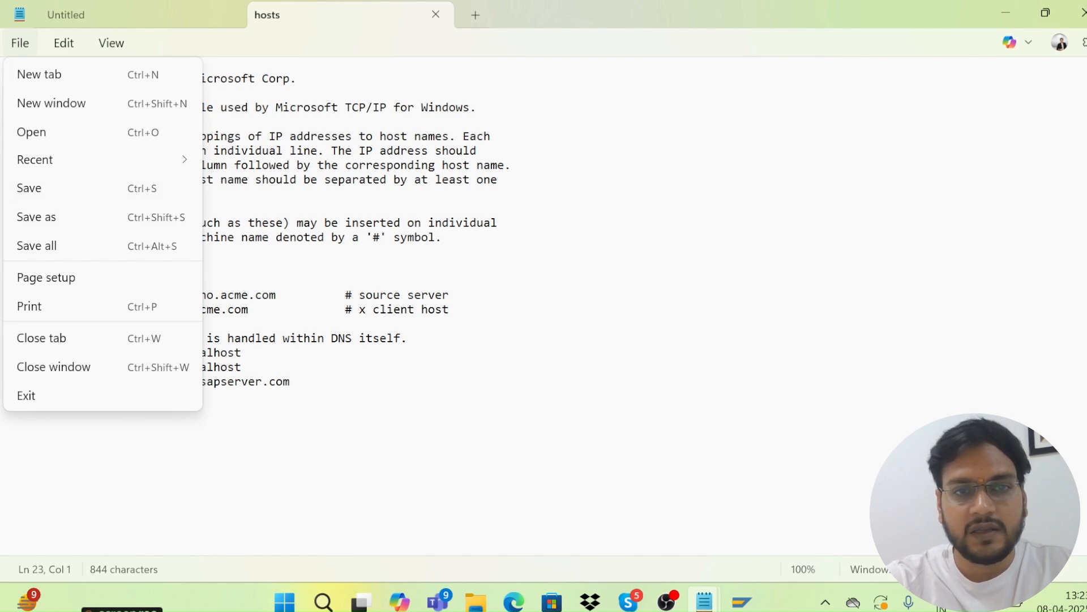
click(243, 367)
Minimise Notepad, start SAP Logon and connect to S/4 HANA 2023 - INSTANCE-26.
click(1014, 6)
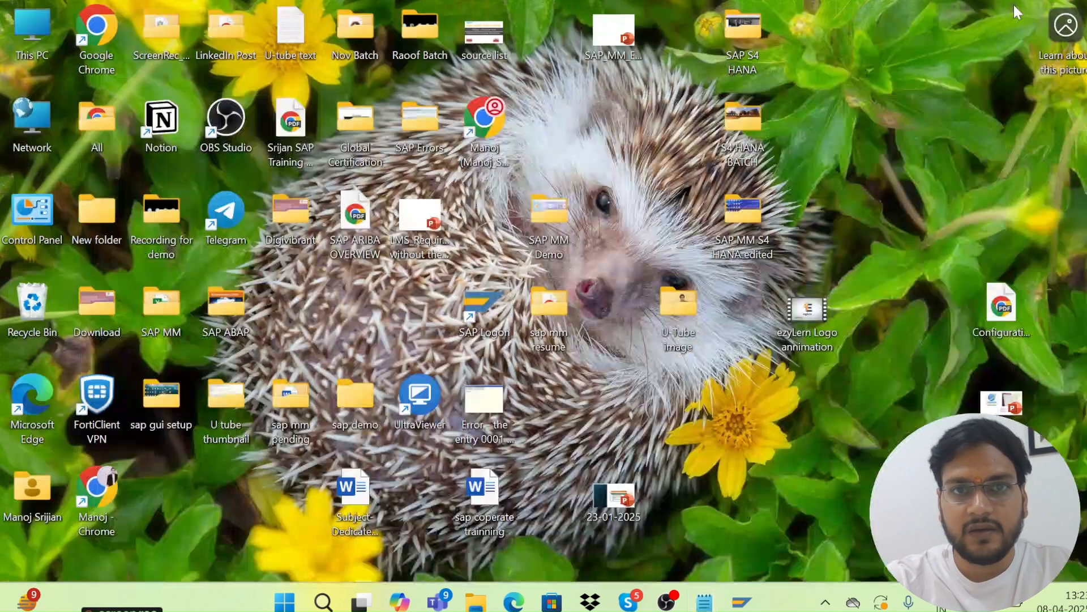
double_click(490, 298)
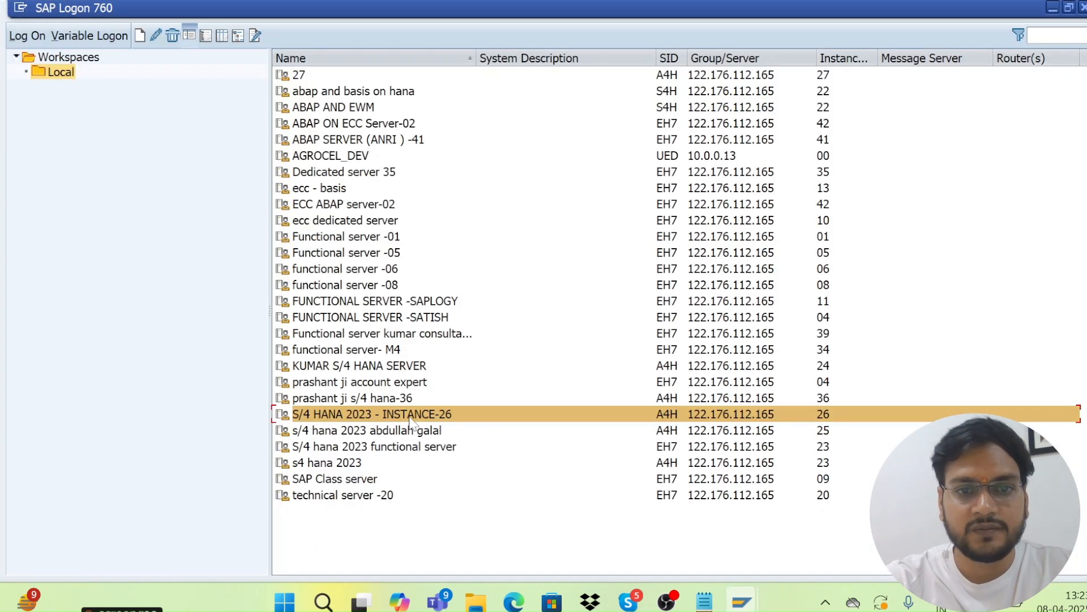
double_click(410, 416)
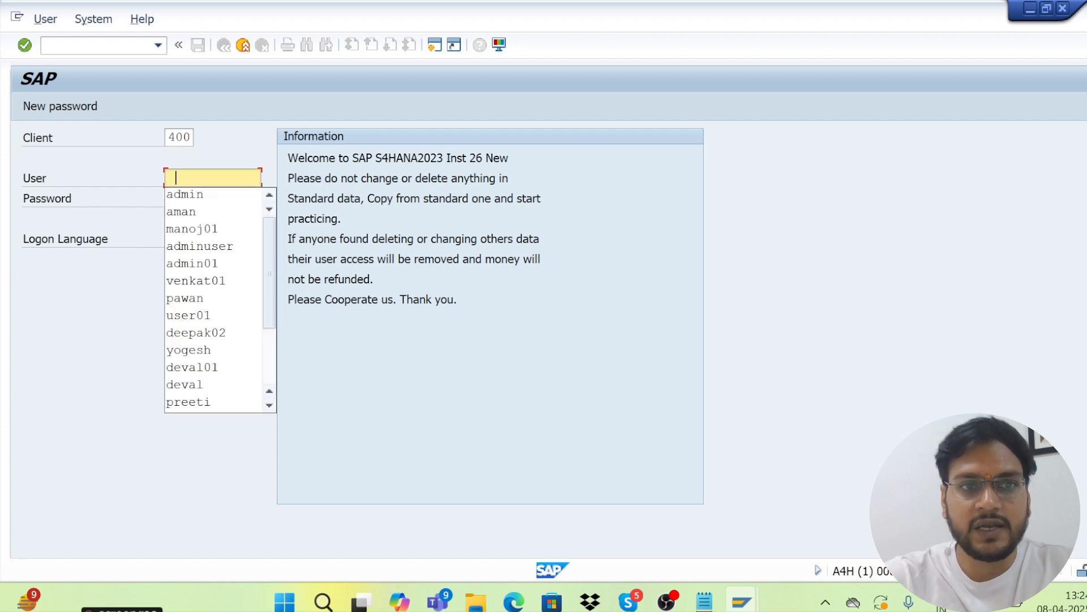
Enter the saved user name and password, retyping the password once.
click(196, 195)
key(Tab)
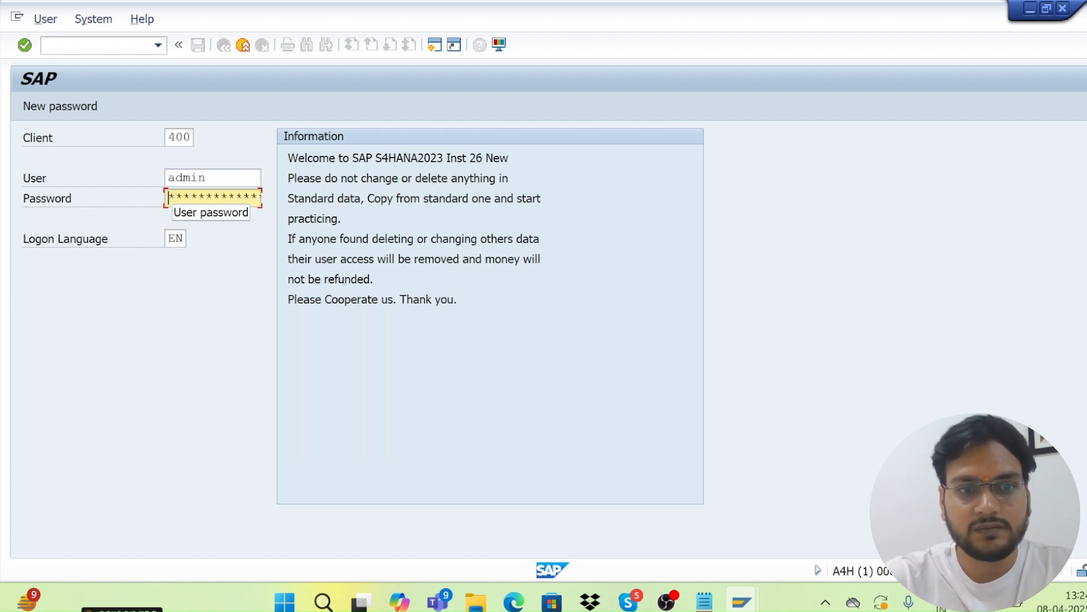
text(********)
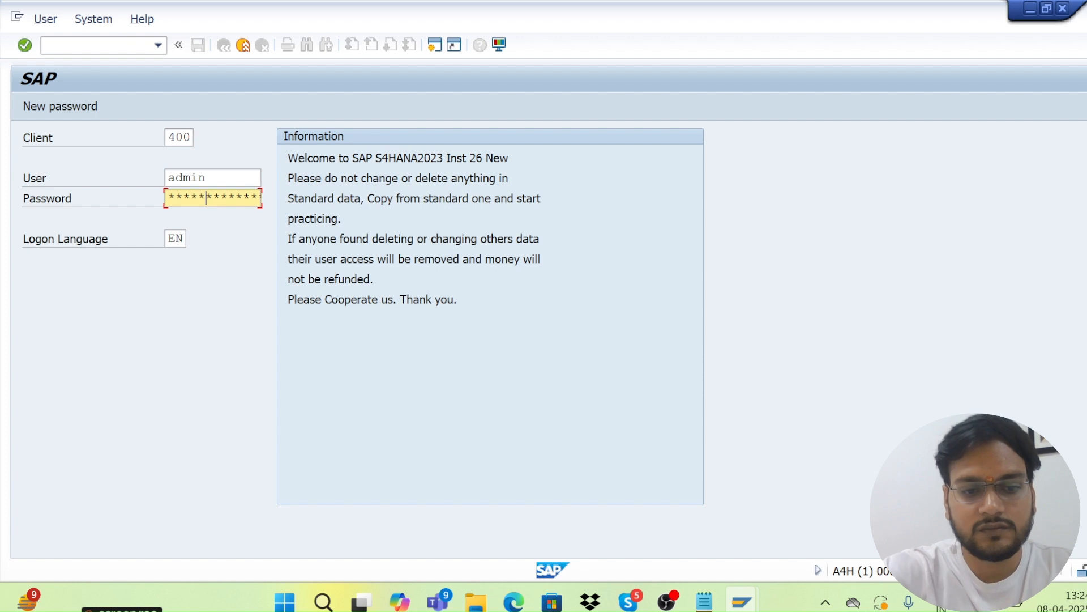
key(Return)
key(Tab)
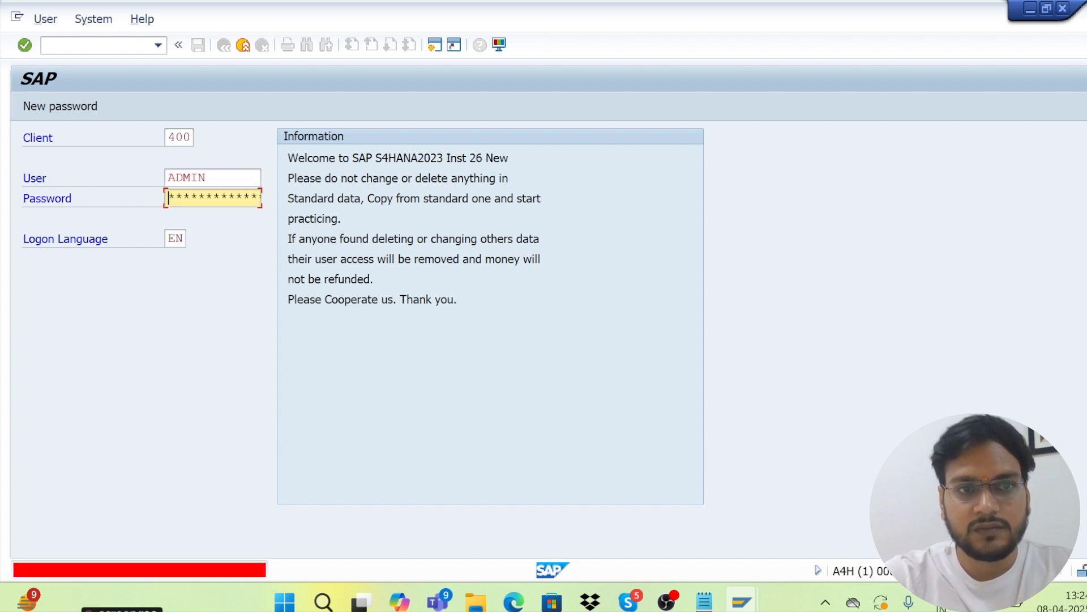
text(****)
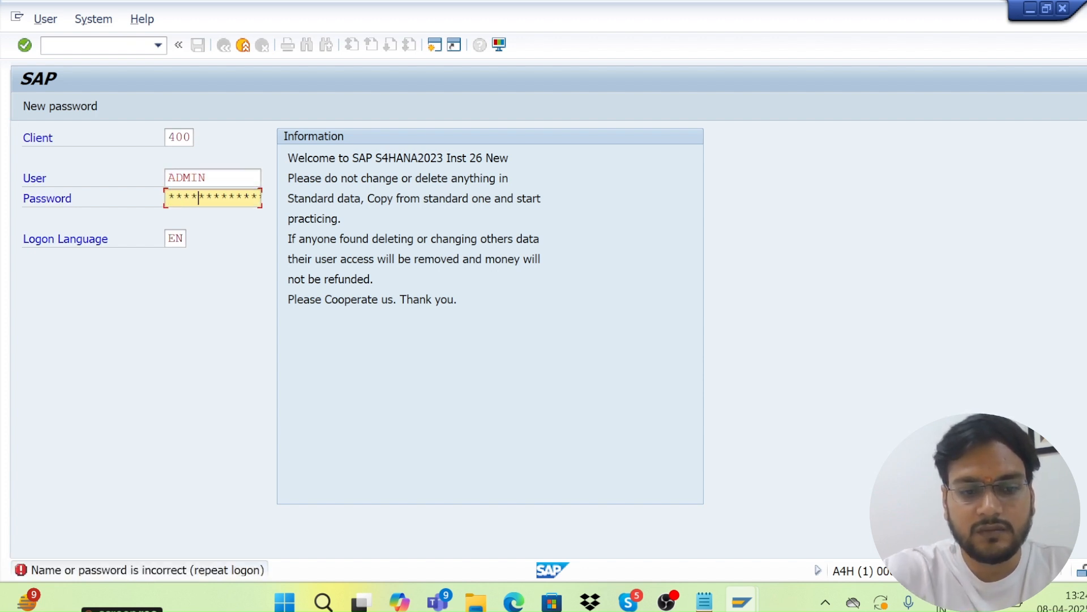
text(*)
key(Return)
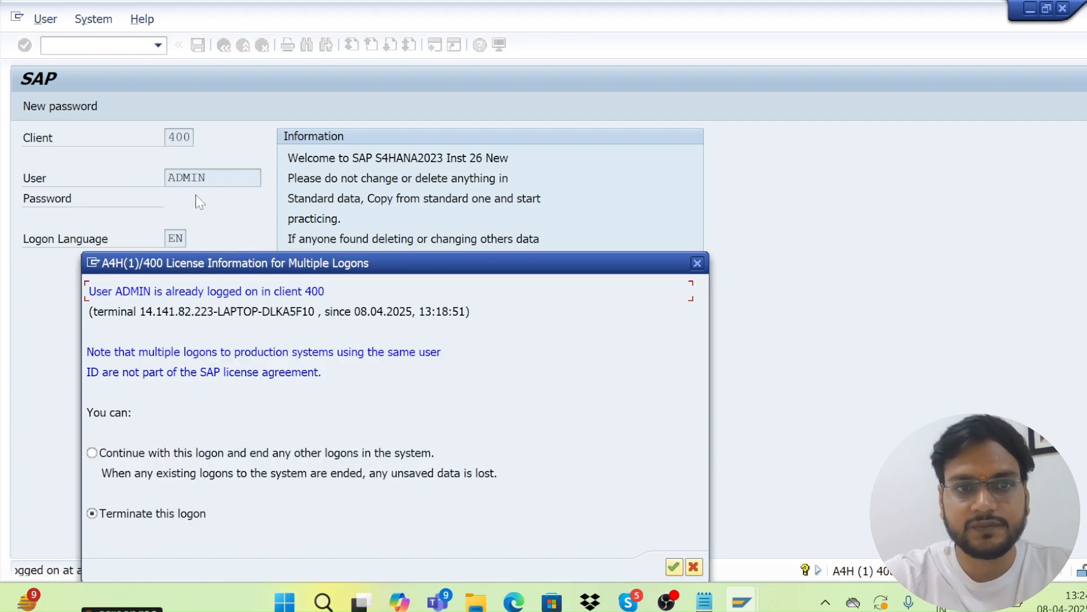
Continue this logon ending the other session, and dismiss the follow-up notices.
click(91, 452)
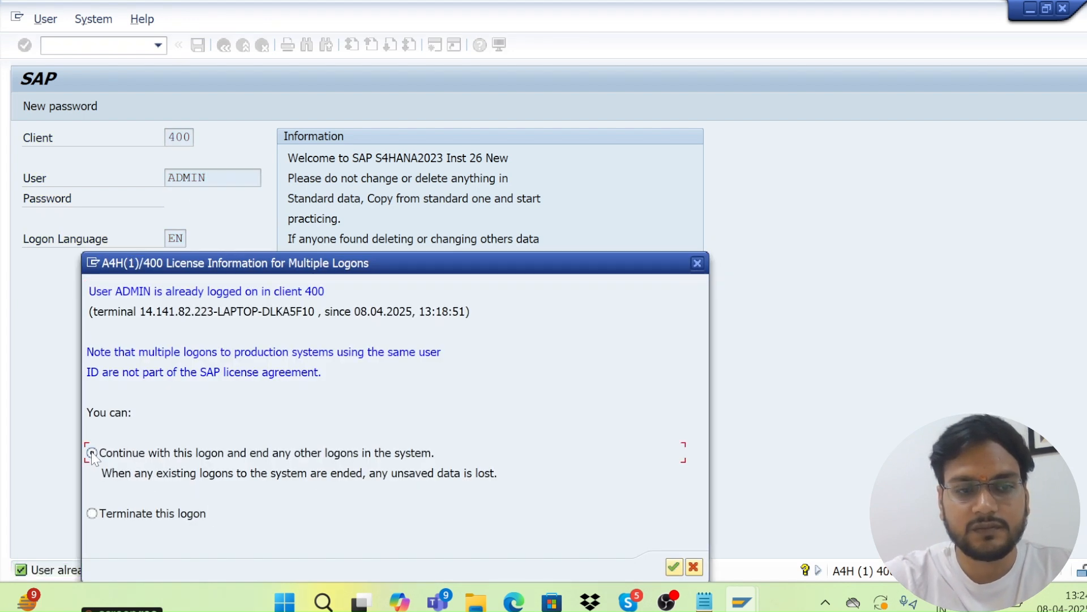
click(674, 566)
click(639, 369)
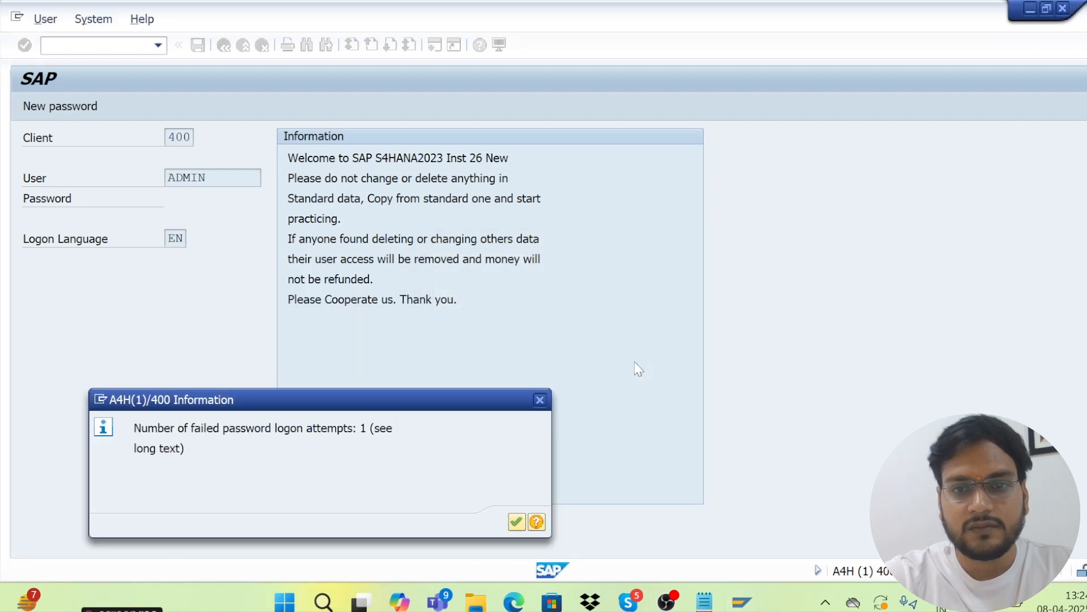
click(517, 522)
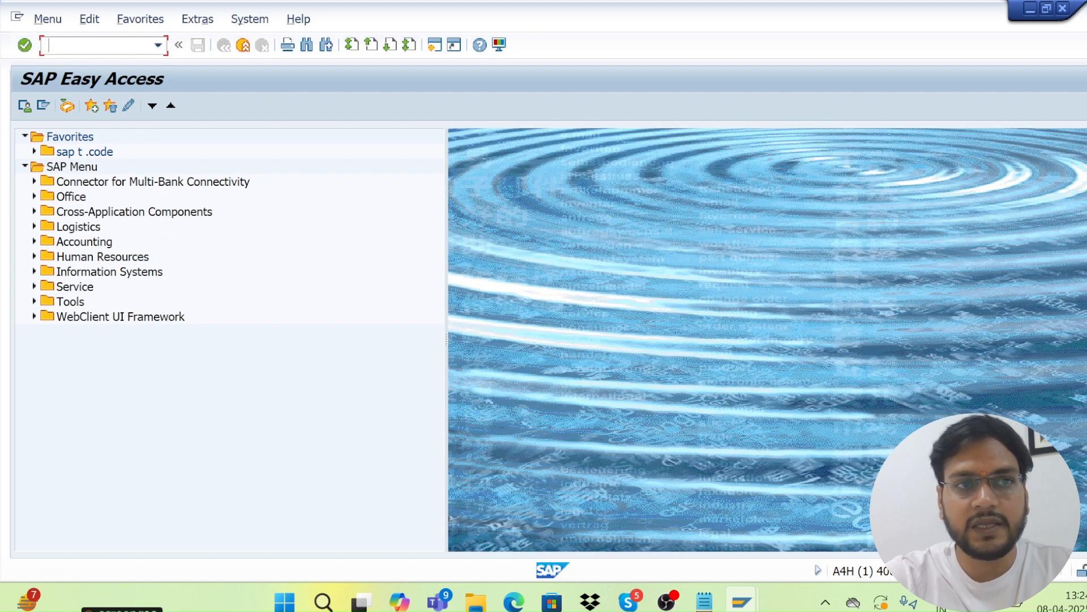
Run /n/ui2/flp from the command history to reopen the Fiori logon page in Chrome.
text(/)
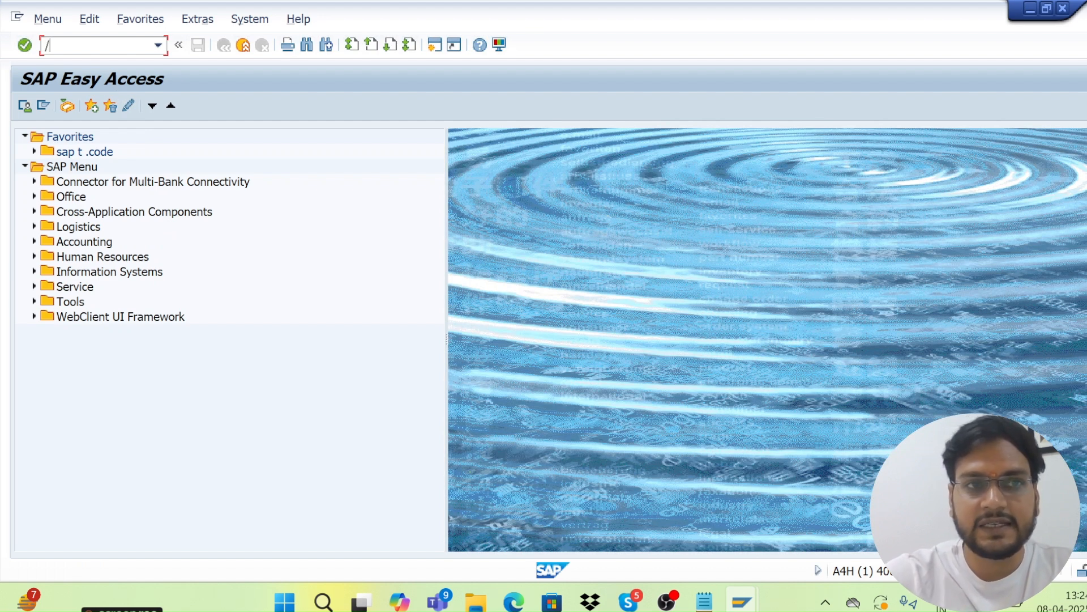
click(158, 45)
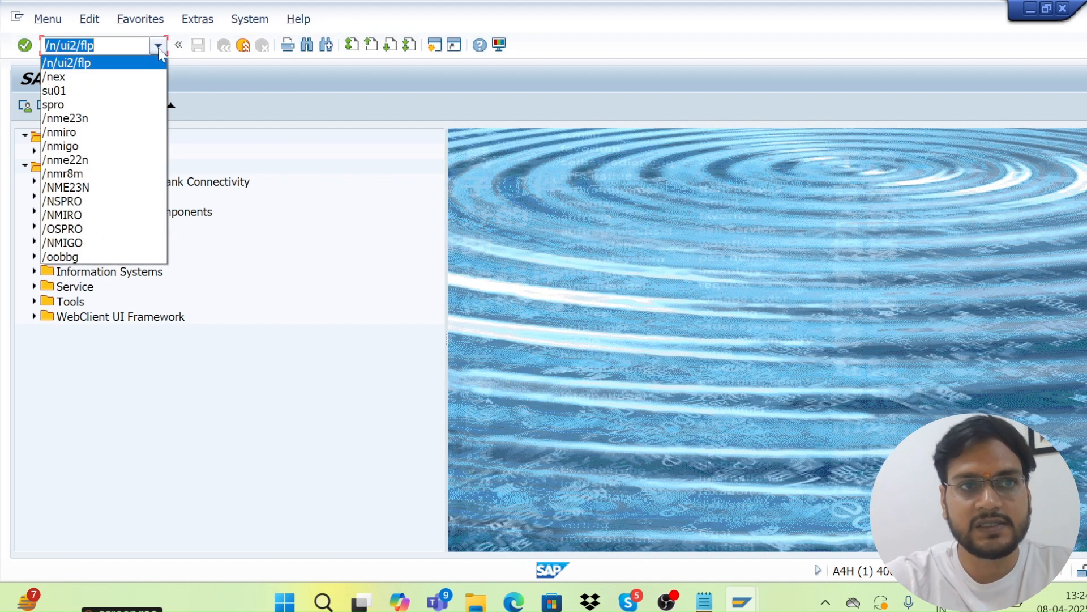
click(89, 63)
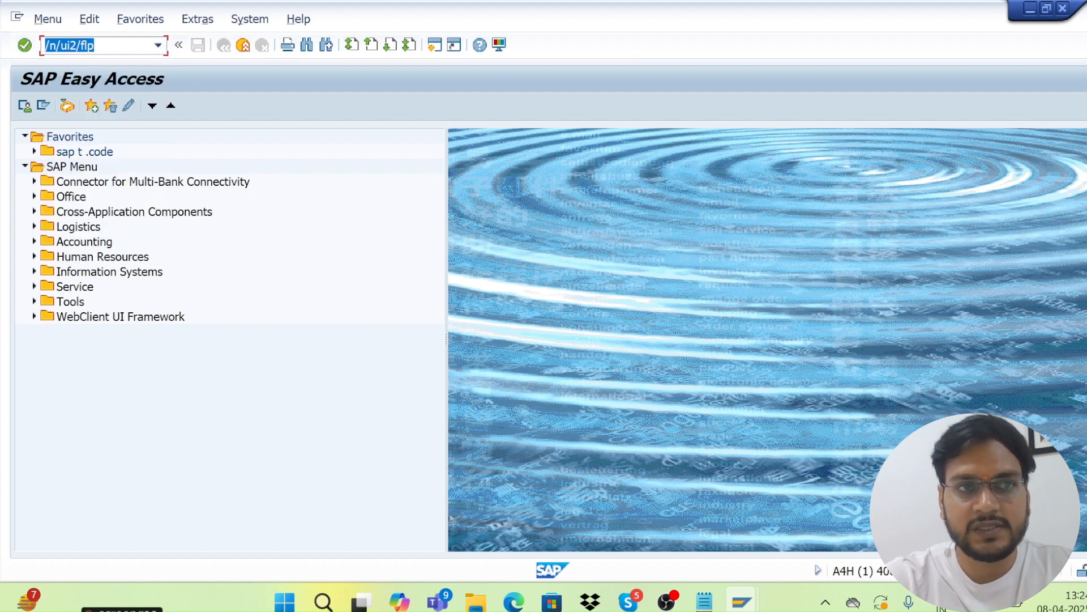
drag(97, 46, 44, 48)
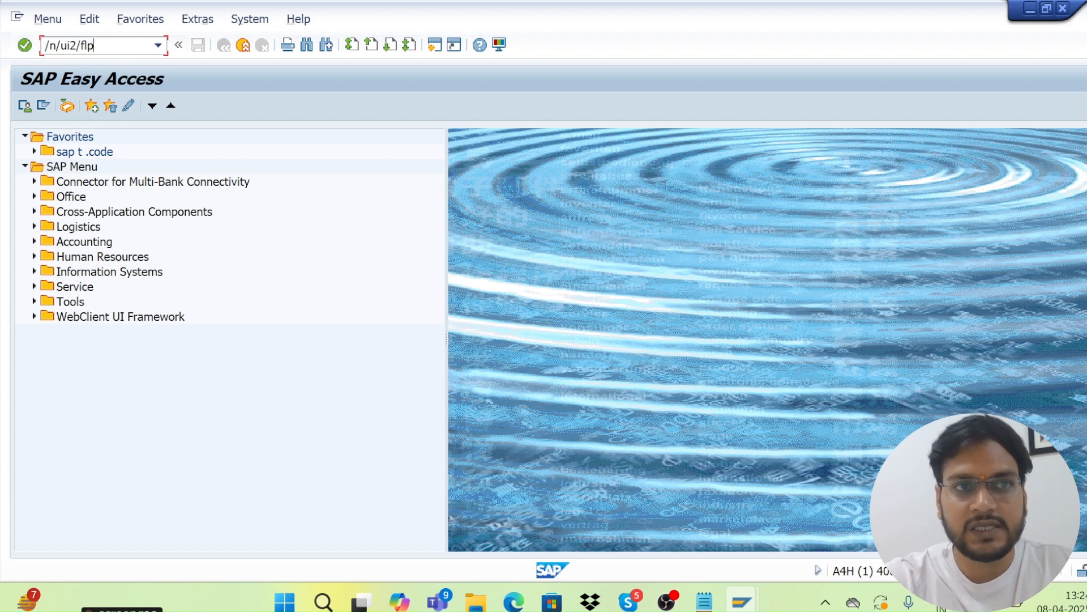
key(Return)
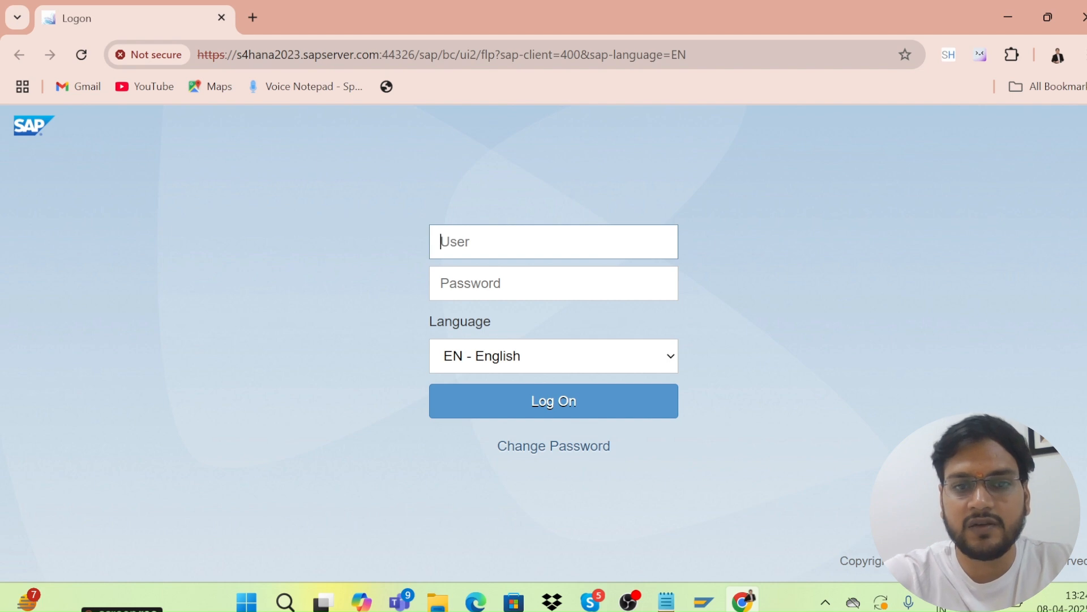
Enter the user name and password and submit the first sign-in attempt.
text(s)
key(BackSpace)
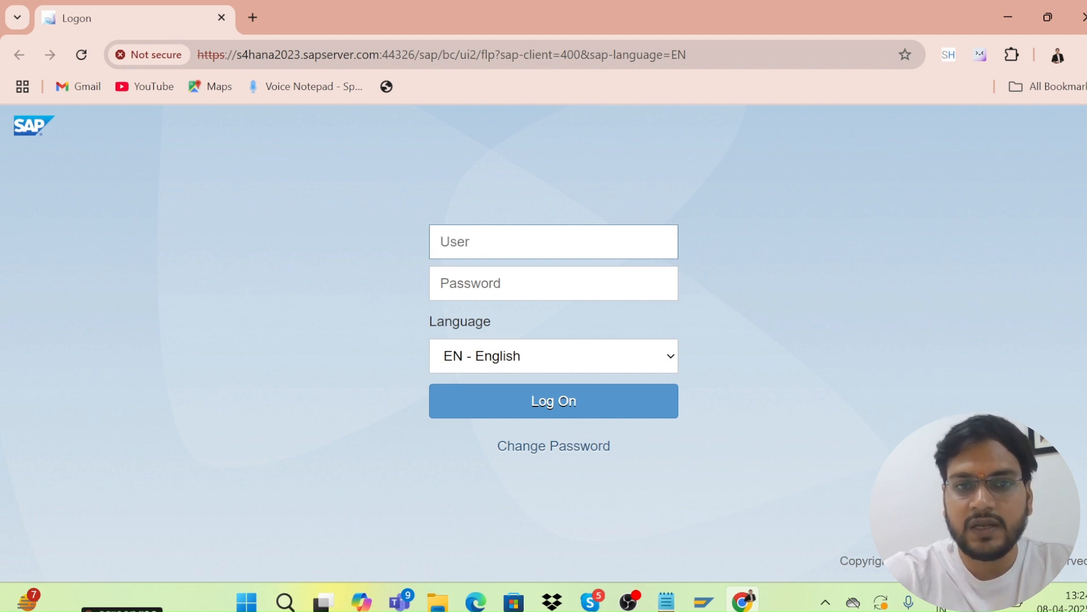
text(admun)
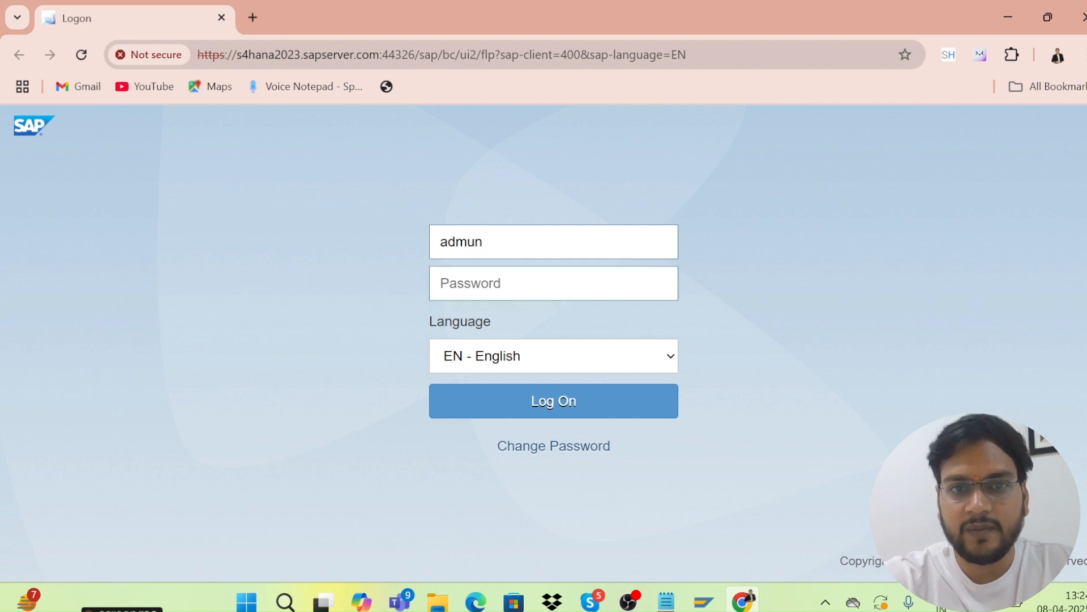
key(BackSpace)
key(BackSpace)
text(in)
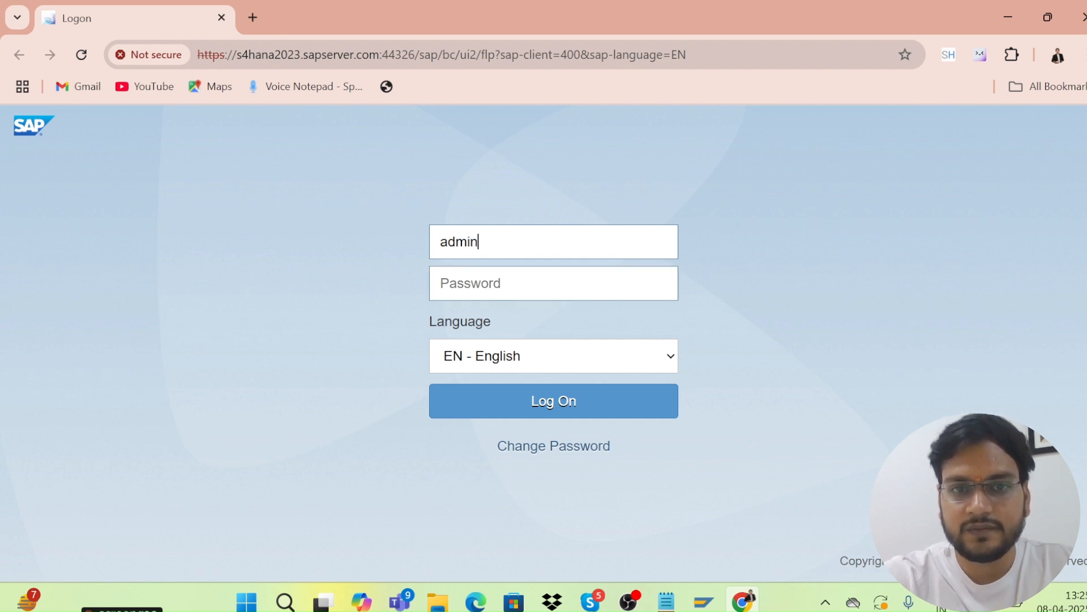
key(Tab)
text(••)
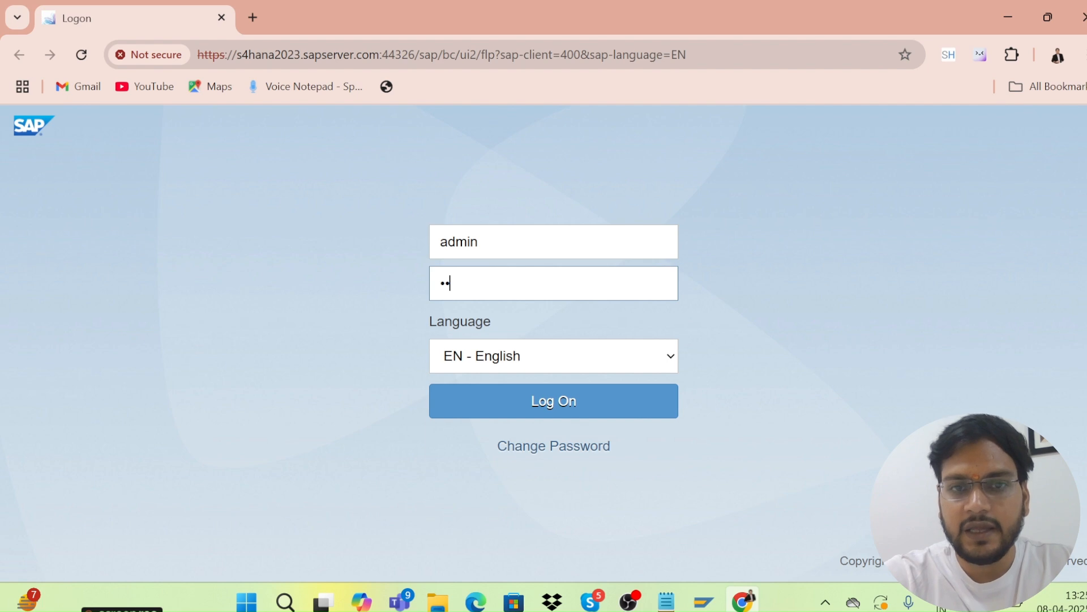
key(BackSpace)
key(BackSpace)
text(••)
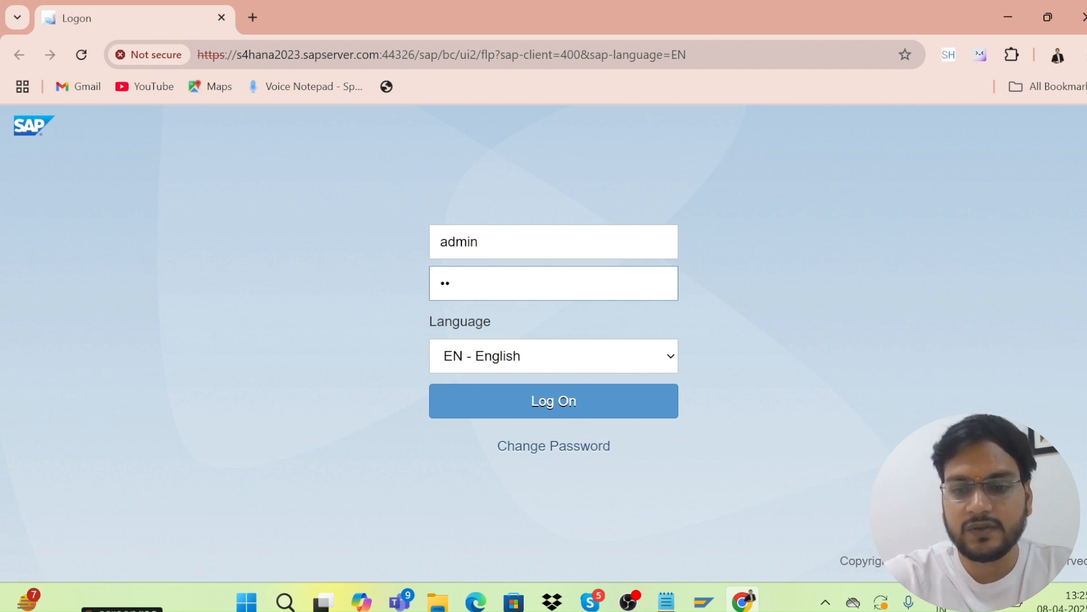
text(•••)
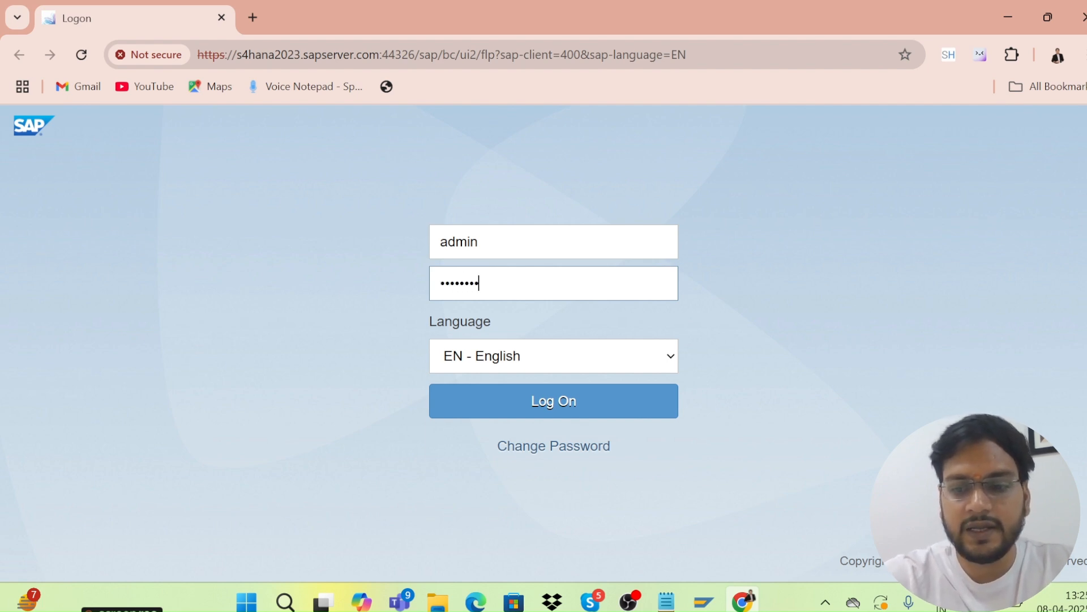
key(Return)
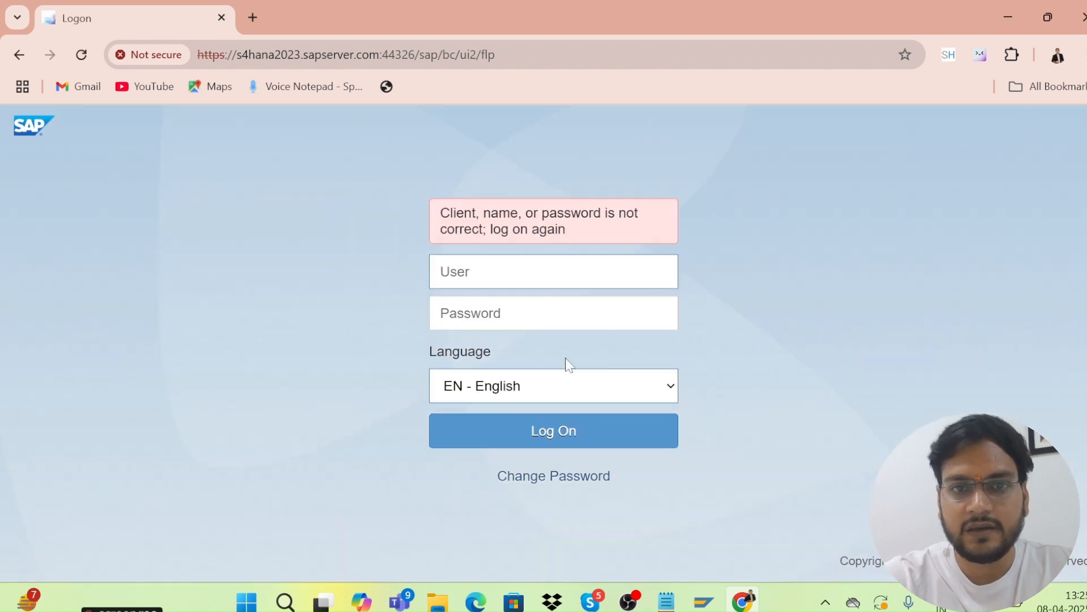
After the rejection, re-enter the user name and password and sign in again.
text(ad)
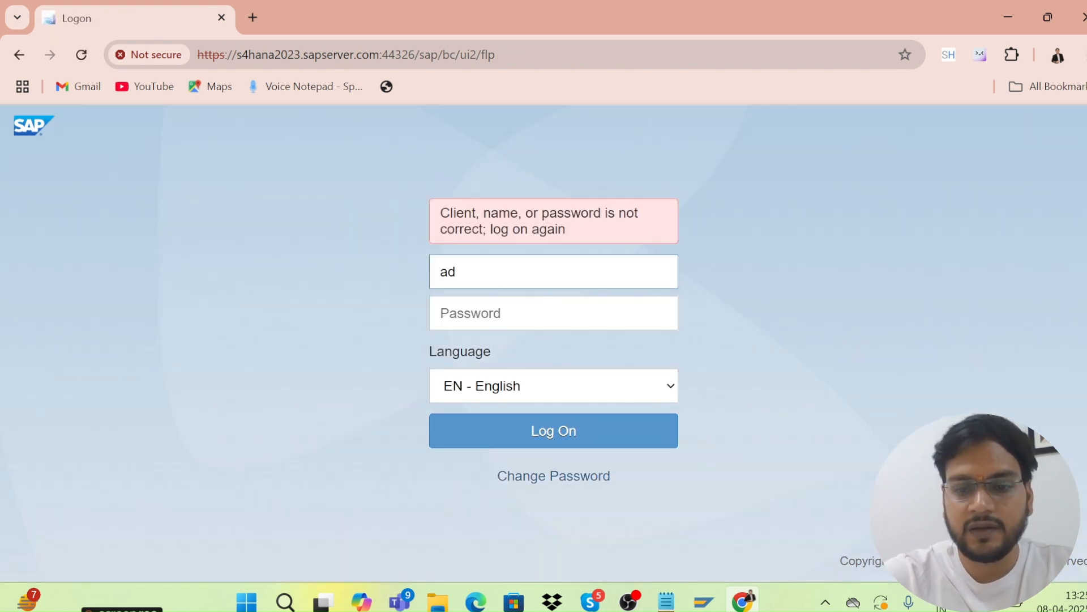
text(min)
key(Tab)
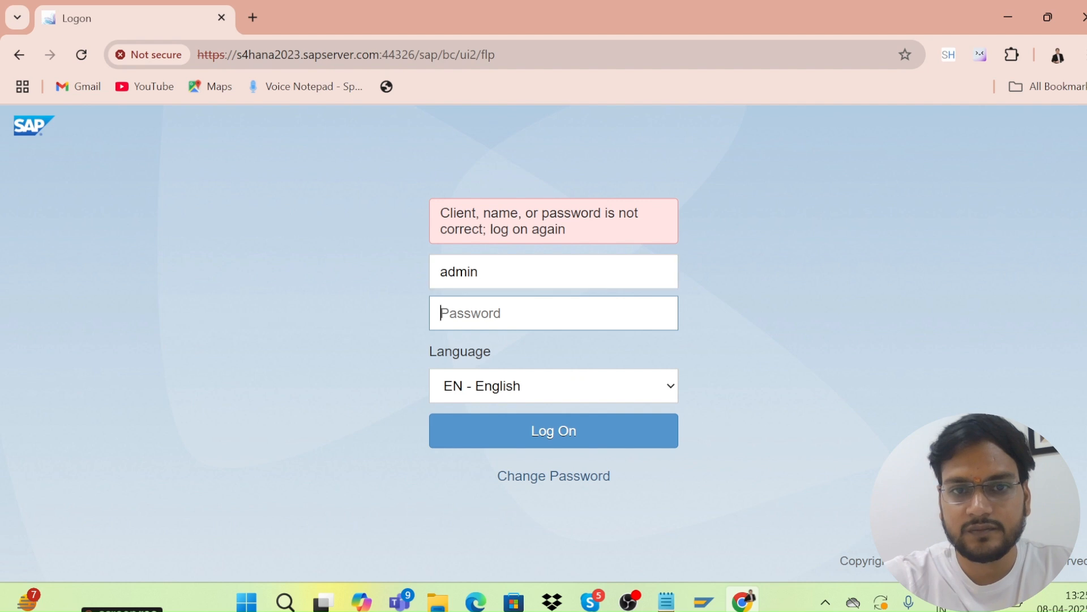
text(••)
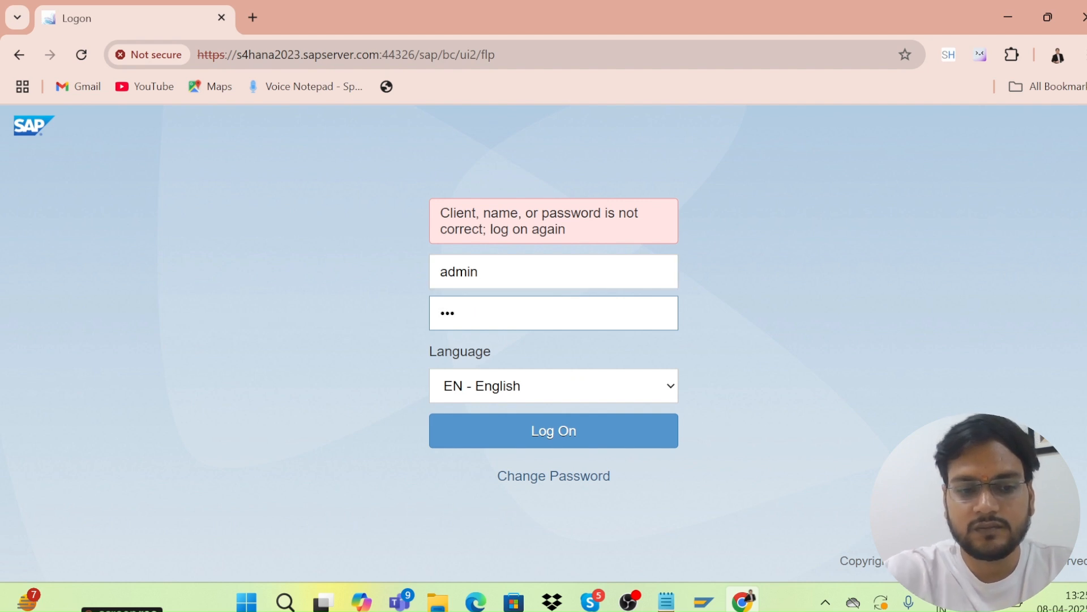
text(•••••)
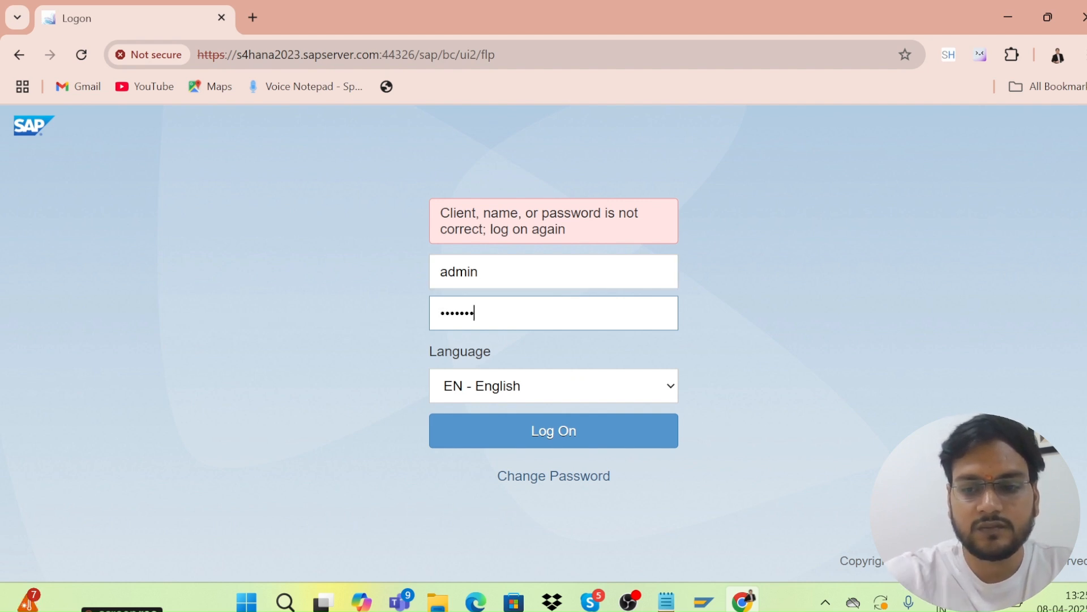
key(Return)
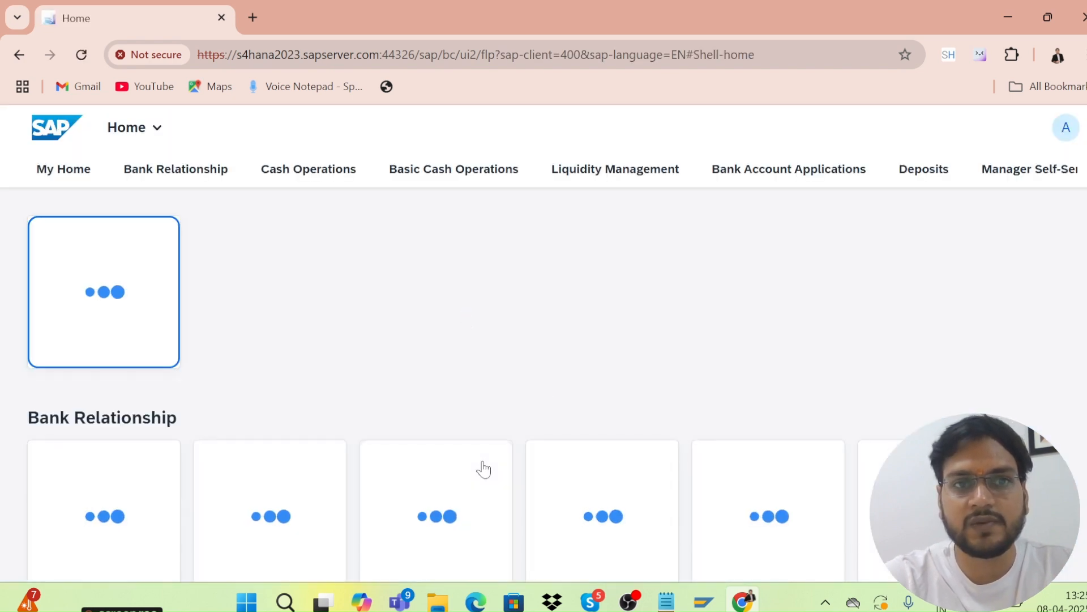
click(155, 129)
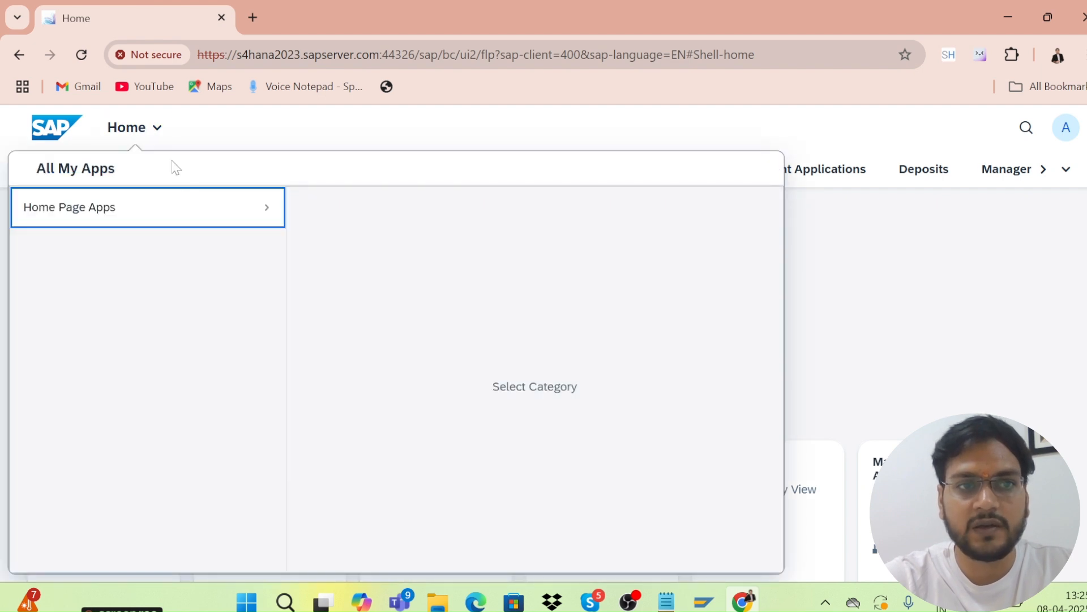
click(182, 242)
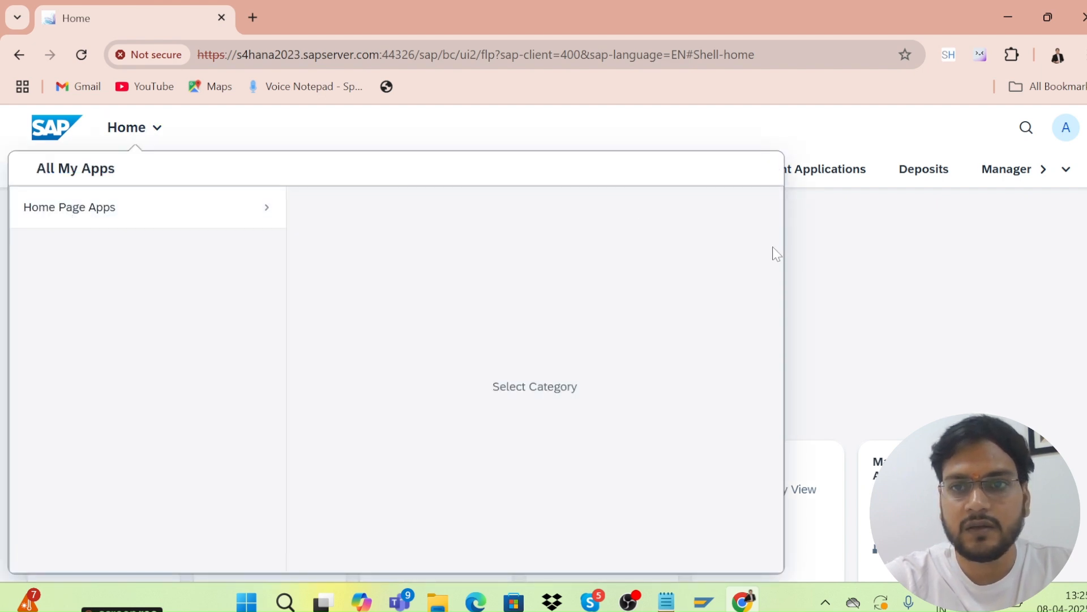
click(836, 261)
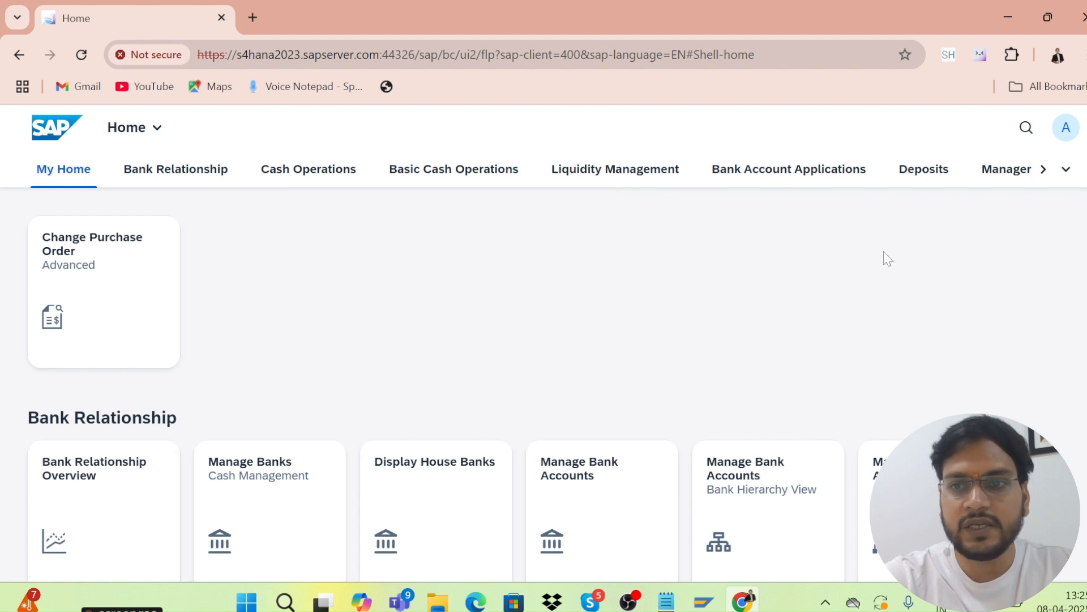
scroll(544, 385, down, 8)
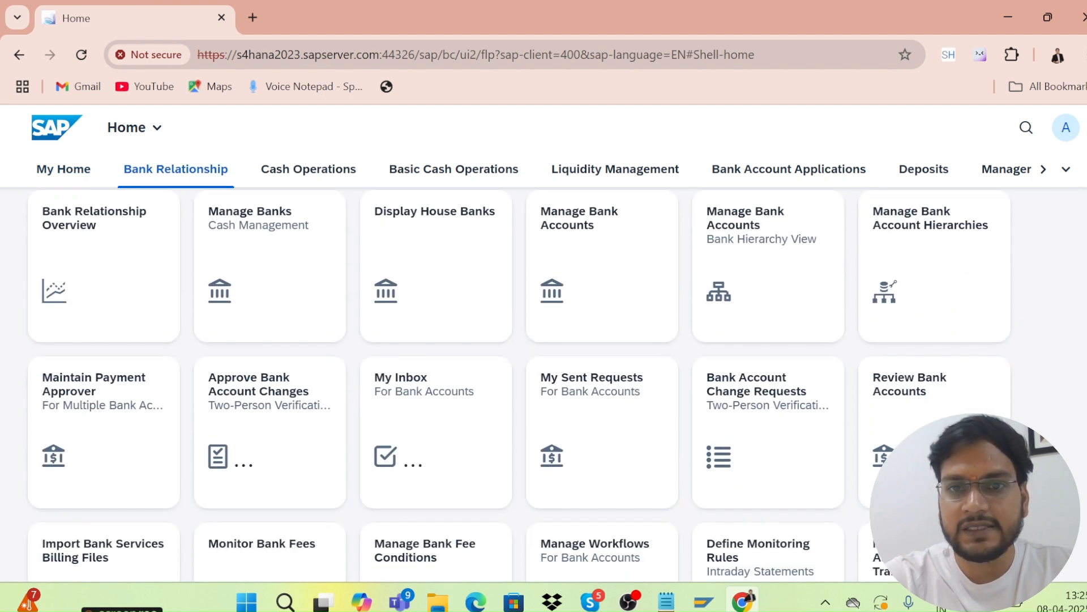
scroll(520, 385, down, 10)
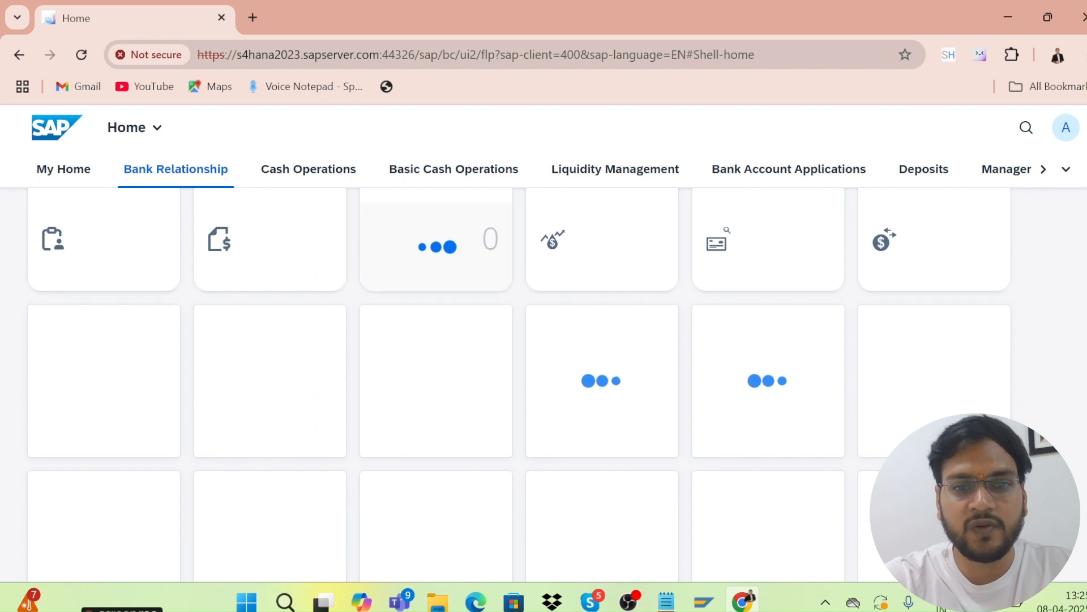
scroll(520, 385, down, 1)
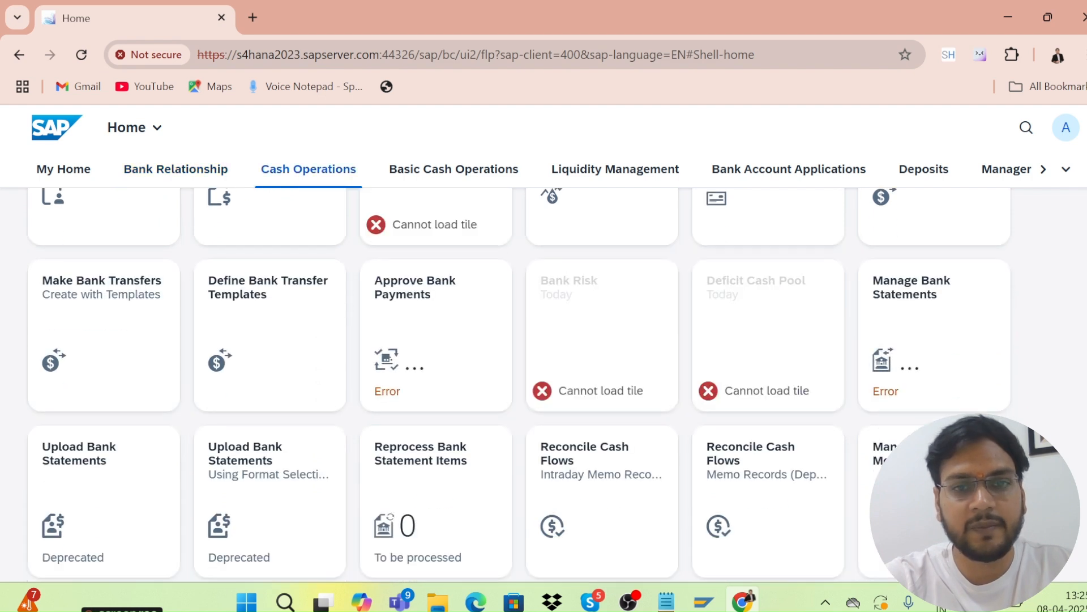
scroll(520, 384, down, 2)
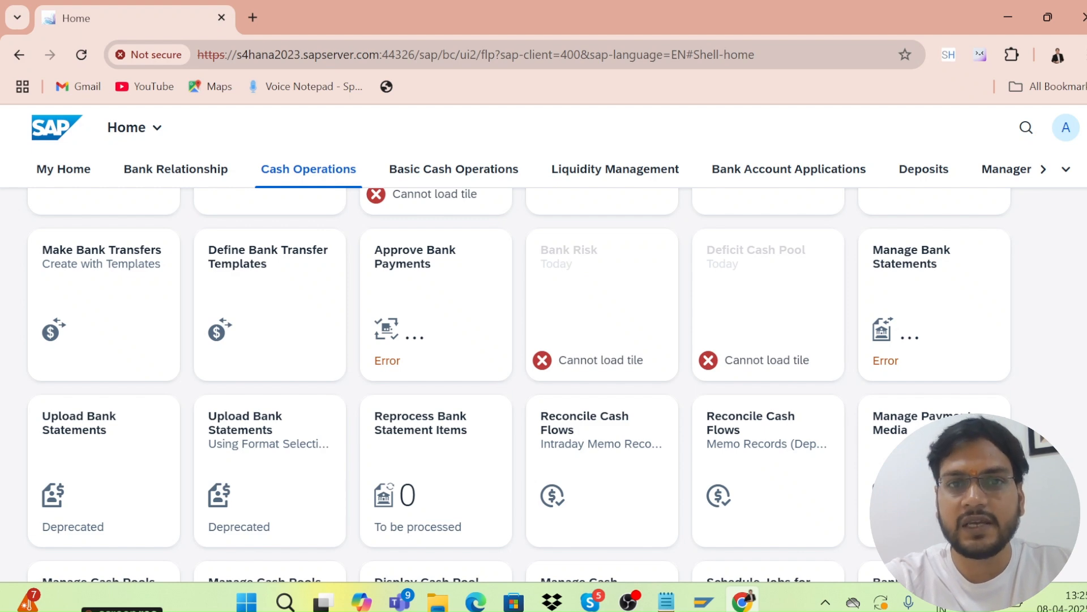
scroll(520, 384, down, 15)
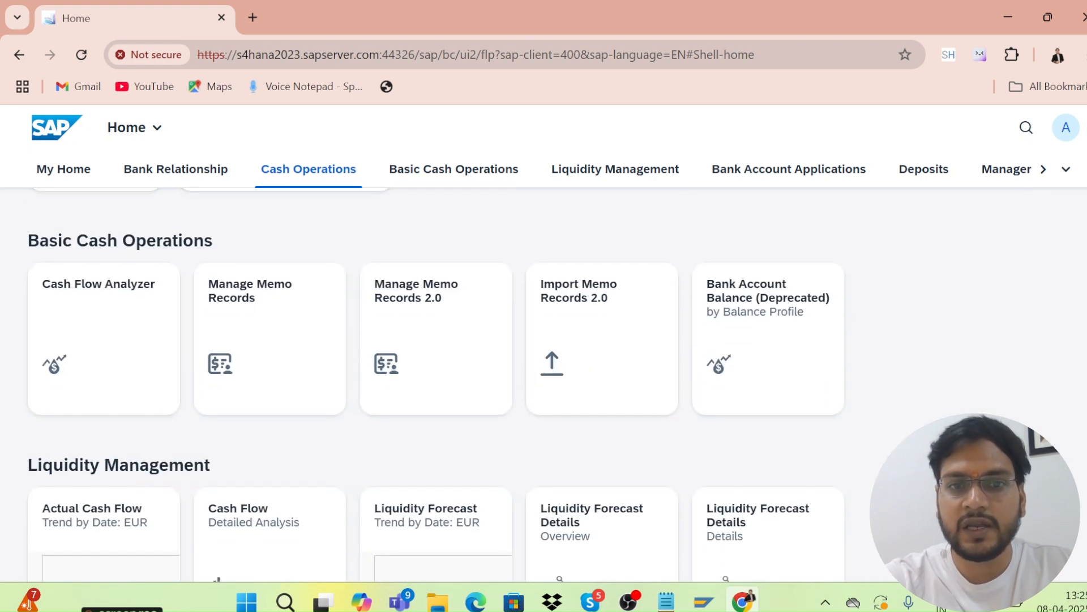
scroll(437, 385, up, 20)
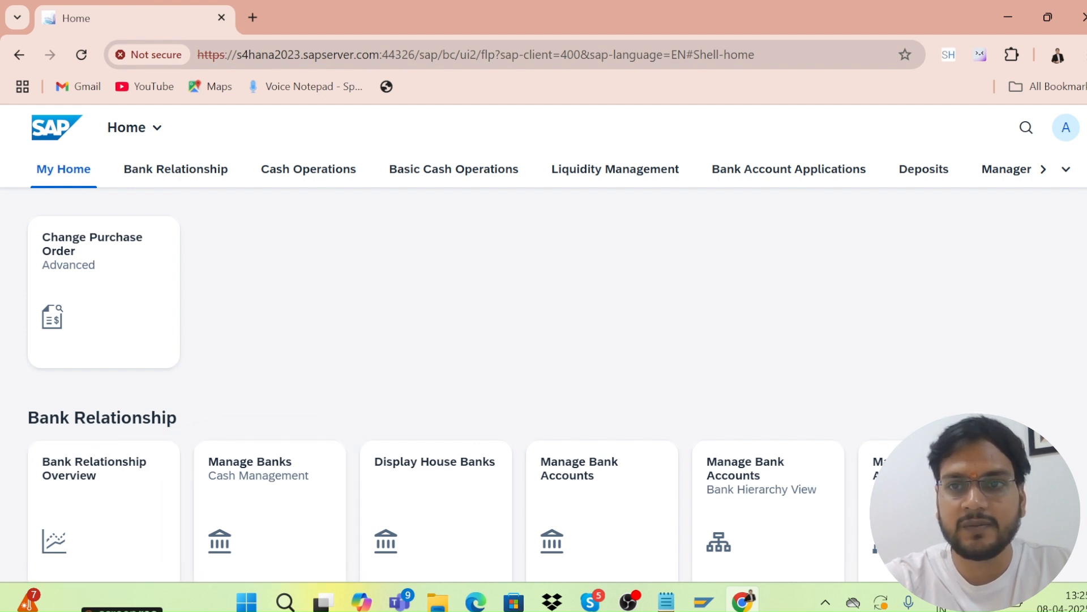
Step through the Bank Relationship, Cash Operations, Liquidity Management and Deposits groups to Manager Self-Service.
click(161, 181)
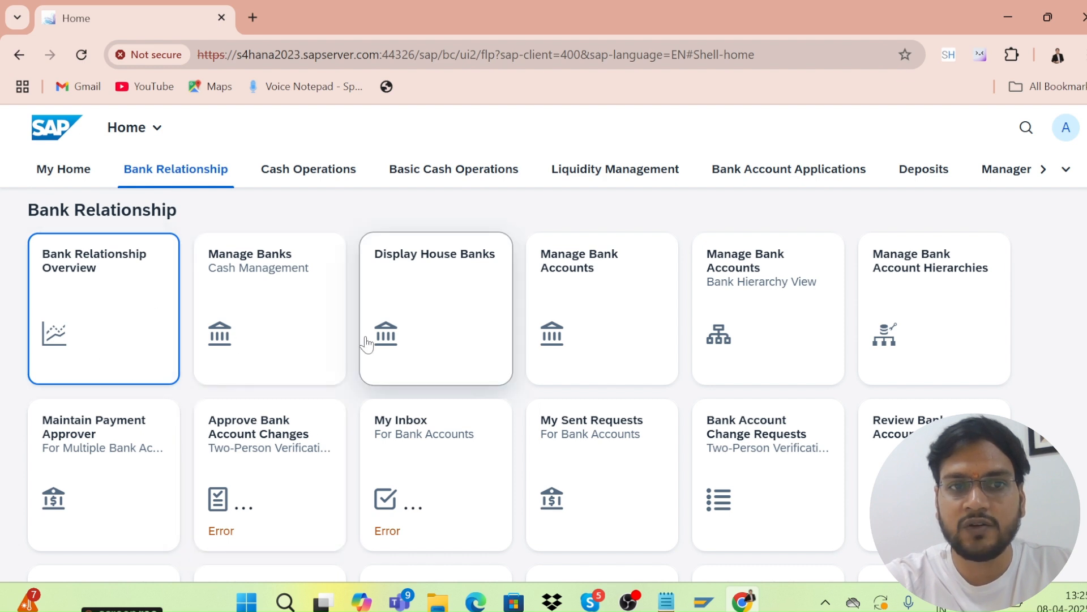
click(305, 182)
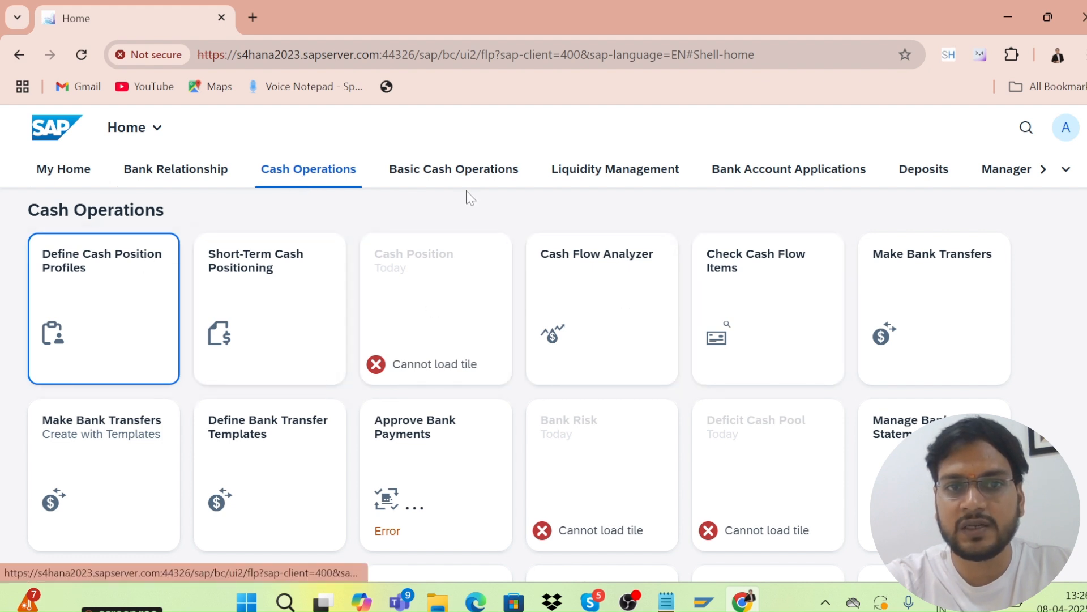
click(453, 177)
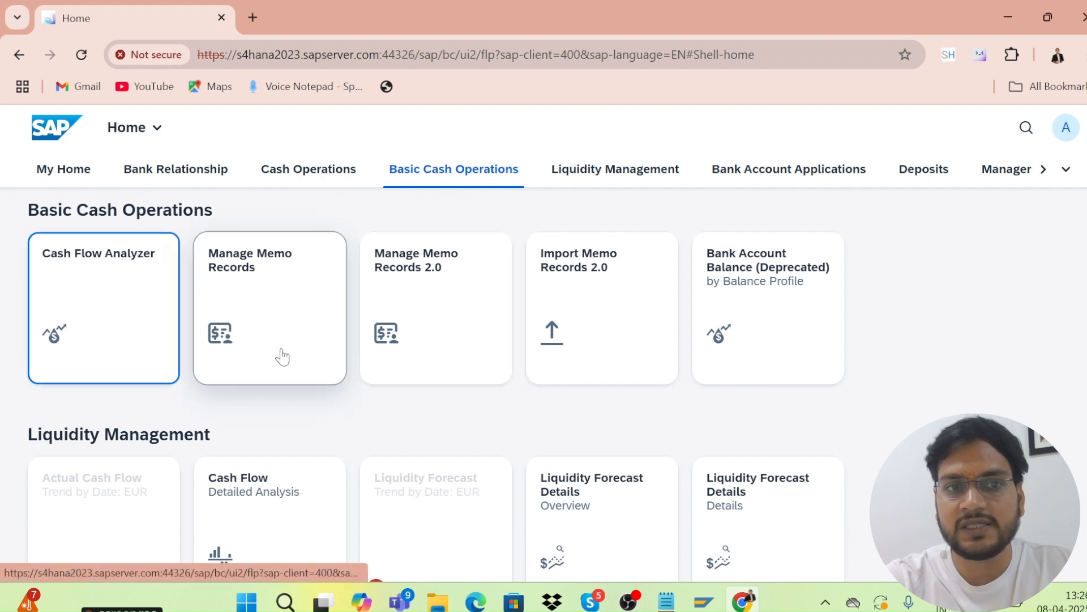
click(576, 178)
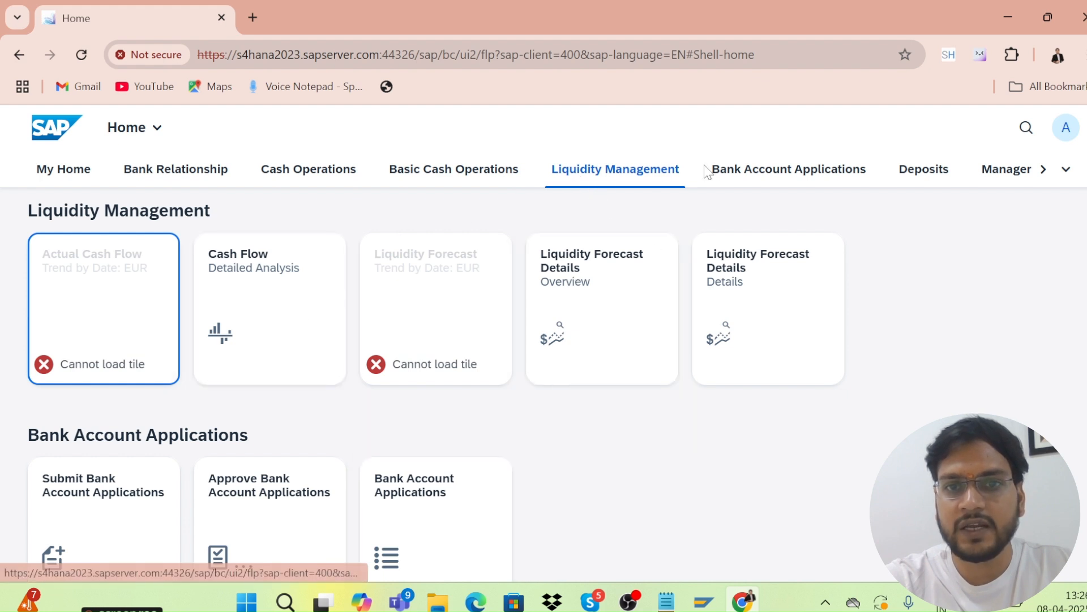
click(740, 173)
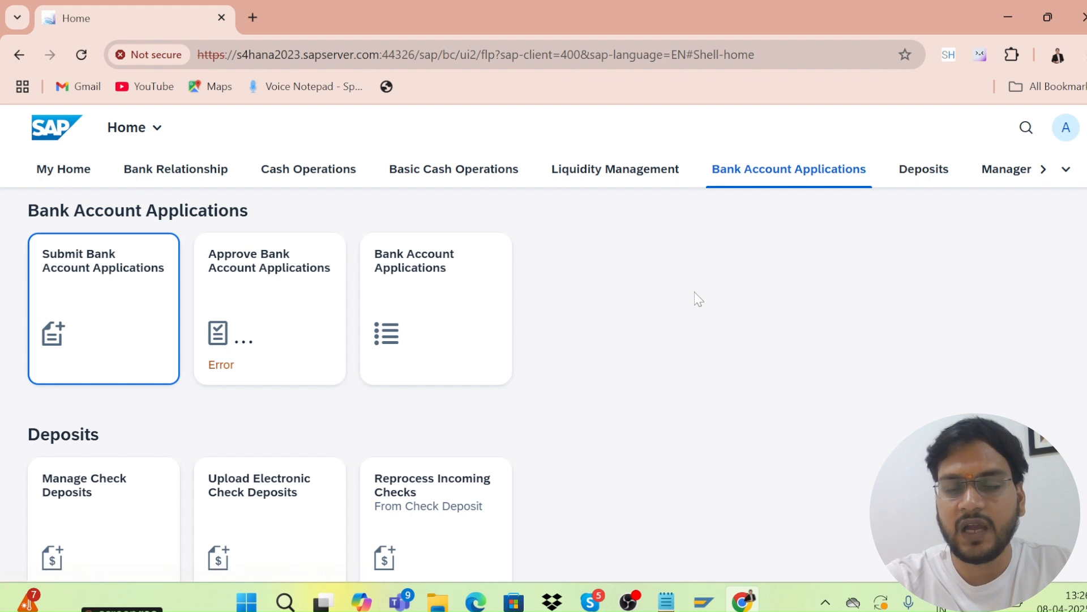
click(931, 178)
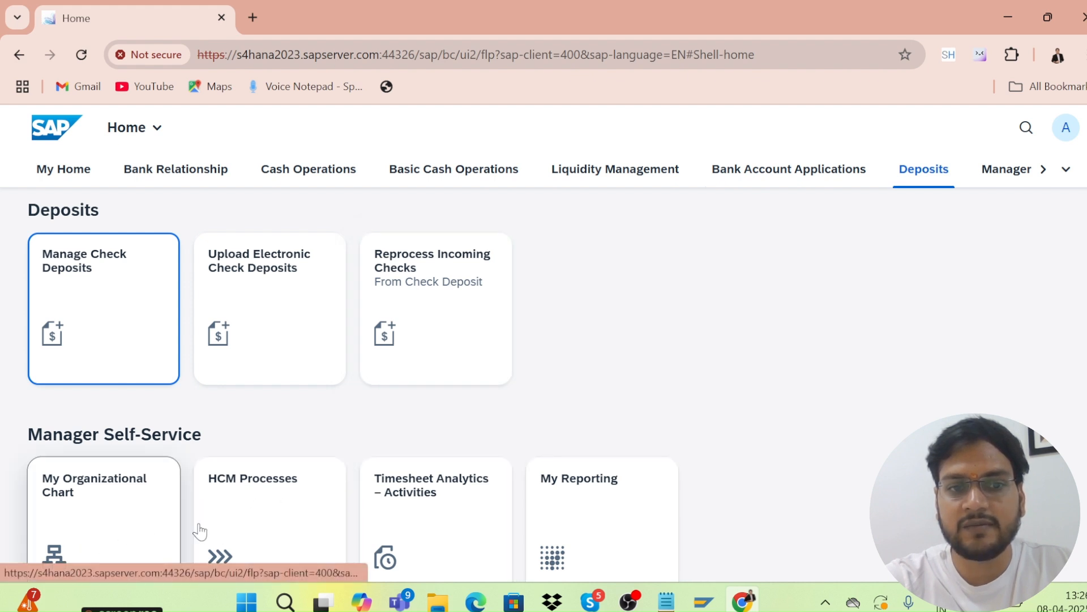
click(1007, 171)
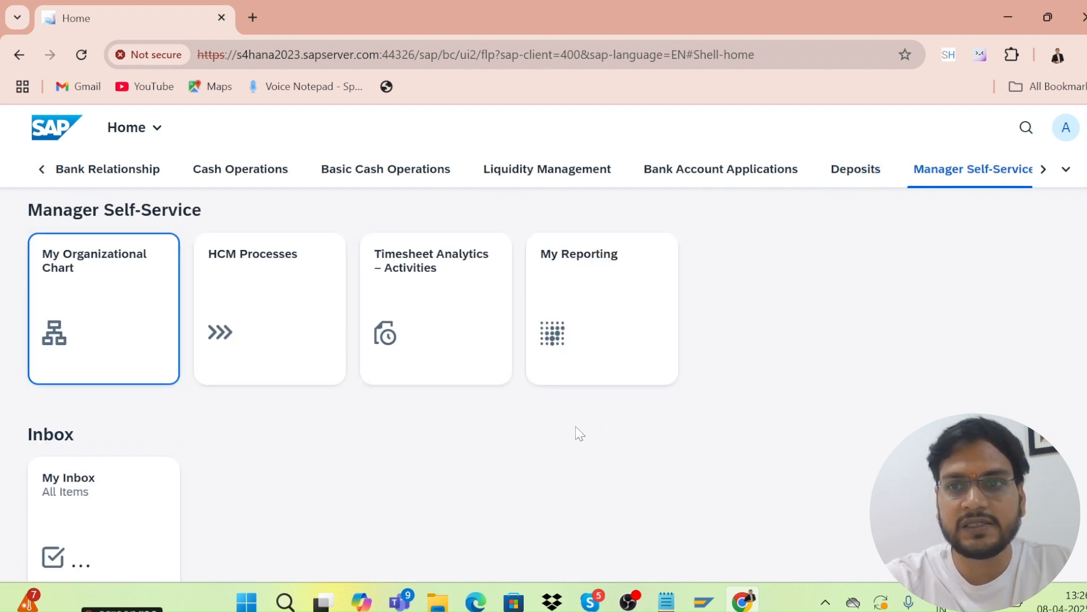
Visit Supplier Evaluation, Classification and Segmentation, then Purchasing Rebates, and expand the full group list.
click(1043, 169)
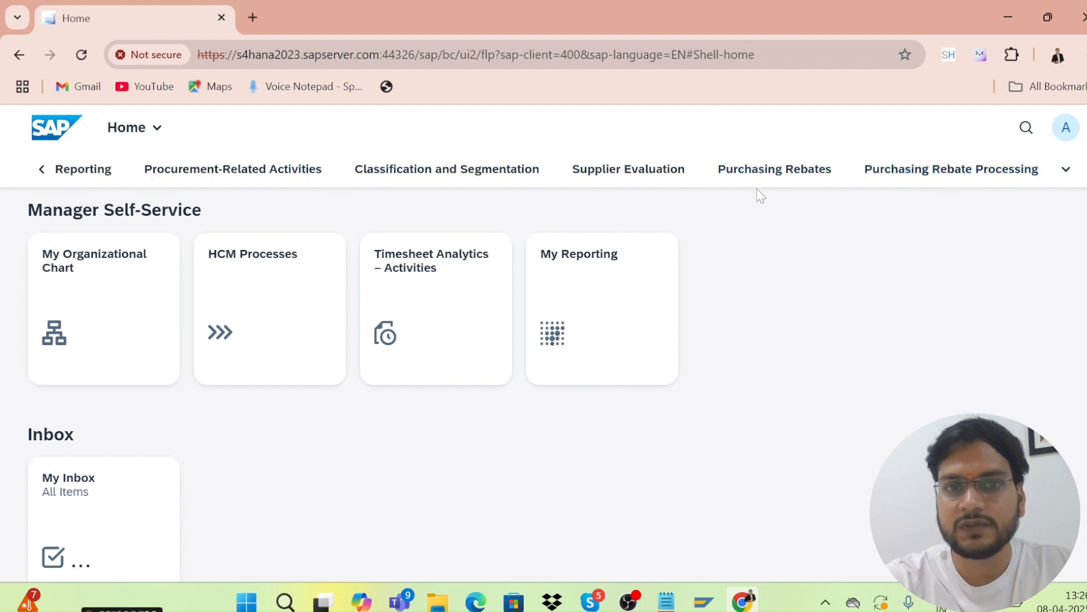
click(617, 171)
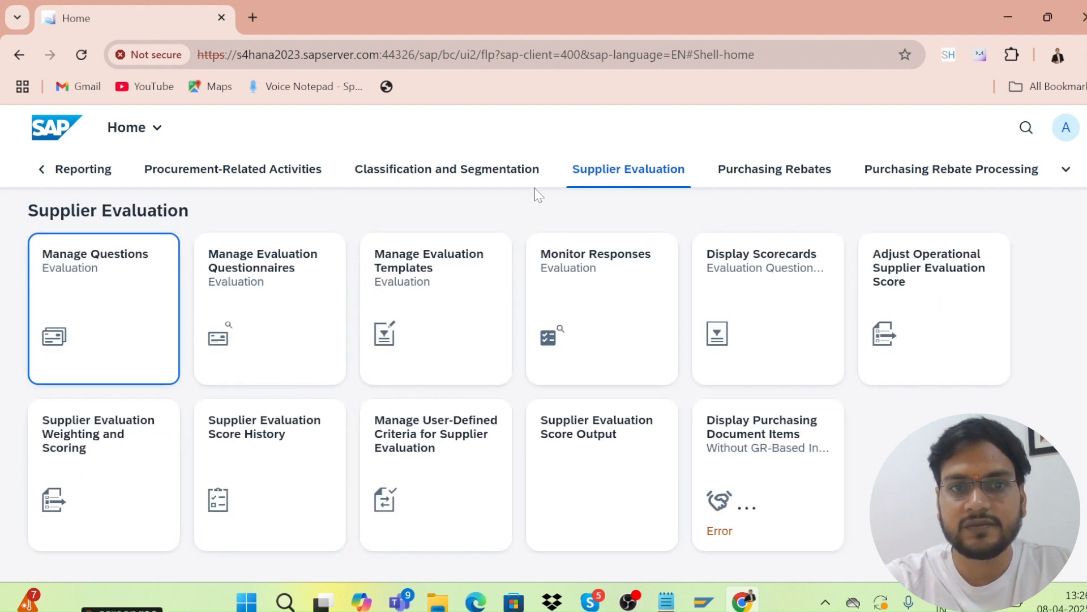
click(475, 169)
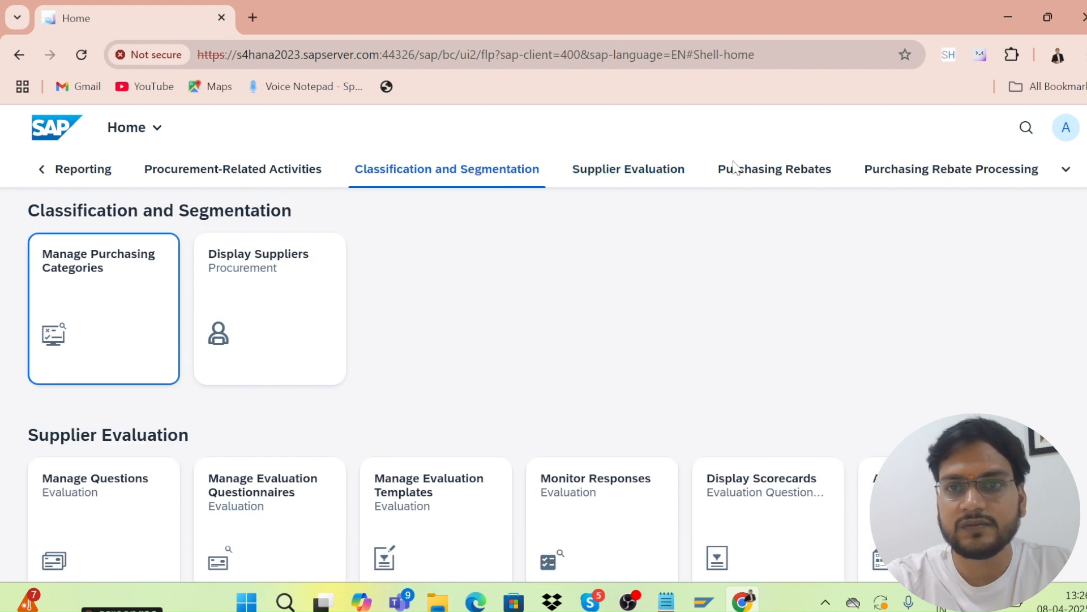
click(745, 174)
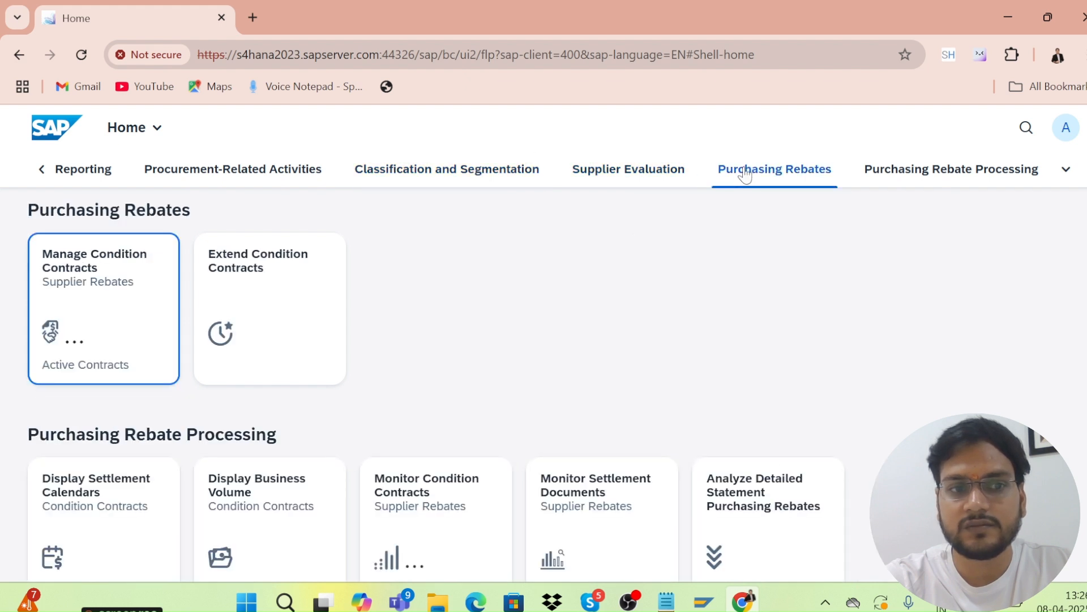
click(1066, 169)
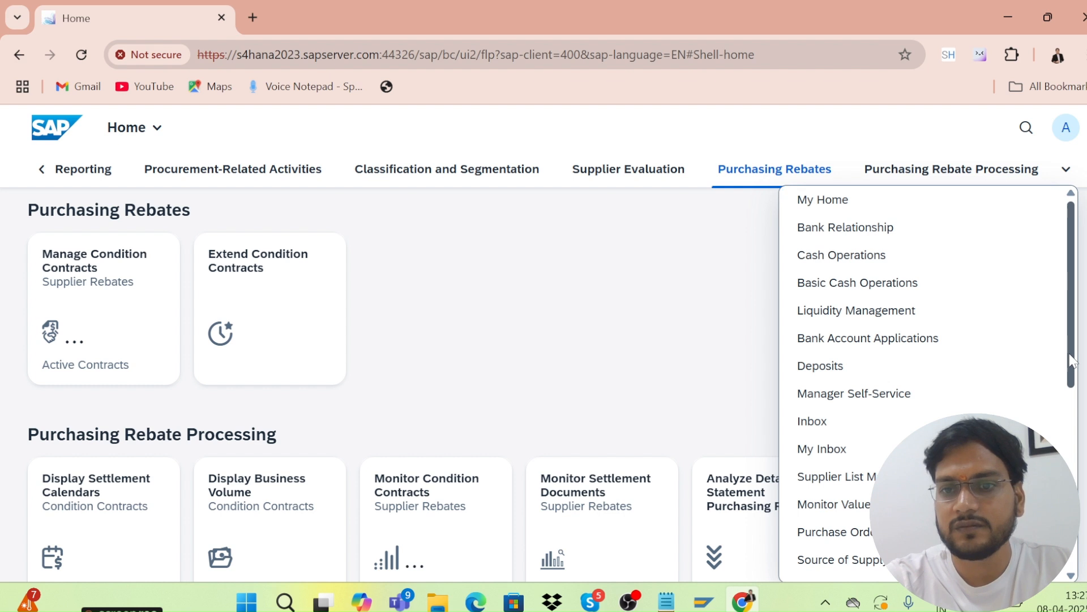
Pick Purchase Order Processing from the group list to show its purchase order tiles.
drag(1072, 358, 1078, 418)
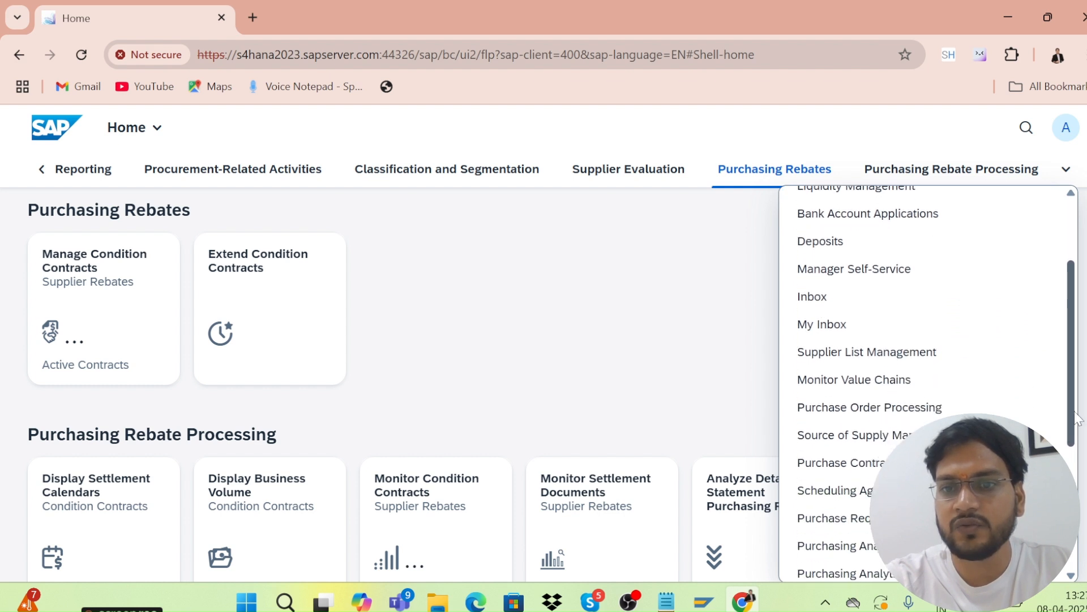
click(826, 418)
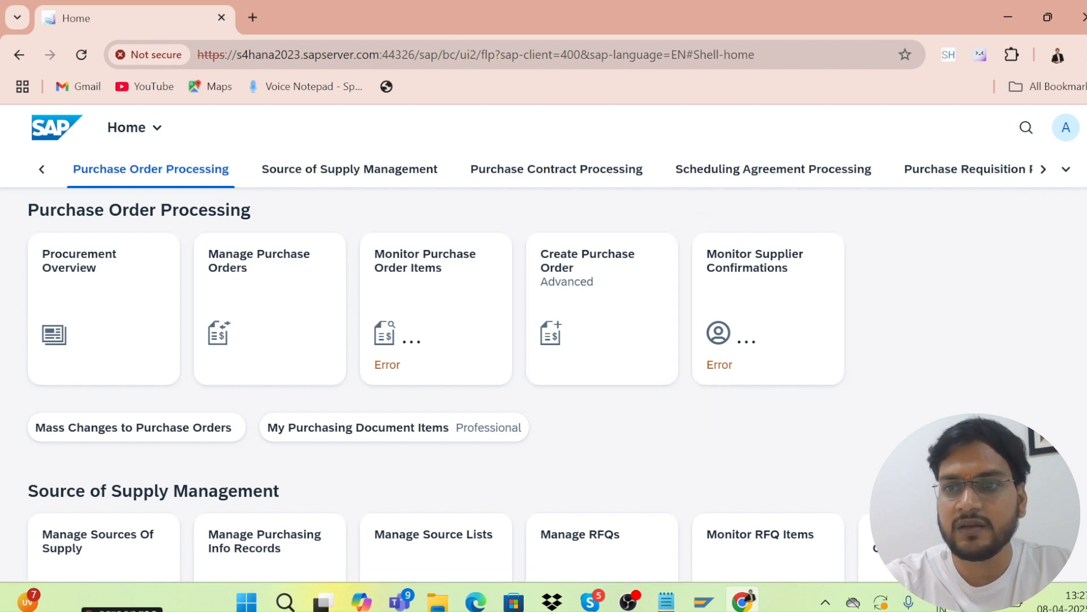
Scroll through the Source of Supply Management tiles, then jump to Purchase Requisition Processing.
scroll(543, 385, down, 4)
scroll(544, 385, up, 1)
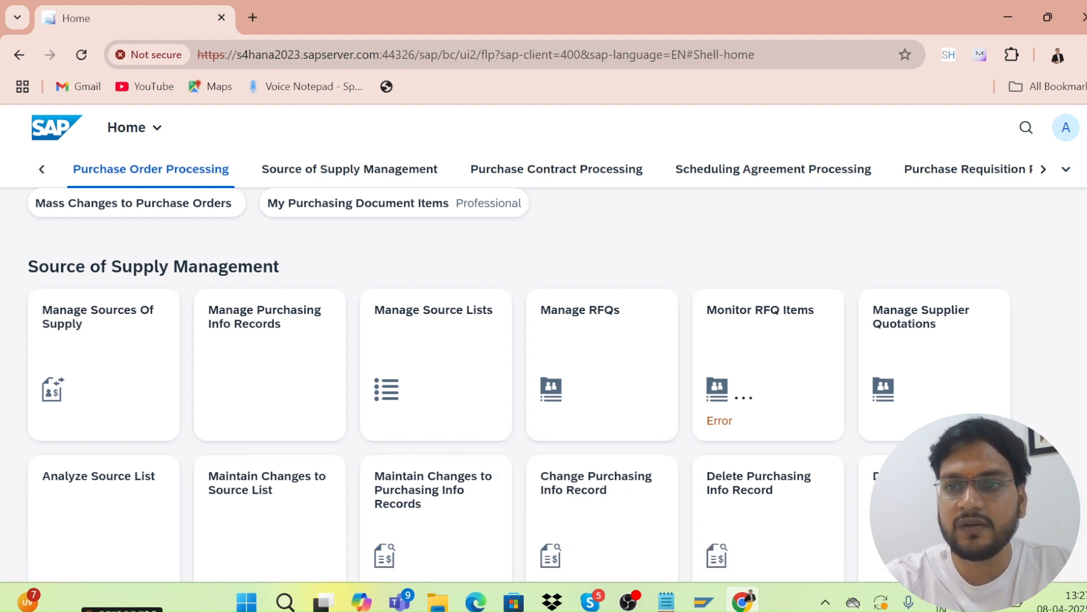
scroll(520, 387, down, 5)
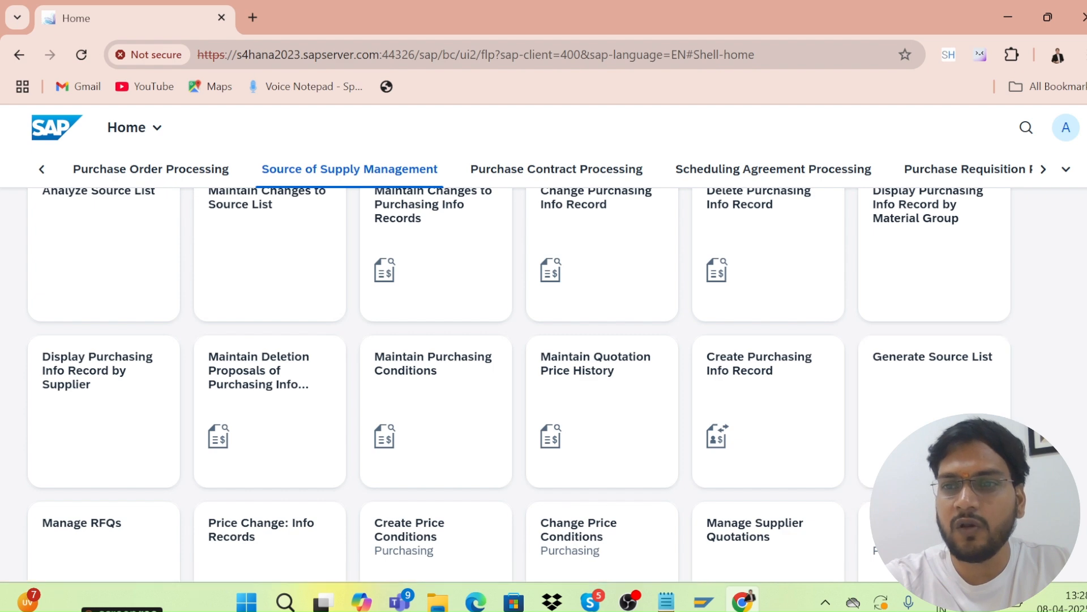
scroll(510, 385, down, 5)
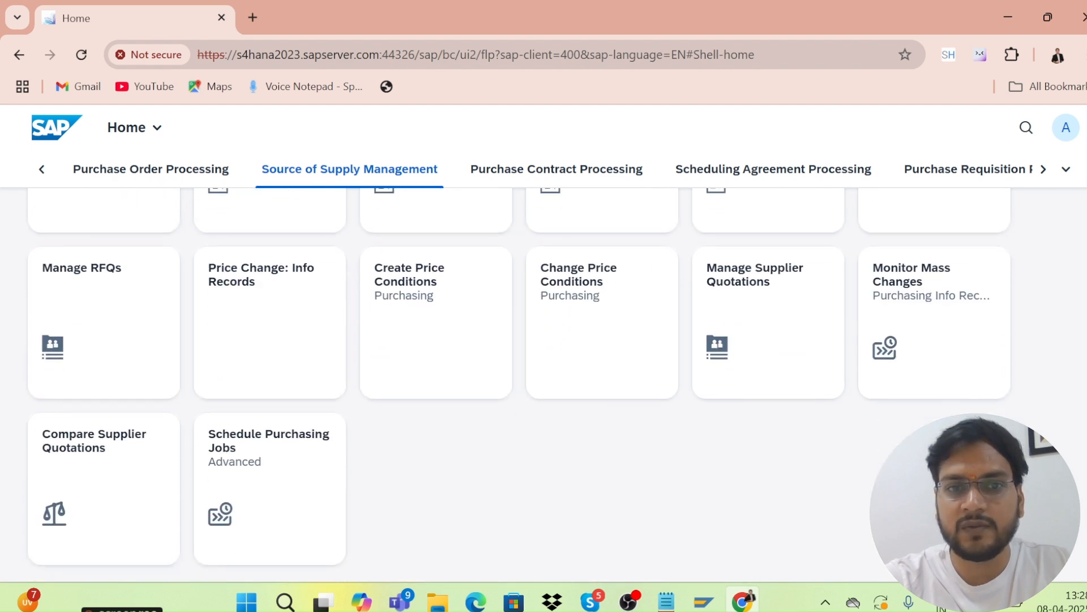
scroll(521, 385, up, 1)
scroll(520, 384, down, 1)
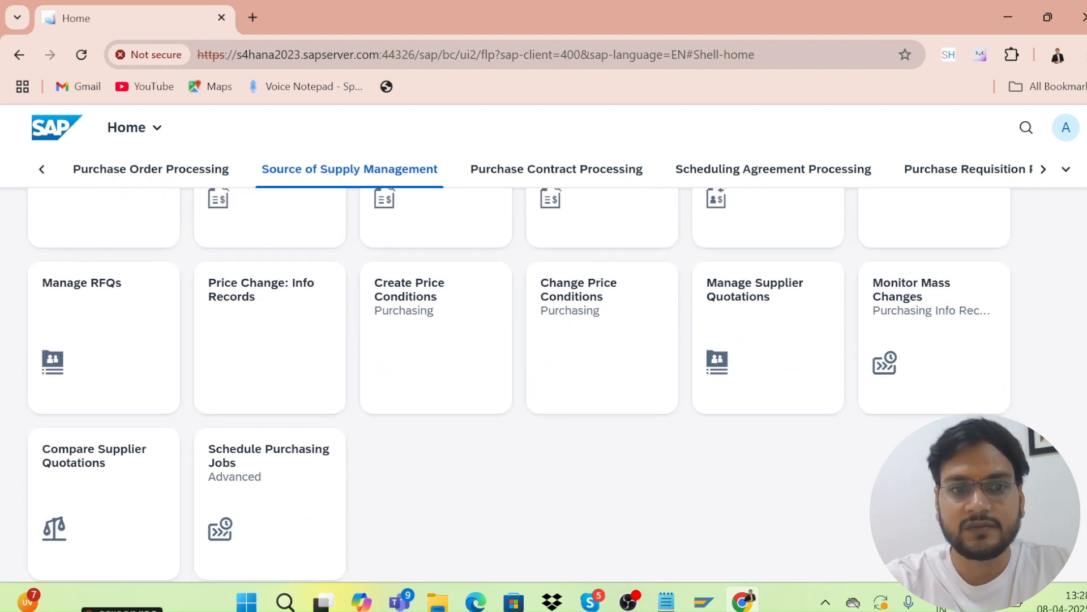
scroll(520, 384, up, 4)
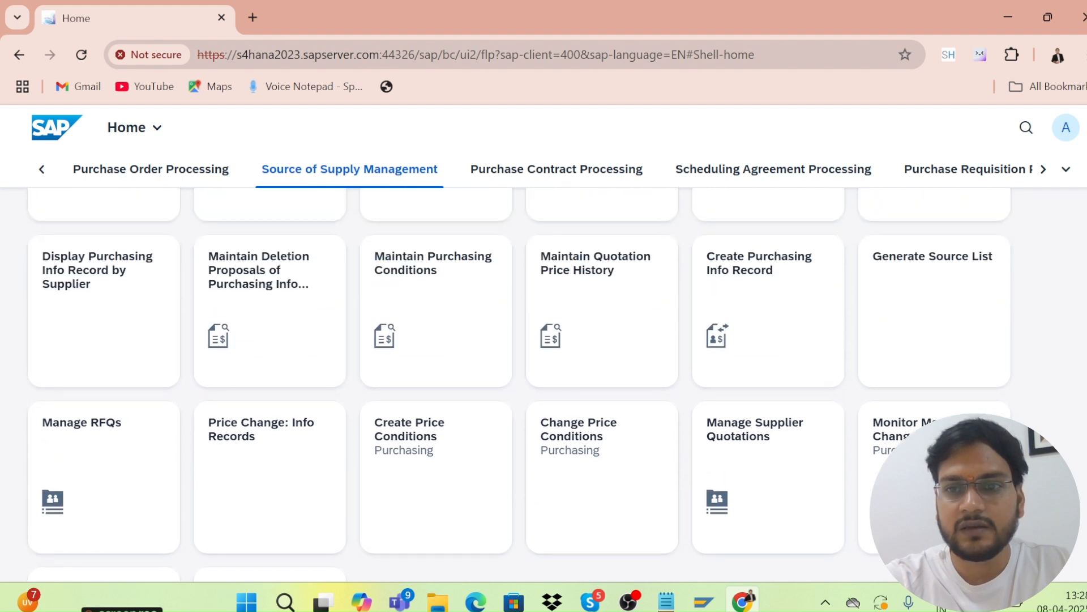
scroll(520, 384, up, 2)
scroll(520, 384, down, 3)
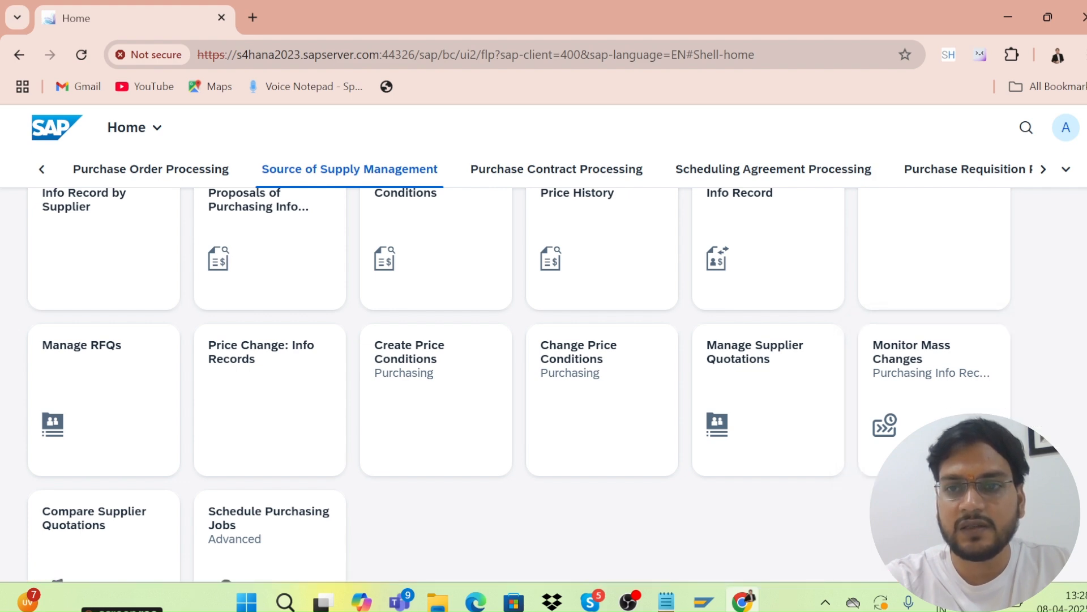
scroll(1084, 374, up, 10)
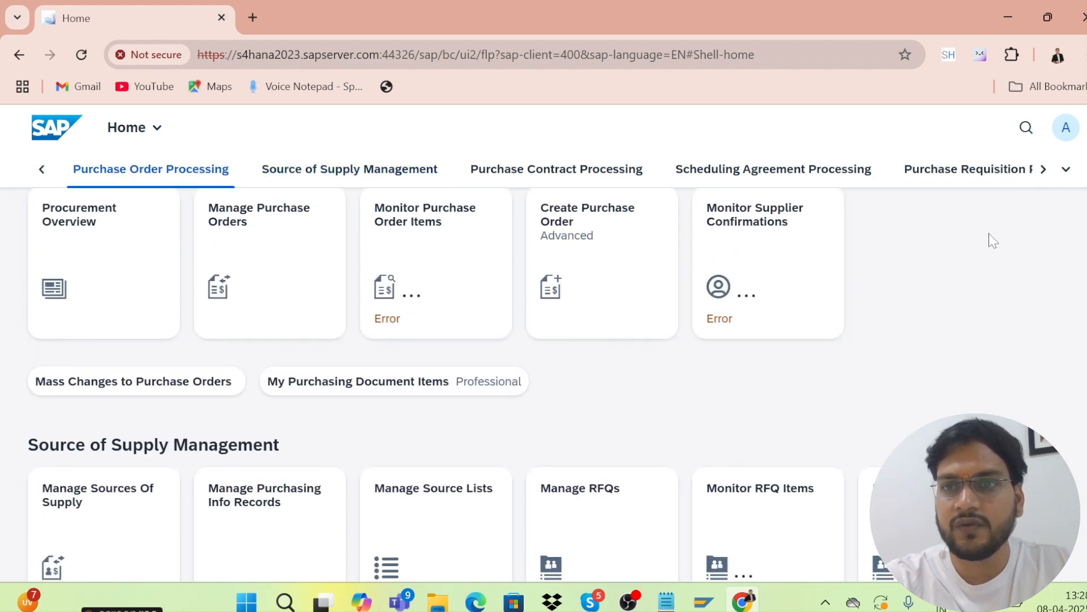
click(956, 170)
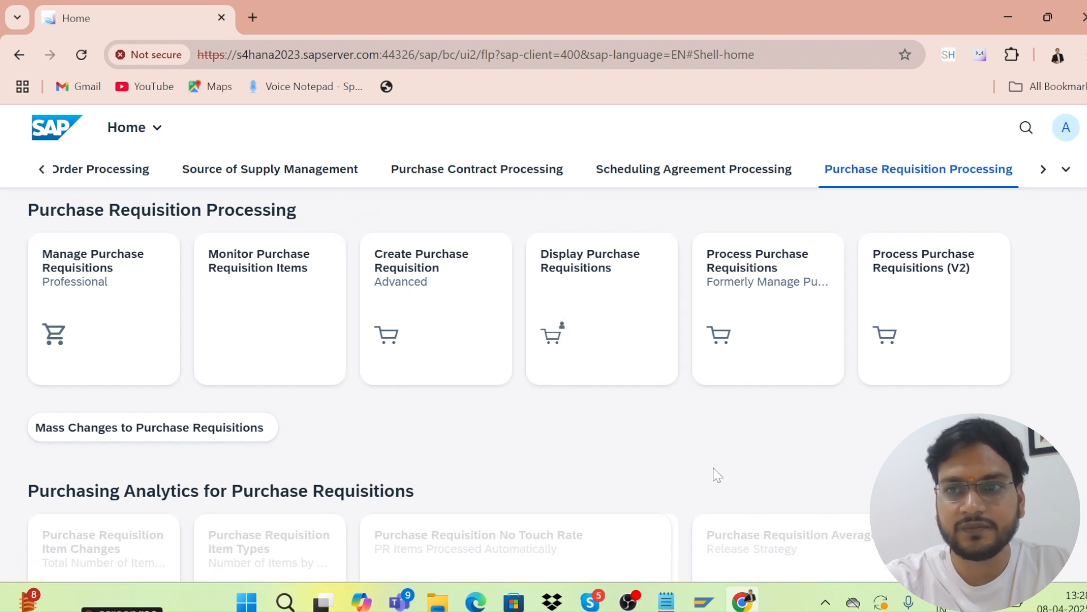
click(1067, 129)
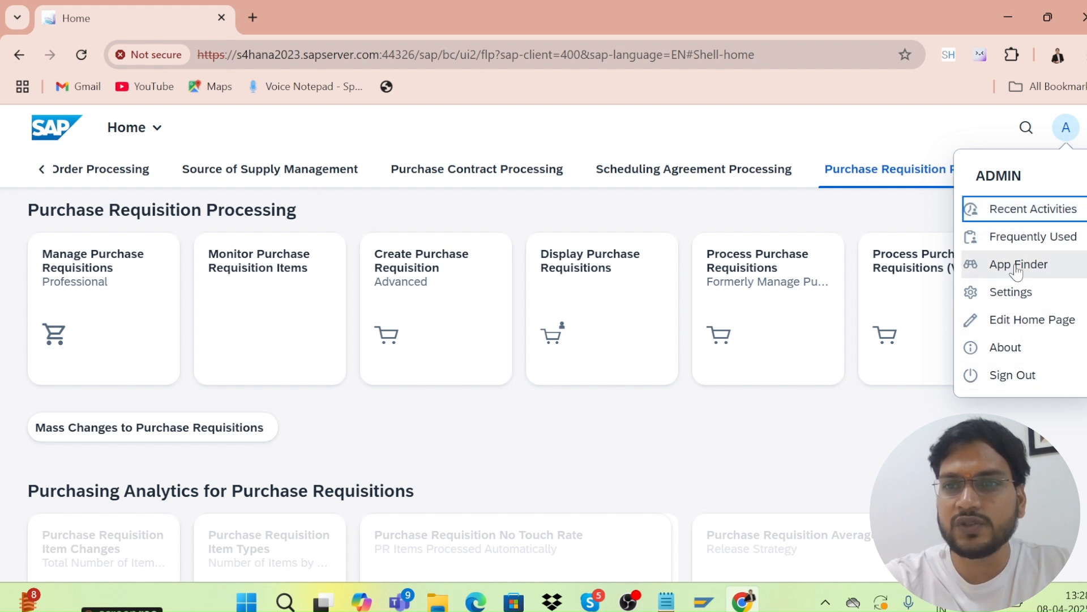
click(981, 215)
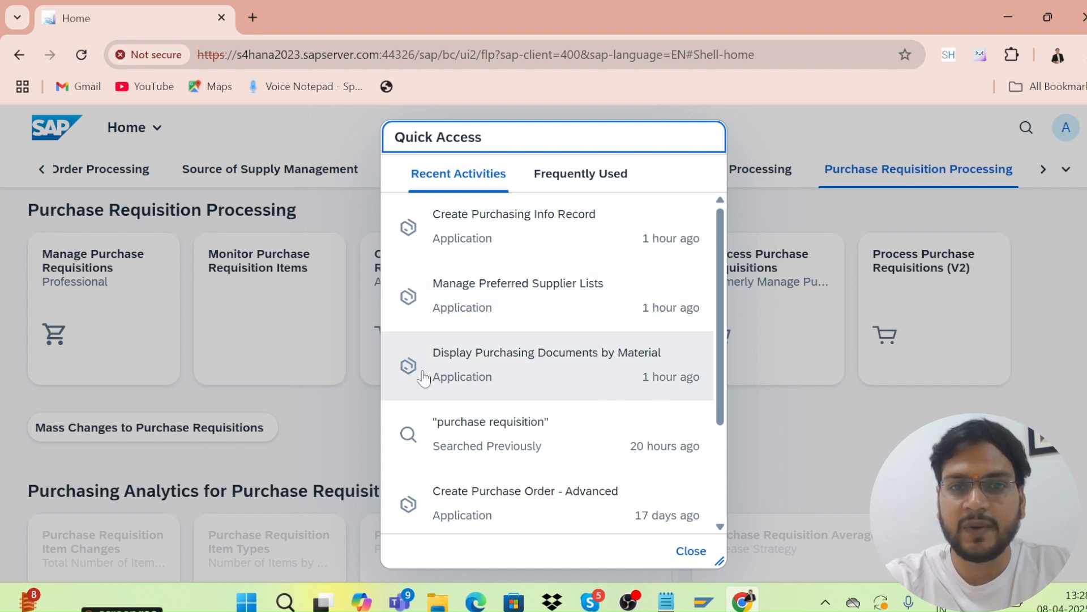
click(691, 551)
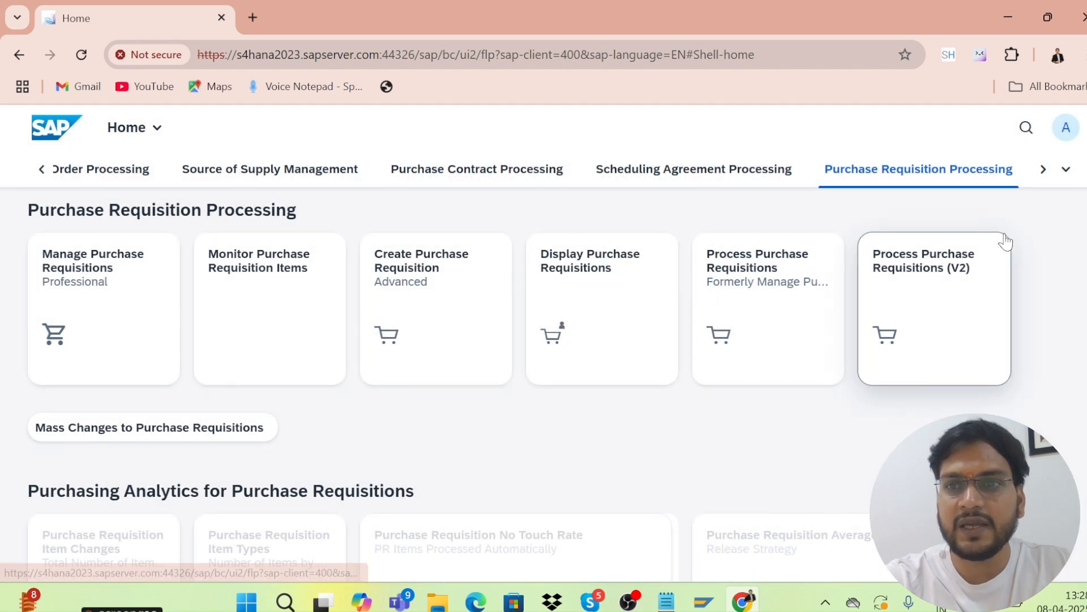
click(1043, 169)
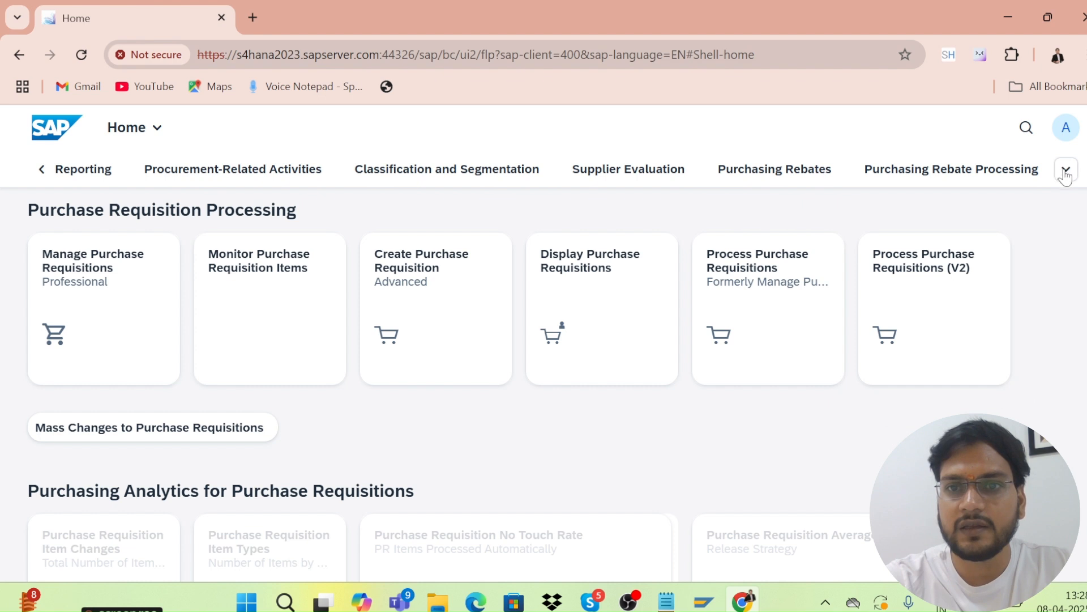
click(1064, 127)
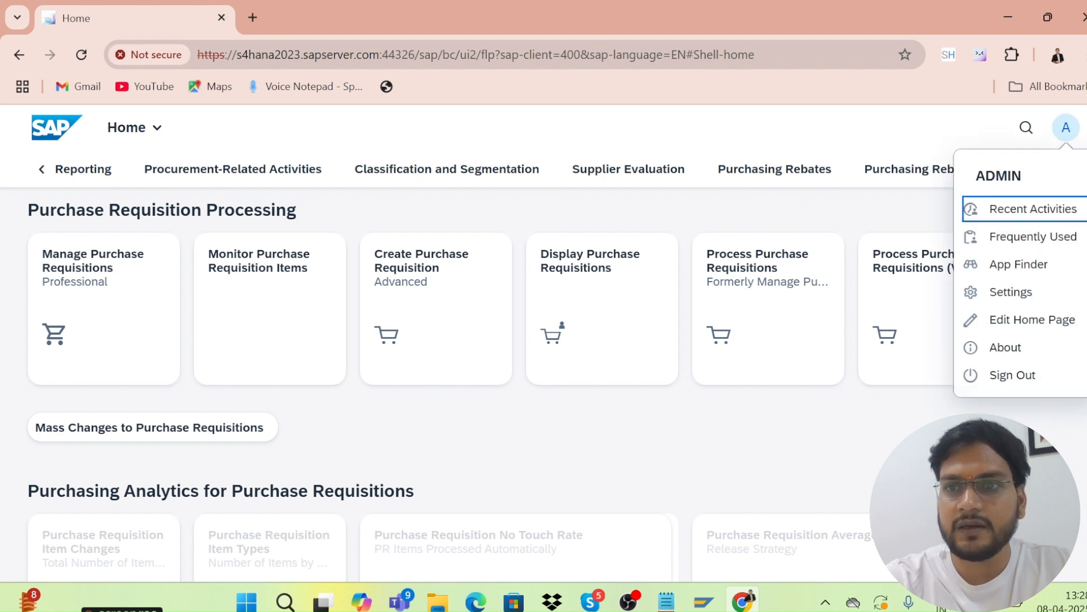
click(995, 243)
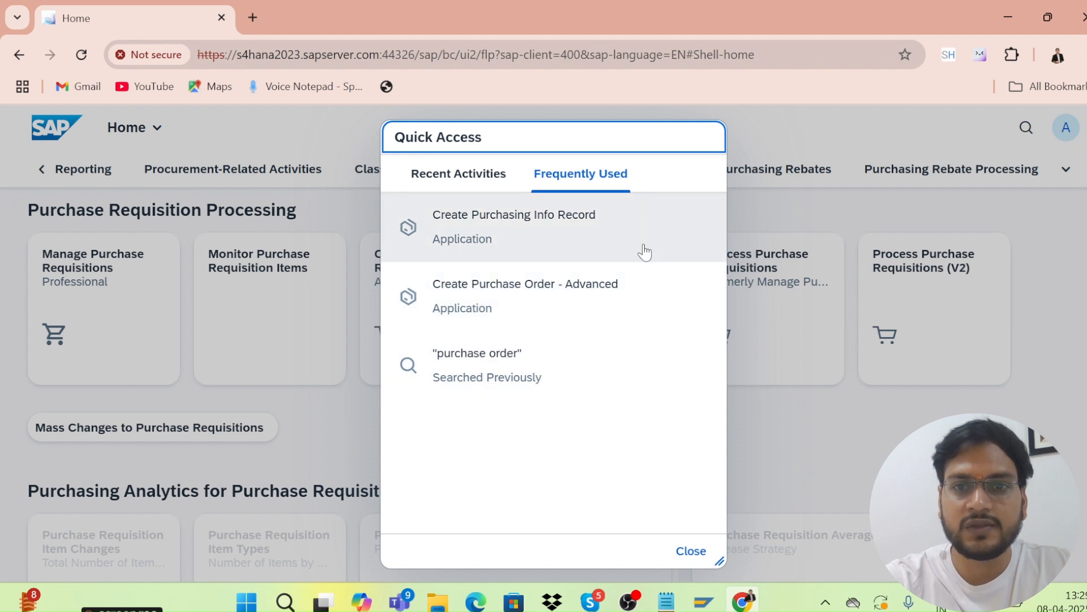
click(693, 551)
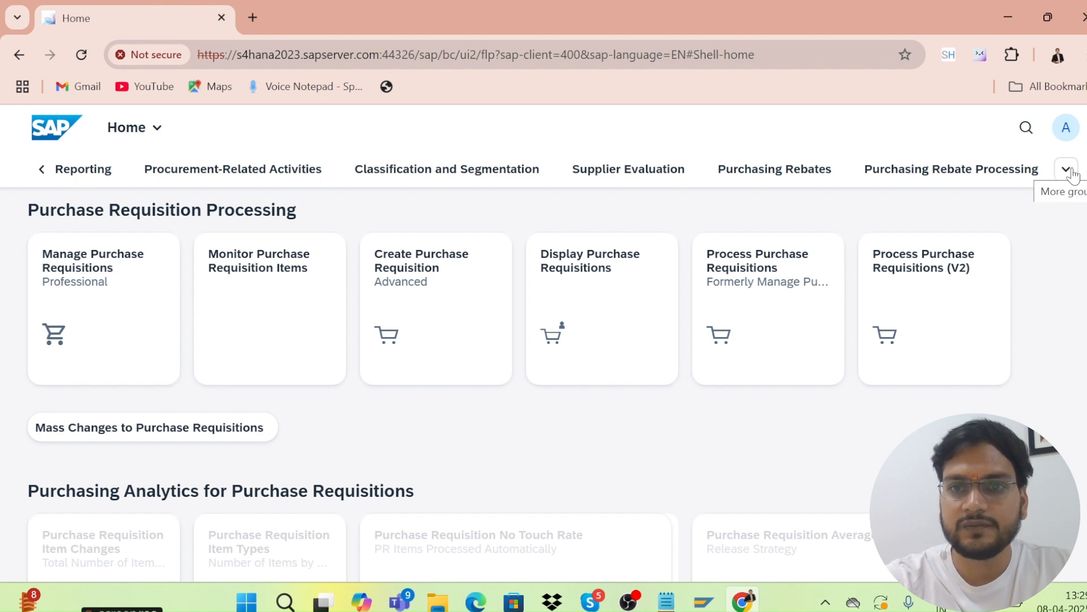
Open the App Finder and show the Master Data - Product Display catalog.
click(1066, 127)
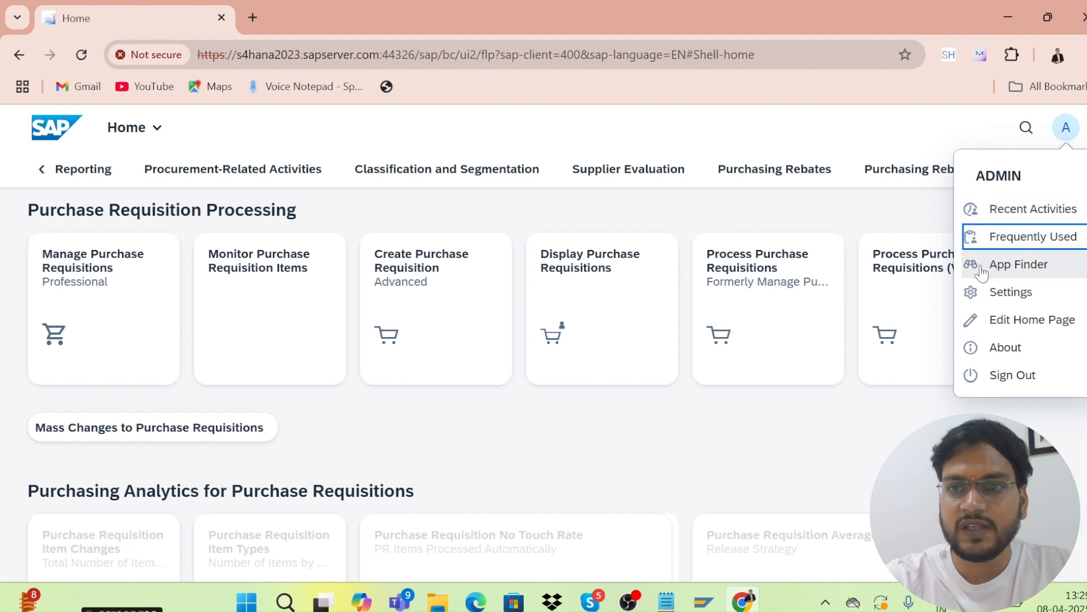
click(1002, 266)
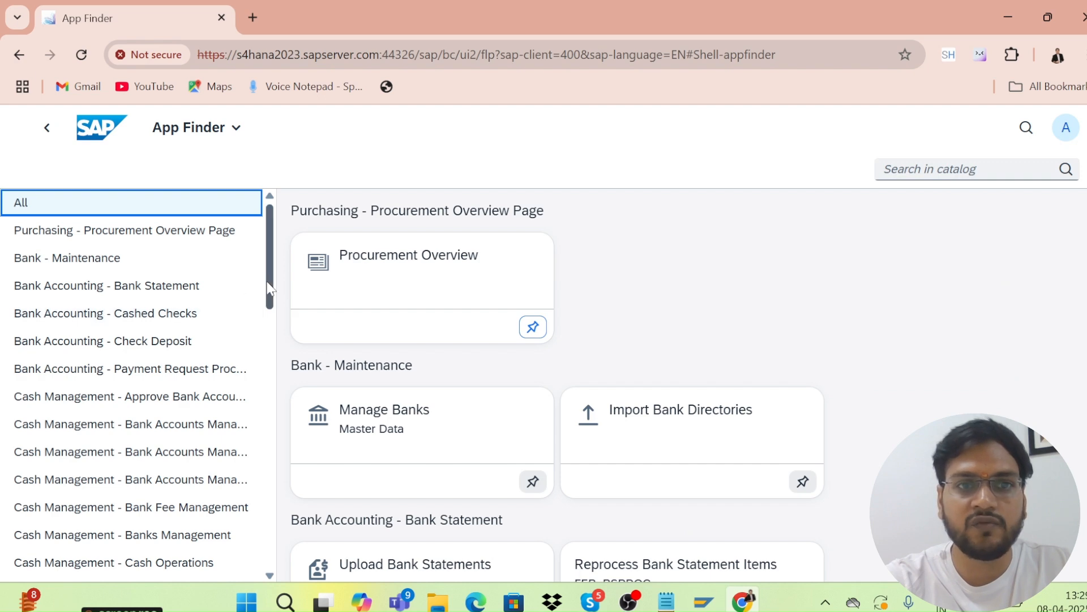
drag(269, 289, 278, 435)
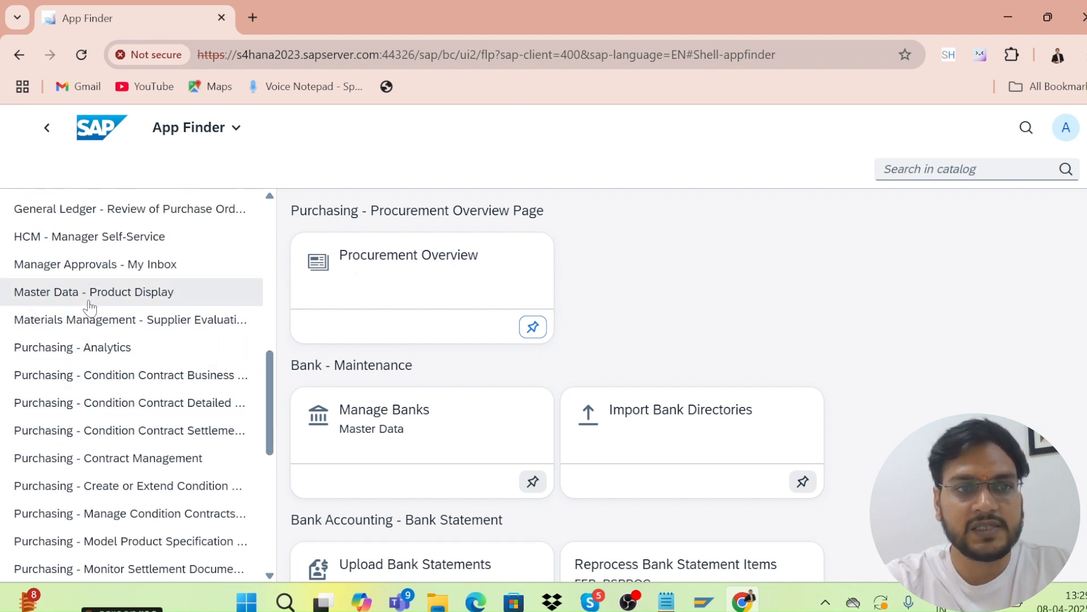
click(119, 299)
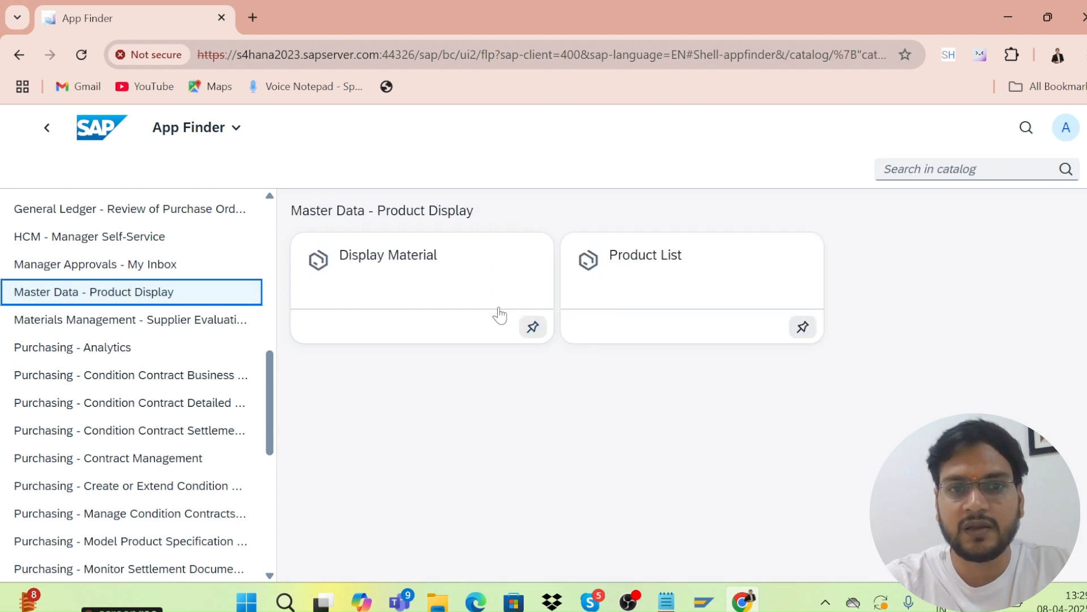
Pin Display Material to a new group named 'sap mm enduser'.
click(536, 334)
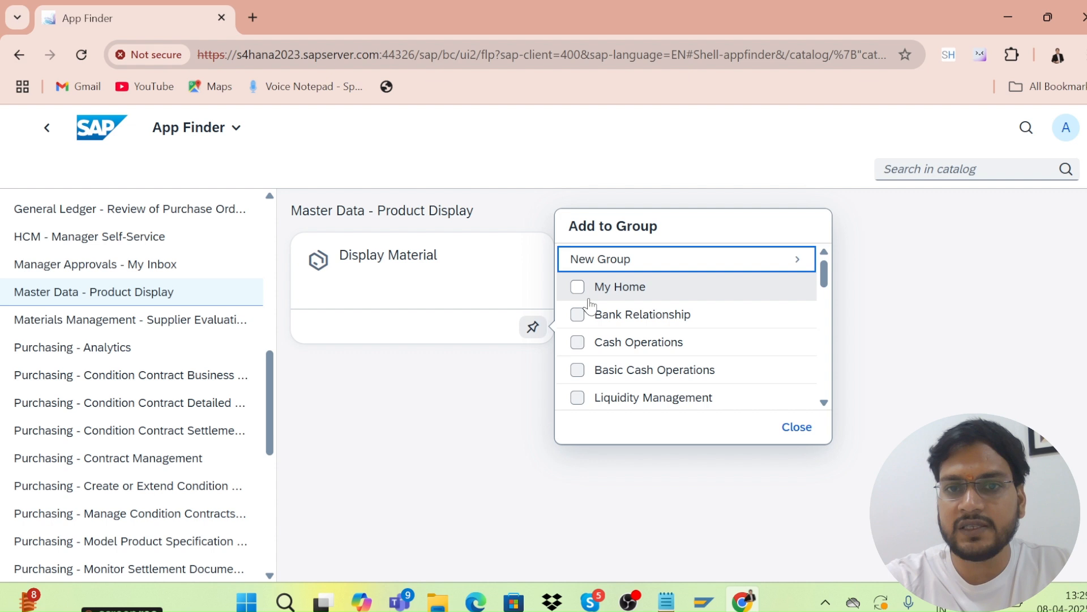
click(589, 269)
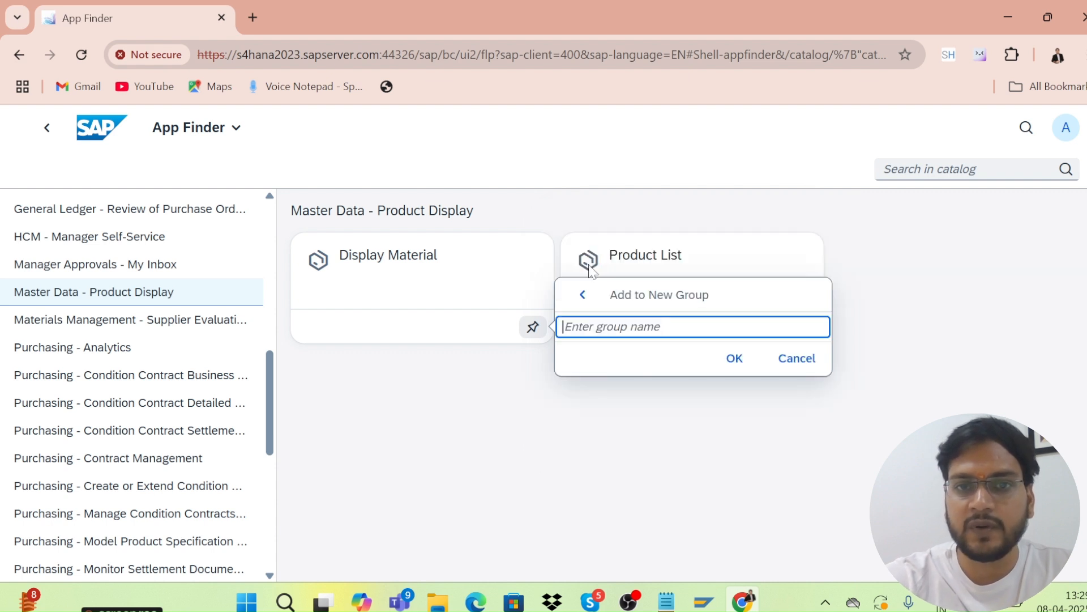
text(sap mm en)
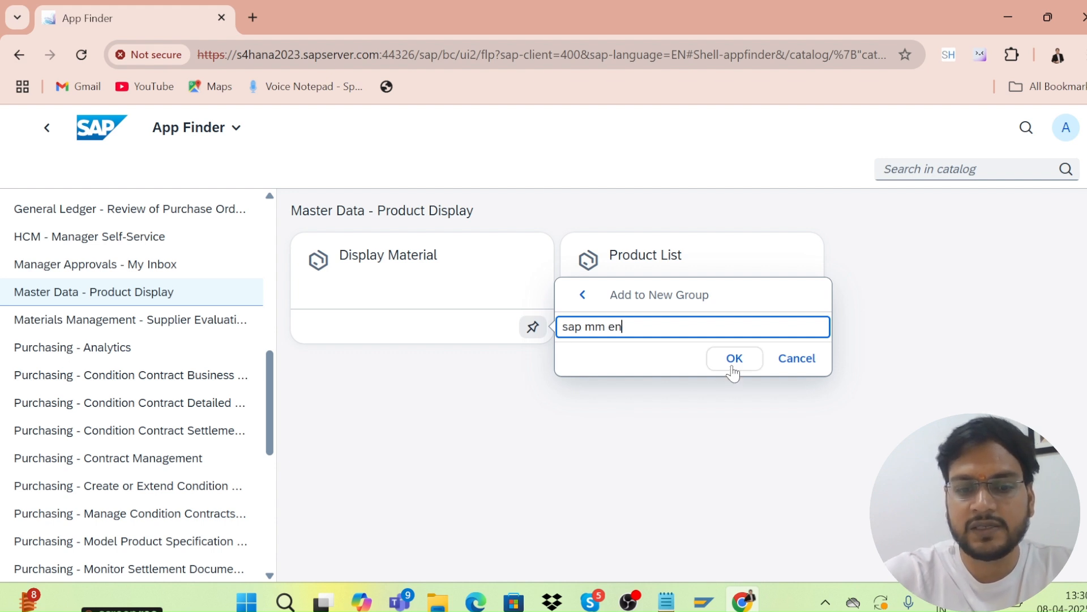
text(user)
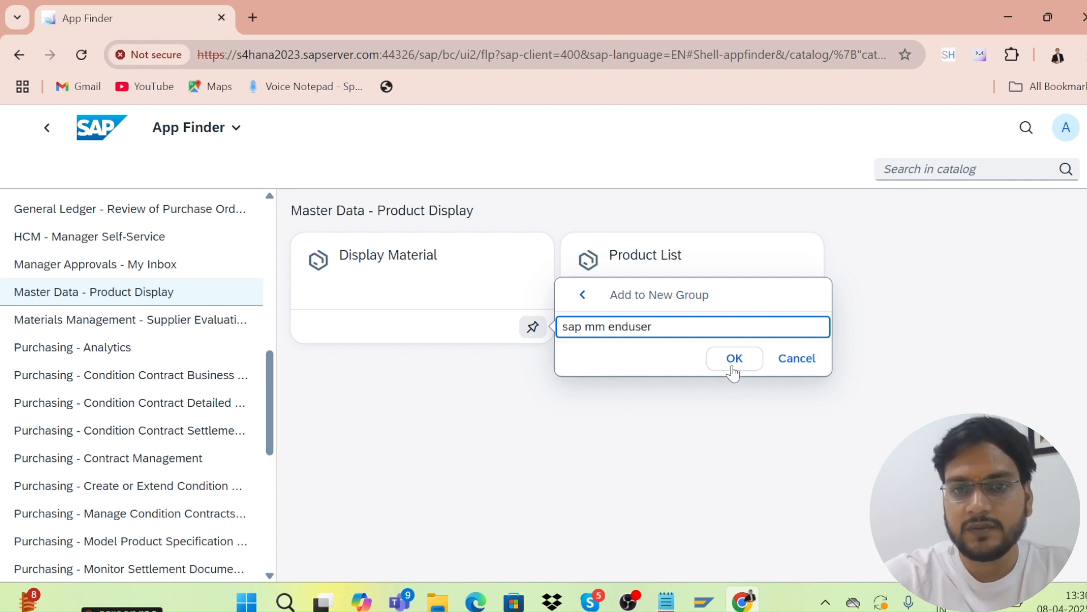
click(734, 363)
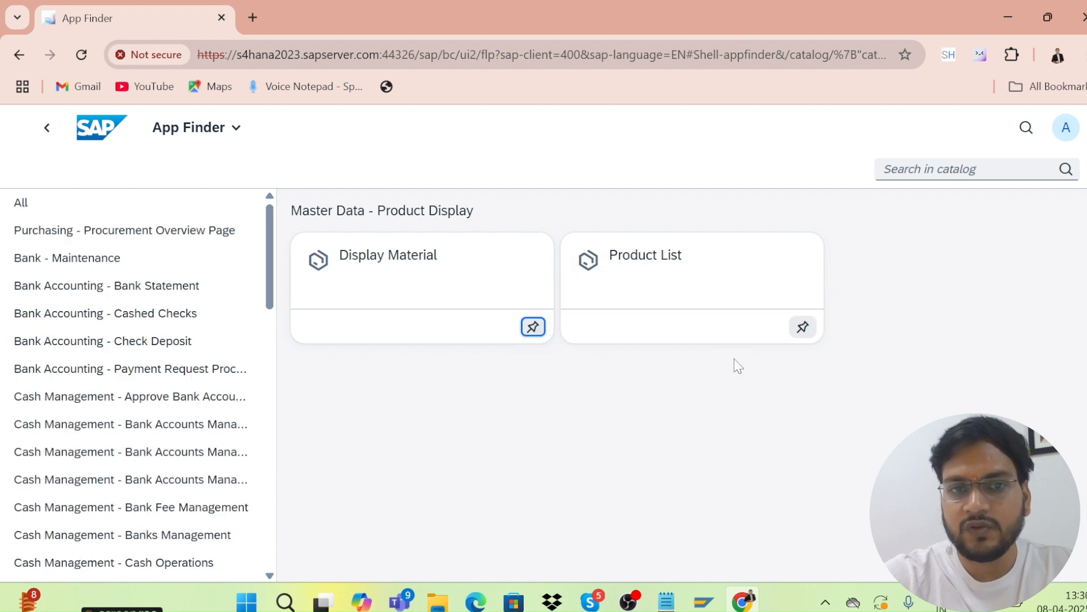
click(533, 327)
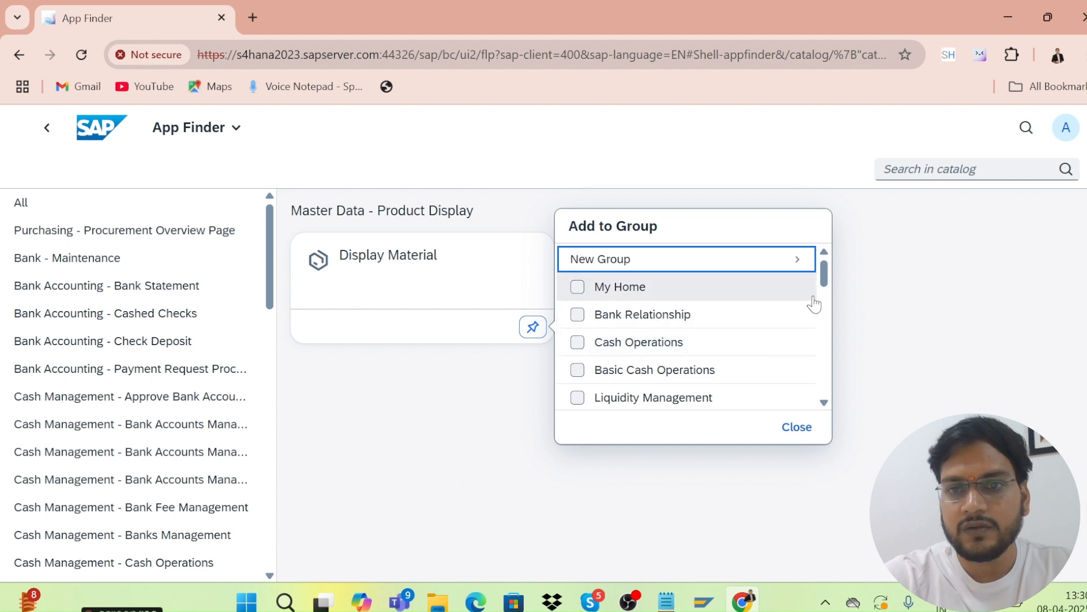
scroll(821, 309, down, 3)
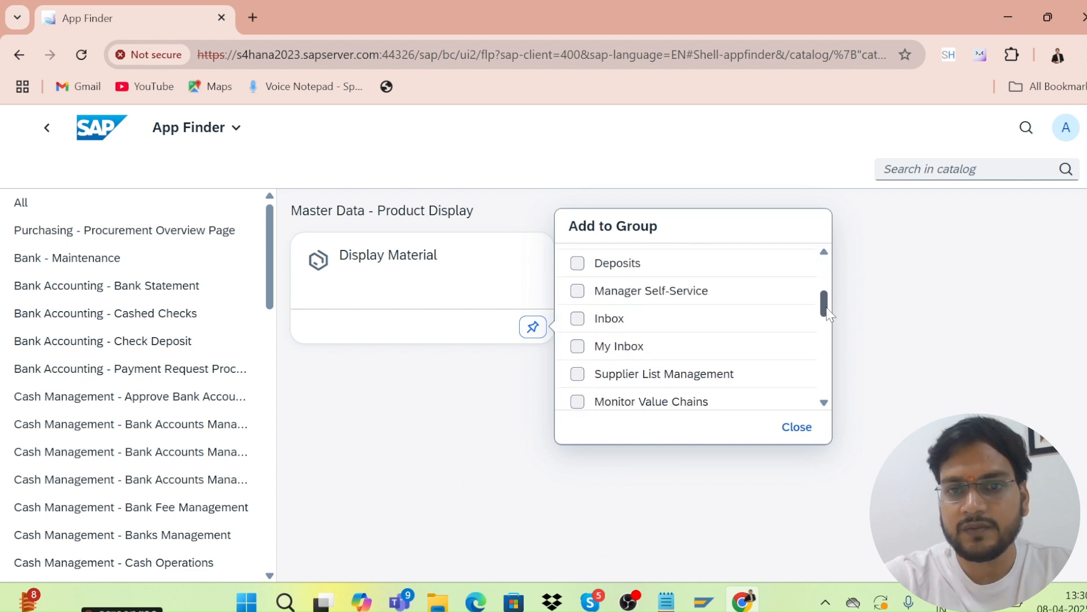
drag(827, 313, 827, 467)
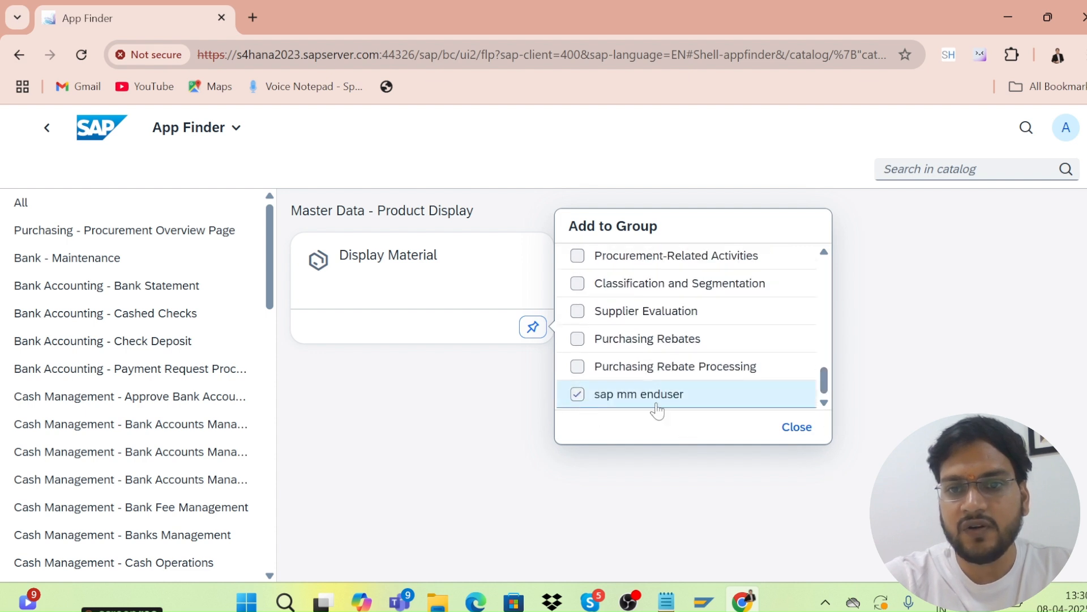
click(753, 484)
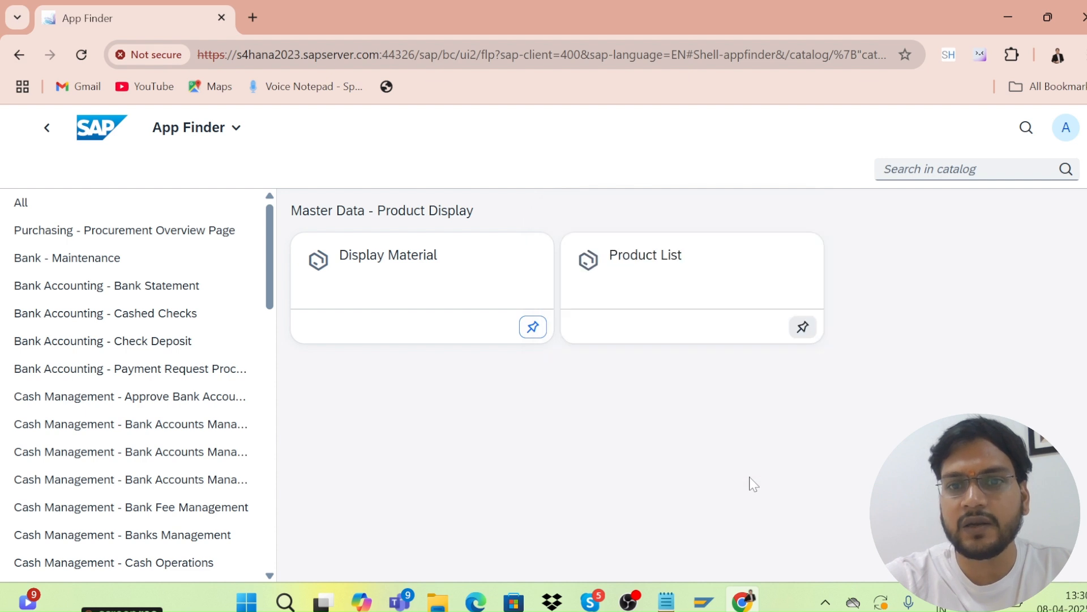
Tick My Home in Display Material's Add to Group list and close it.
click(530, 334)
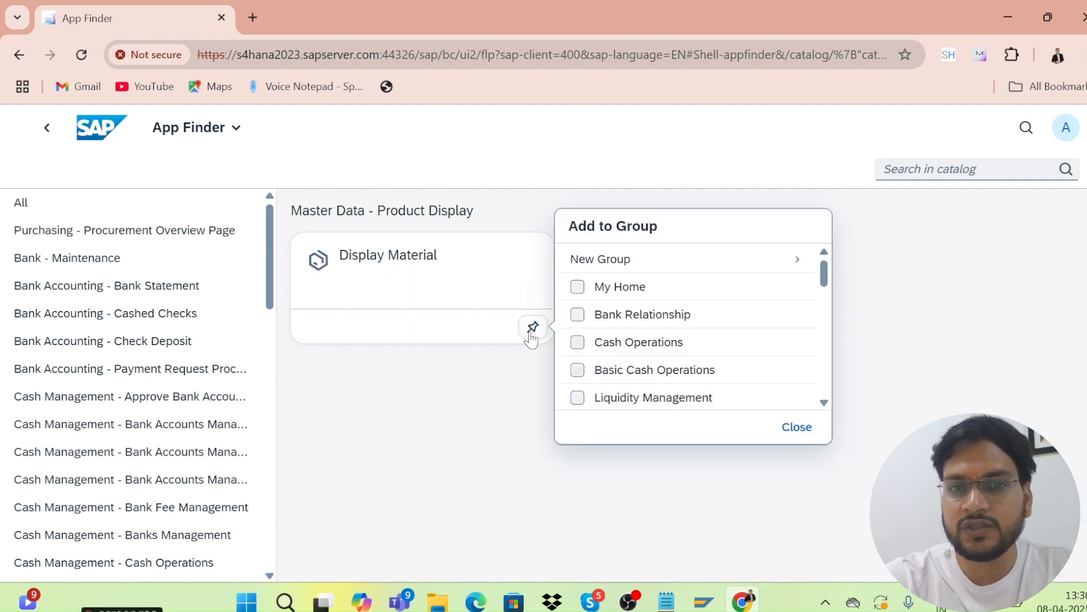
click(577, 286)
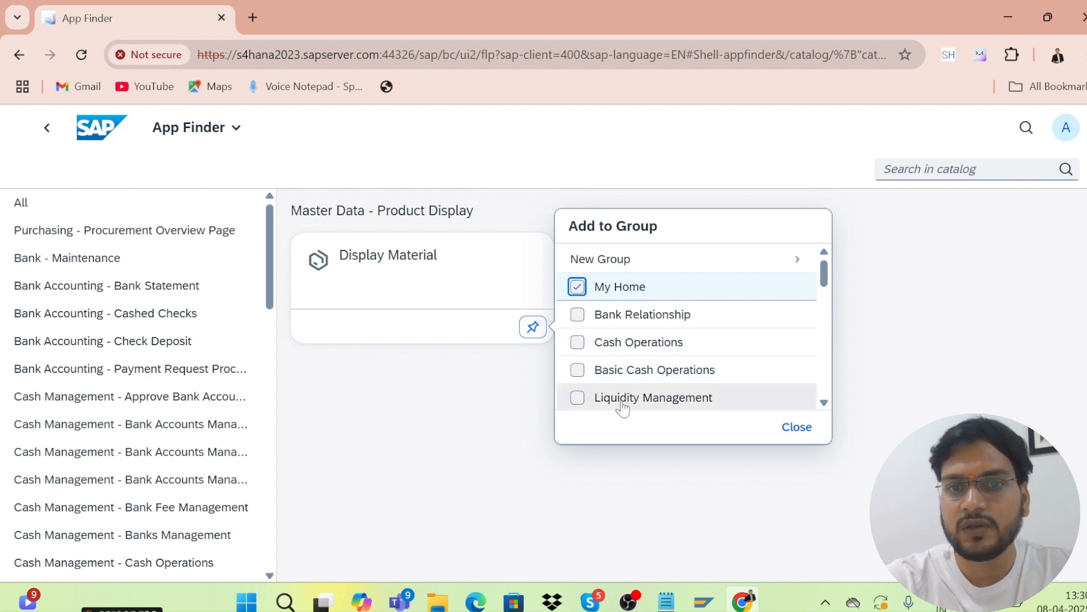
click(568, 526)
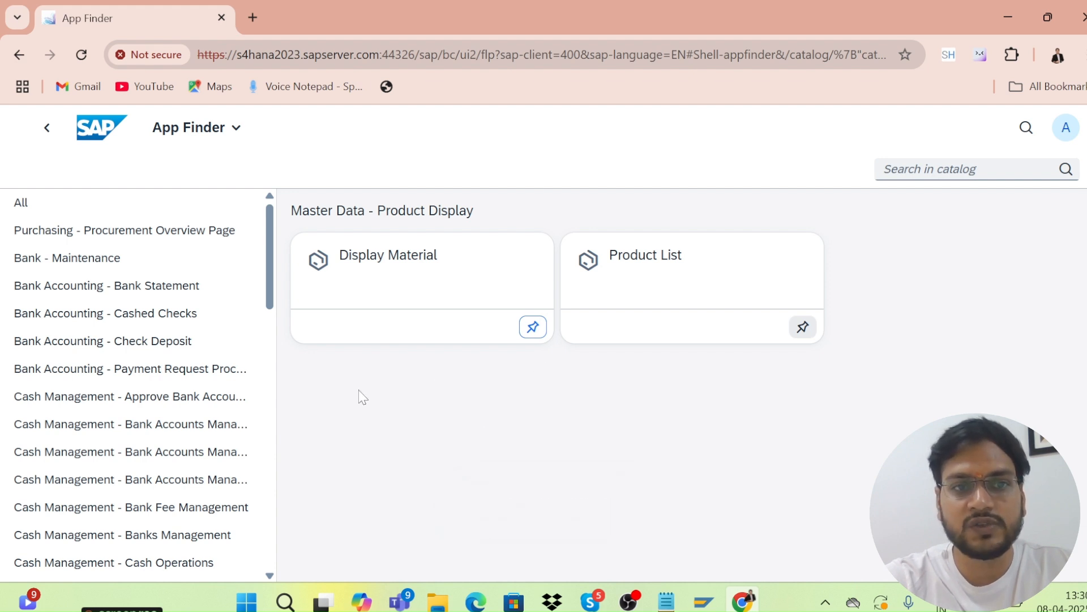
drag(269, 300, 250, 291)
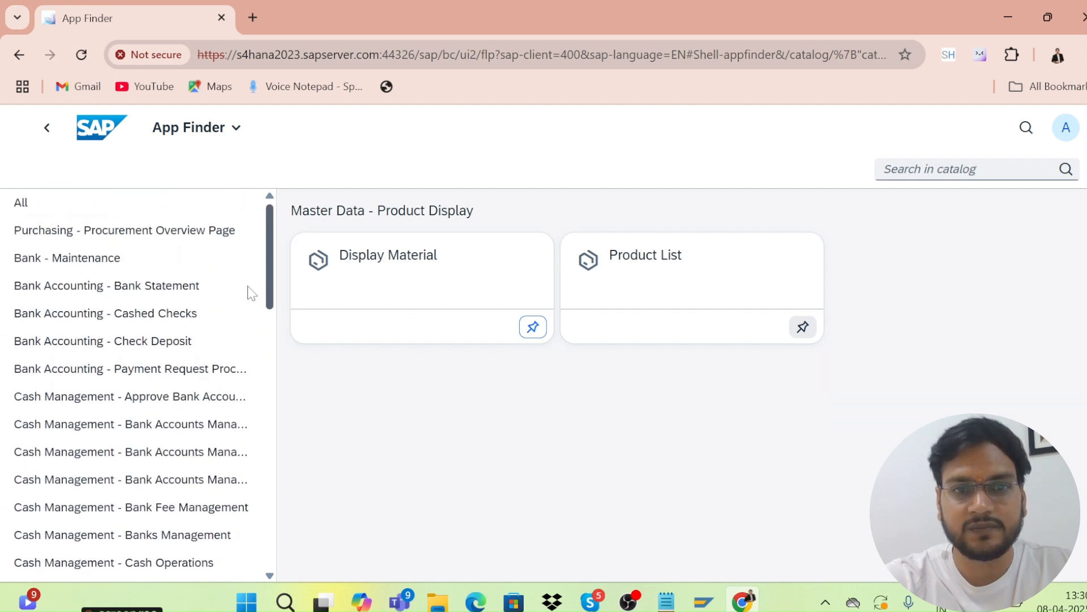
Launch Display Material, enter material MAT02 and bring up the Select View(s) dialog.
click(375, 261)
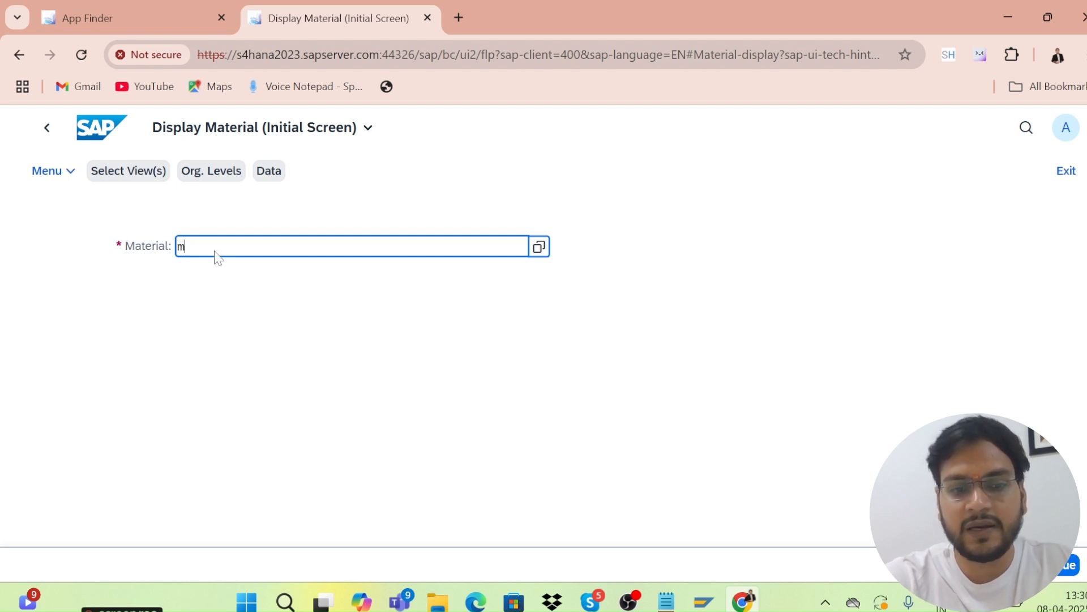
text(at02)
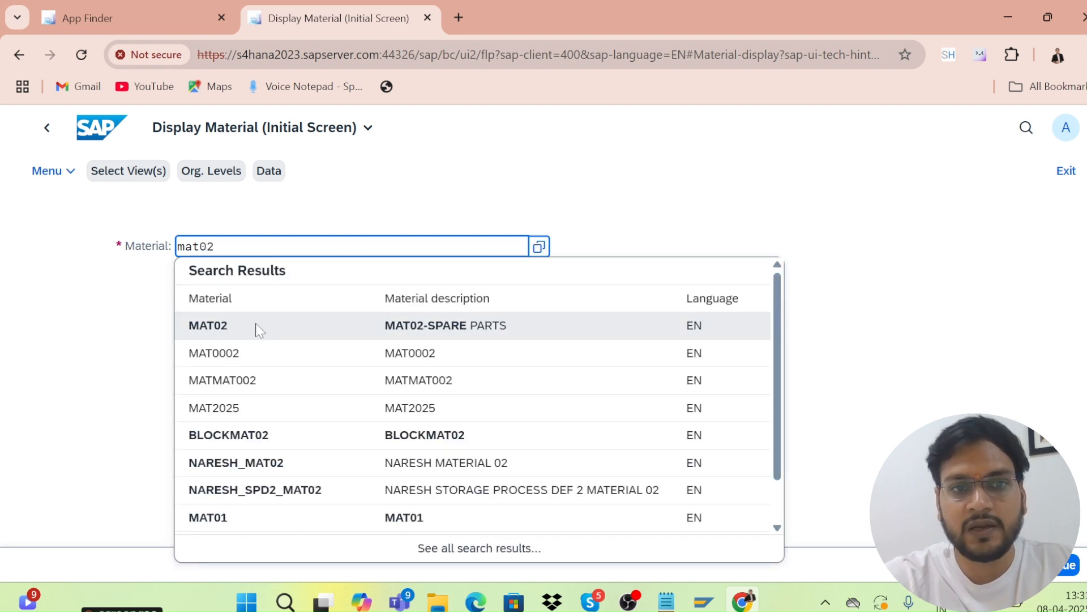
click(258, 329)
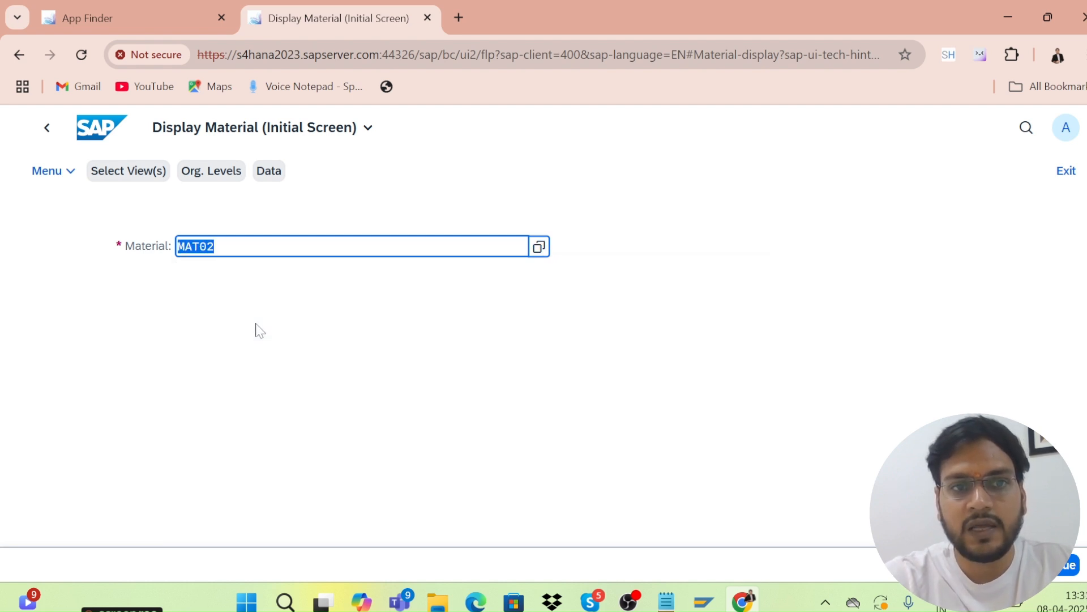
click(228, 249)
click(1065, 568)
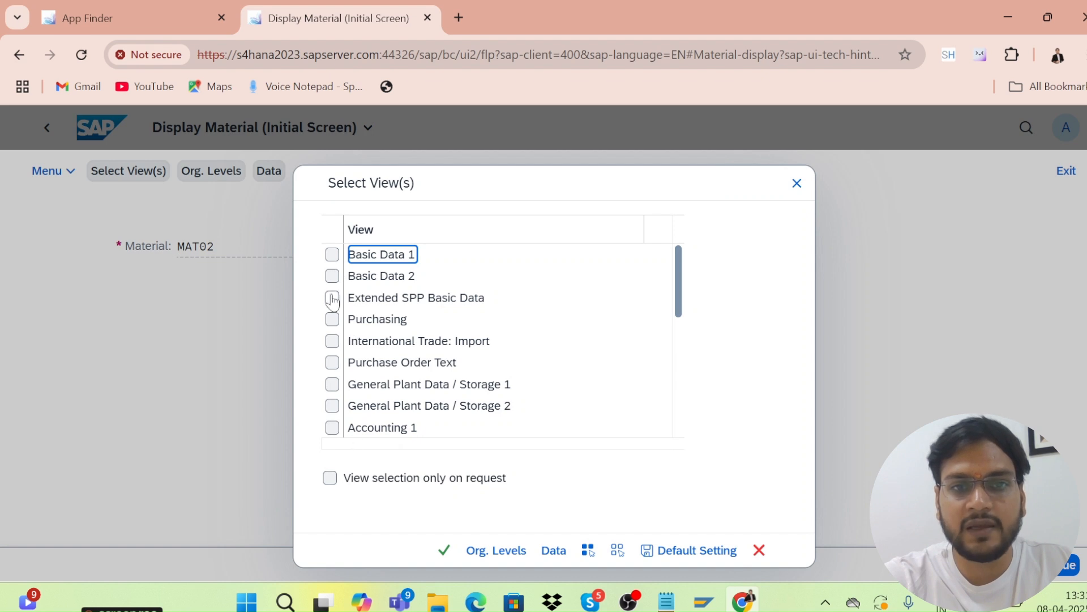
Select the Basic Data 1, Purchasing, Accounting 1 and General Plant Data / Storage 1 views.
click(332, 254)
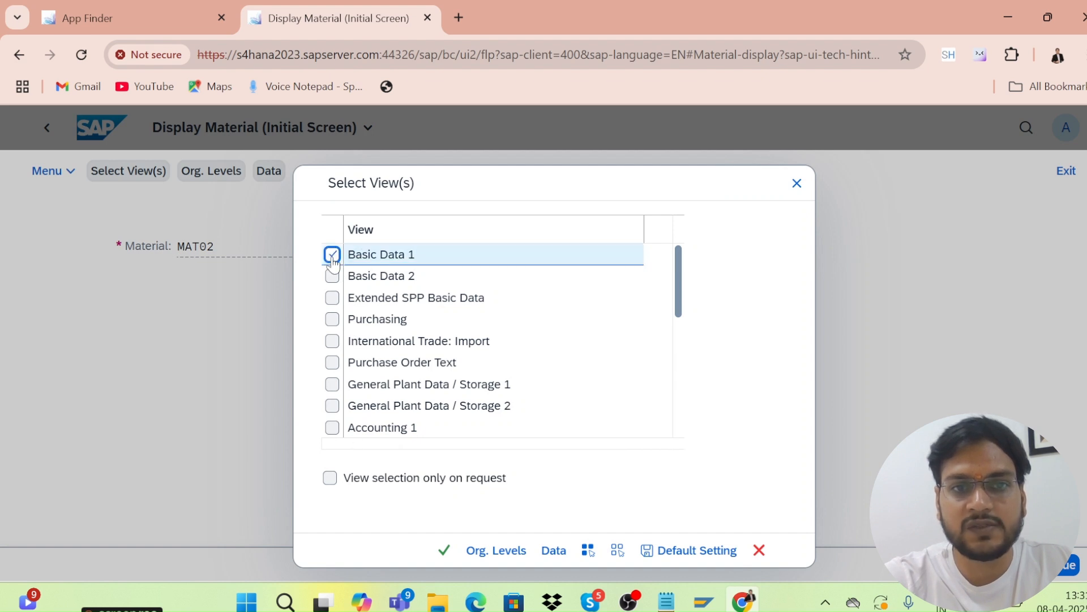
click(333, 320)
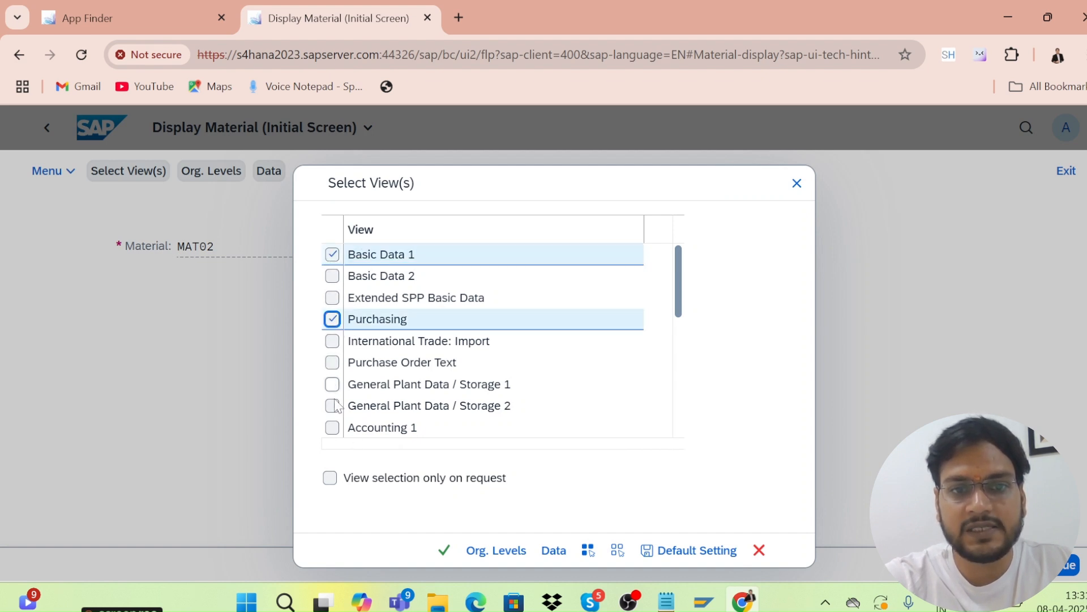
click(333, 428)
click(333, 385)
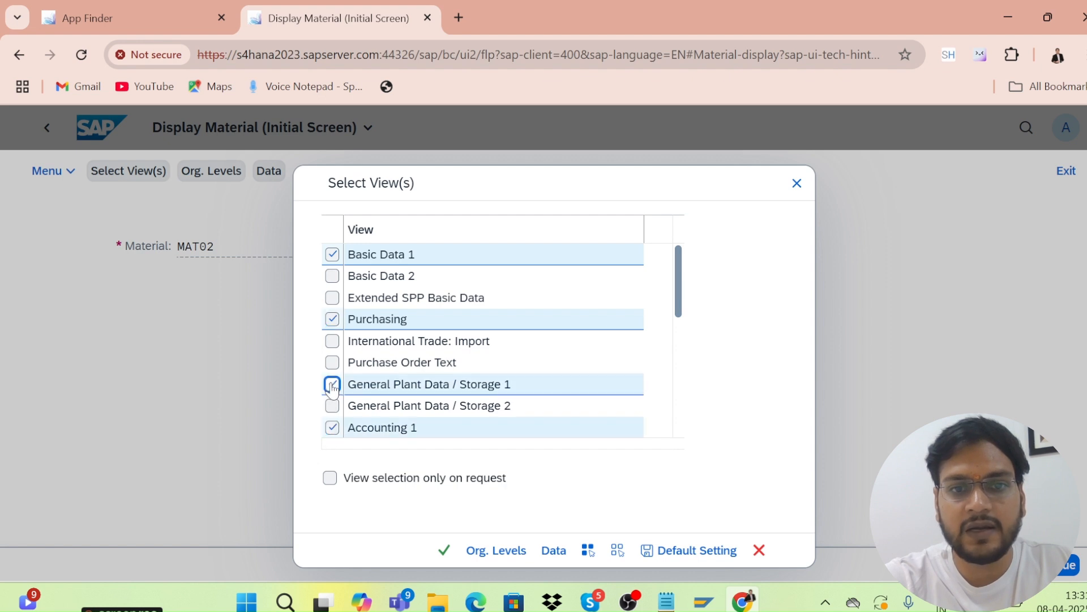
click(449, 554)
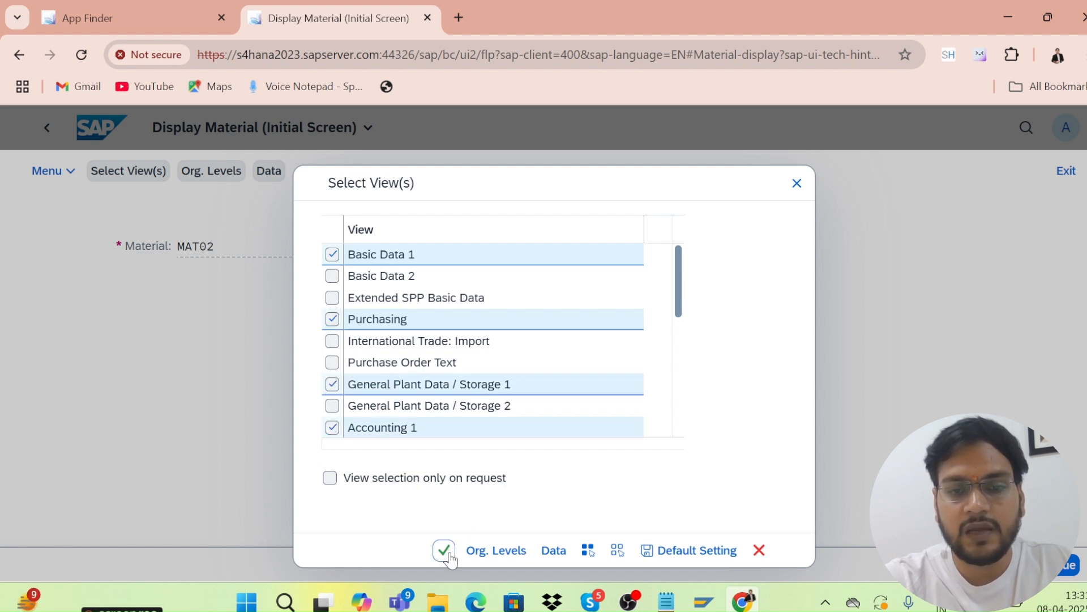
Enter plant KL01 and storage location KS01 to open the material.
text(kl01)
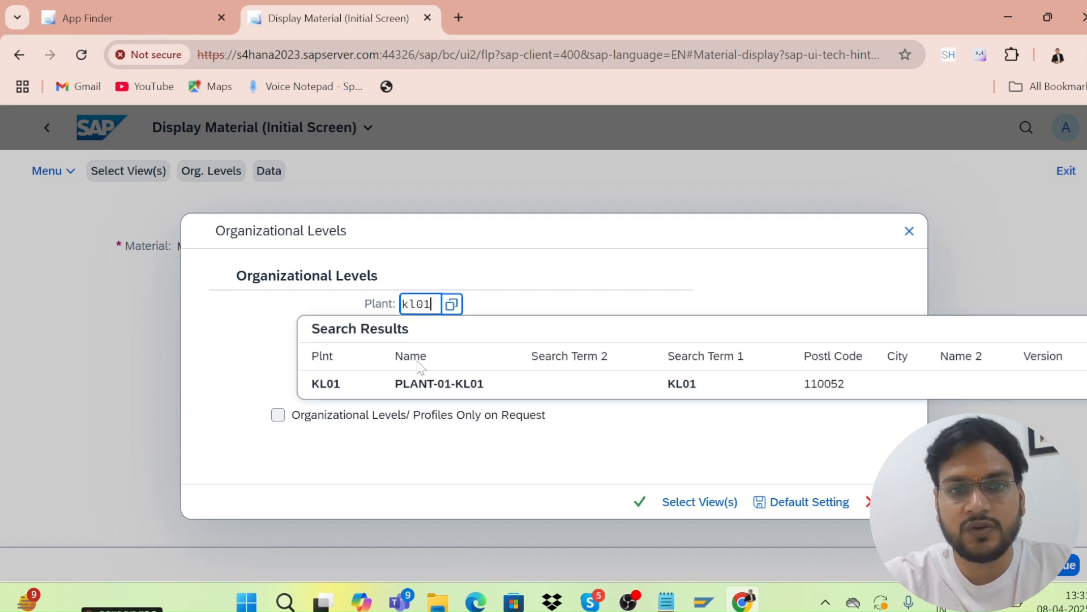
click(355, 389)
click(412, 338)
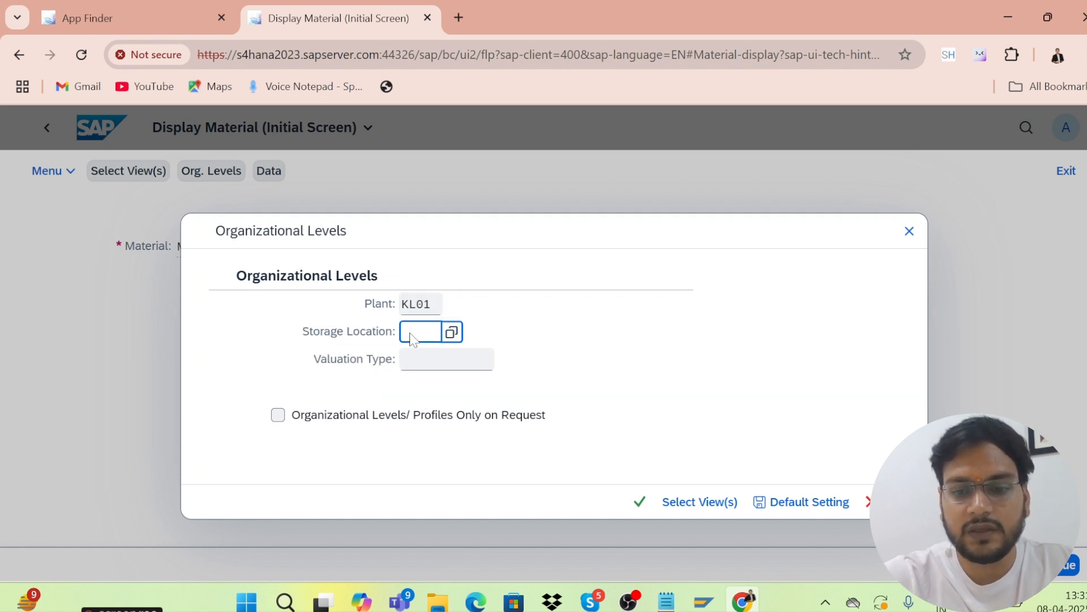
text(ks01)
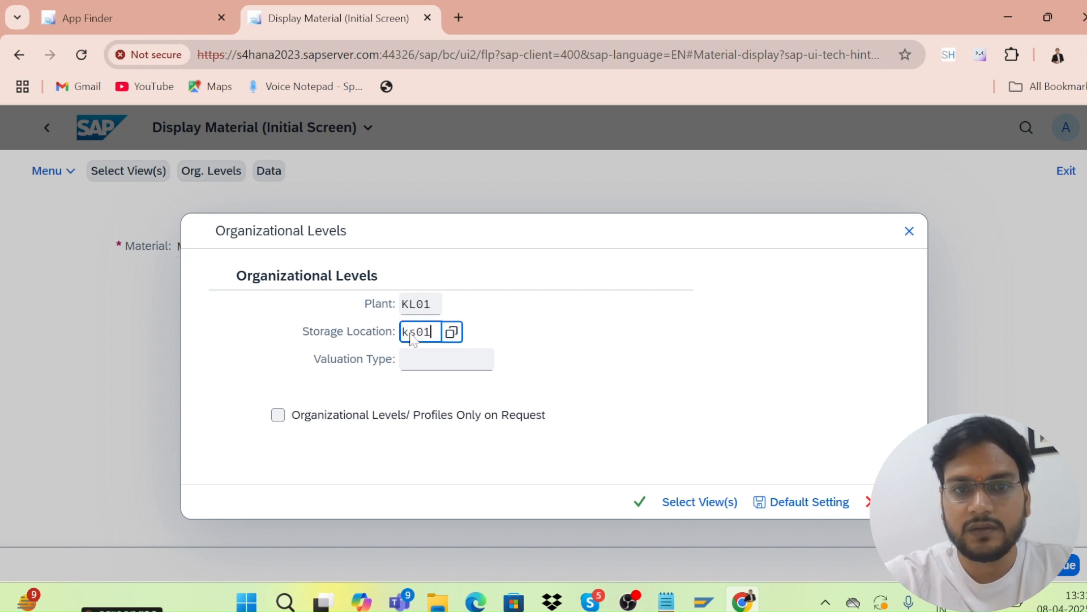
key(Return)
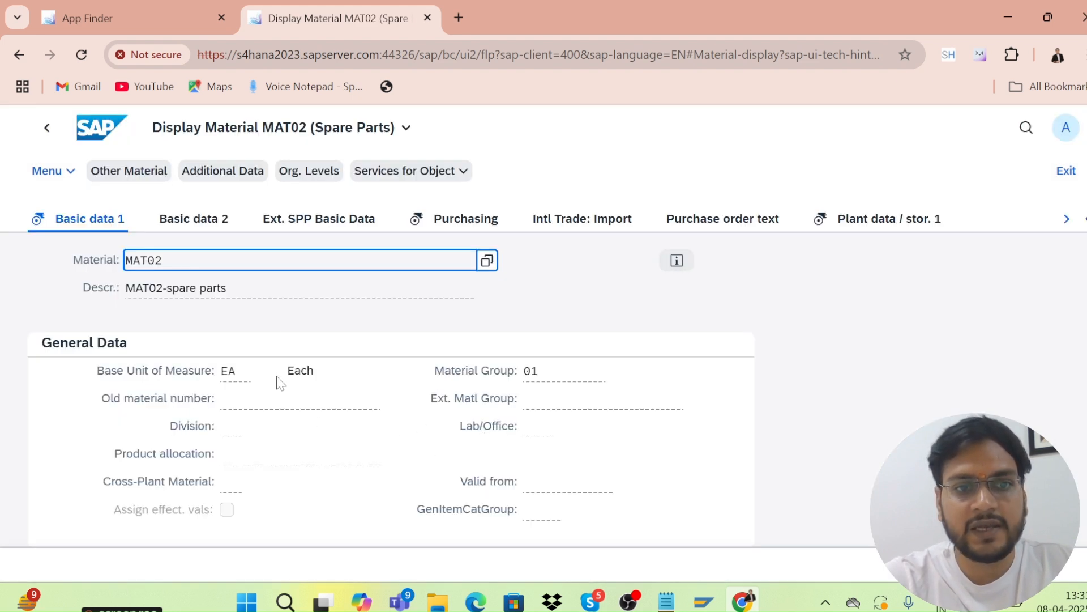
Review MAT02's Basic data 2, Purchasing, Import, PO text and Plant data views, then exit.
click(194, 225)
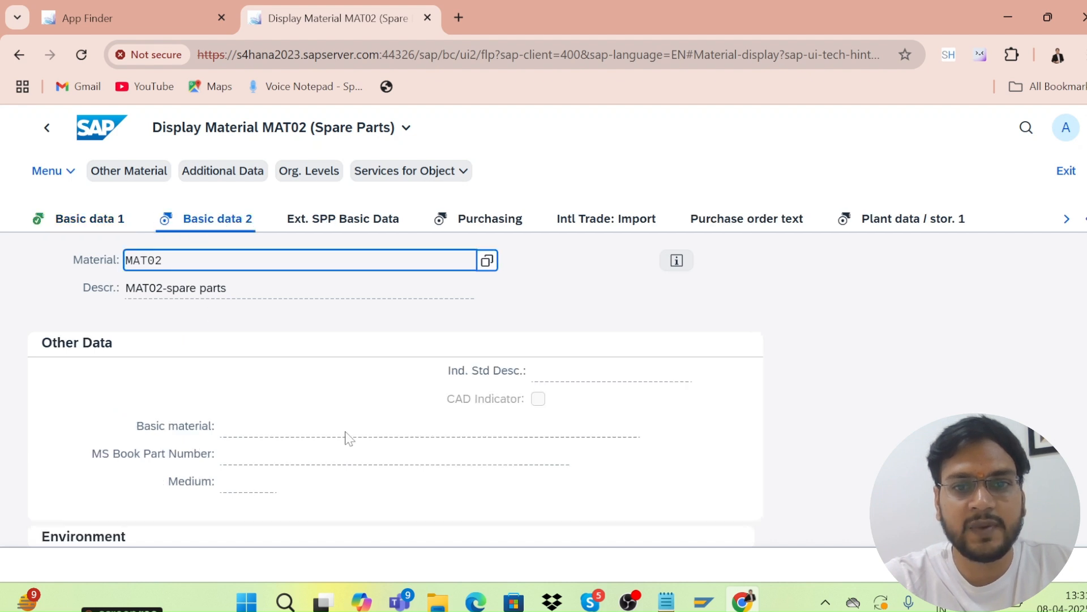
click(469, 227)
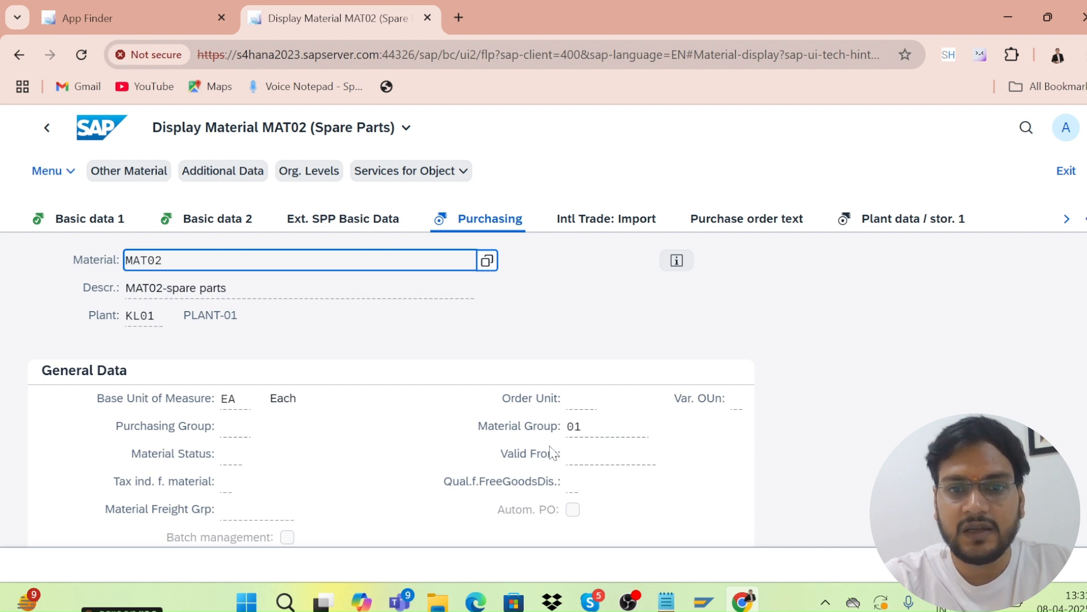
click(610, 227)
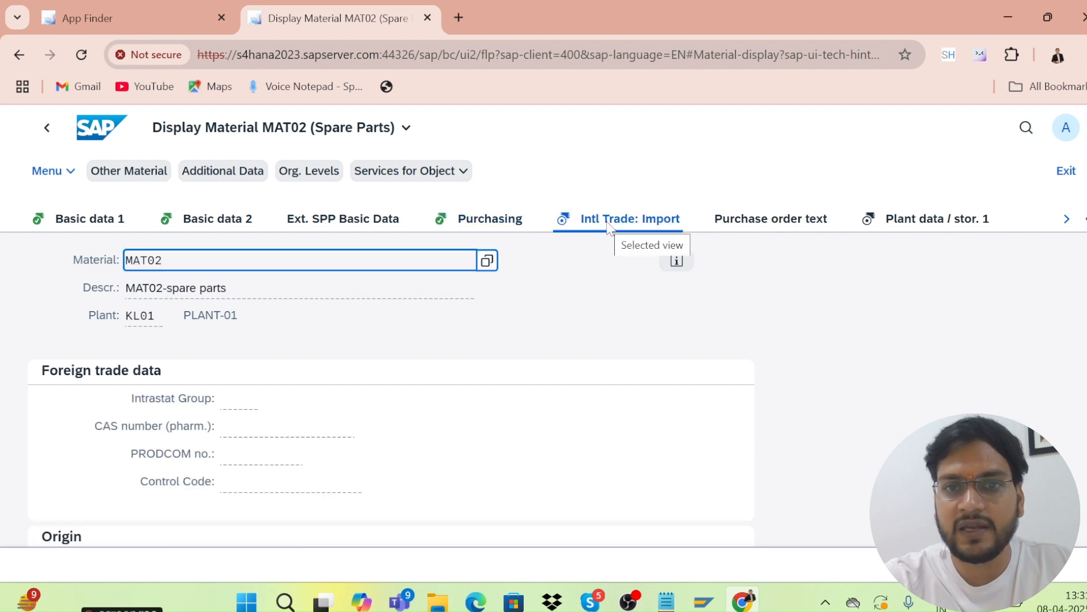
click(752, 227)
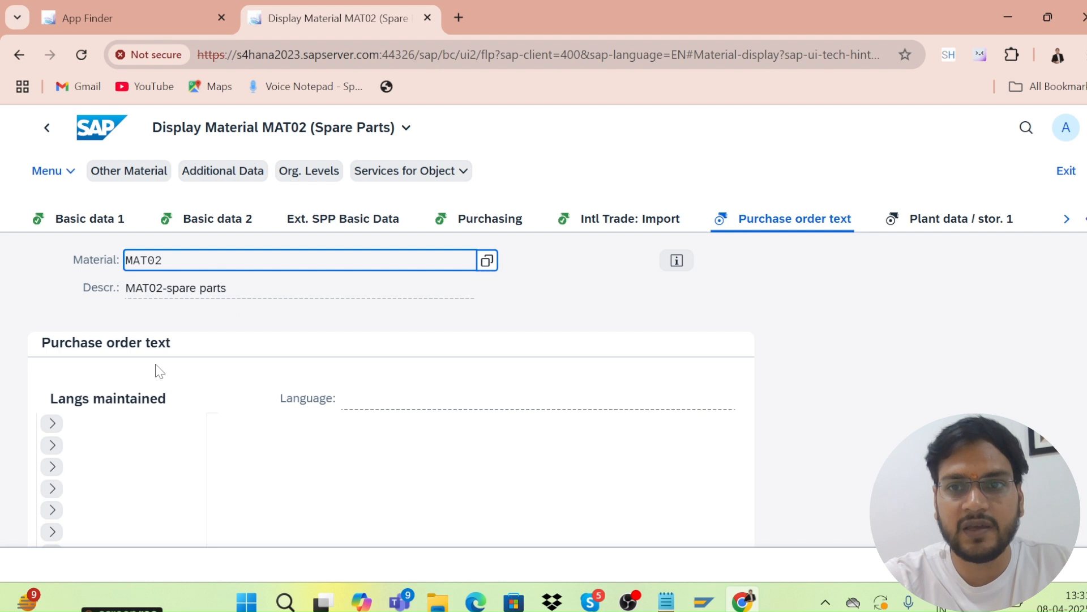
click(928, 226)
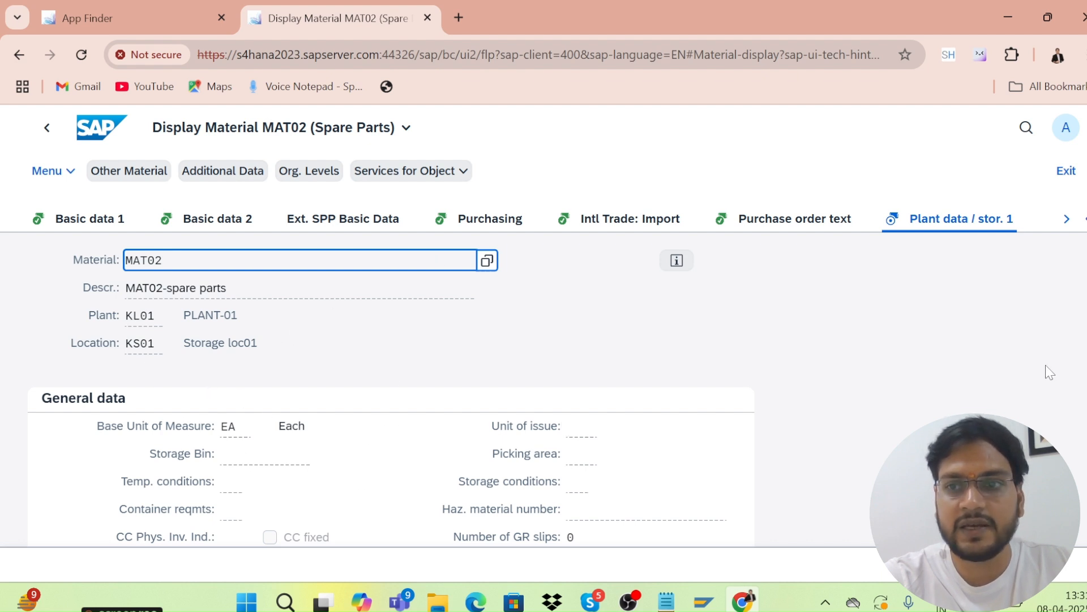
drag(1086, 283, 1086, 179)
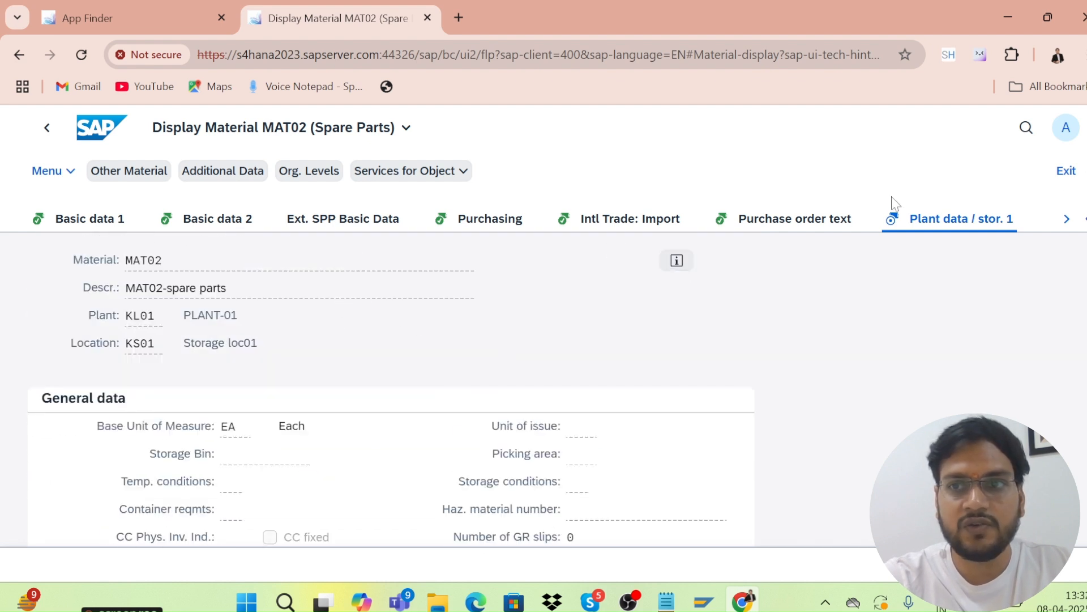
click(1059, 180)
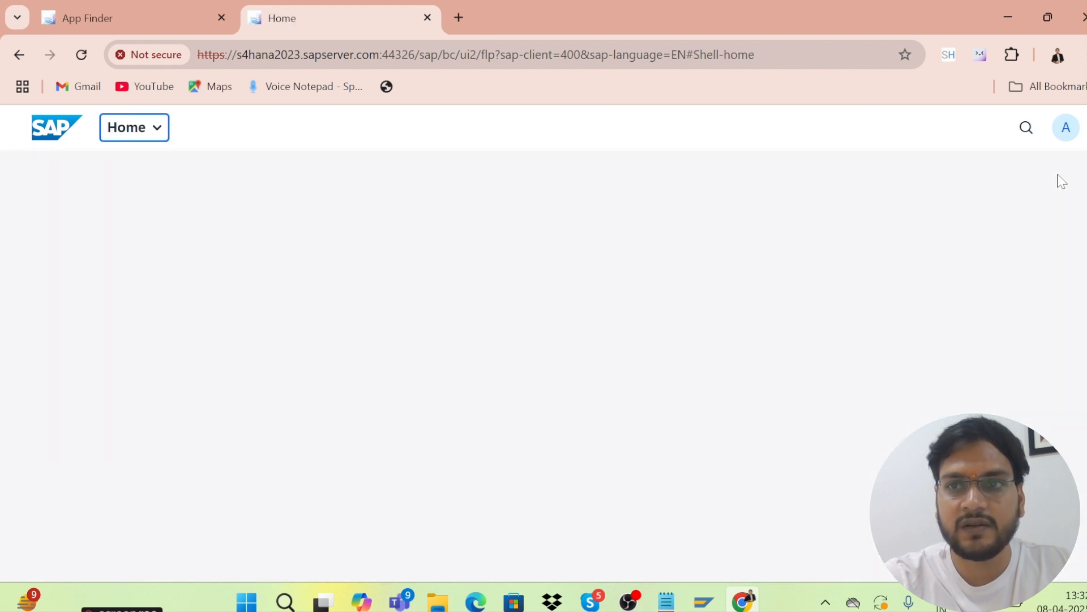
Open the user avatar menu from the launchpad home page.
click(1061, 136)
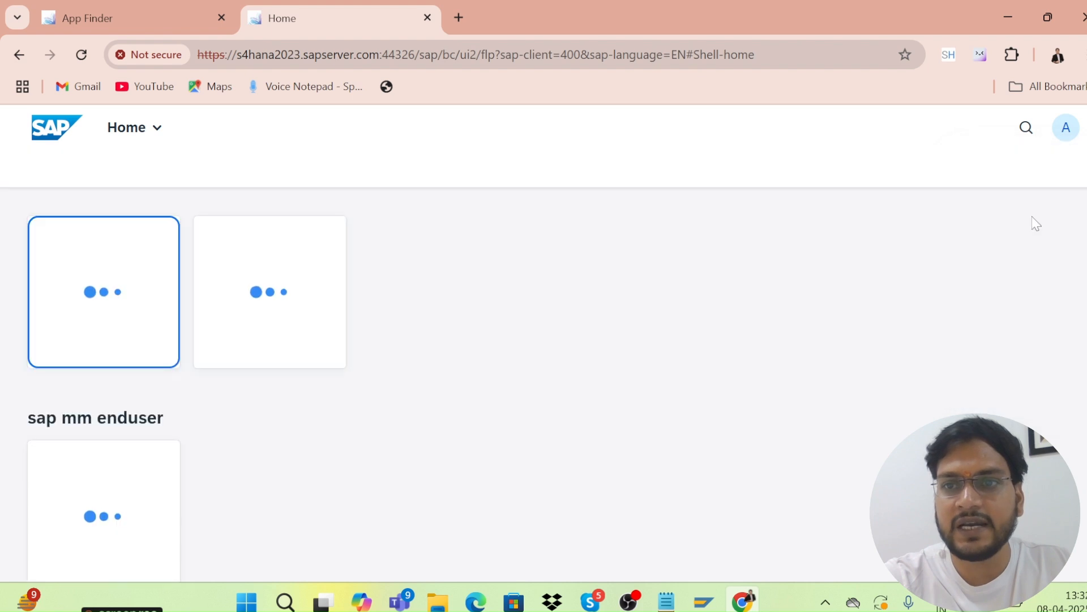
click(1064, 128)
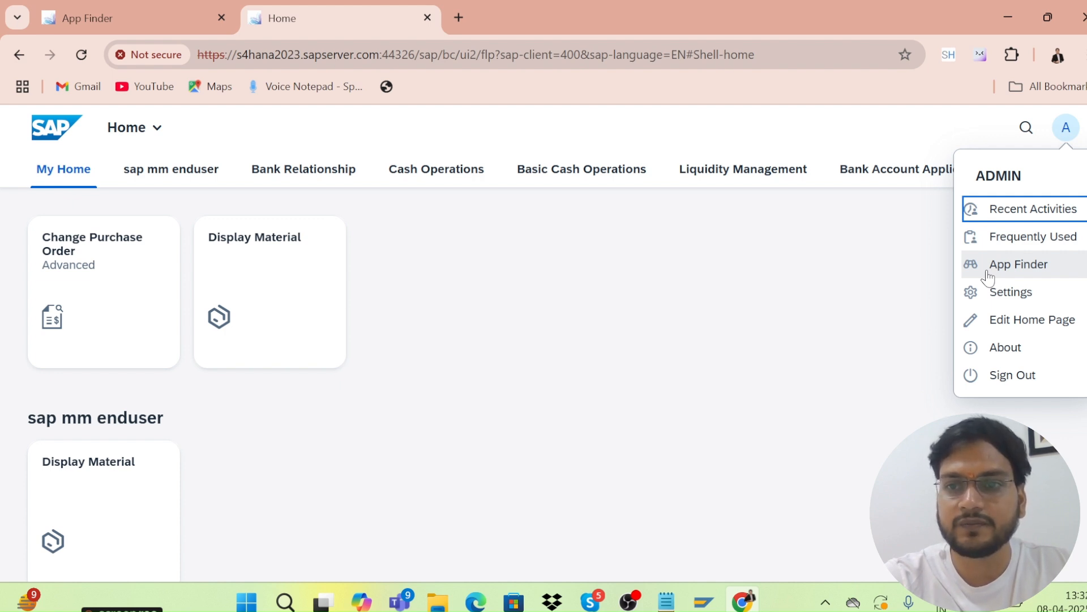
Browse the Appearance themes down to SAP Horizon, then close Settings, keeping SAP Morning Horizon.
click(990, 300)
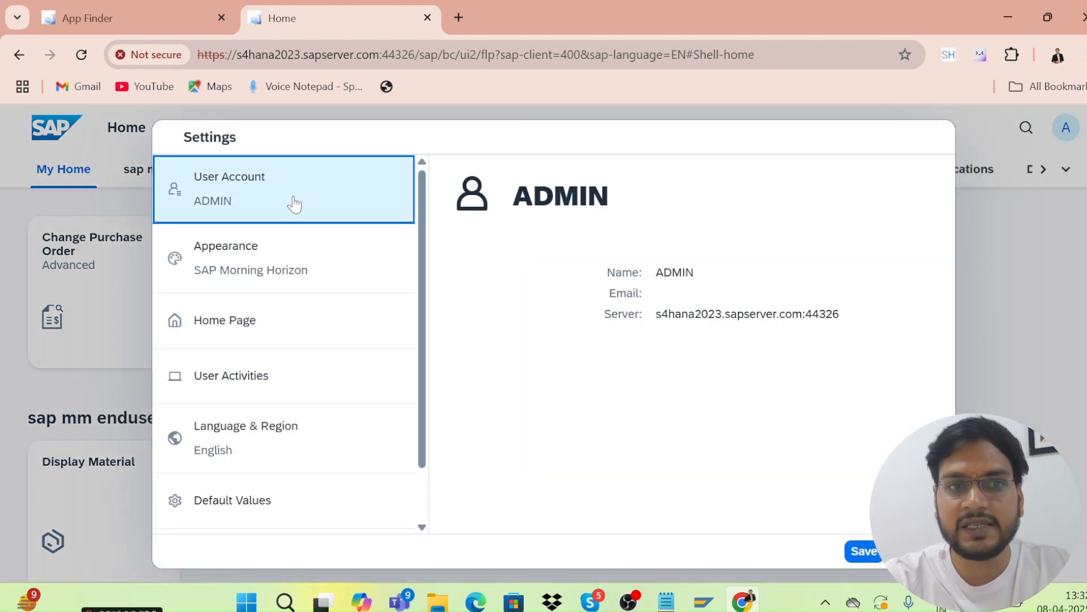
click(299, 270)
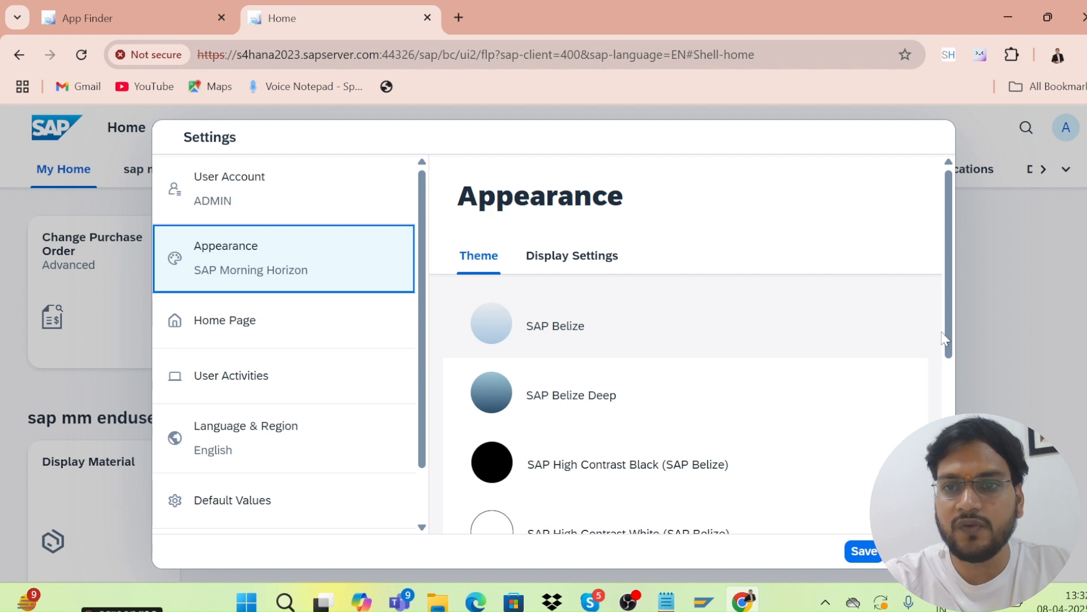
drag(950, 337, 950, 449)
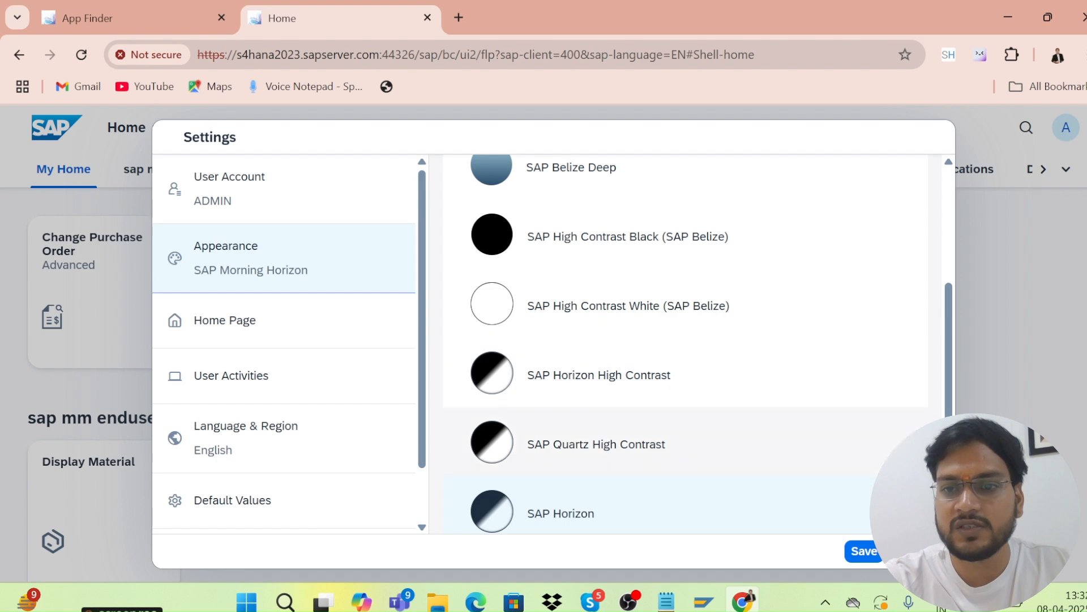
click(919, 551)
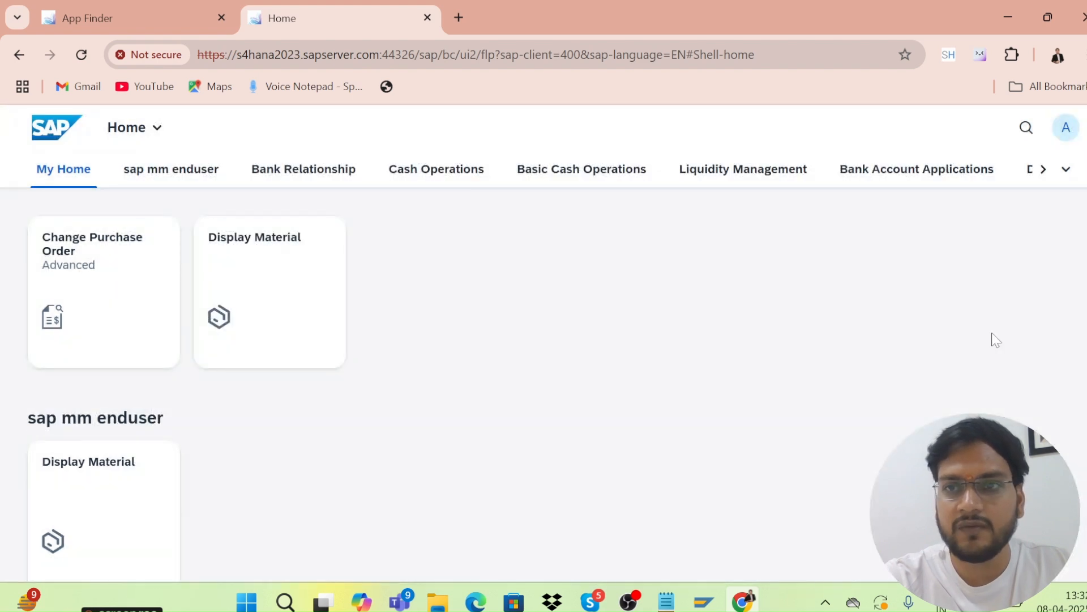
Set Home Page to 'Show one group at a time', save, and view the sap mm enduser group.
click(1067, 130)
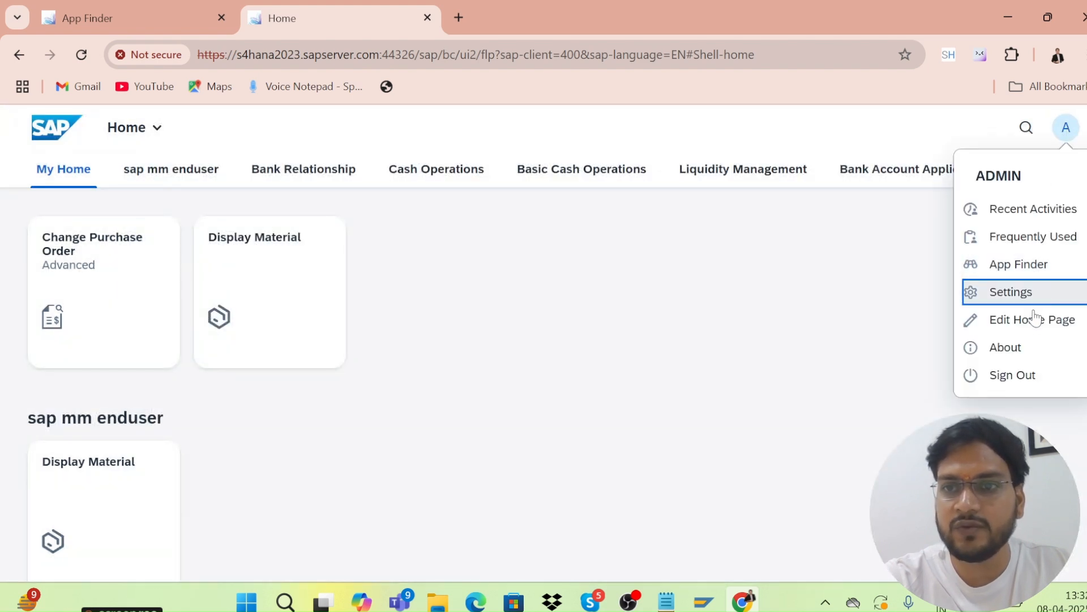
click(1006, 297)
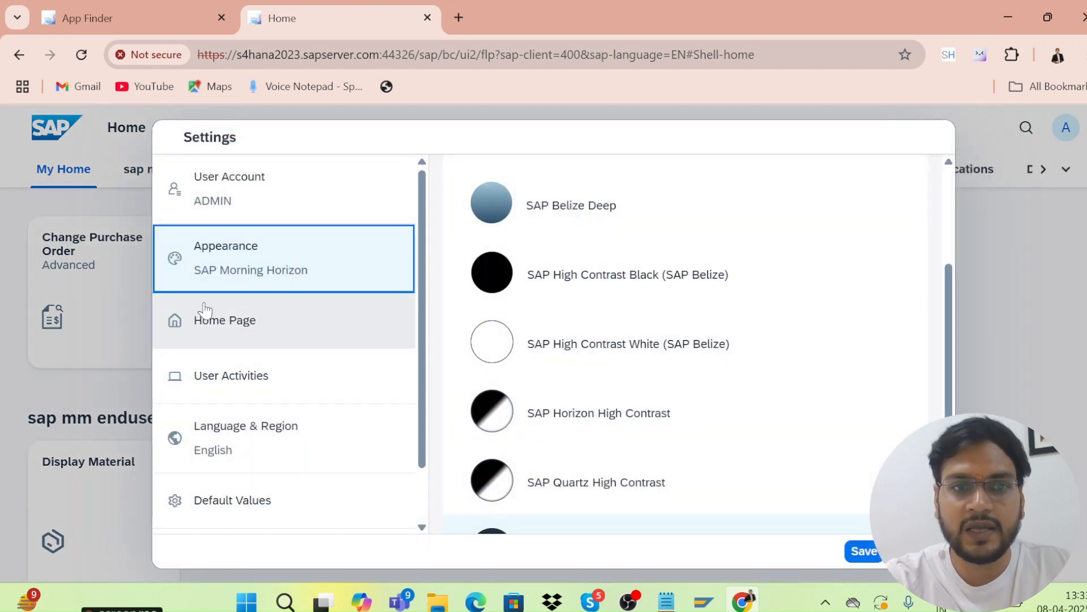
click(227, 340)
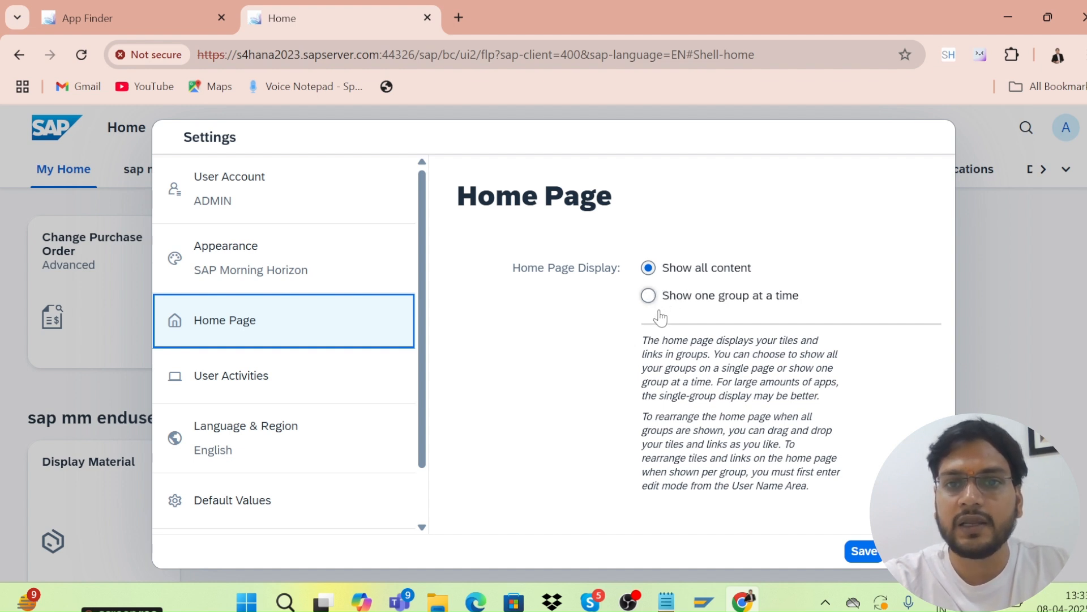
click(653, 304)
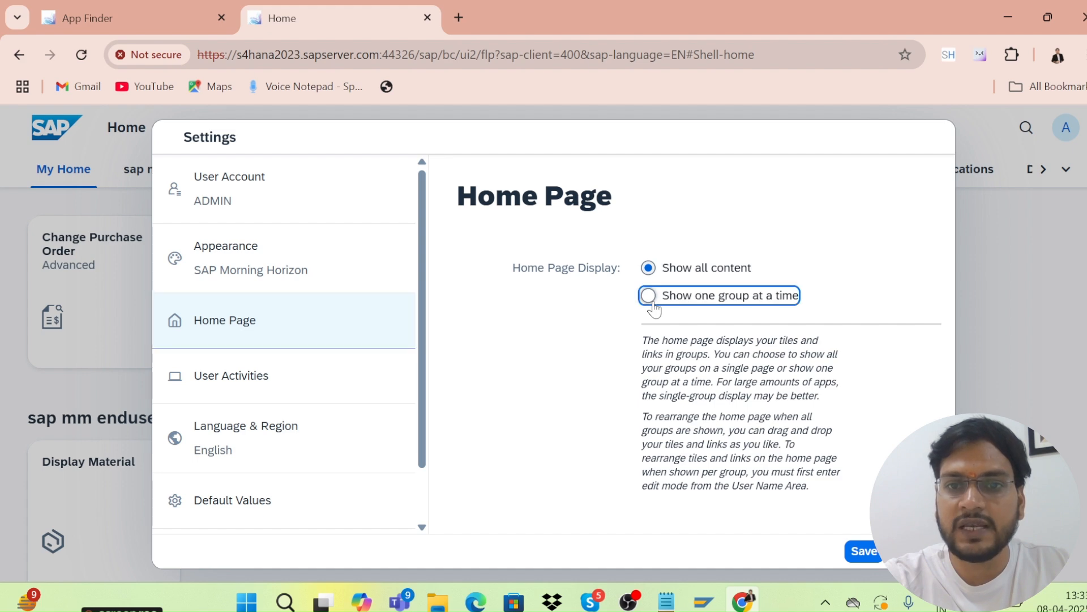
click(854, 554)
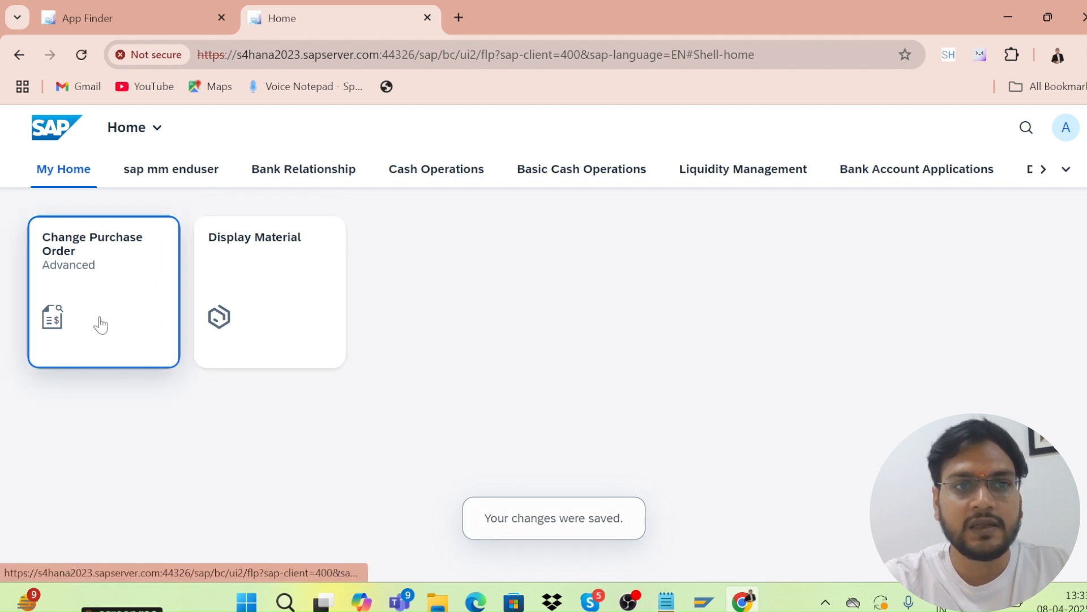
click(142, 170)
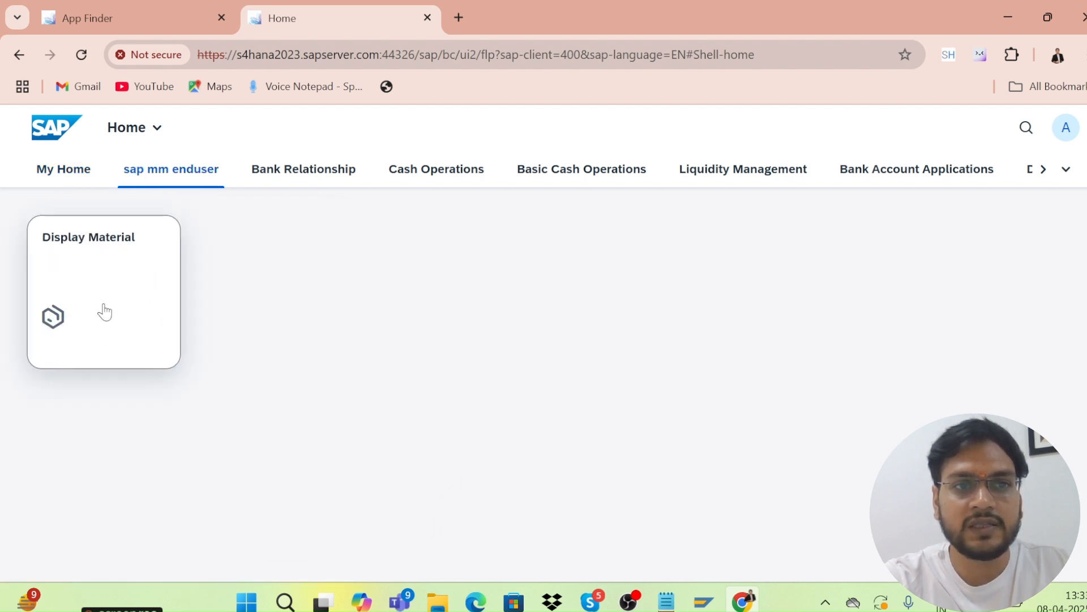
View the Bank Relationship and My Home groups, then reopen Settings from the avatar menu.
click(268, 172)
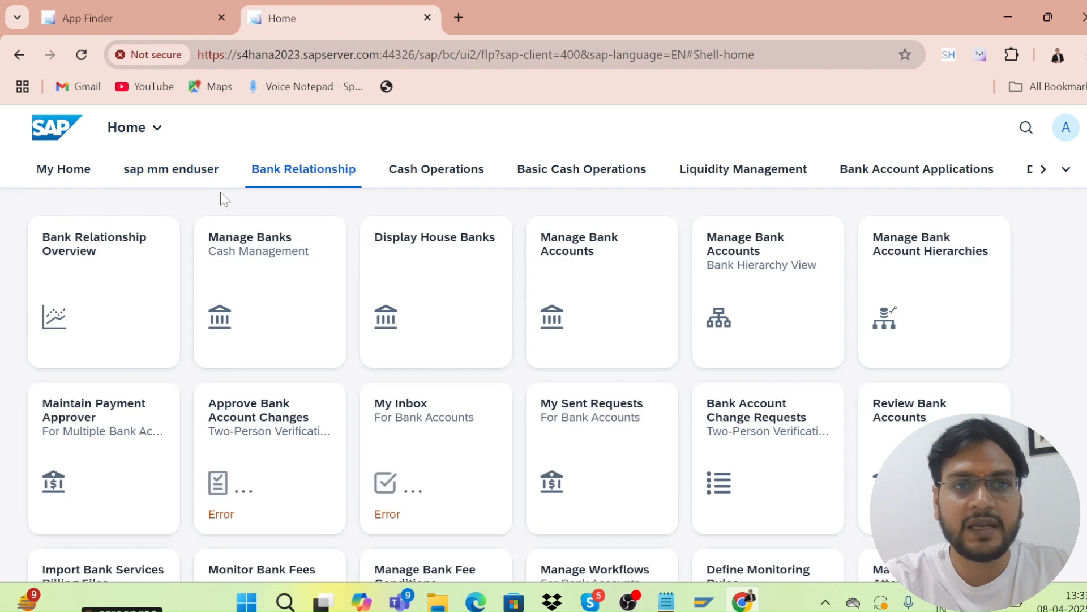
click(43, 175)
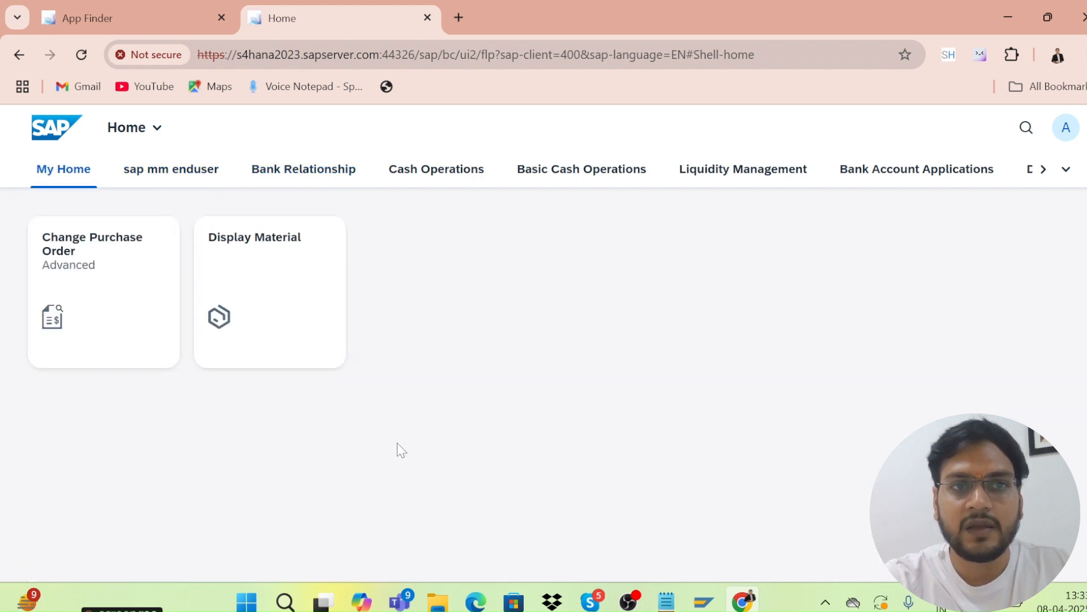
click(1065, 133)
click(1012, 300)
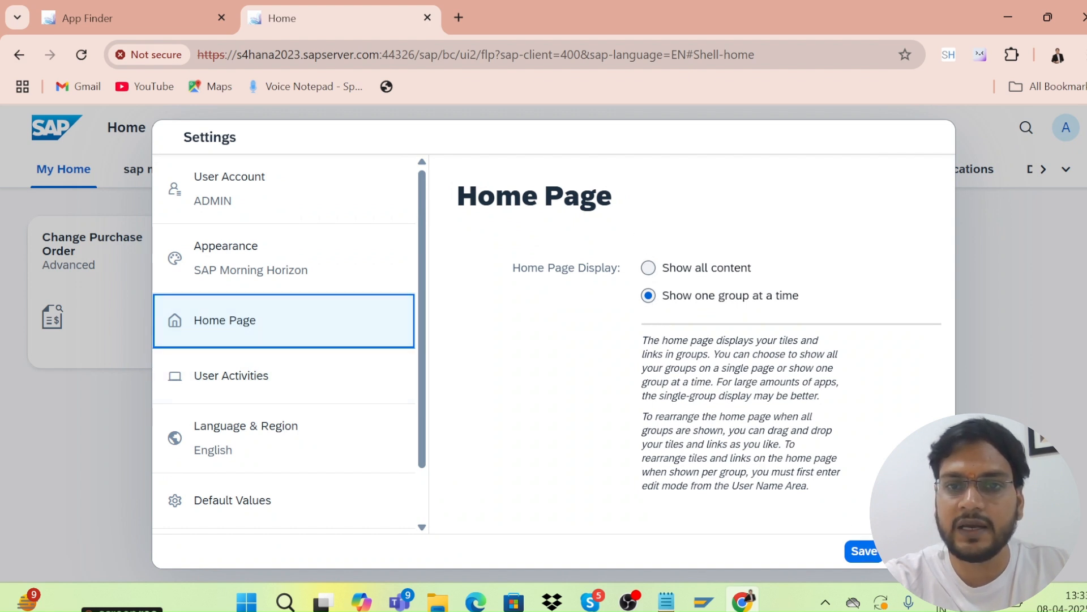
Scroll through the User Activities tracking settings, then switch to Language & Region.
click(254, 381)
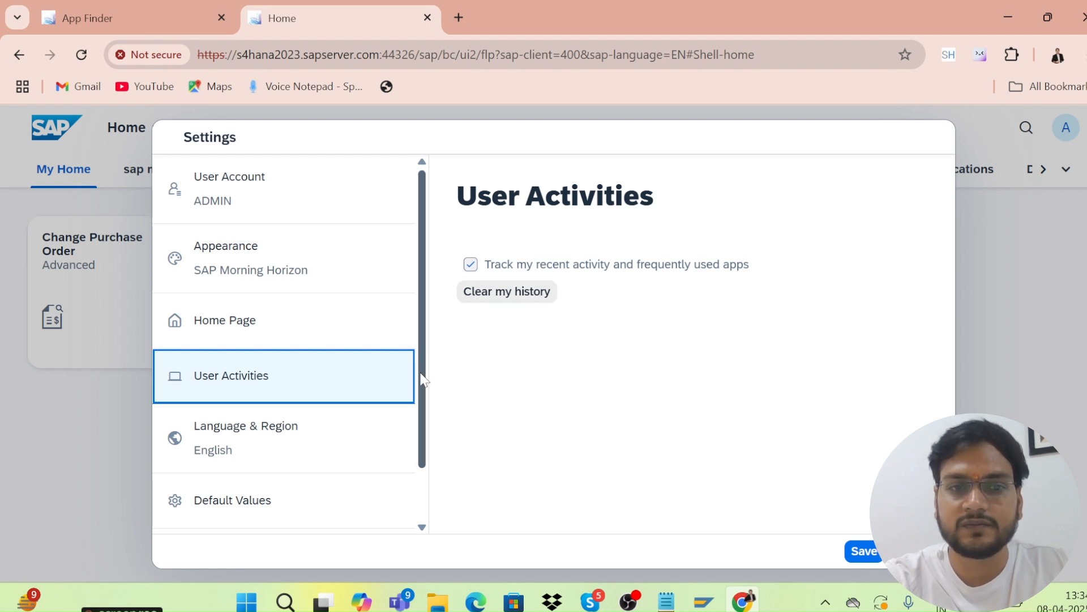
drag(424, 381, 431, 441)
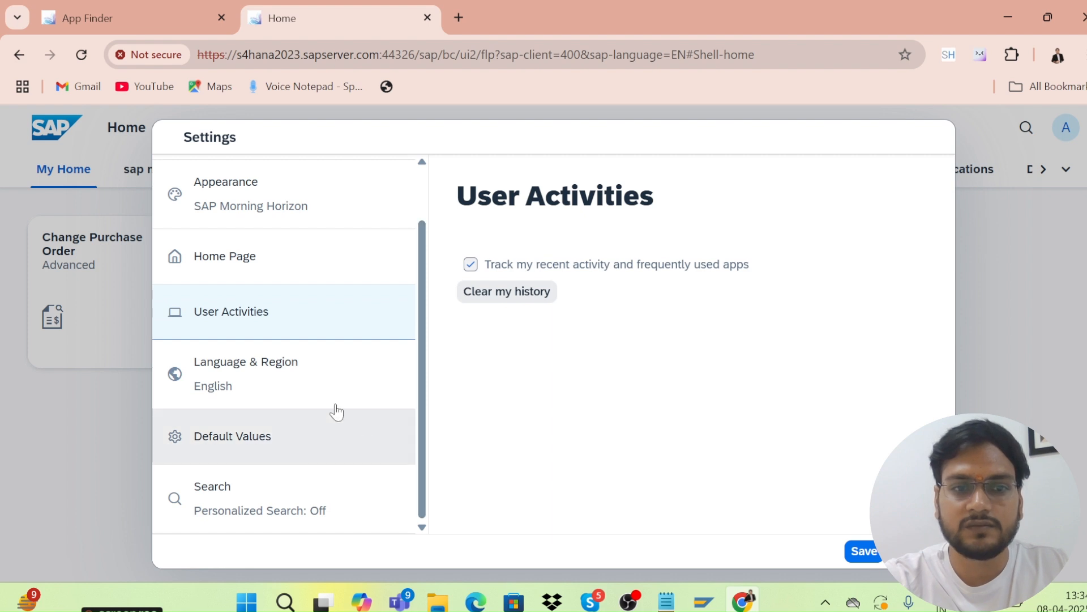
click(292, 383)
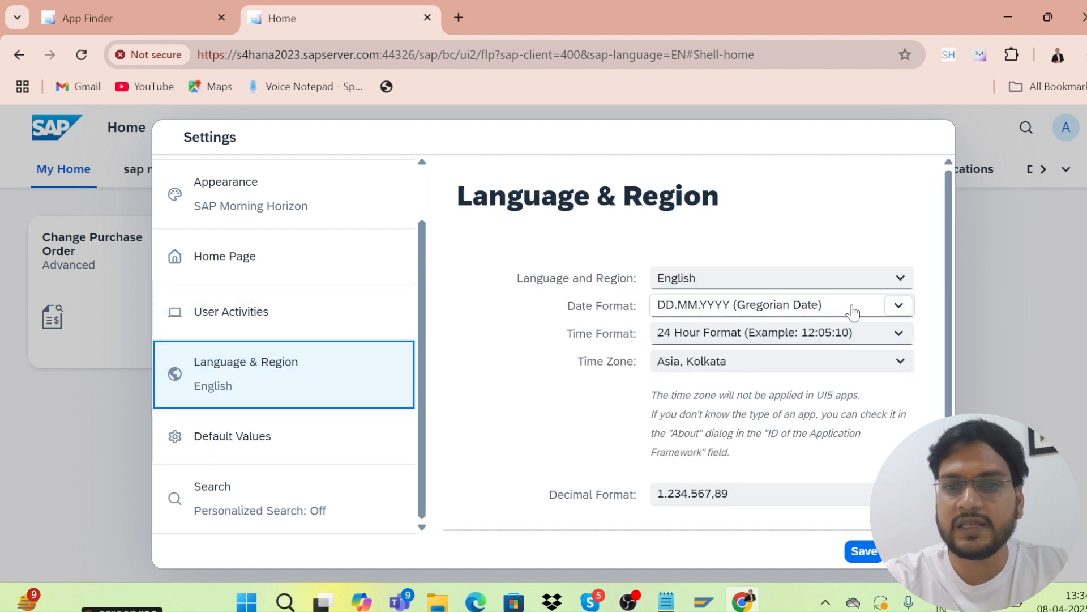
Confirm English language, DD.MM.YYYY date format and 24 Hour time, then save Language & Region.
click(900, 282)
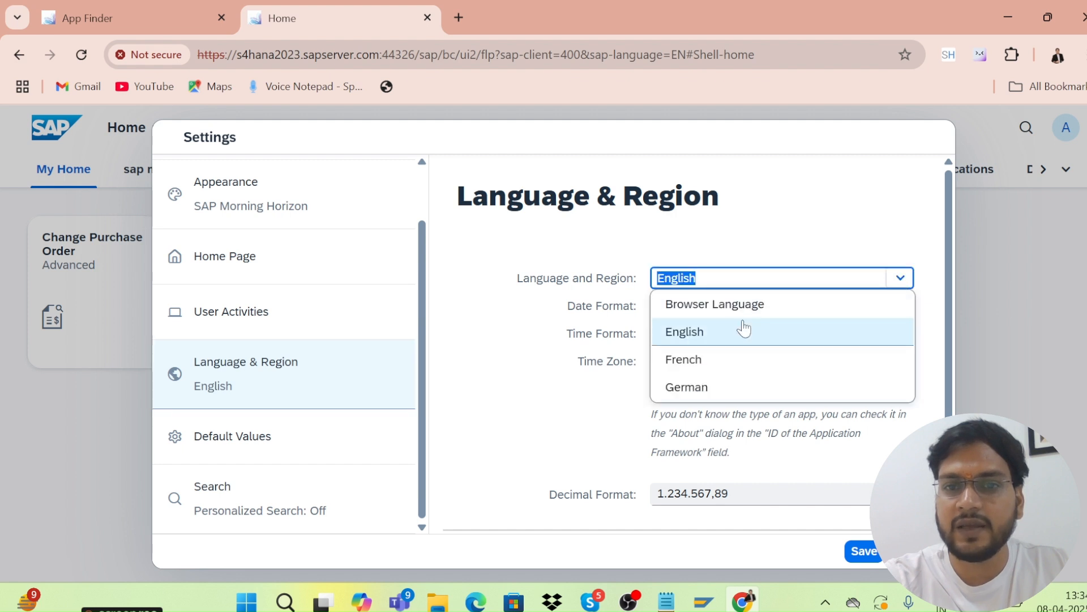
click(699, 334)
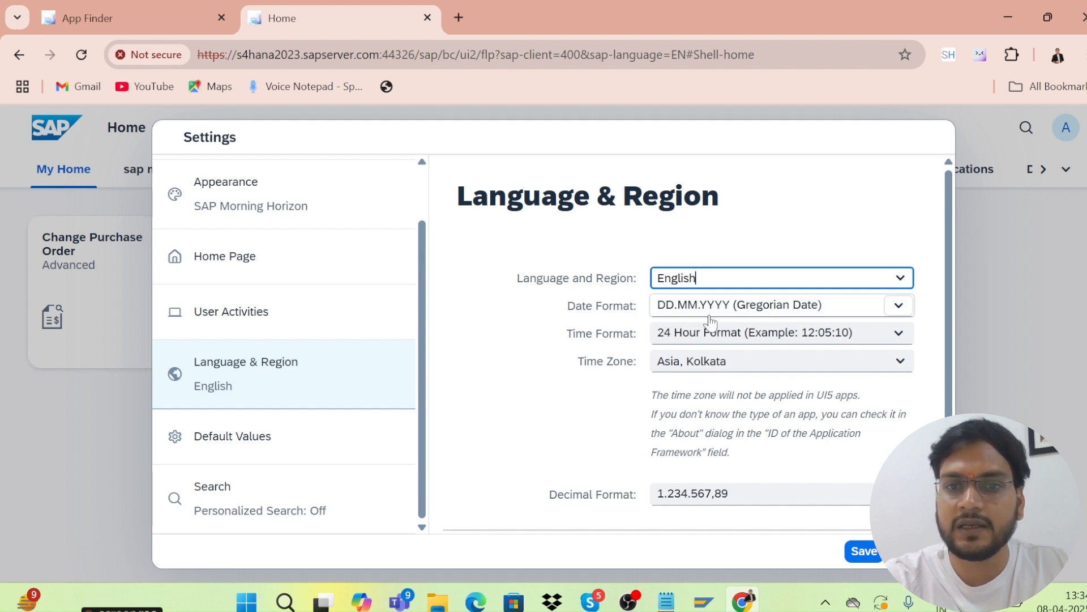
click(896, 320)
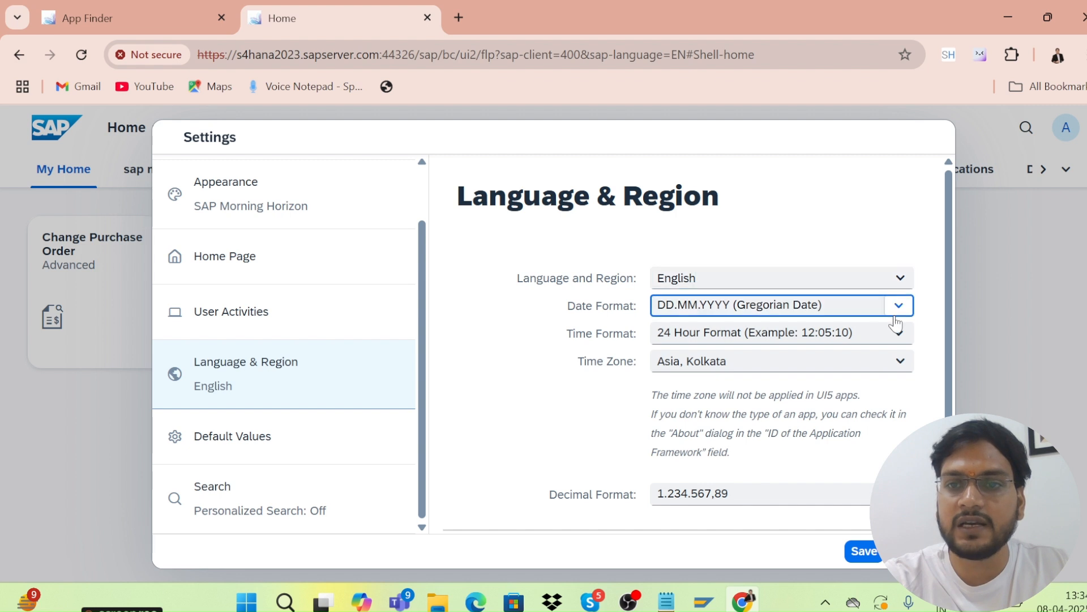
click(564, 437)
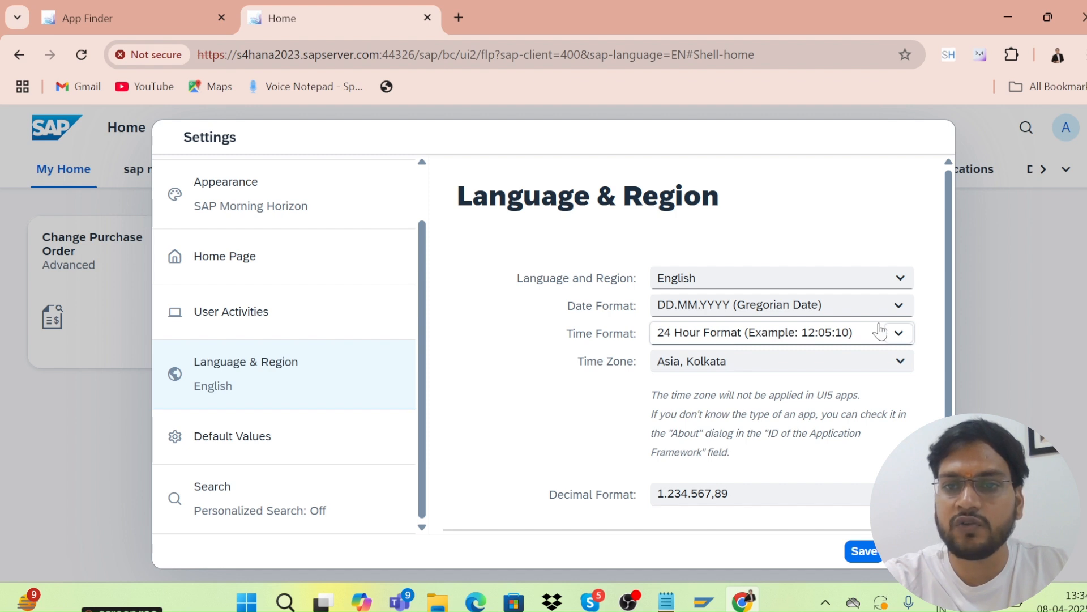
click(899, 334)
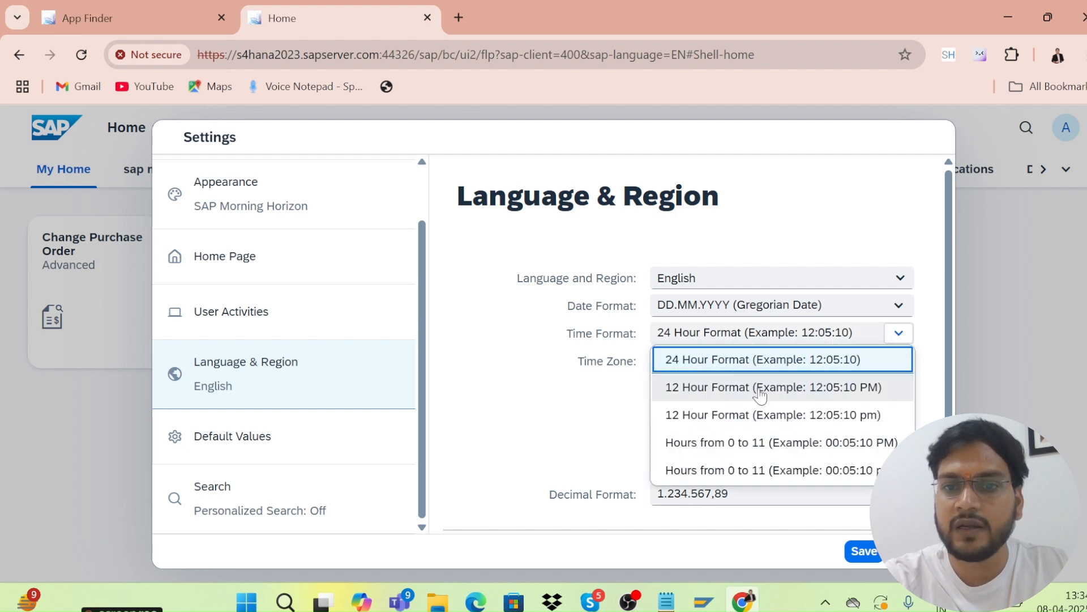
click(577, 477)
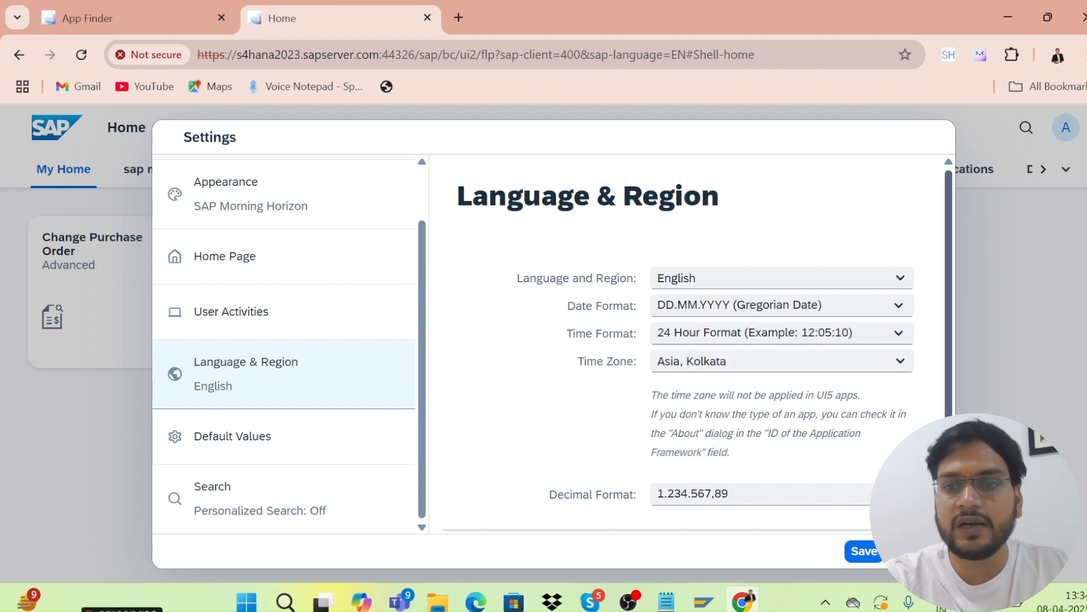
scroll(912, 340, down, 1)
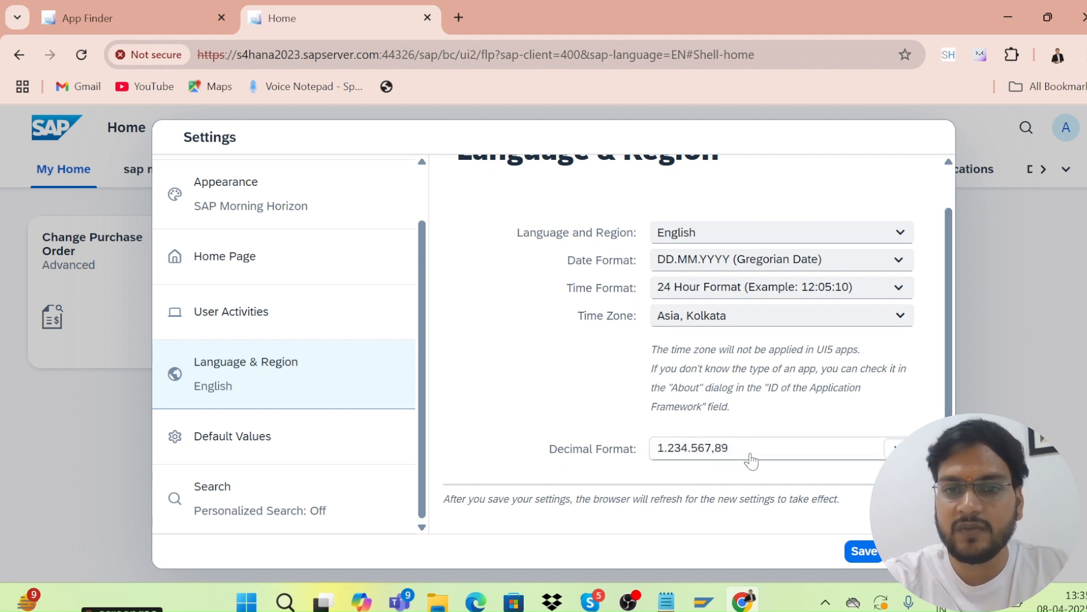
click(864, 553)
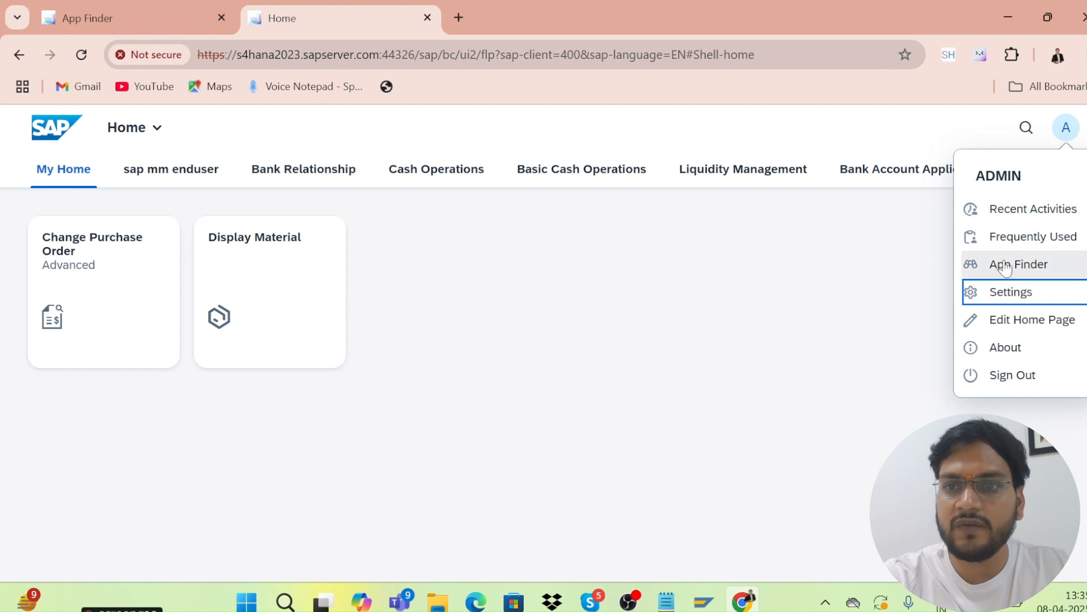
click(994, 292)
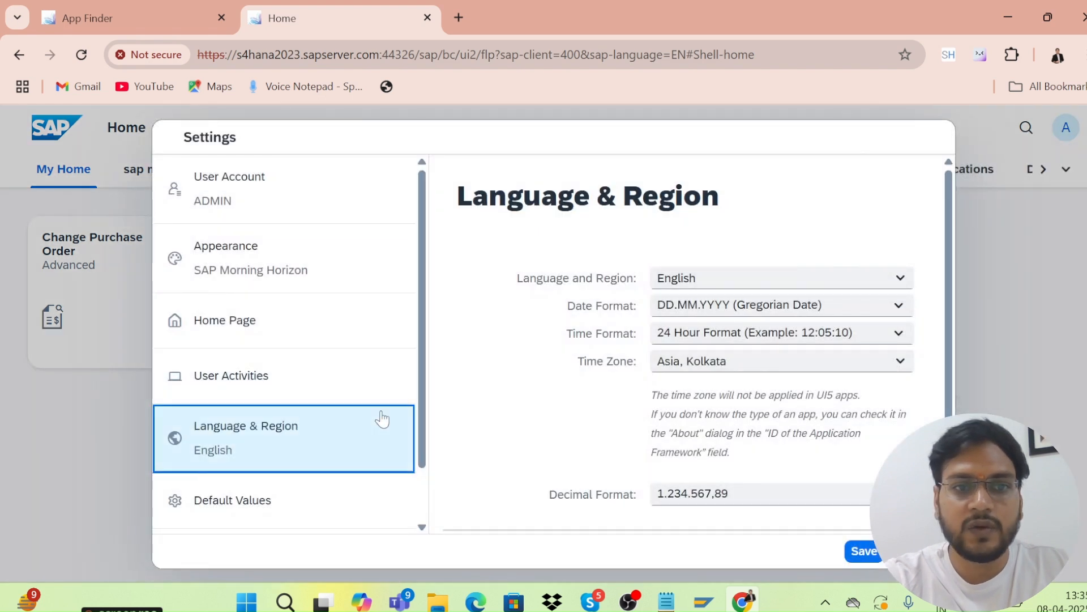
click(198, 512)
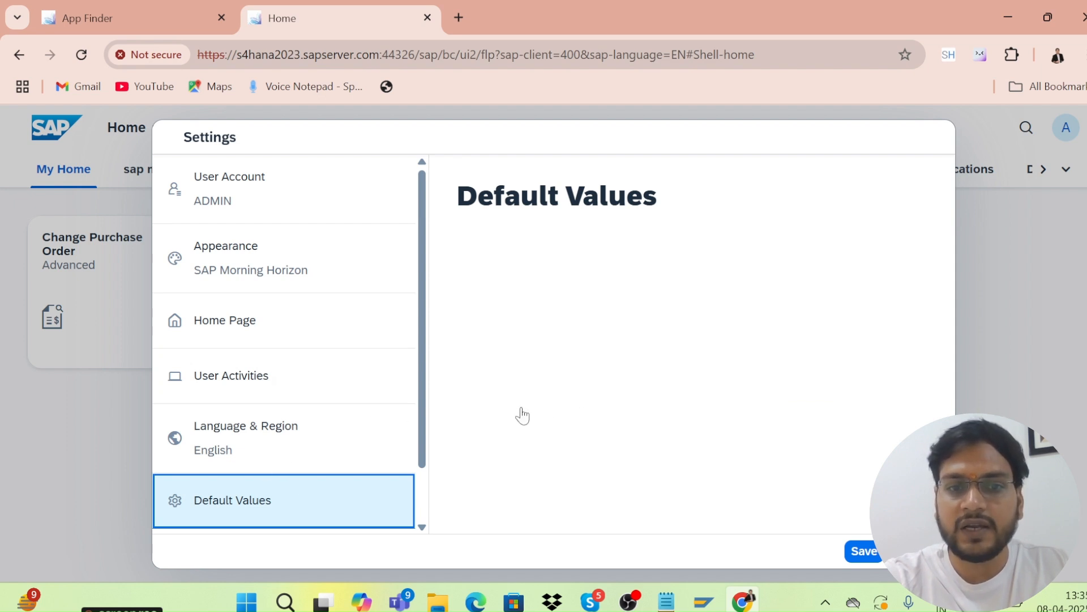
drag(422, 437, 439, 514)
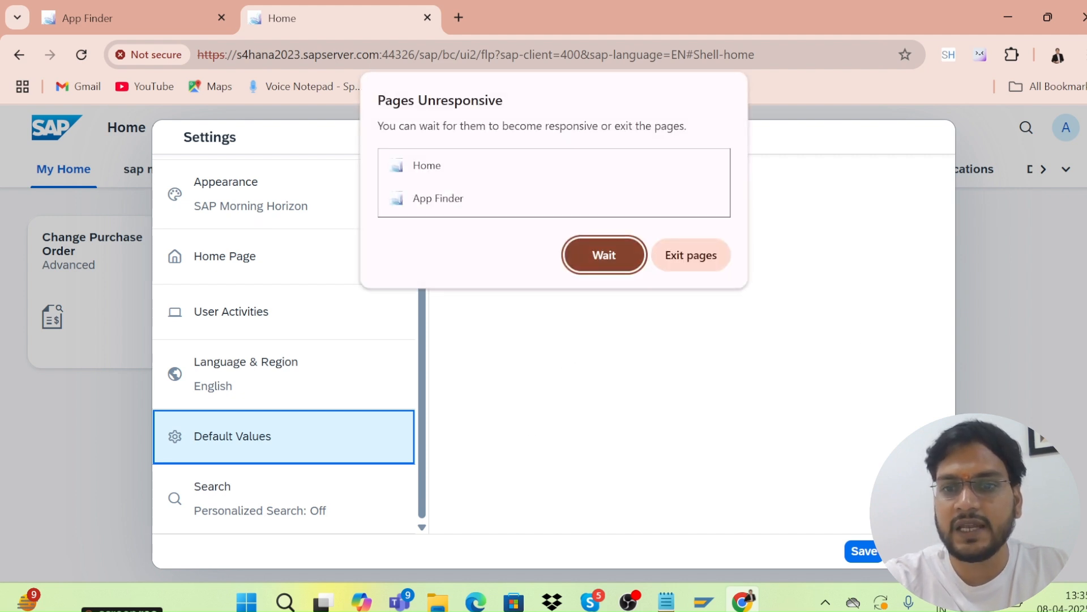
click(606, 255)
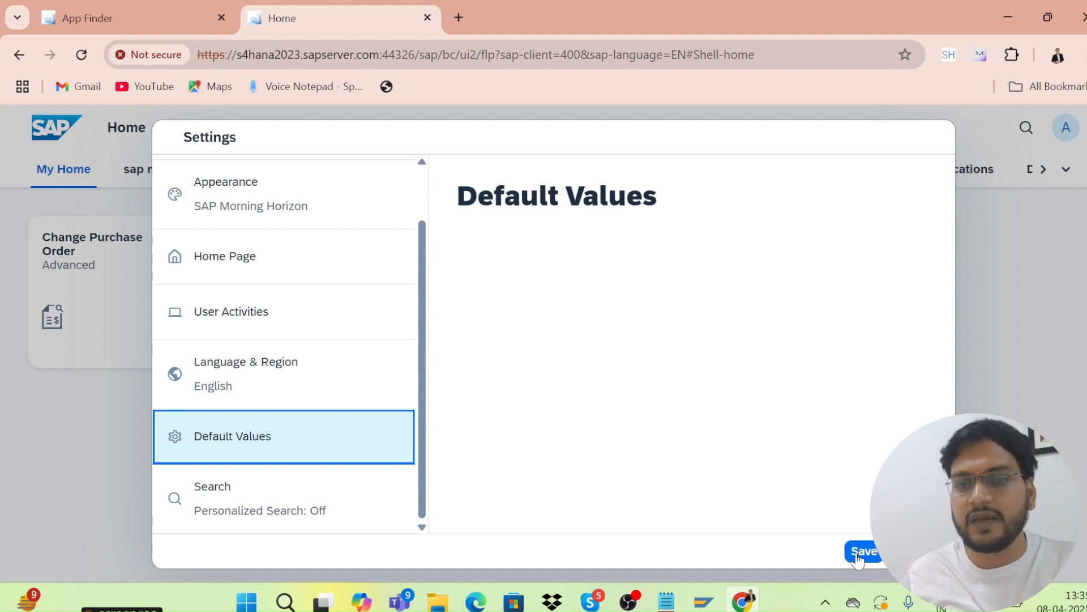
click(858, 556)
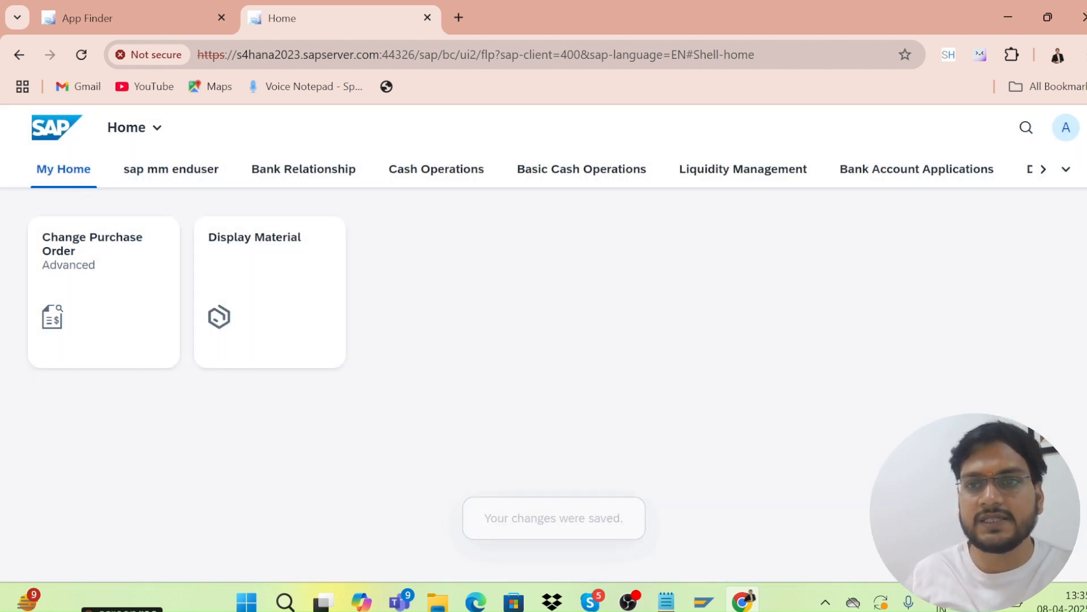
Put the home page into edit mode and open App Finder for the My Home group.
click(1065, 127)
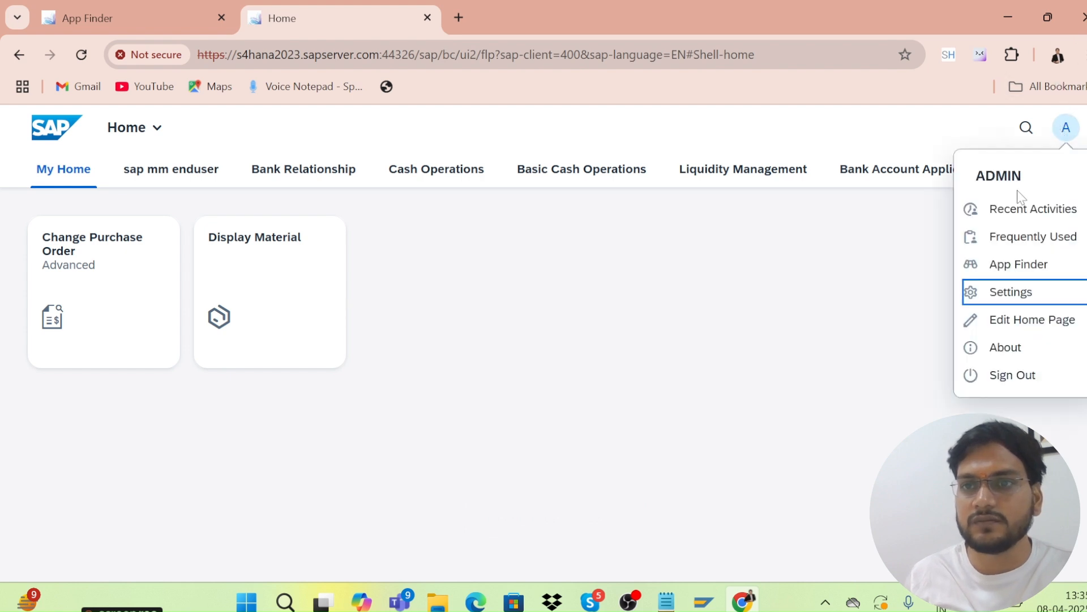
click(1009, 321)
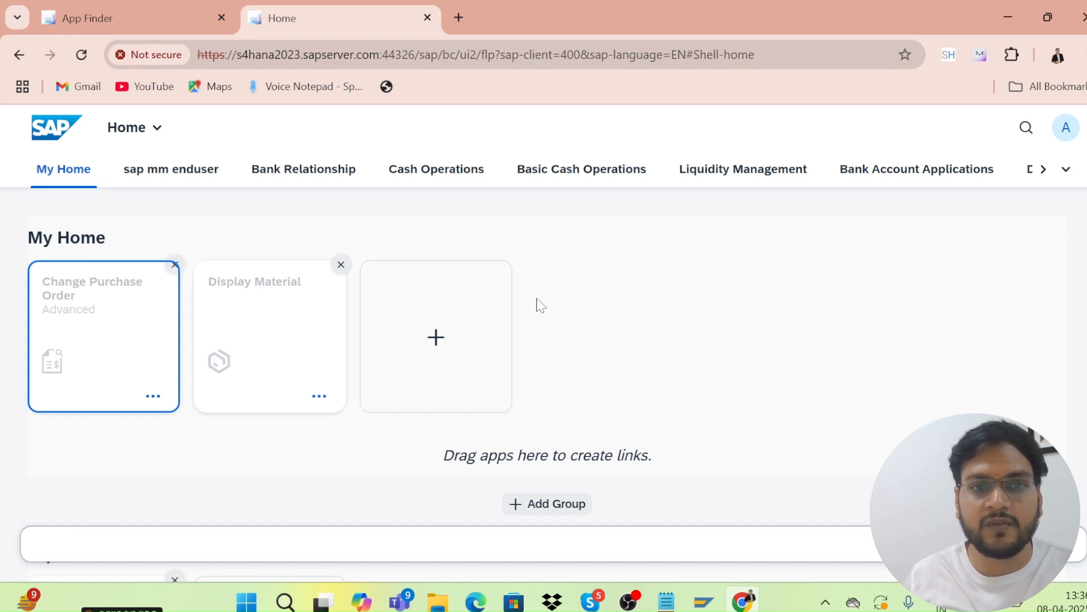
click(436, 339)
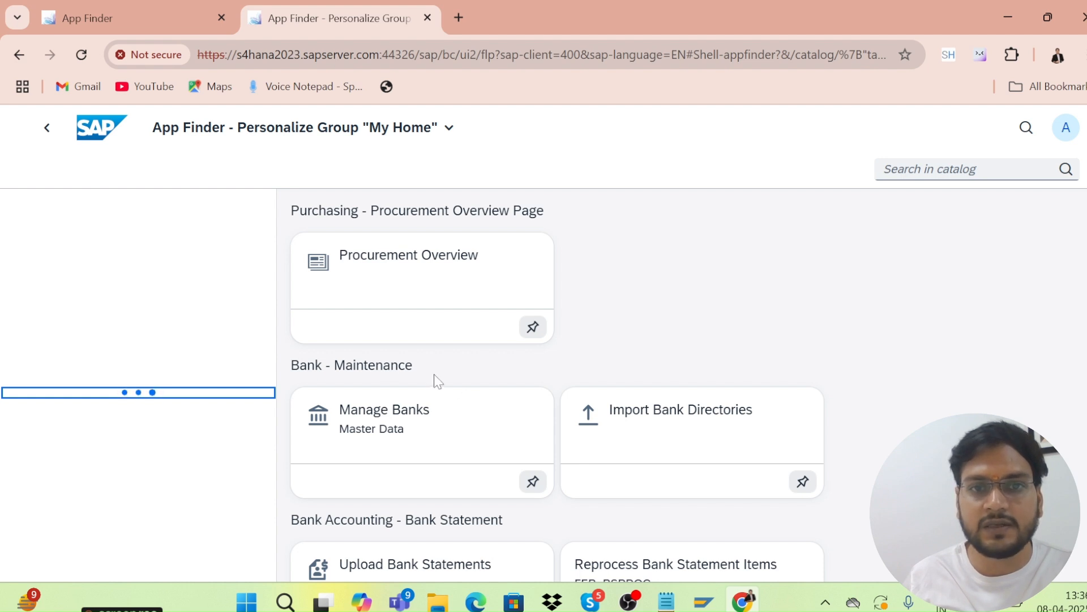
Browse the Procurement Overview Page and Master Data - Product Display catalogs.
scroll(436, 381, down, 3)
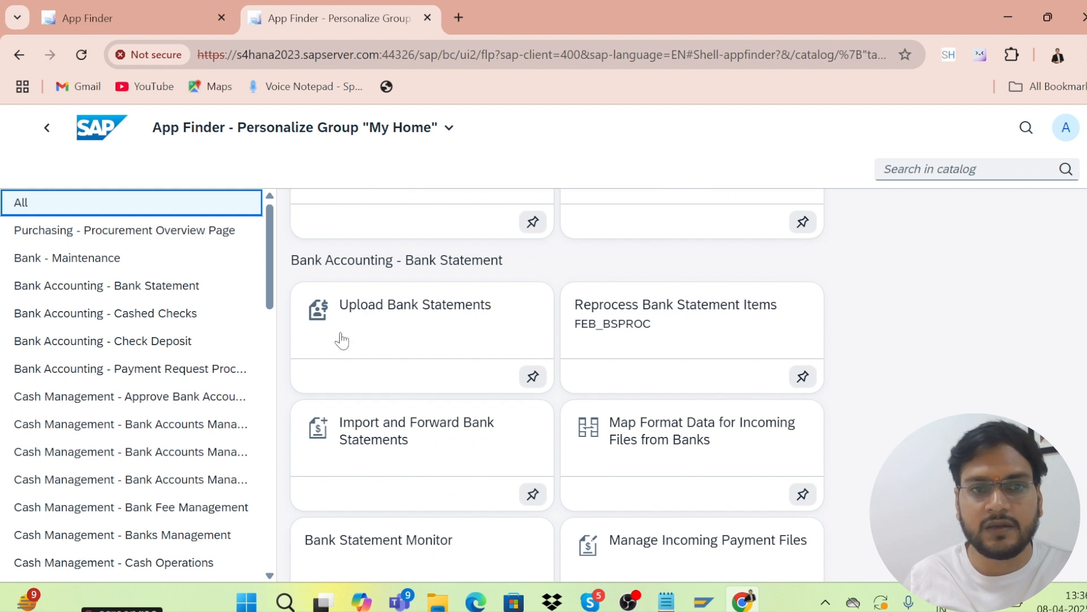
drag(270, 293, 264, 294)
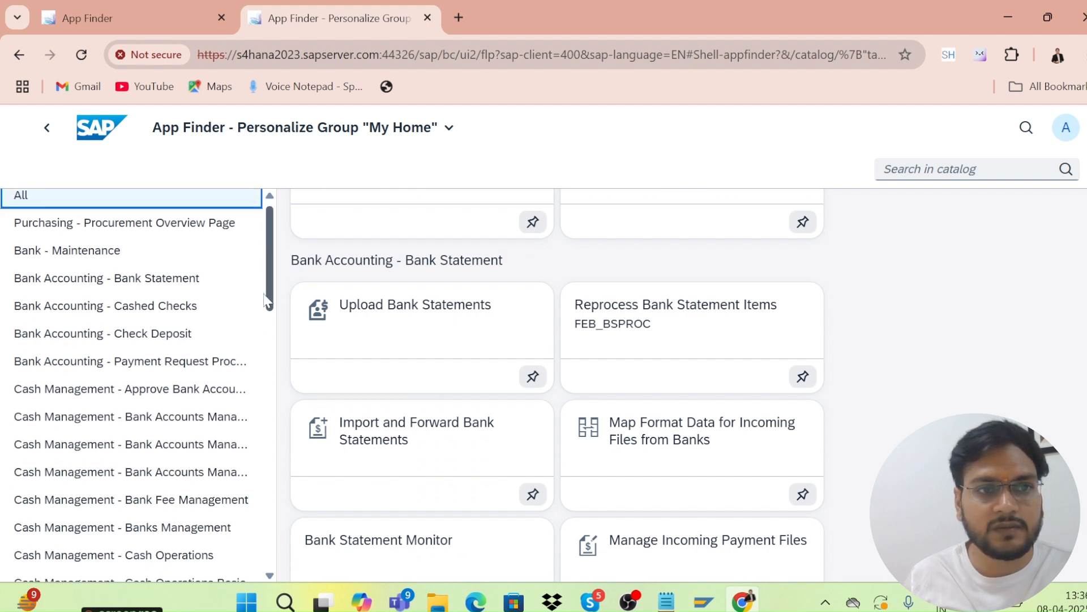
click(226, 222)
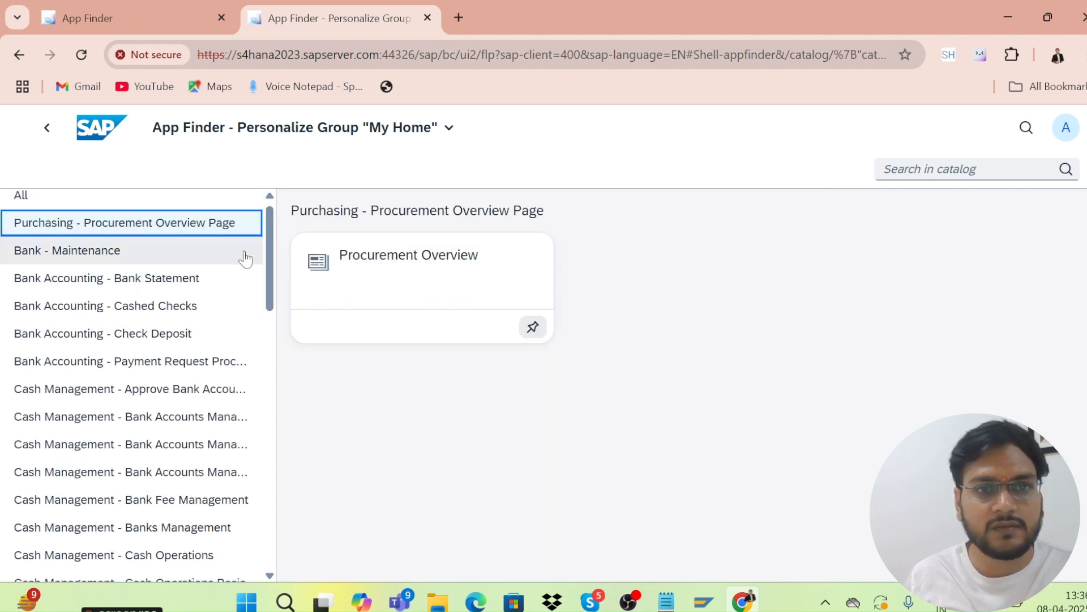
drag(273, 276, 278, 405)
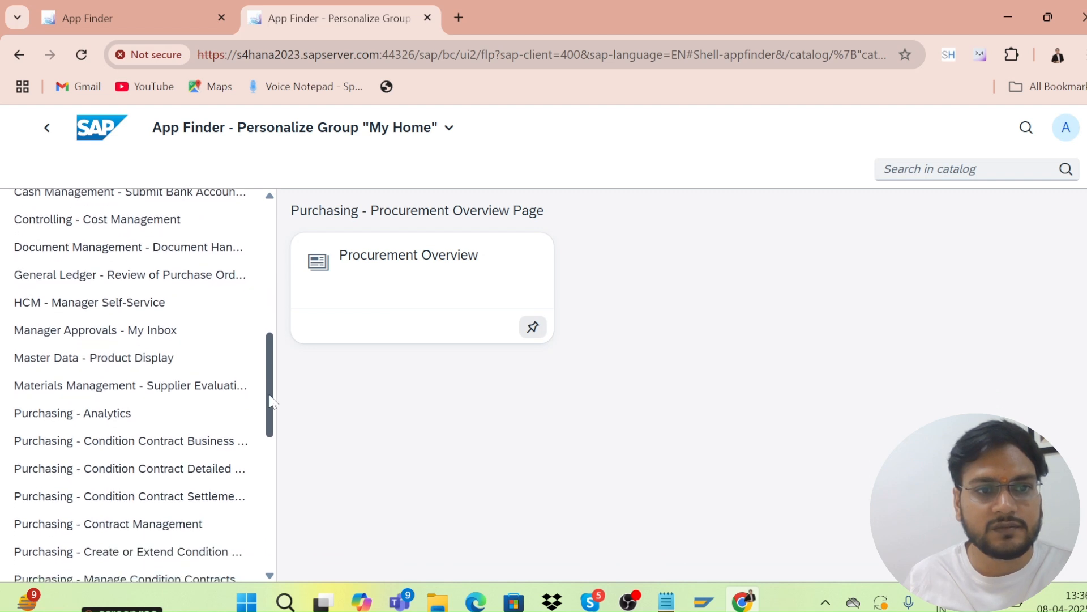
click(172, 366)
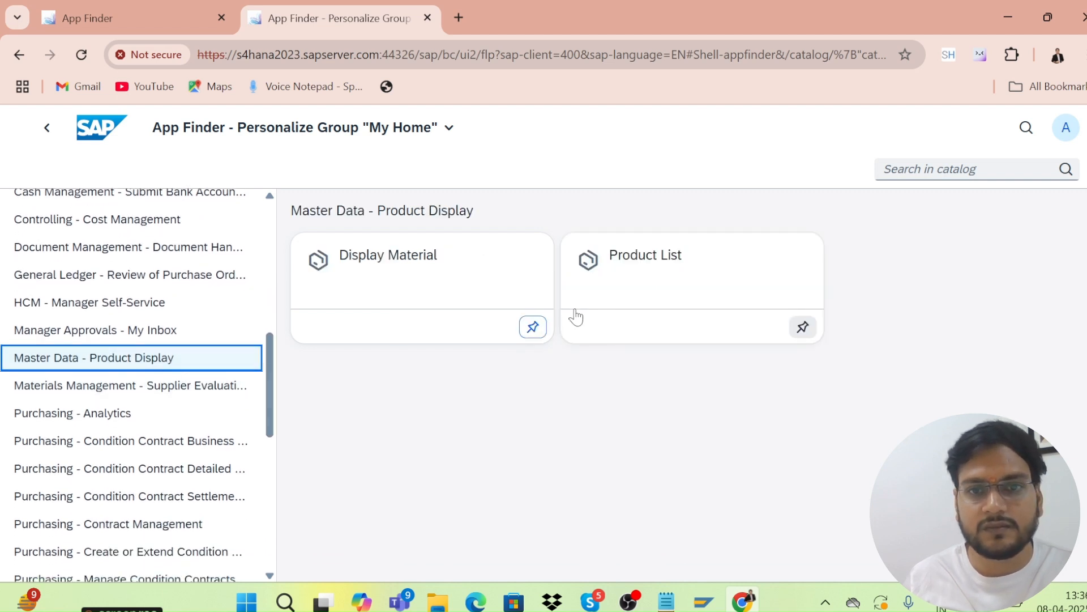
Pin Product List to My Home, then show the Supplier Evaluation catalog's apps.
click(532, 327)
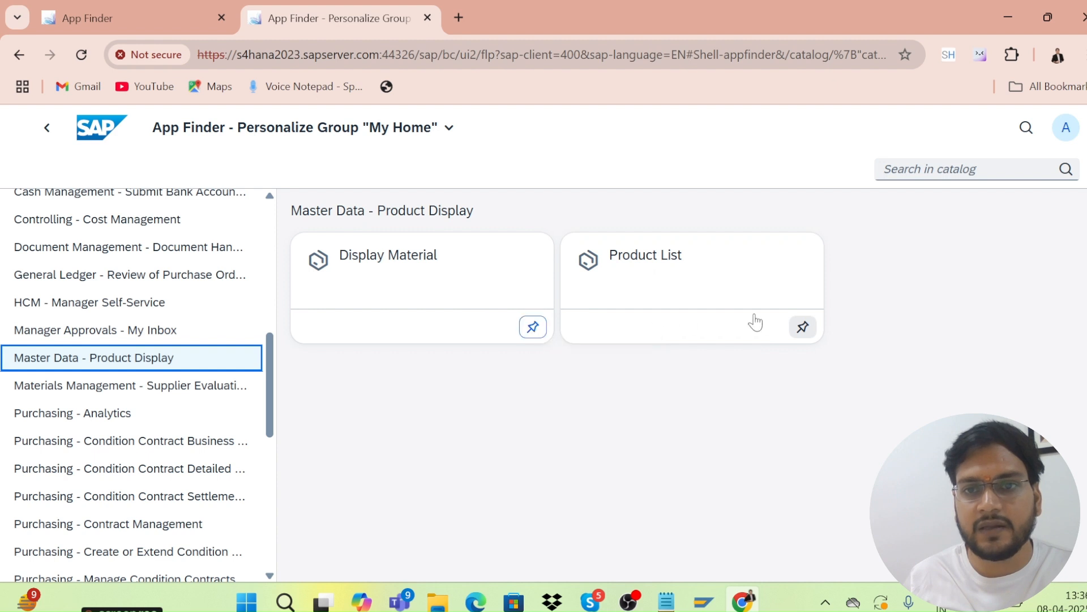
click(802, 327)
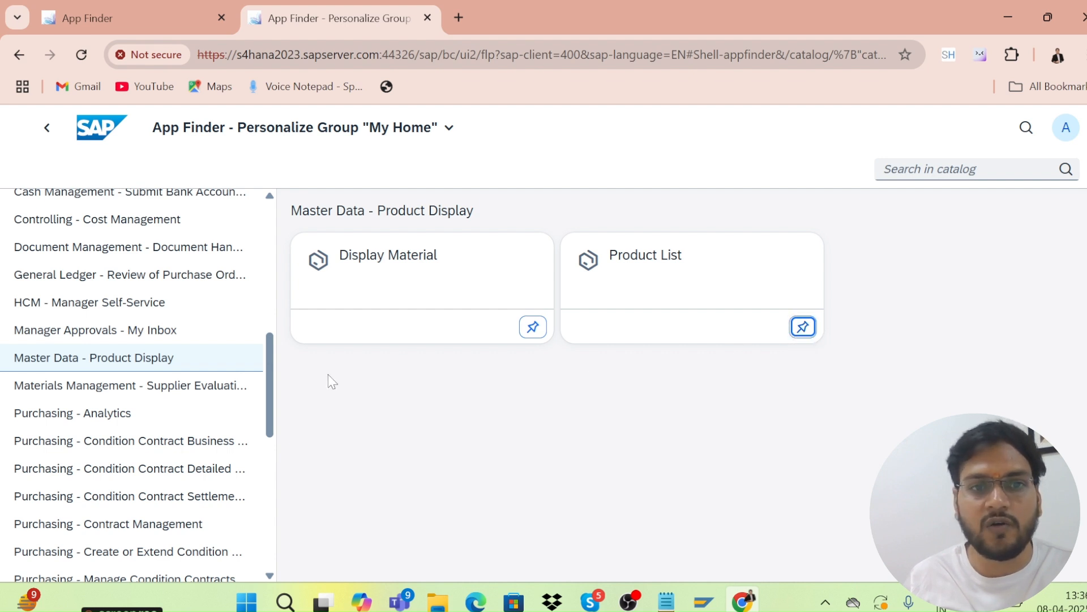
click(113, 398)
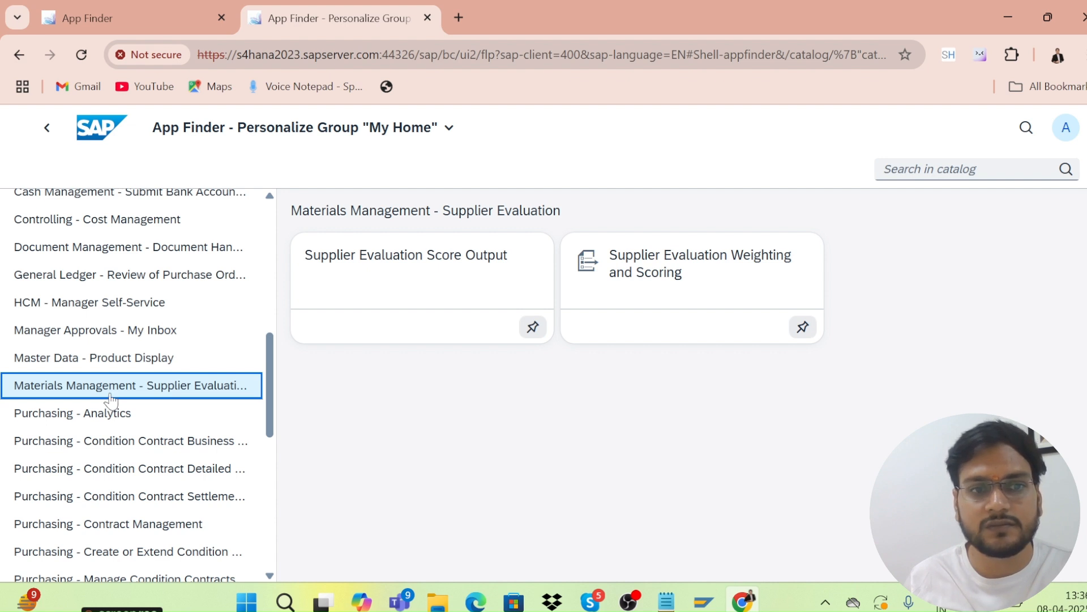
Browse the Purchasing - Analytics, Condition Contract and Purchasing - Contract Management catalogs.
click(110, 412)
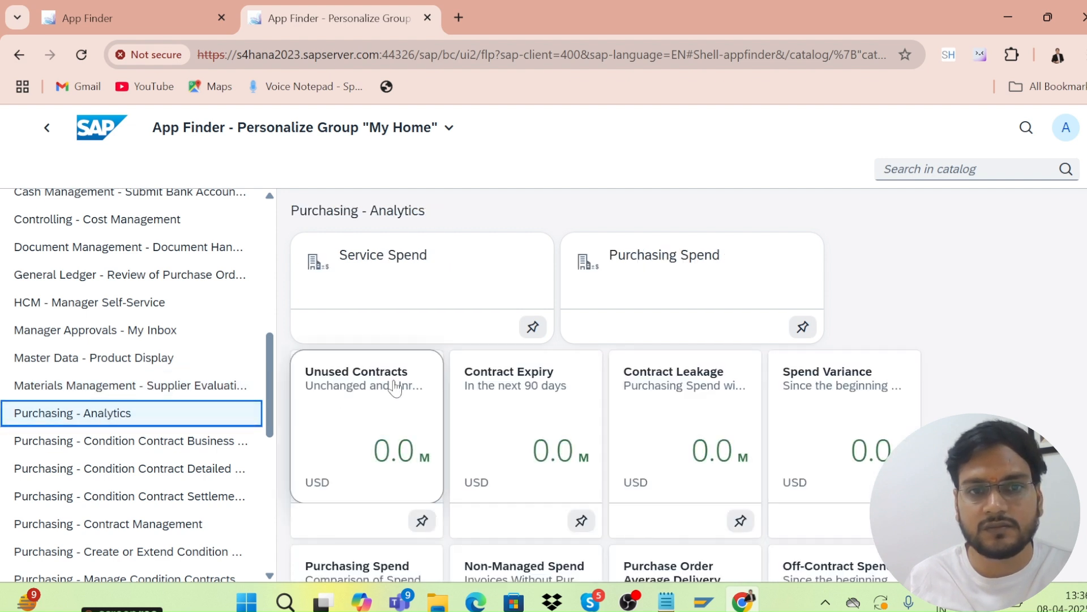
scroll(396, 389, down, 3)
scroll(393, 383, up, 3)
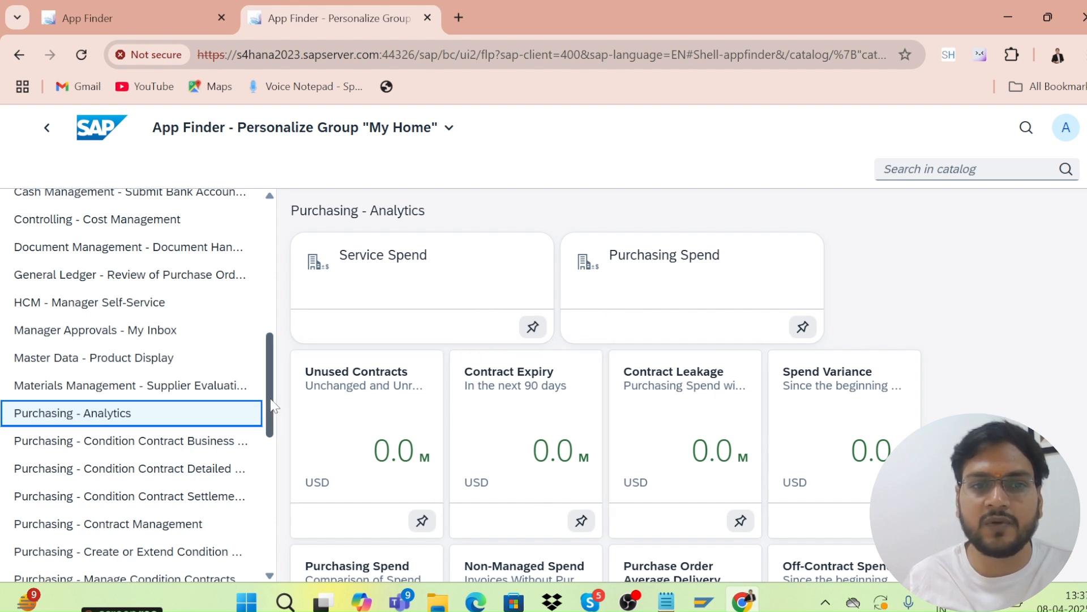
scroll(272, 410, down, 1)
drag(272, 410, 272, 436)
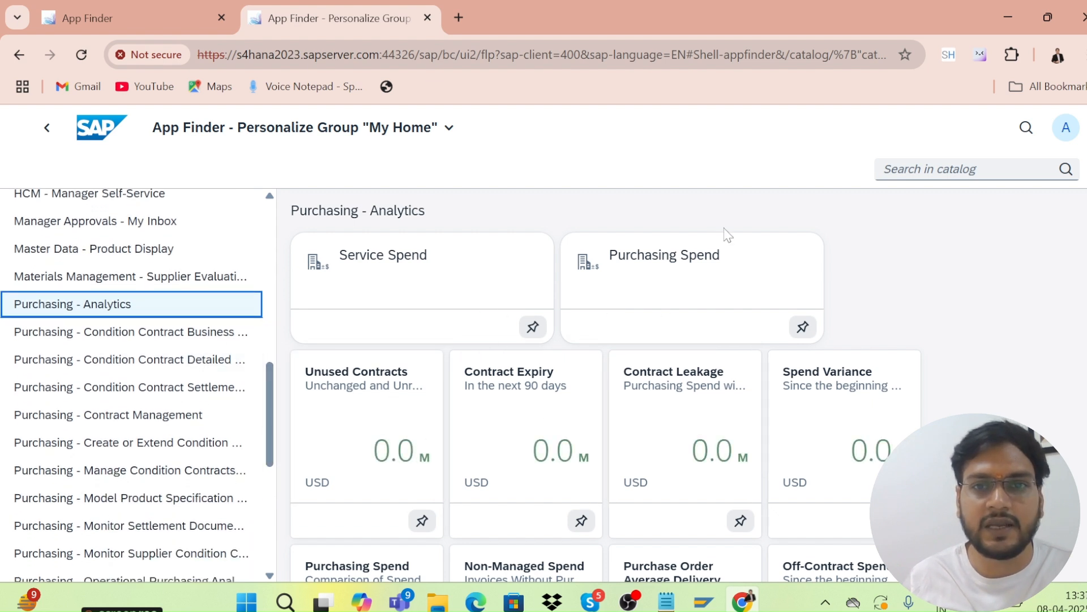
click(72, 344)
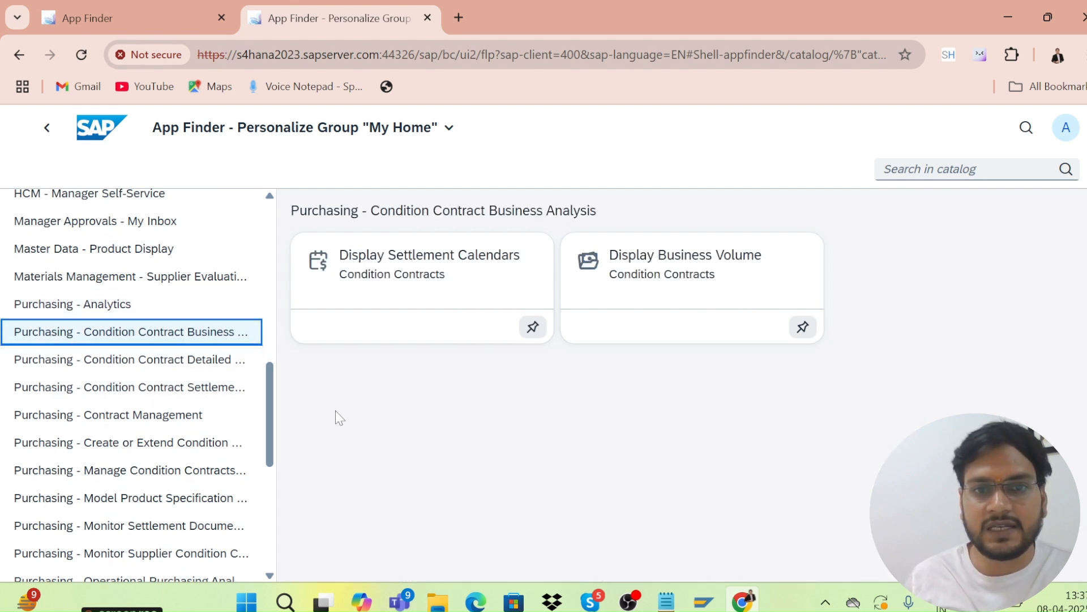
click(166, 361)
scroll(196, 389, down, 2)
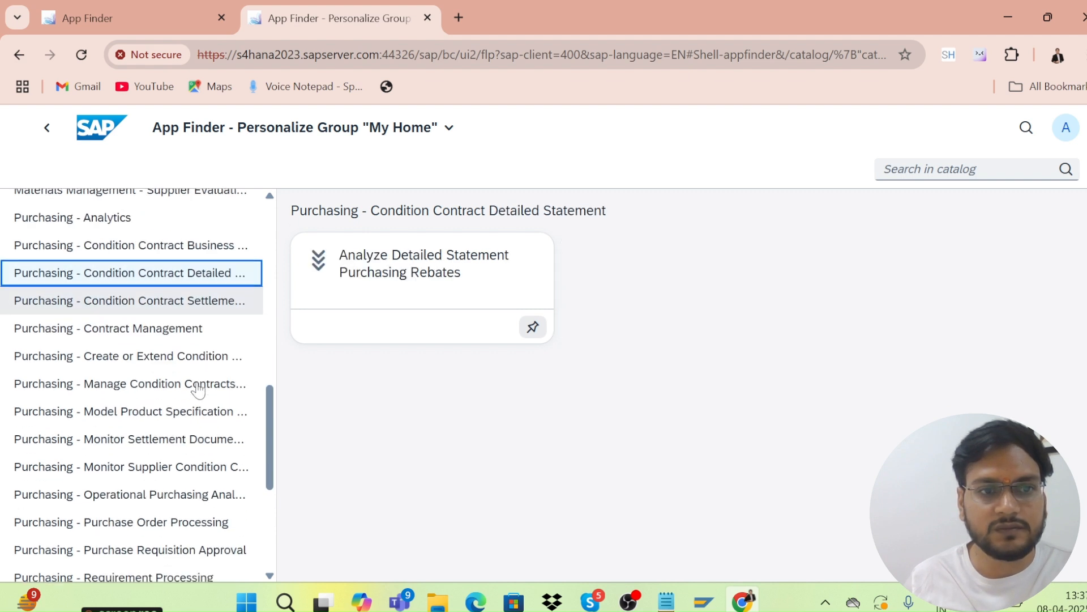
click(107, 334)
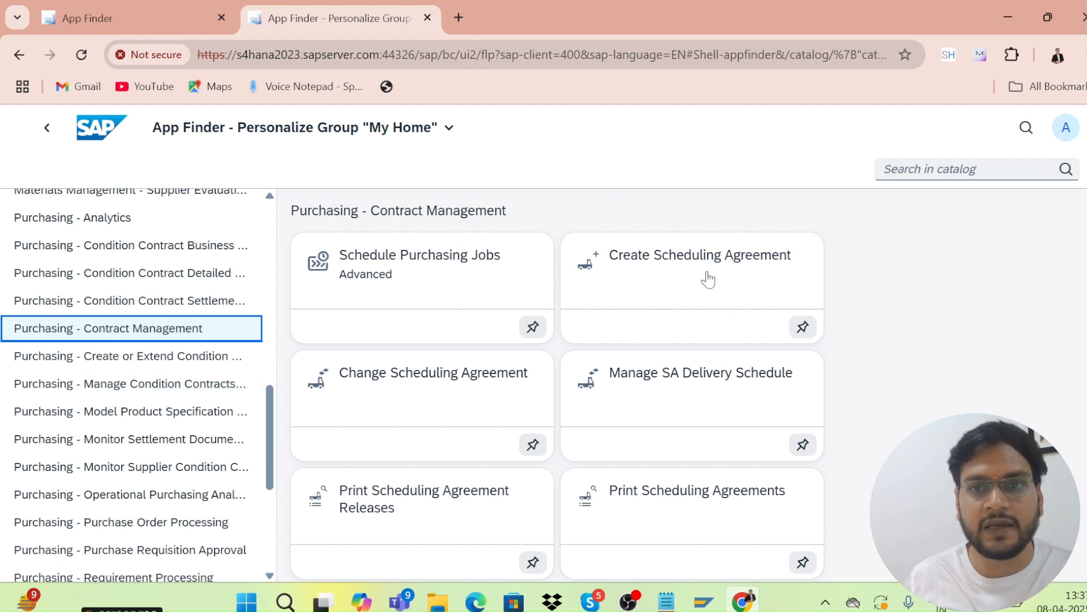
scroll(132, 385, down, 2)
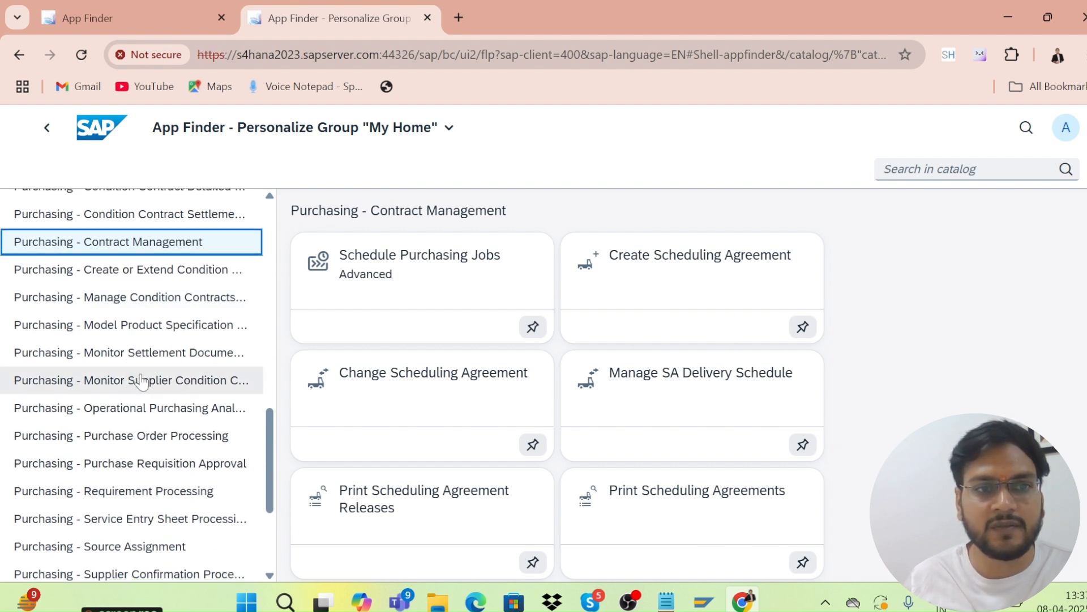
scroll(134, 374, down, 1)
scroll(132, 373, down, 1)
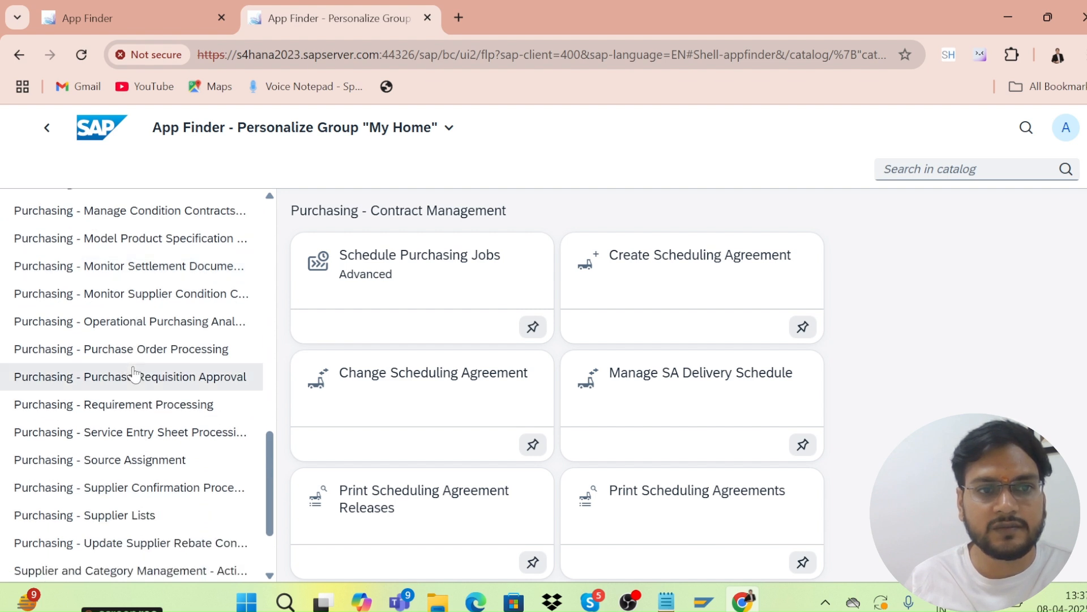
In Purchase Order Processing, pin Create PO, both Display Purchasing Documents apps and Print POs; unpin Change PO.
click(146, 357)
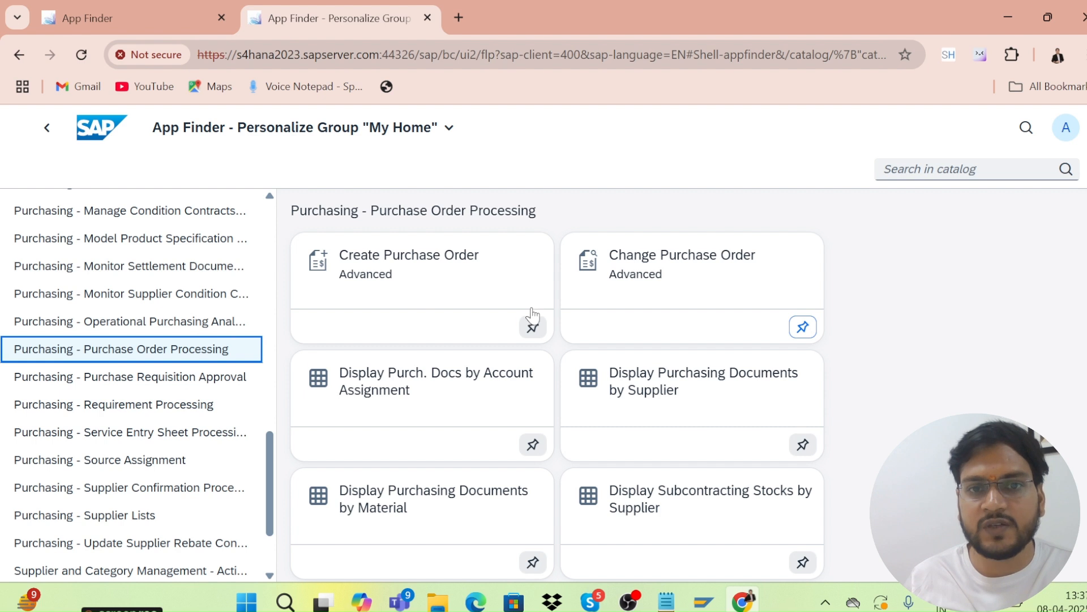
click(533, 328)
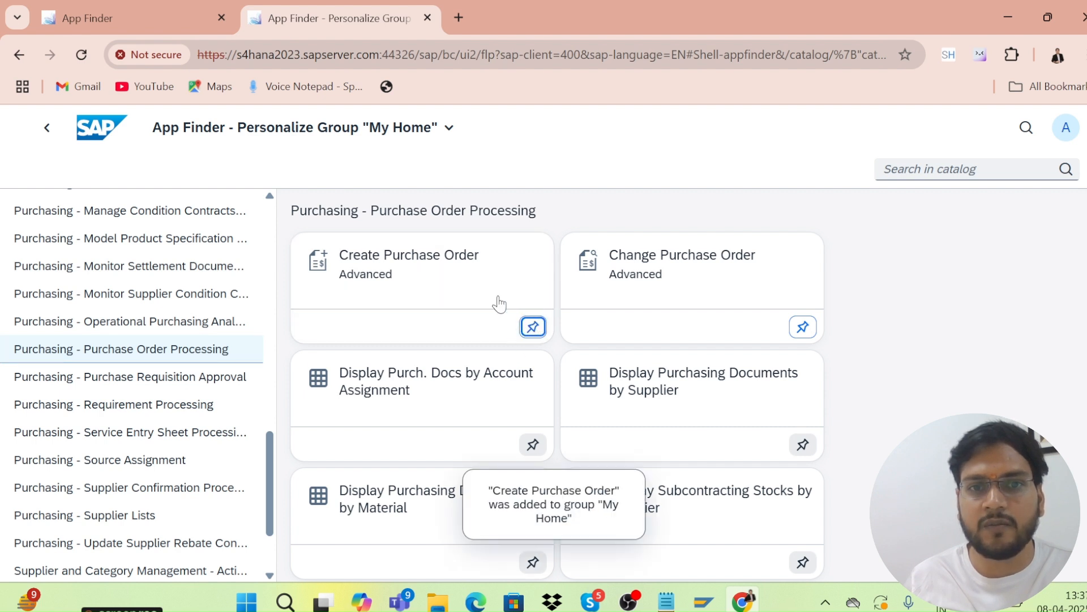
click(803, 326)
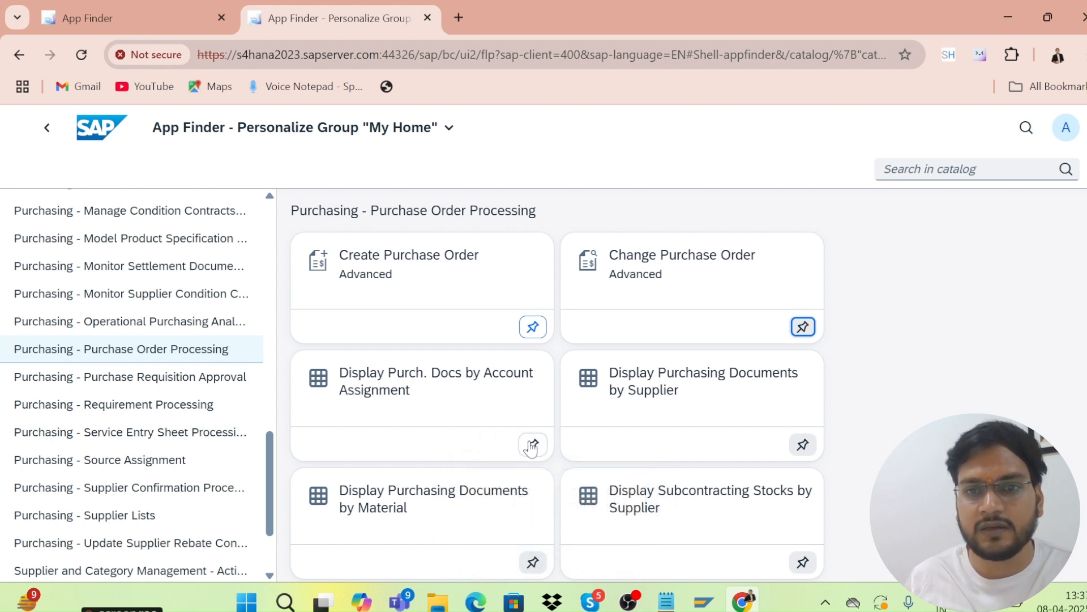
click(803, 444)
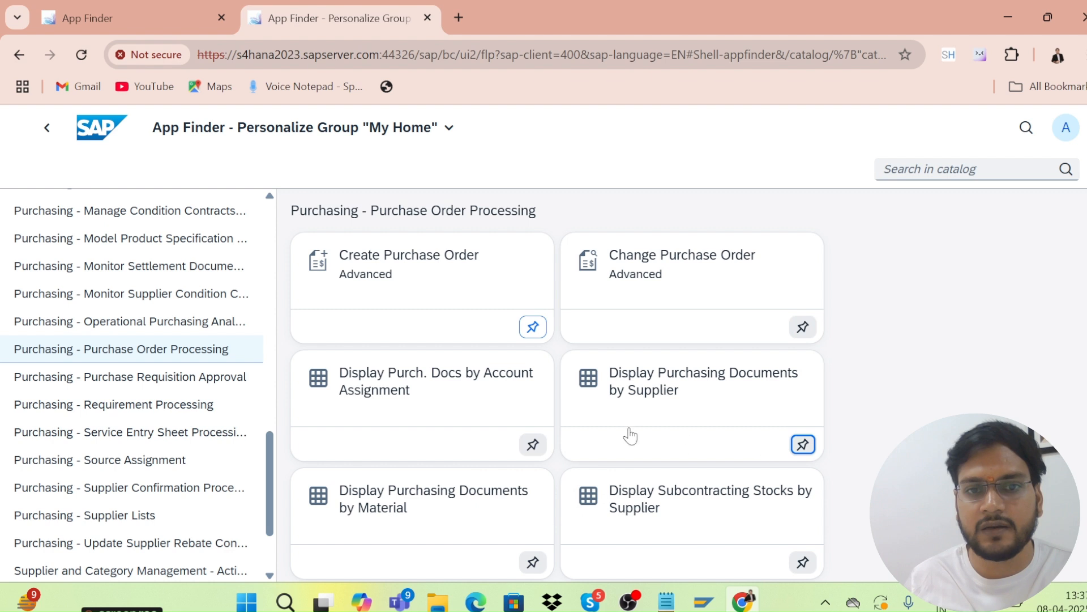
scroll(583, 418, down, 3)
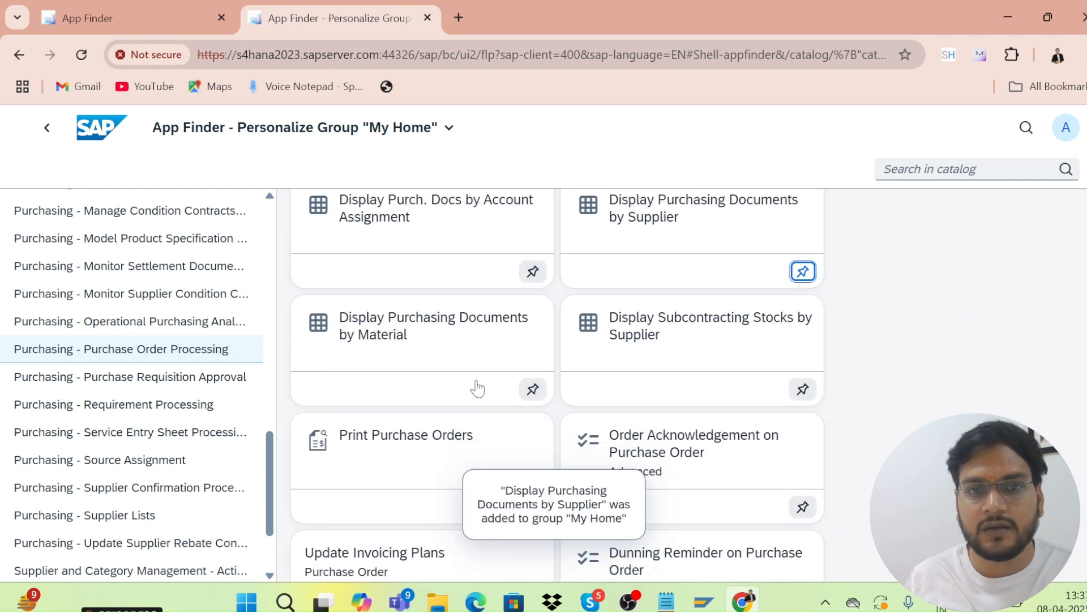
click(533, 388)
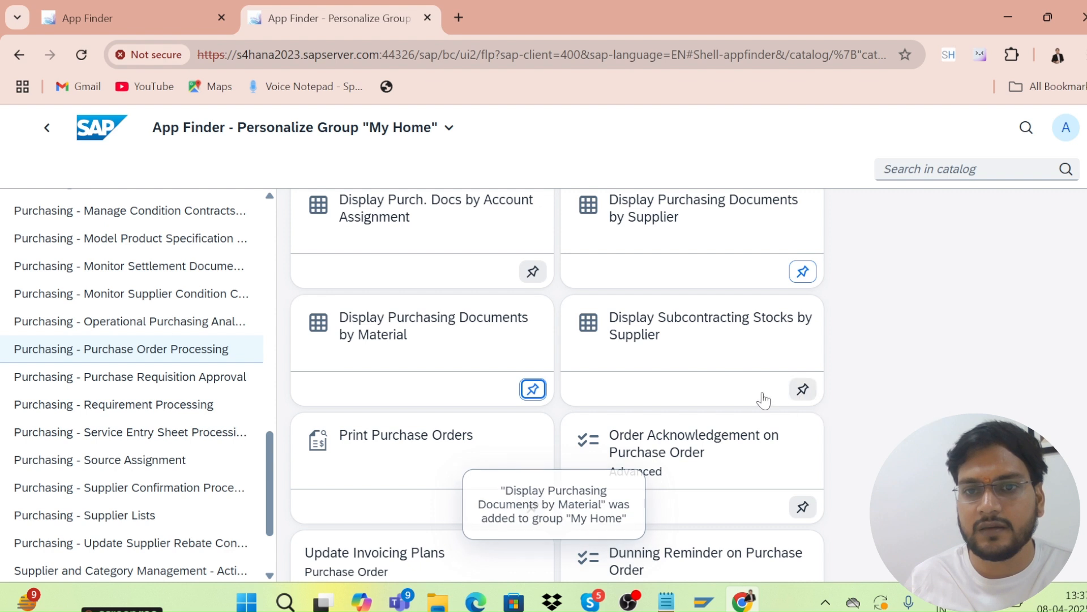
scroll(745, 389, down, 1)
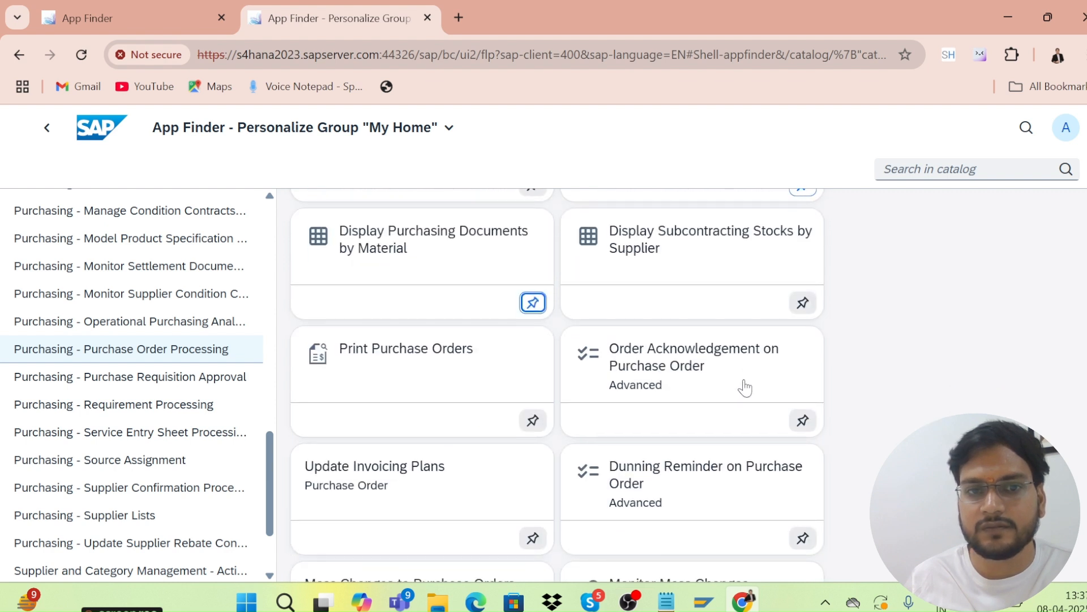
click(533, 420)
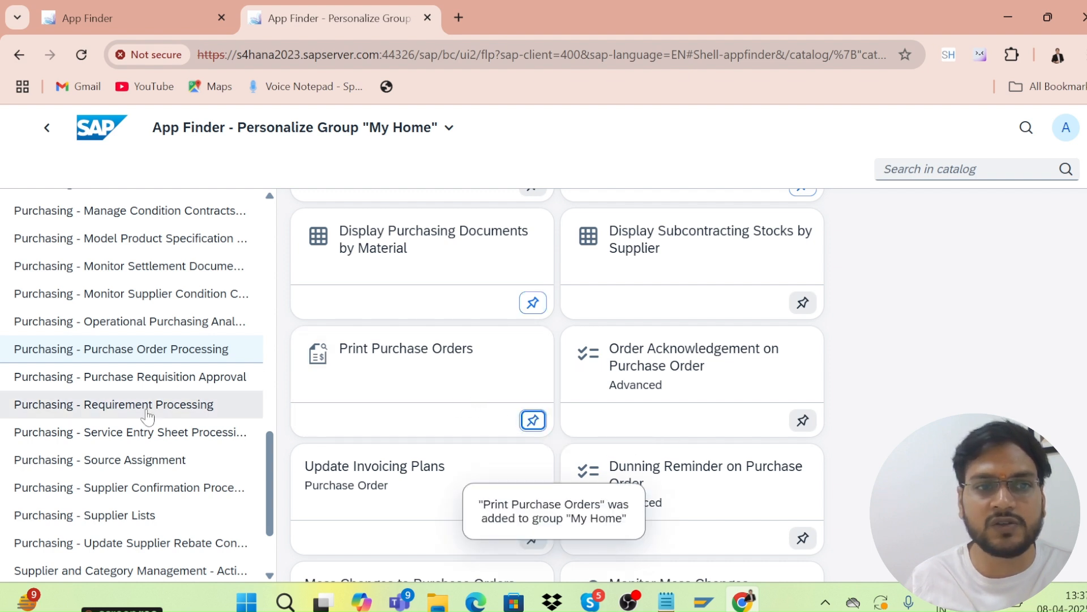
click(123, 391)
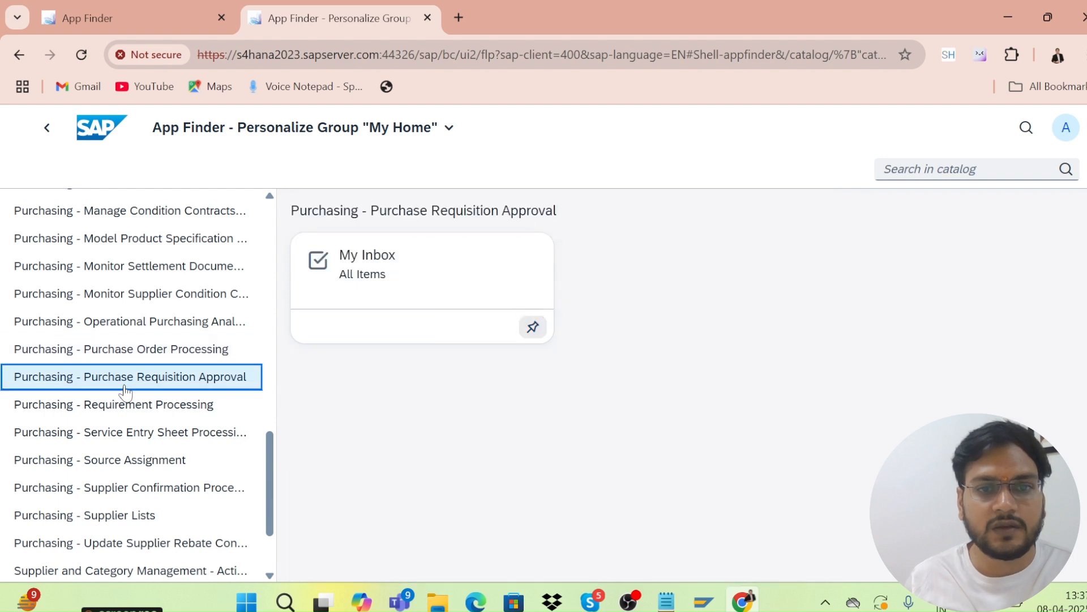
From Requirement Processing, pin Create Purchase Requisition, Create PO via assignment and Display Purchase Requisitions.
click(145, 406)
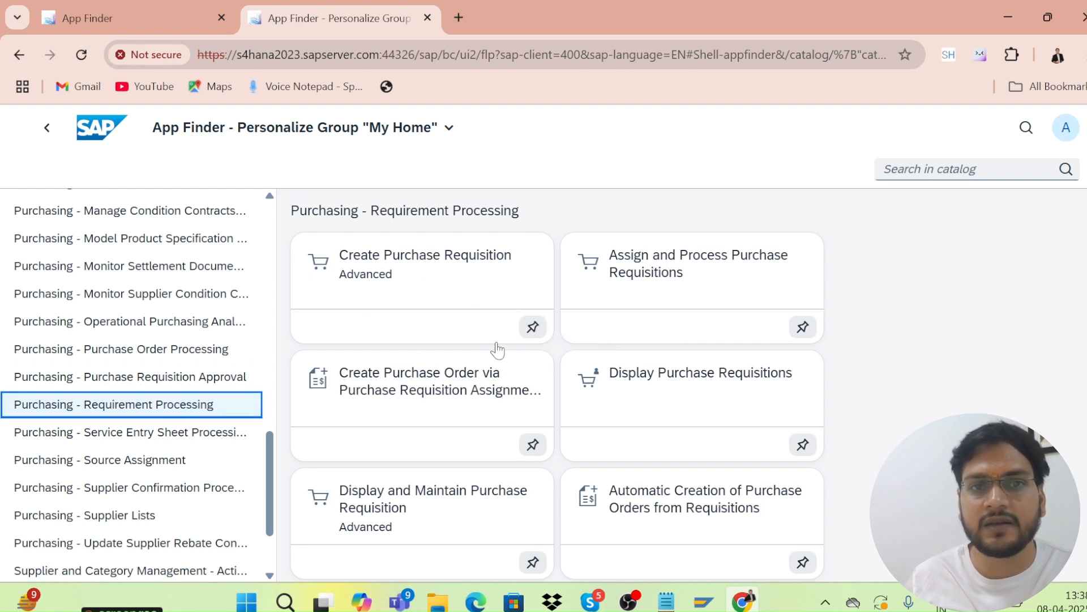
click(533, 327)
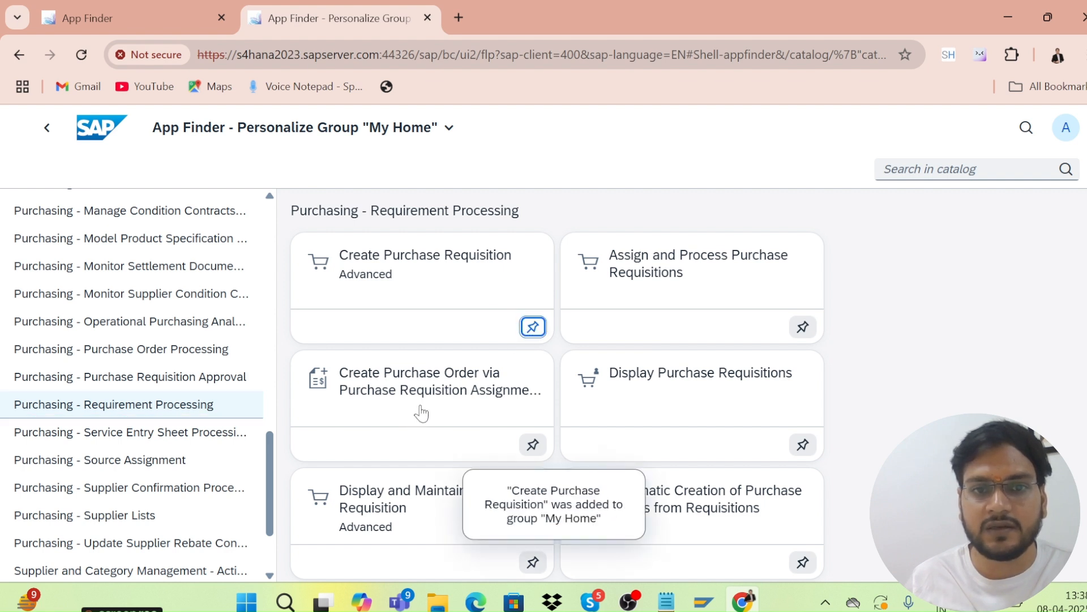
scroll(421, 412, down, 1)
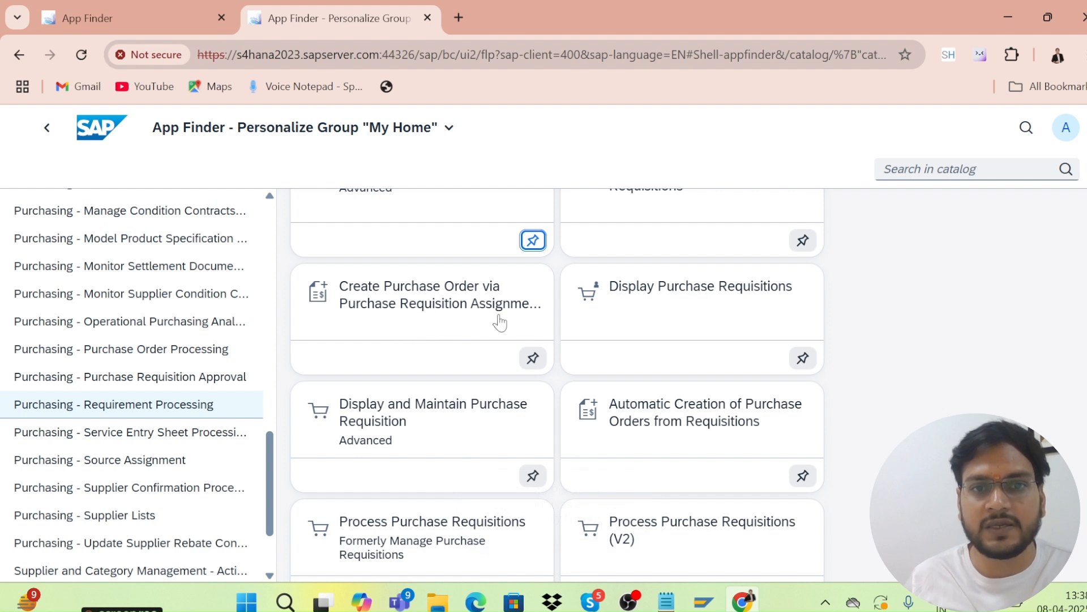
click(532, 358)
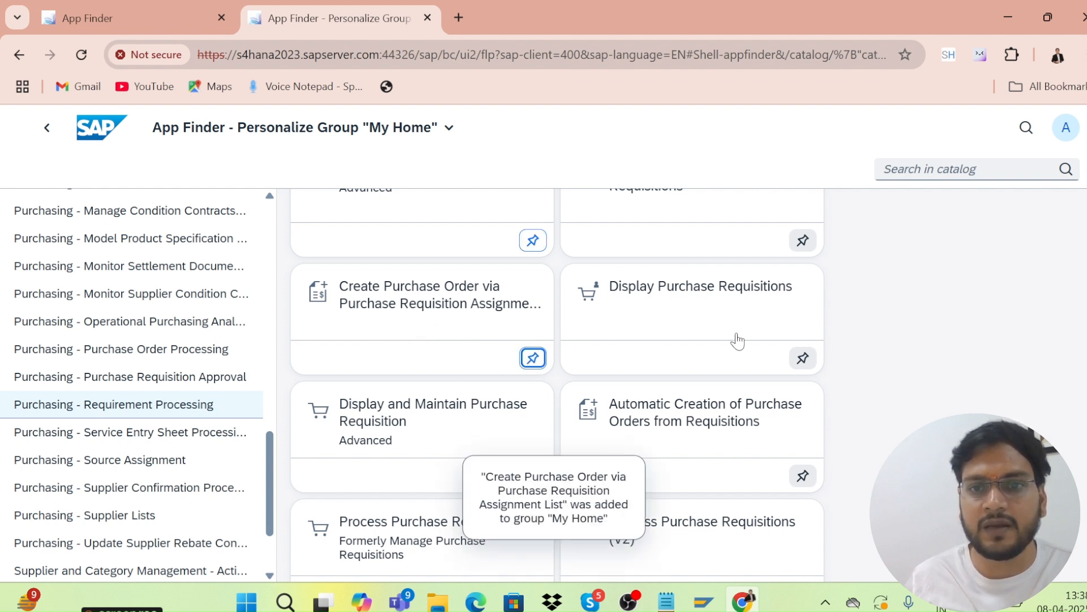
click(803, 358)
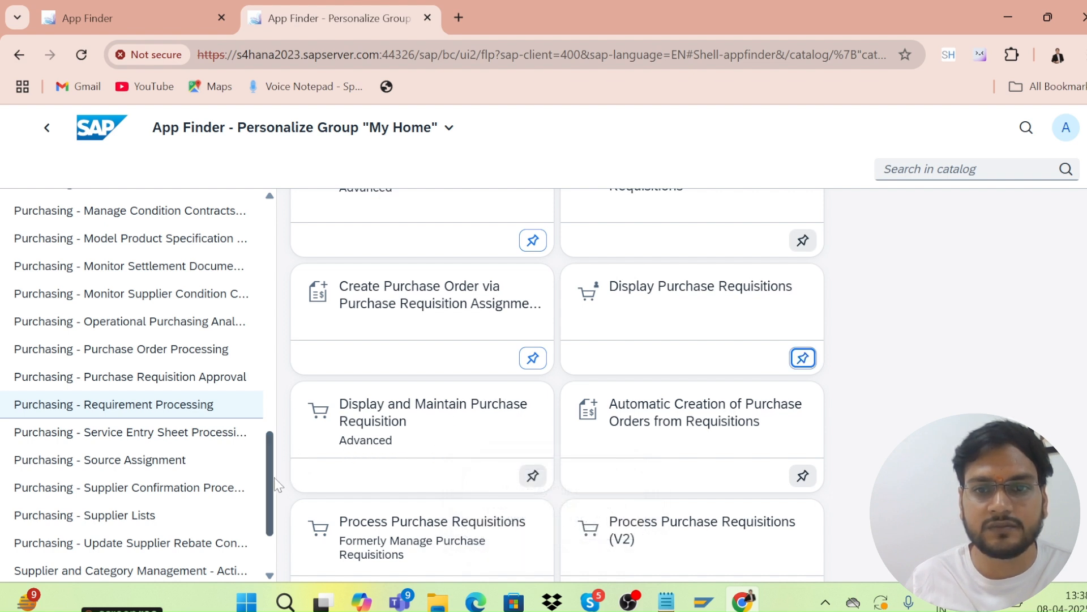
Look through the Service Entry Sheet Processing and Purchasing - Source Assignment catalogs.
drag(274, 477, 280, 500)
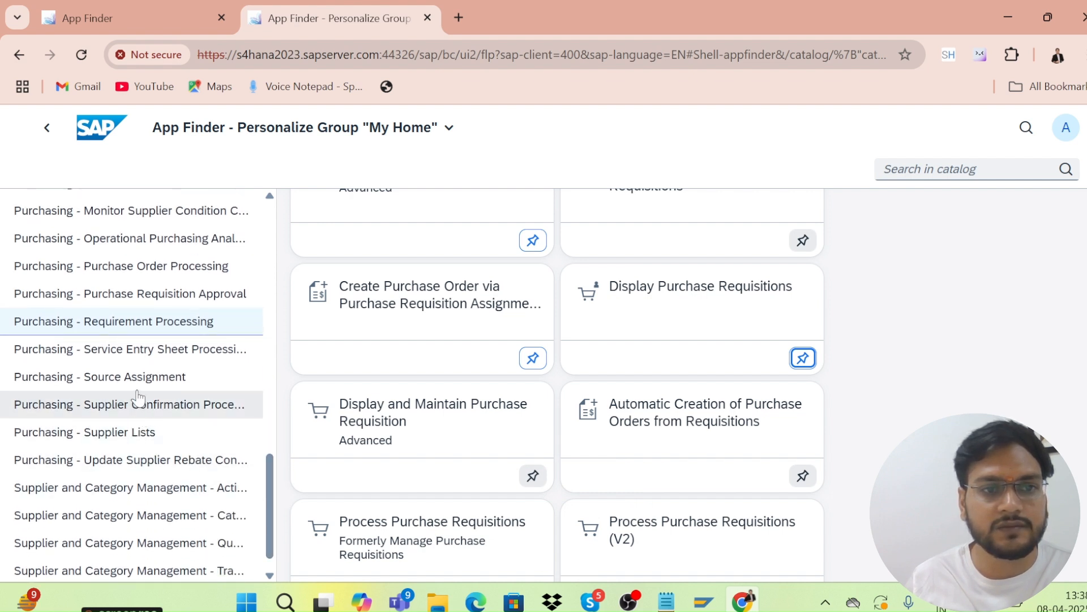
click(141, 355)
click(139, 376)
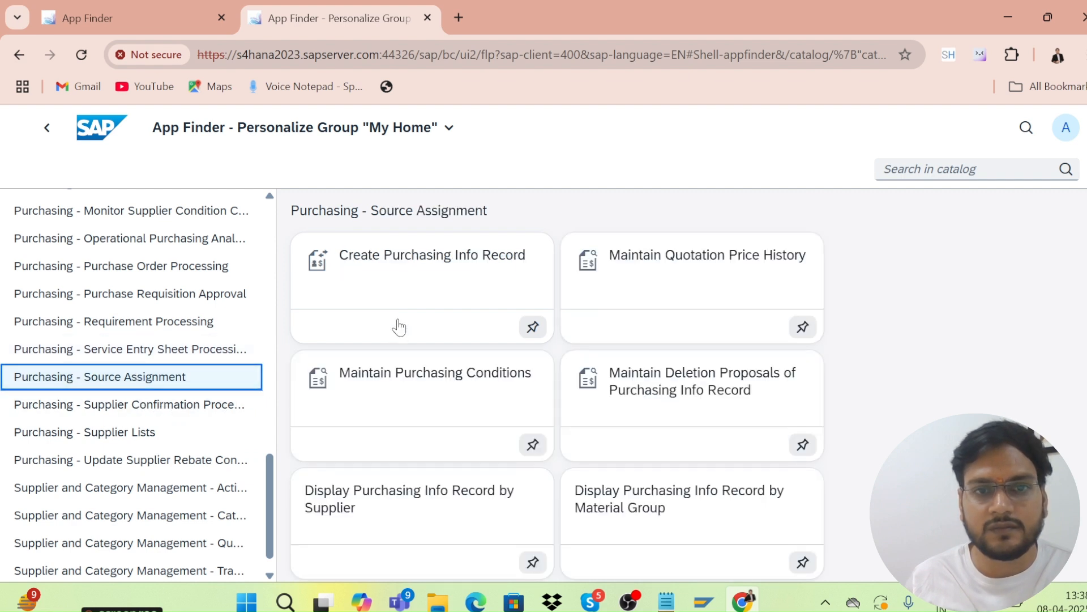
Pin the Create Purchasing Info Record and Maintain Purchasing Conditions tiles from Source Assignment to My Home.
click(532, 327)
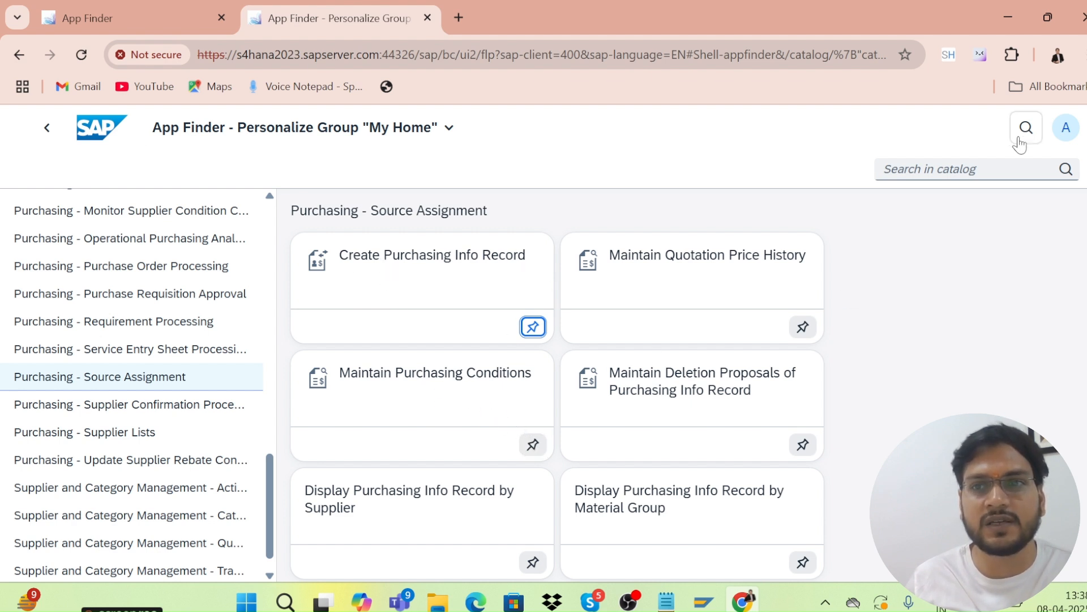
click(534, 446)
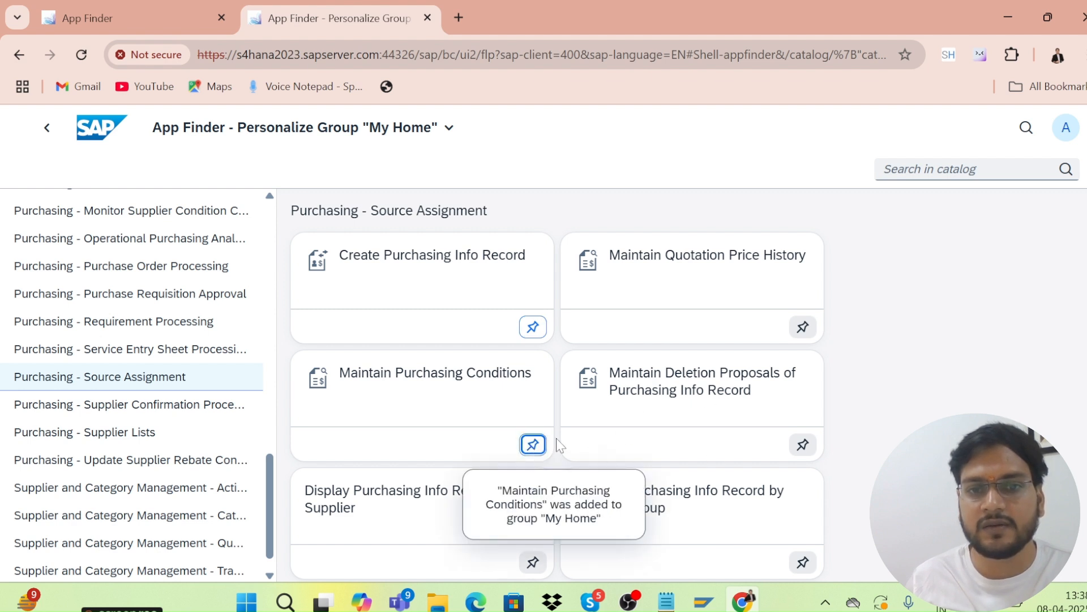
scroll(558, 446, down, 1)
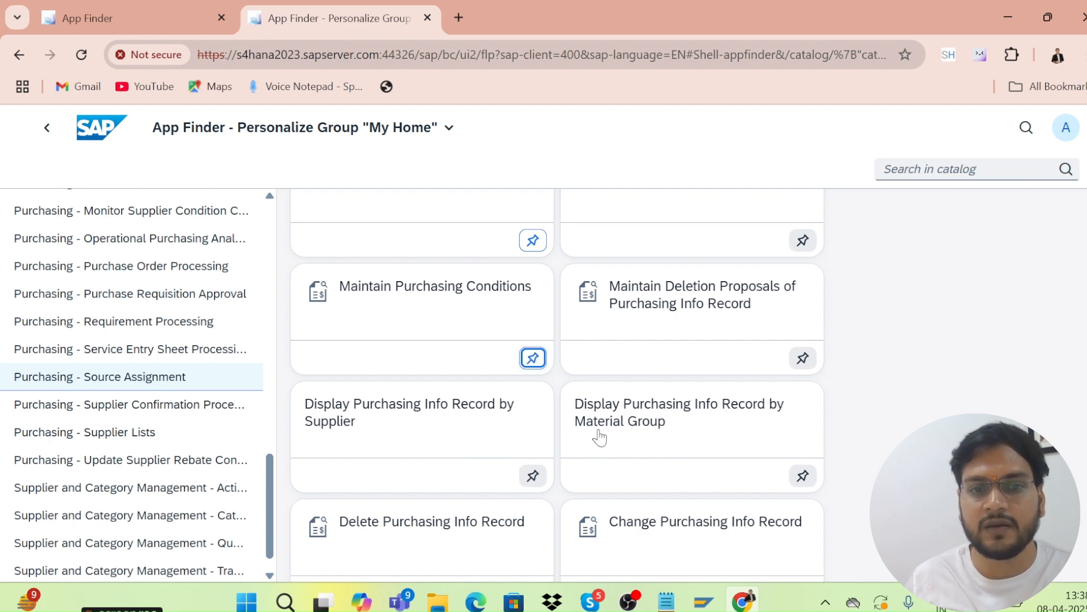
scroll(606, 431, down, 3)
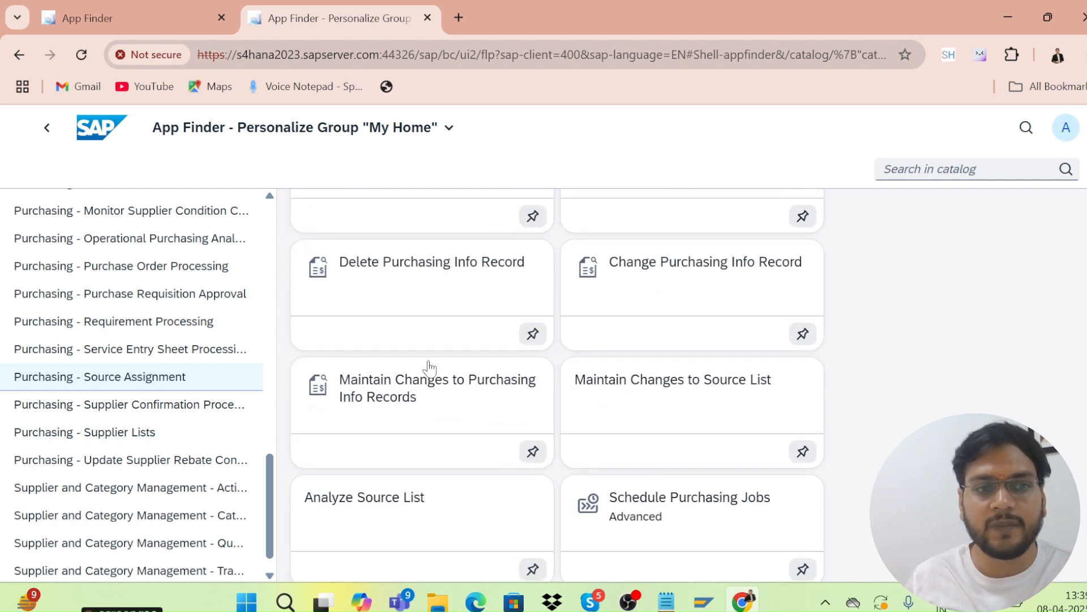
Step back through the viewed catalogs to Procurement Overview Page, then leave App Finder.
click(50, 134)
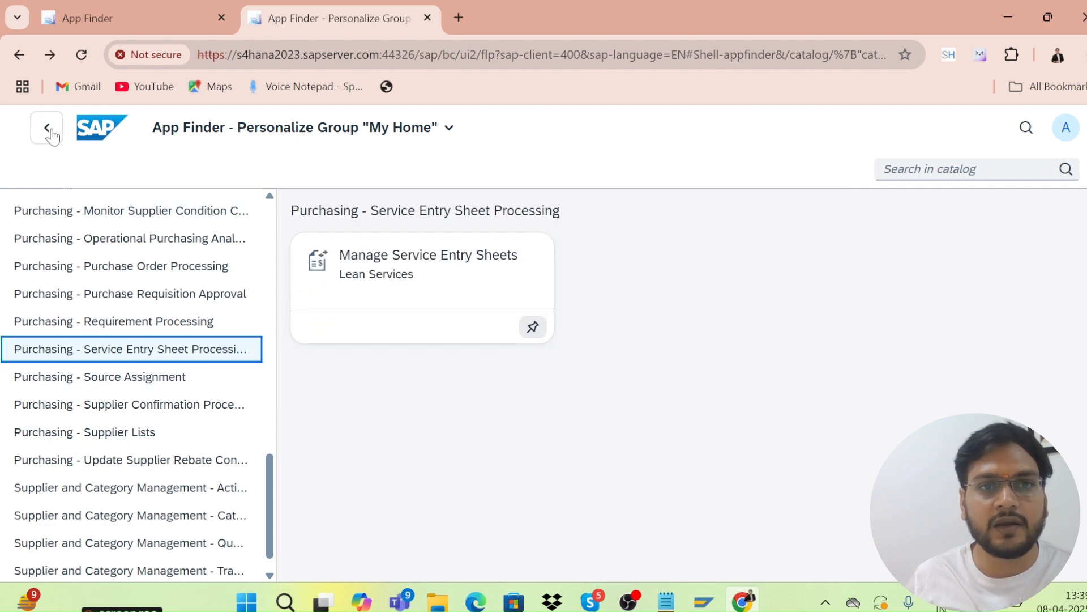
click(50, 134)
click(50, 133)
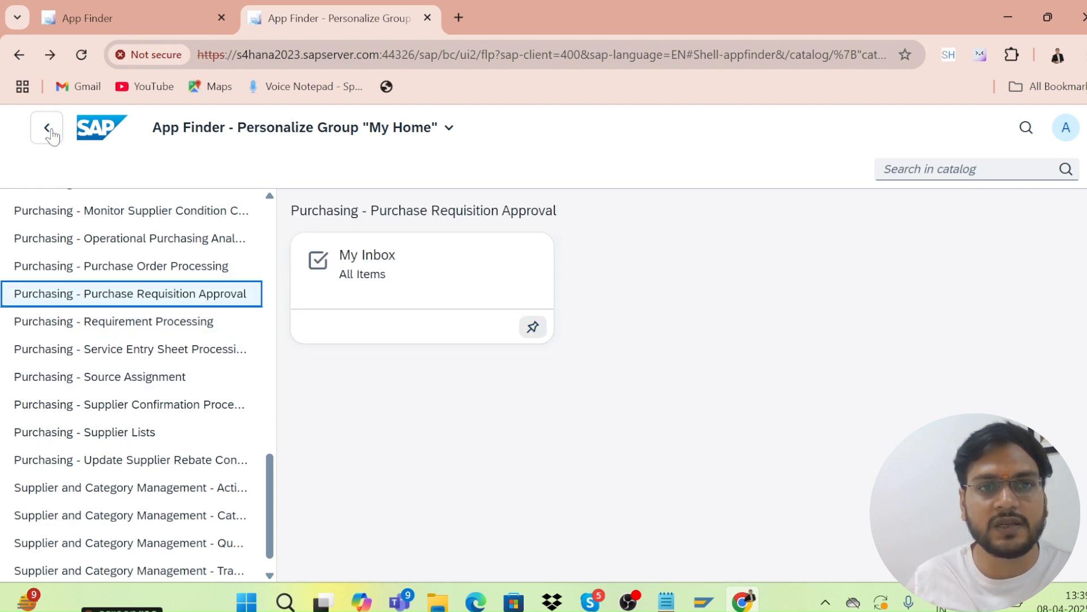
click(50, 134)
click(50, 134)
click(50, 134)
click(49, 134)
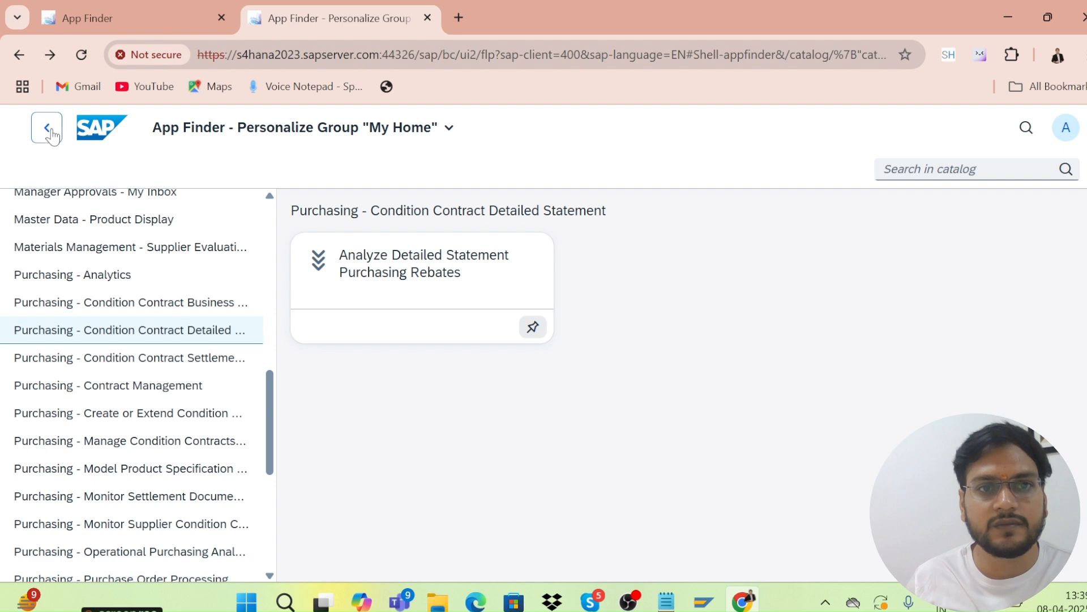
click(50, 133)
click(50, 133)
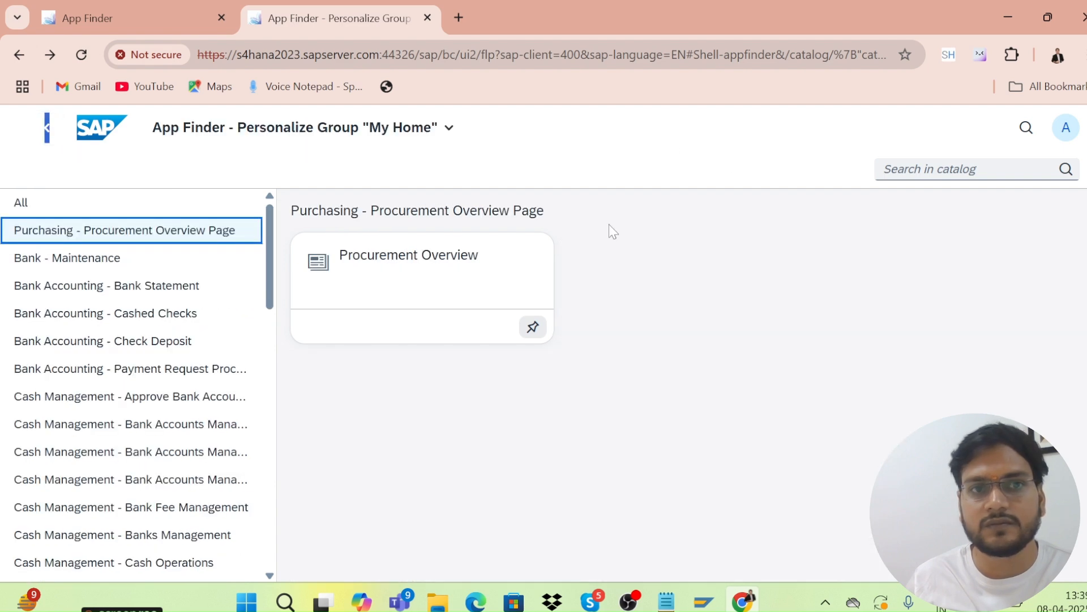
click(21, 54)
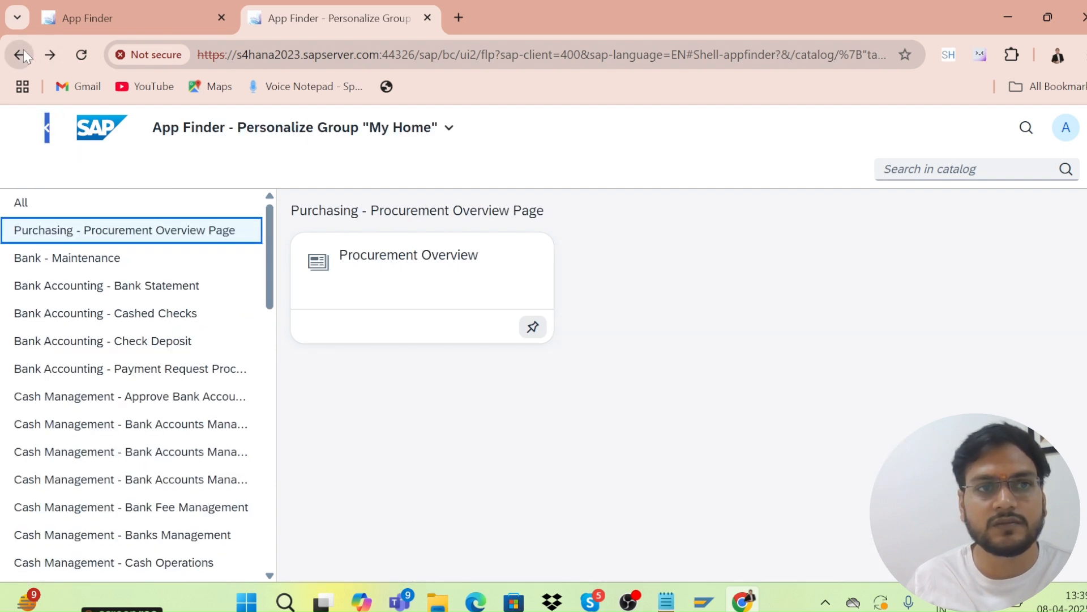
Save Home Page settings keeping 'Show one group at a time', then return to My Home.
click(1060, 136)
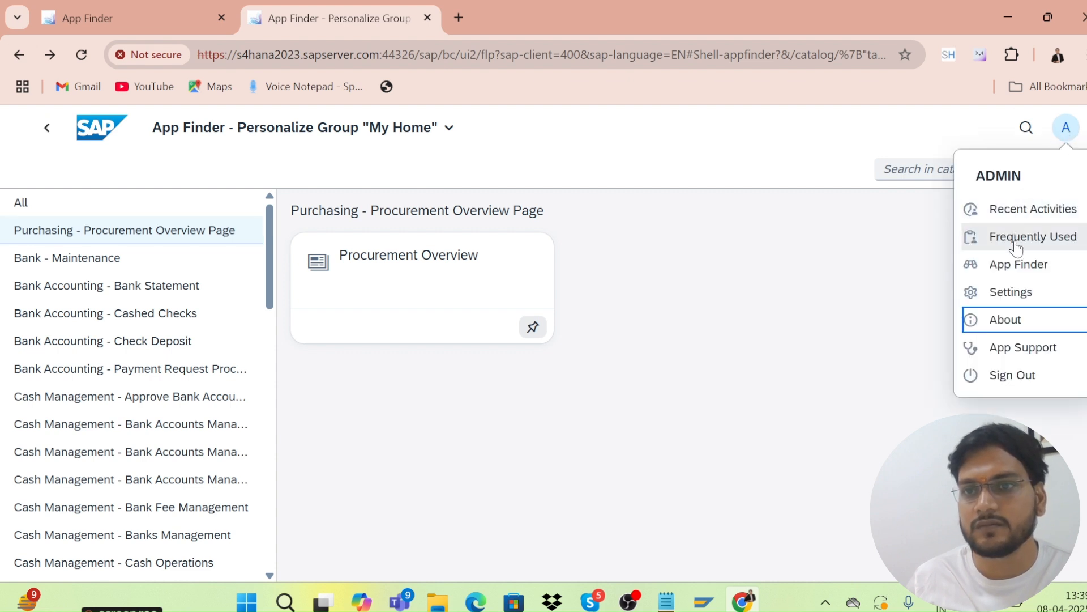
click(1014, 293)
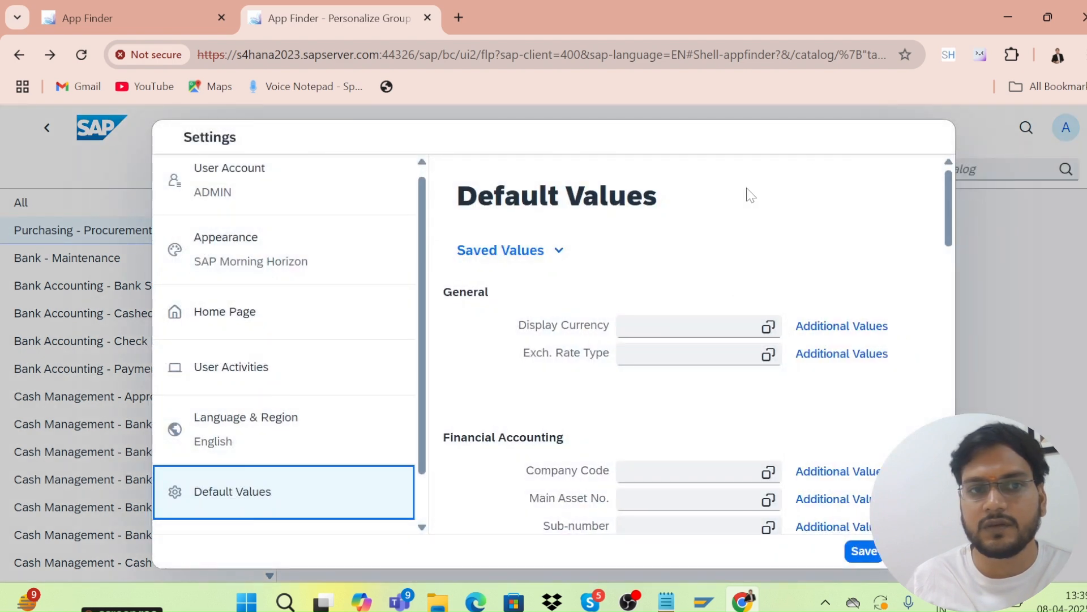
click(262, 315)
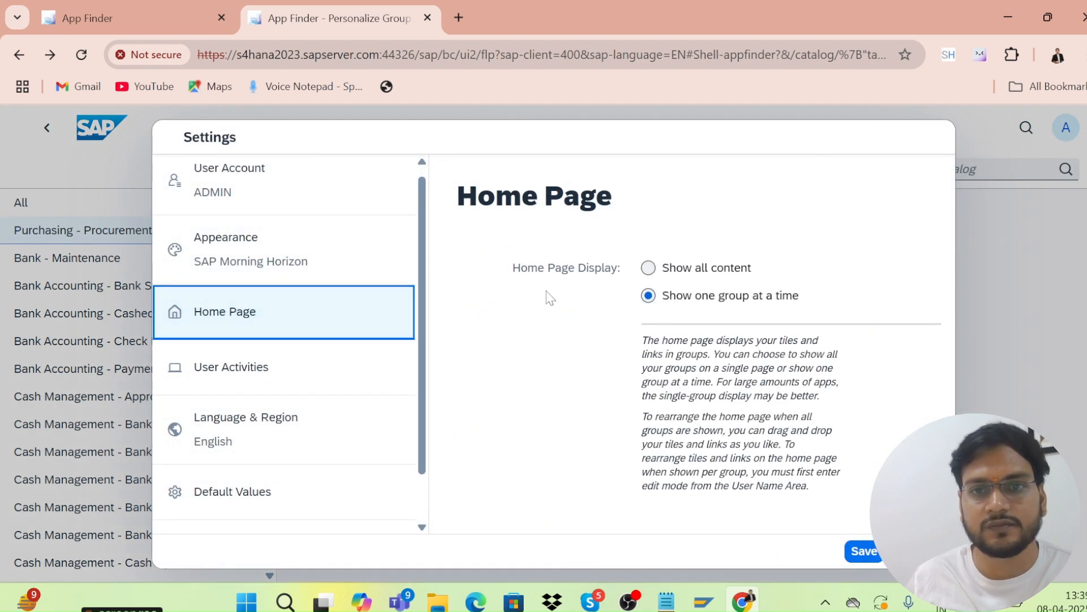
click(859, 552)
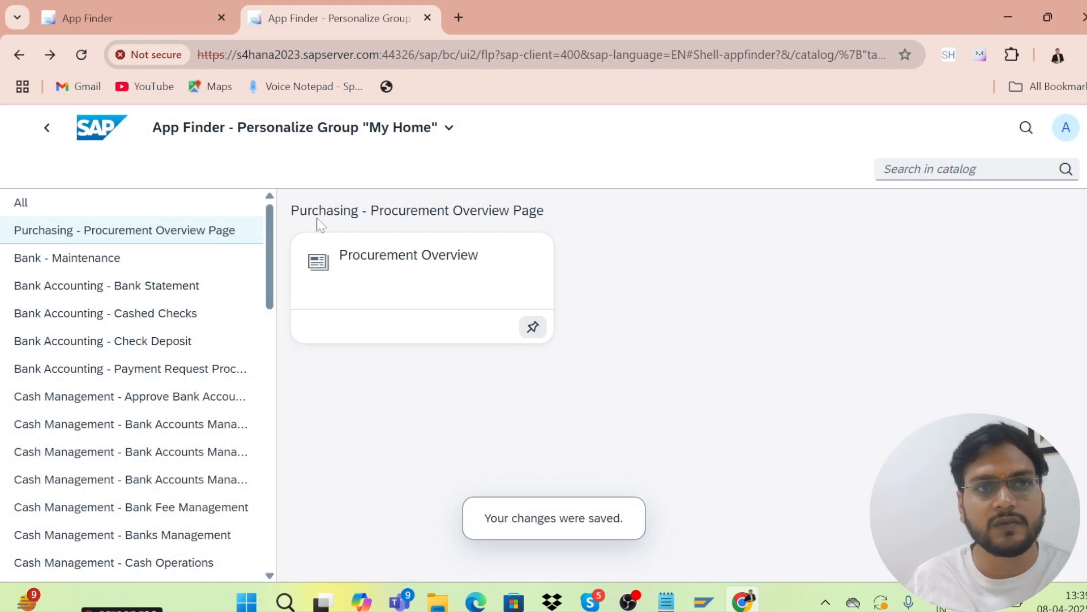
click(19, 54)
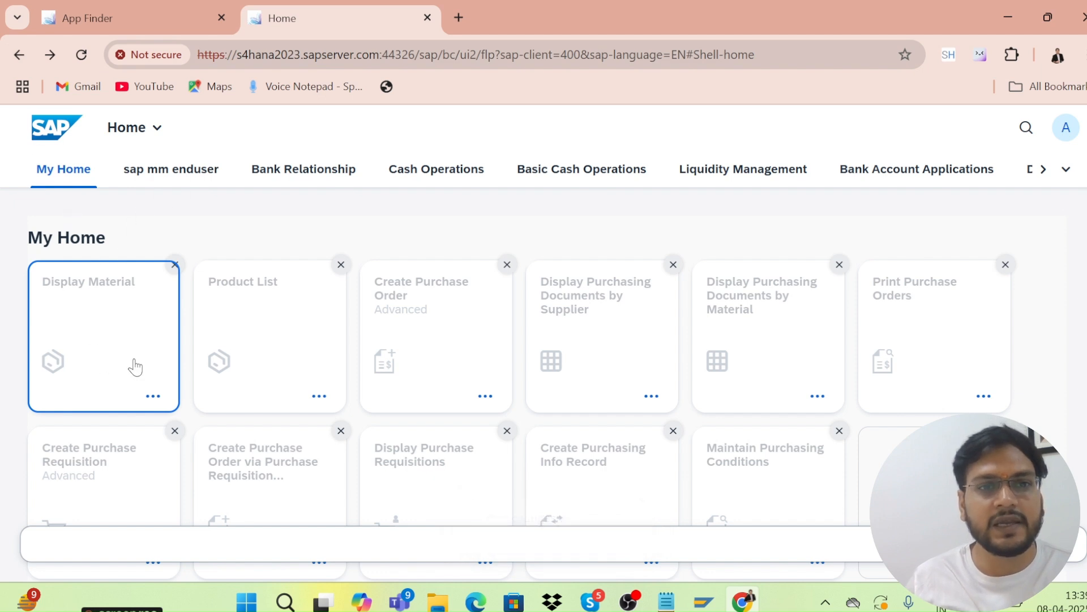
Exit tile editing mode on the My Home page.
scroll(194, 362, down, 3)
scroll(195, 361, up, 1)
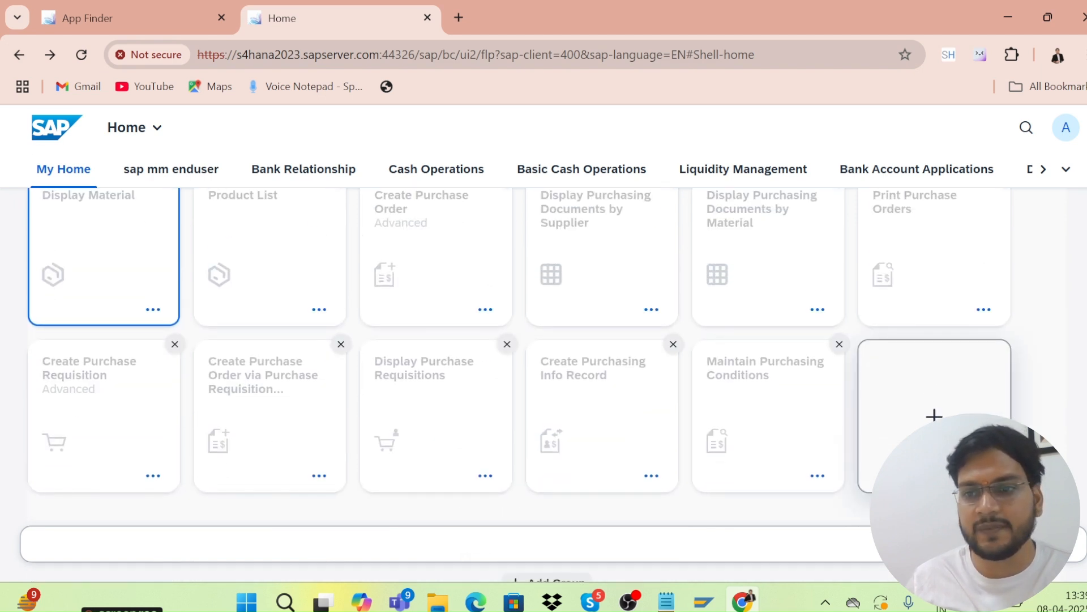
click(1054, 543)
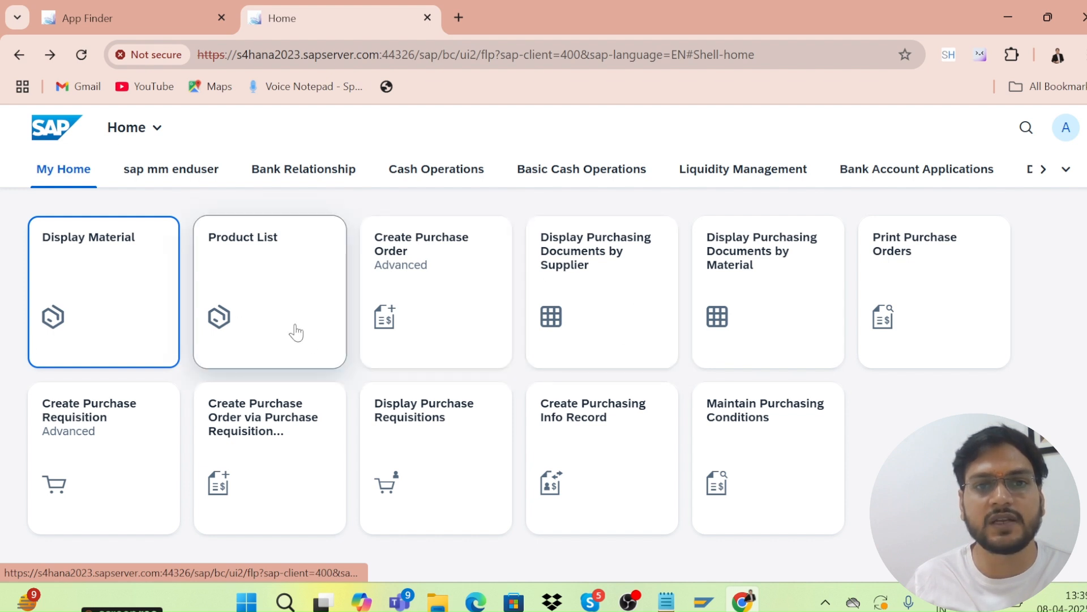
Open Create Purchase Order from its tile, focus the Supplier field, and switch to SAP GUI.
click(386, 318)
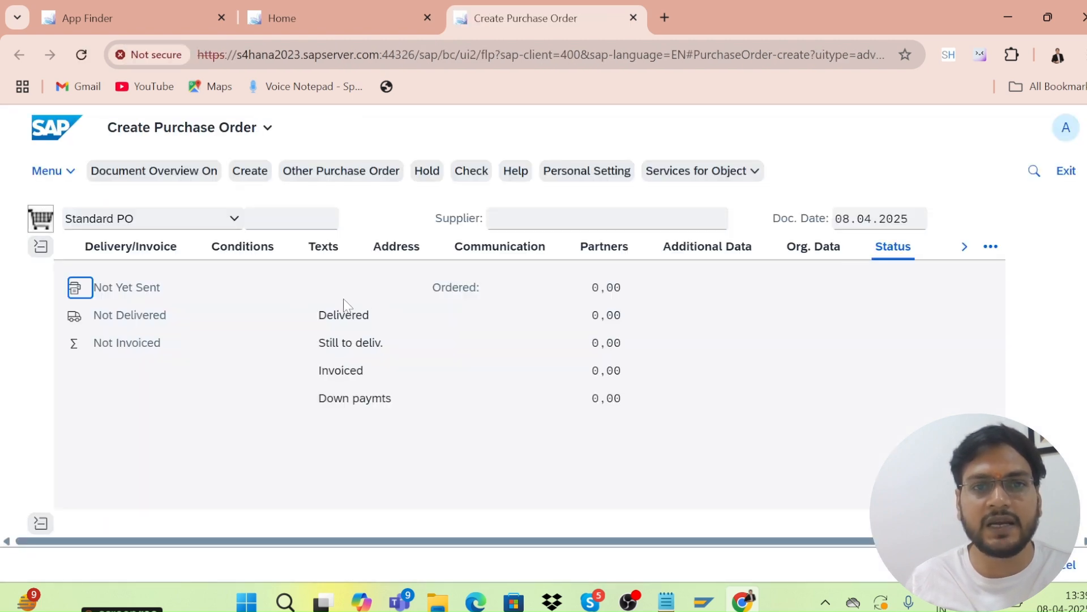
click(527, 219)
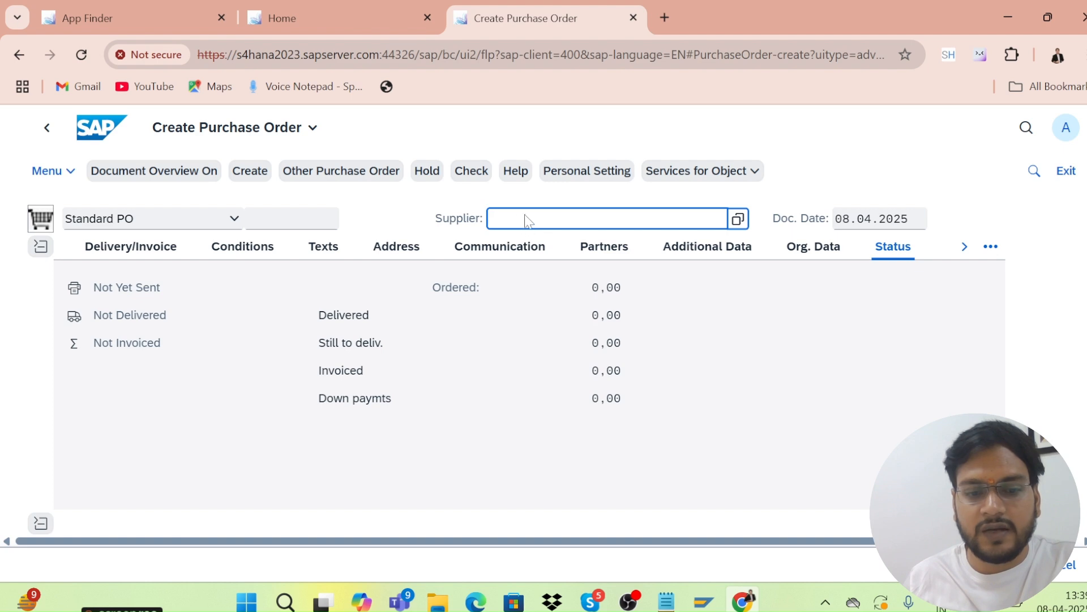
key(alt+Tab)
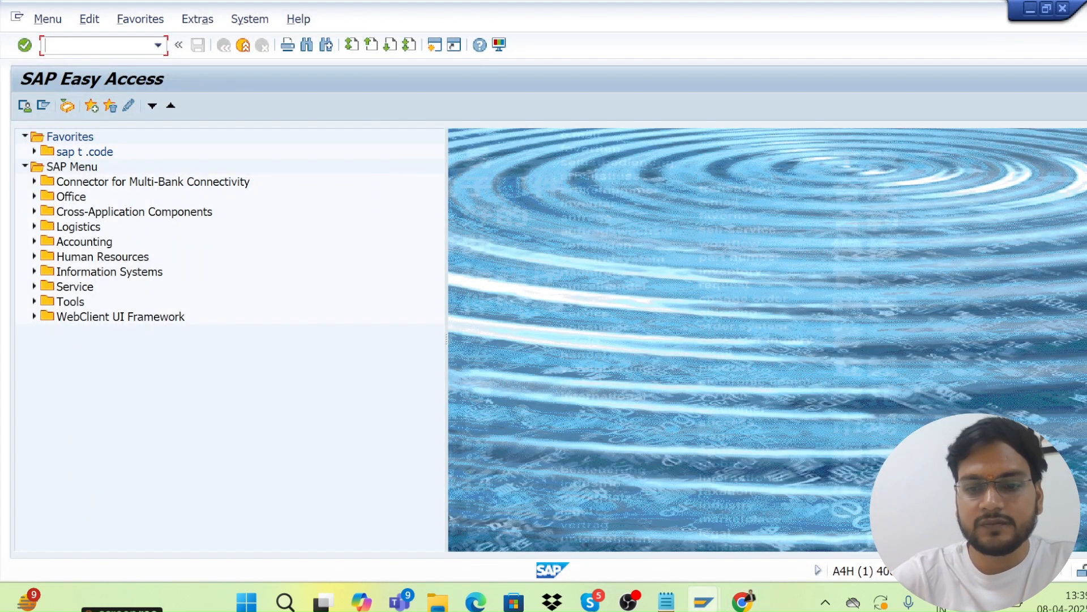
Run transaction MKVZ with empty Supplier and Purchasing Organization criteria to list suppliers.
text(mkvz)
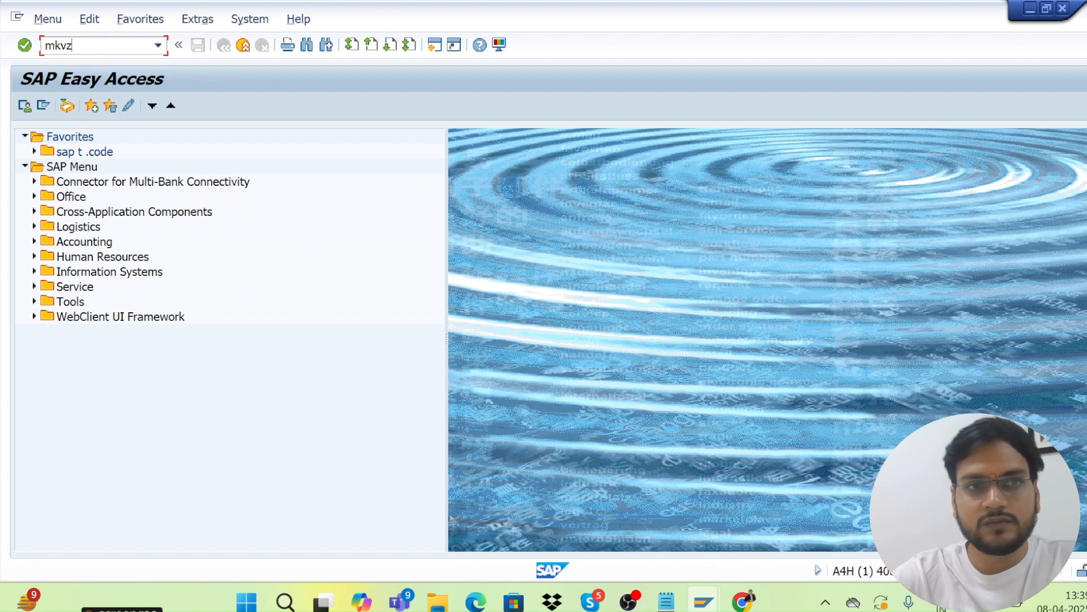
key(Return)
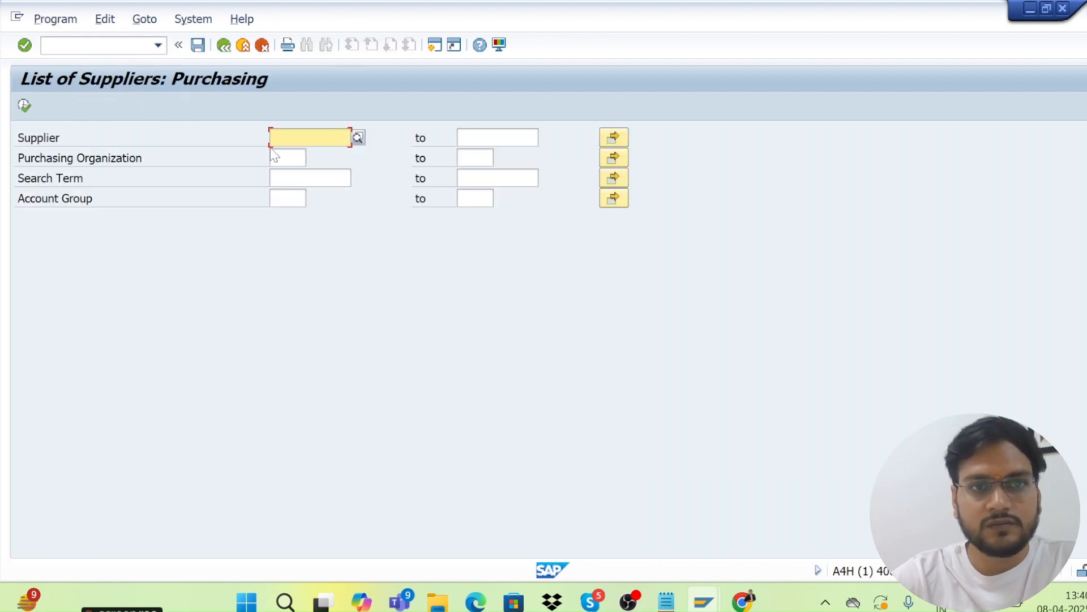
key(space)
key(BackSpace)
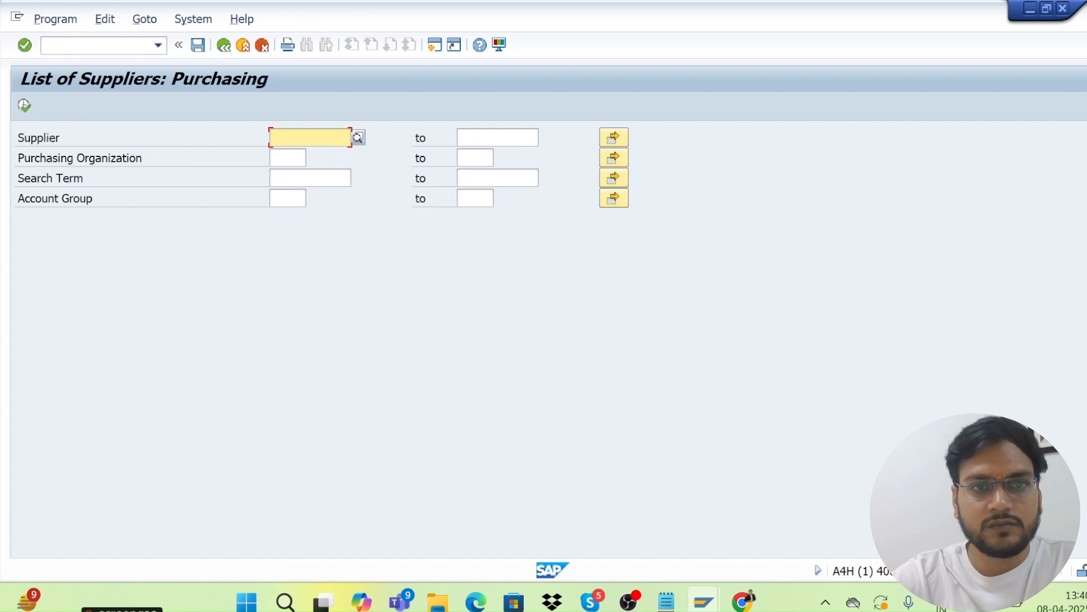
click(281, 157)
click(281, 157)
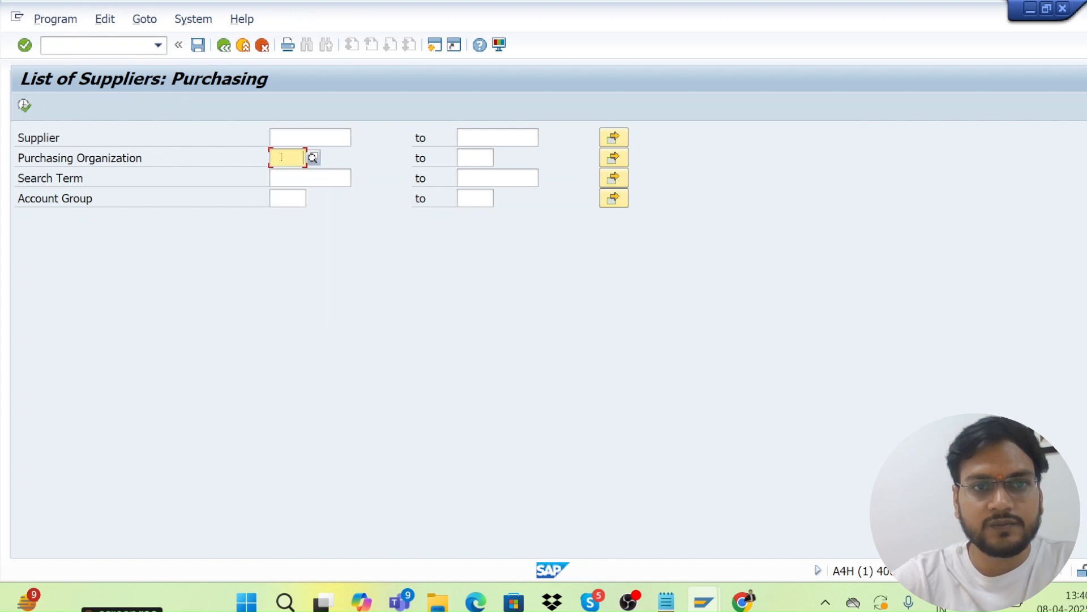
click(24, 107)
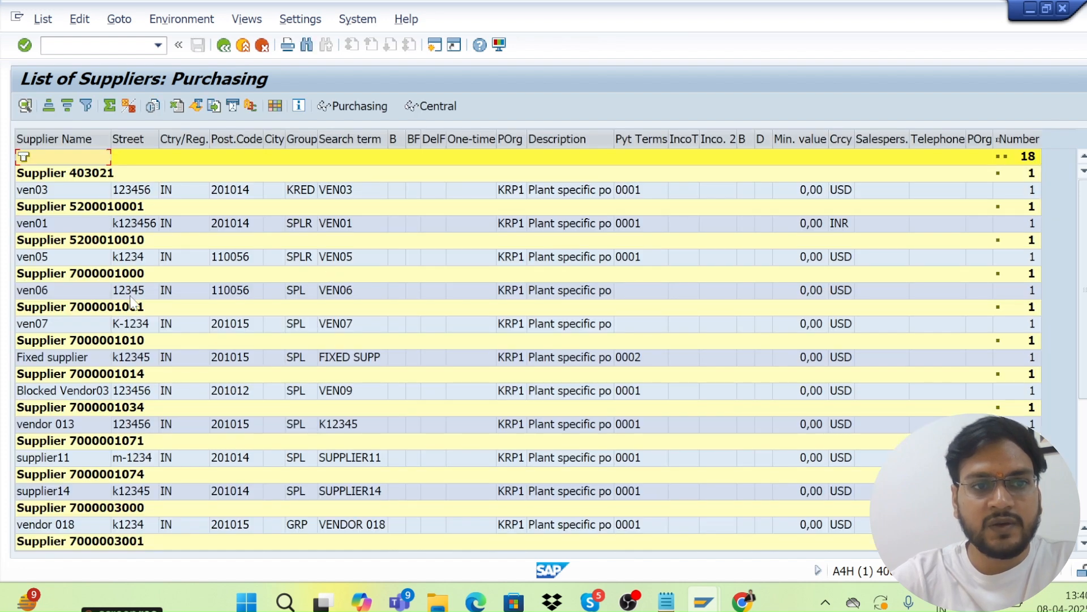
Copy supplier 013's business partner number from its record and return to Create Purchase Order.
double_click(112, 413)
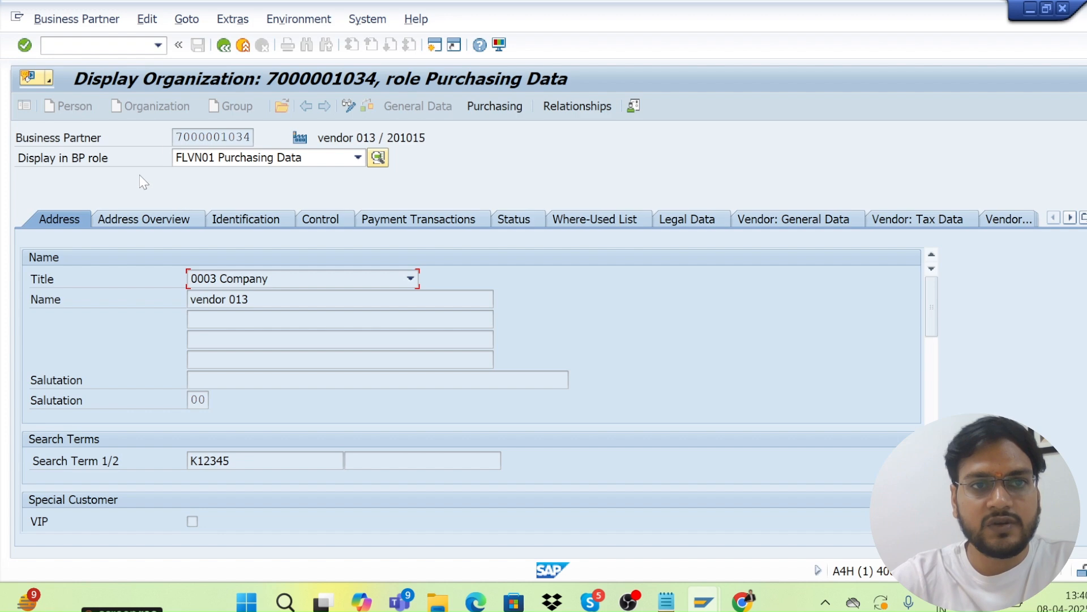
drag(175, 137, 251, 137)
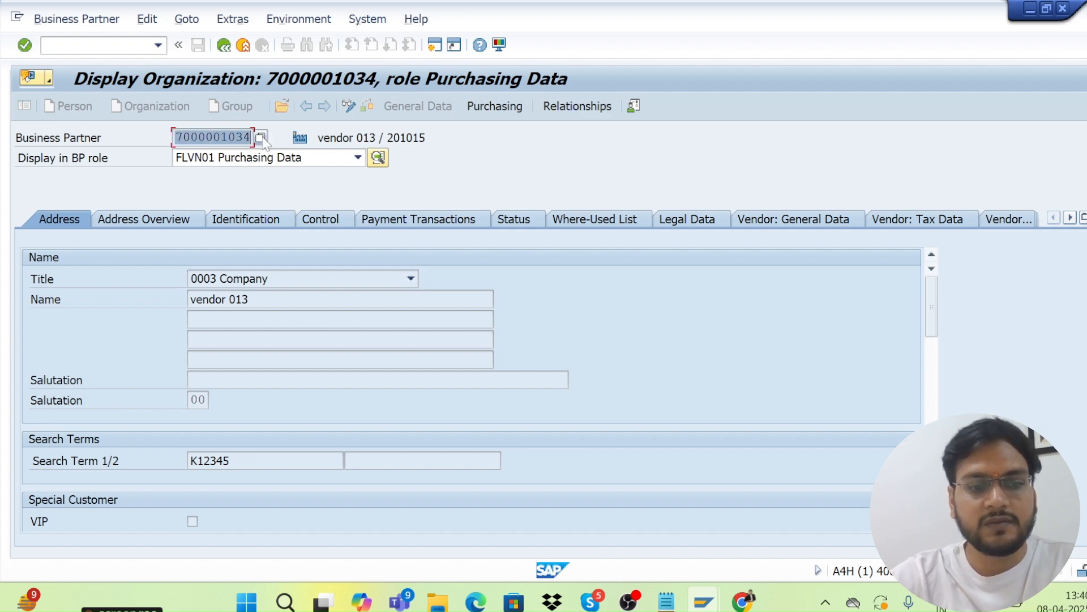
key(ctrl+c)
key(alt+Tab)
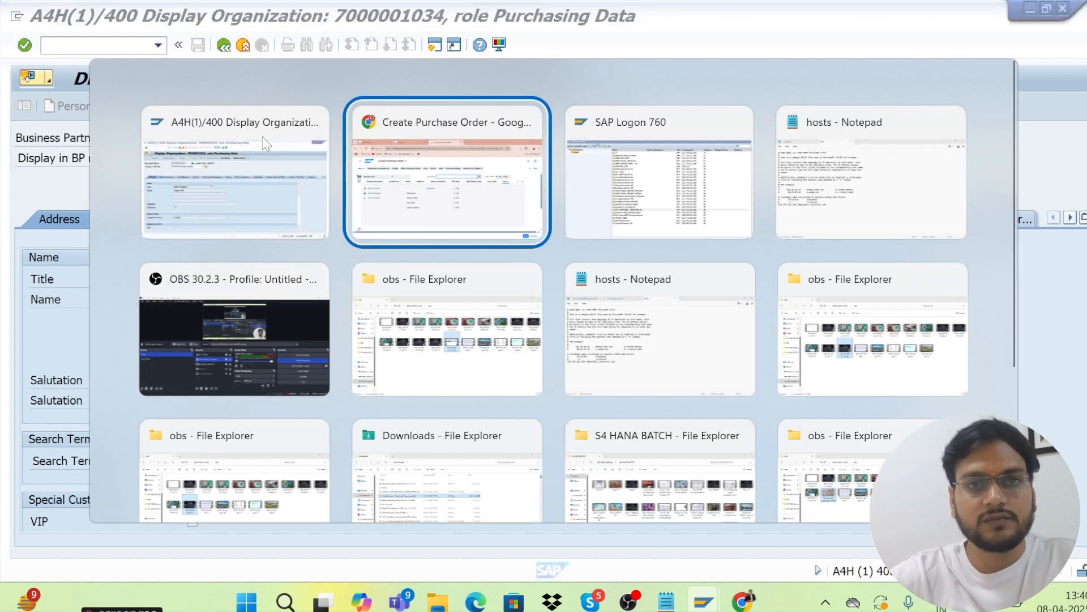
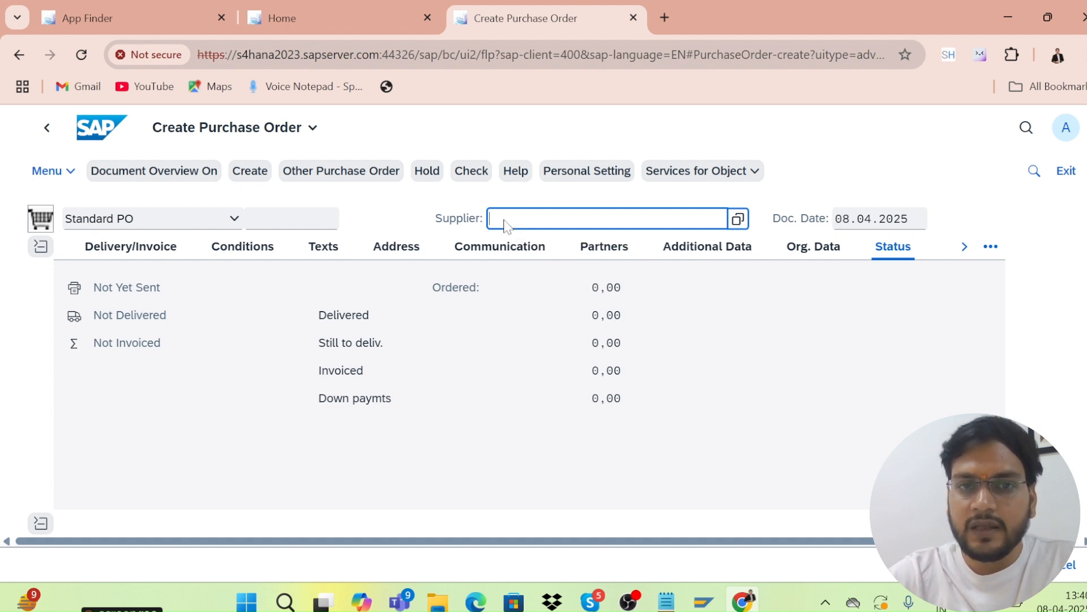
Paste the supplier number and set purchasing organisation KRP1 on the Org. Data tab.
key(ctrl+v)
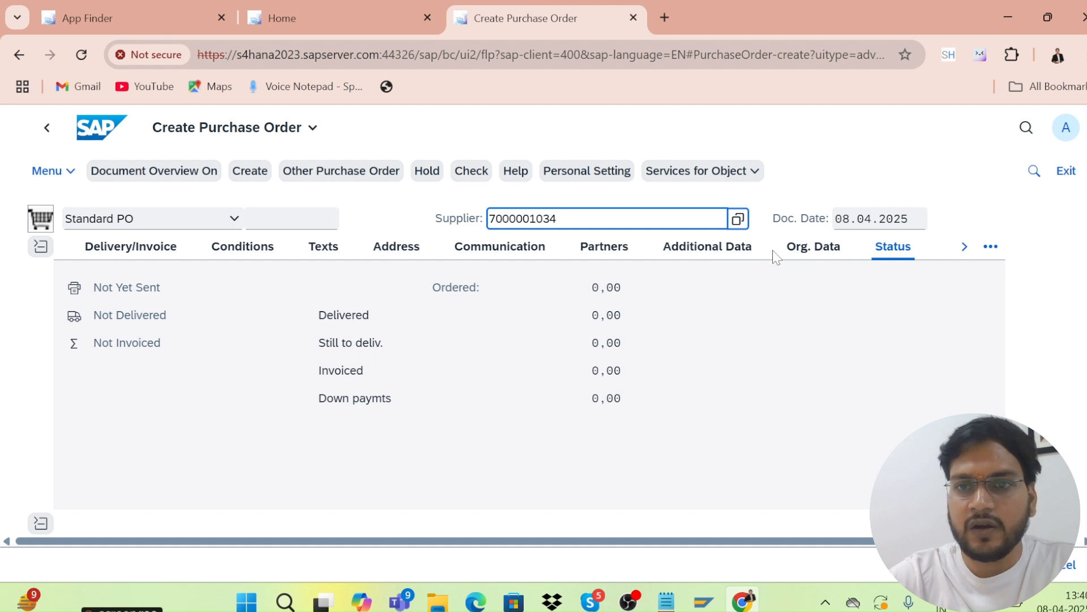
click(793, 250)
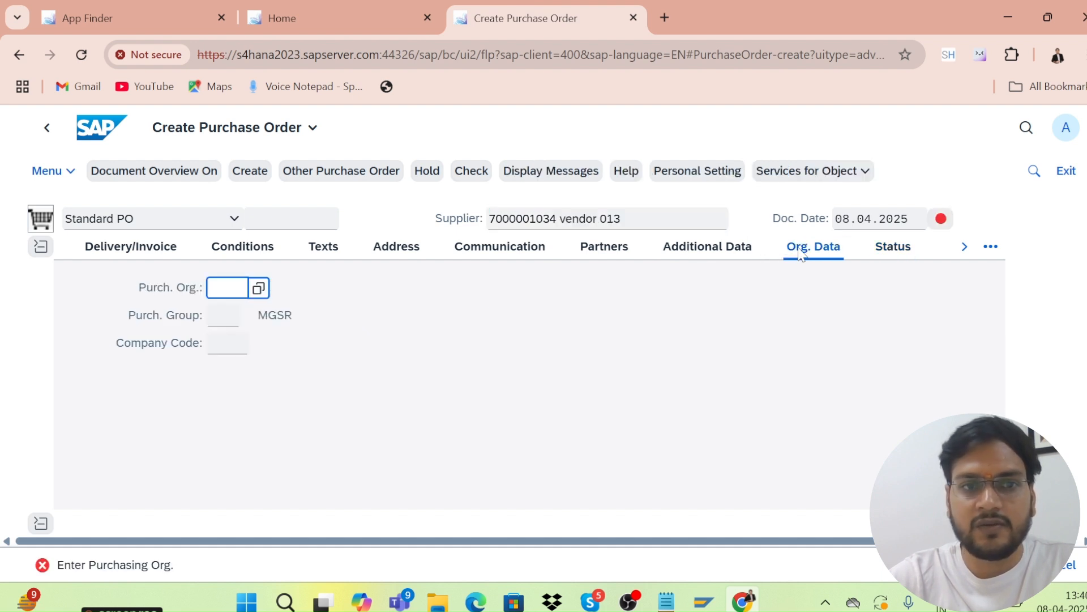
key(BackSpace)
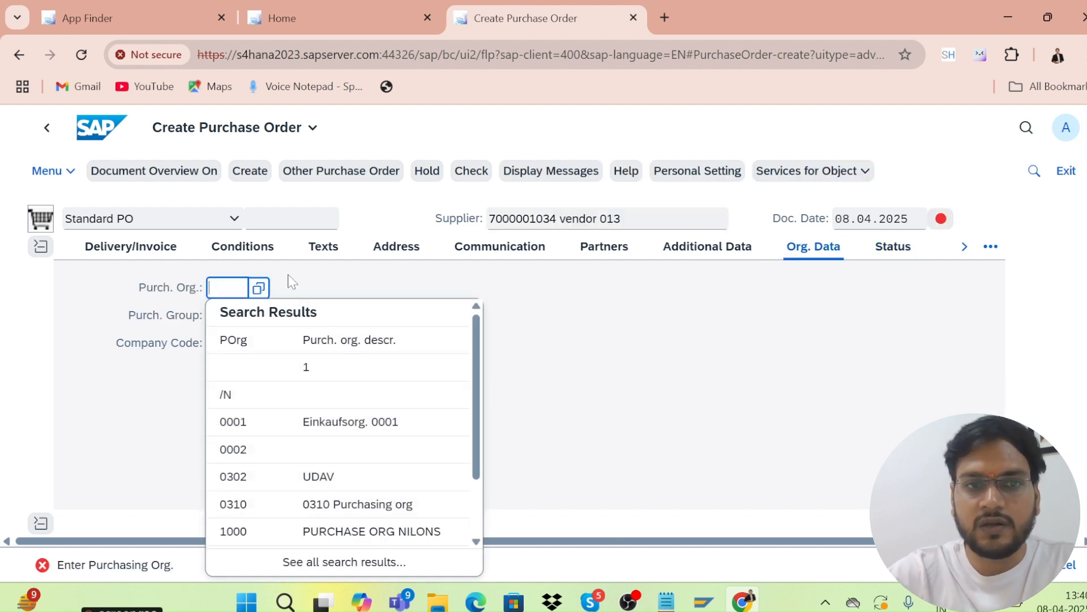
key(BackSpace)
text(krp1)
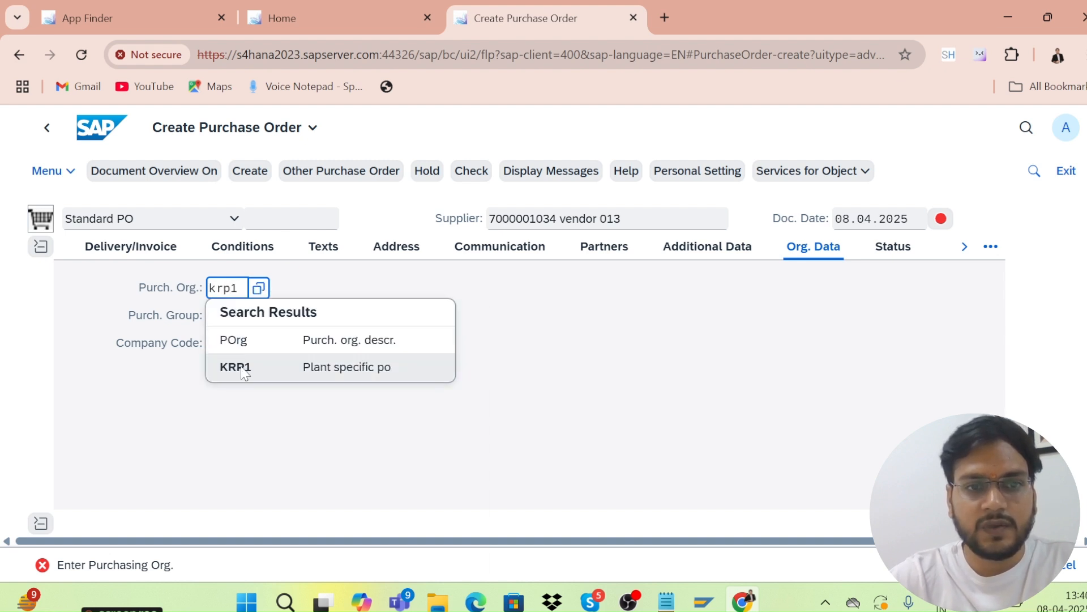
click(240, 366)
Set purchasing group 001 and begin entering company code KRIP.
click(219, 316)
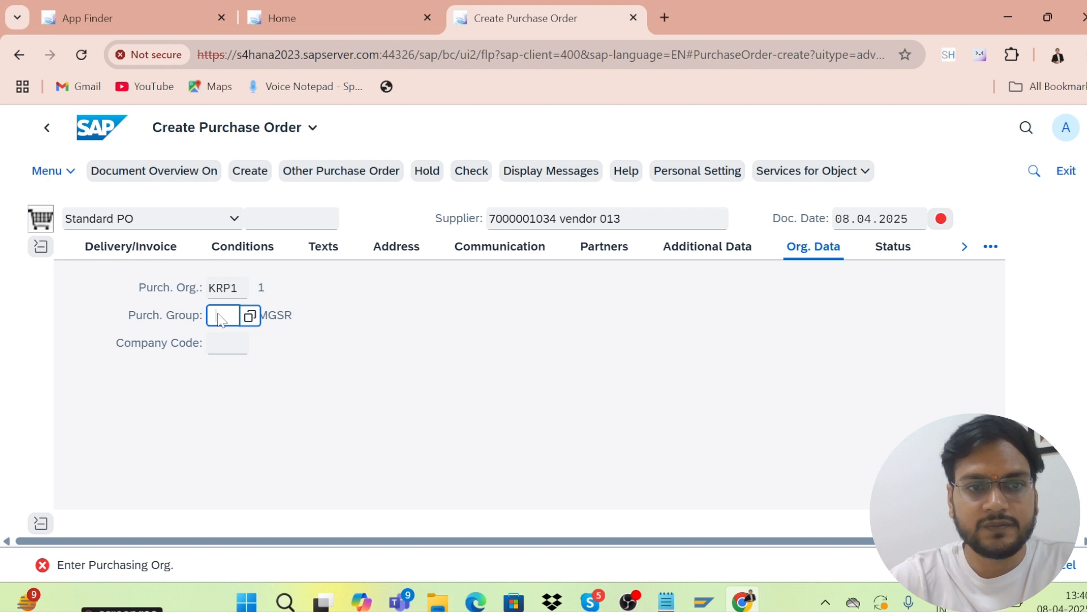
text(001)
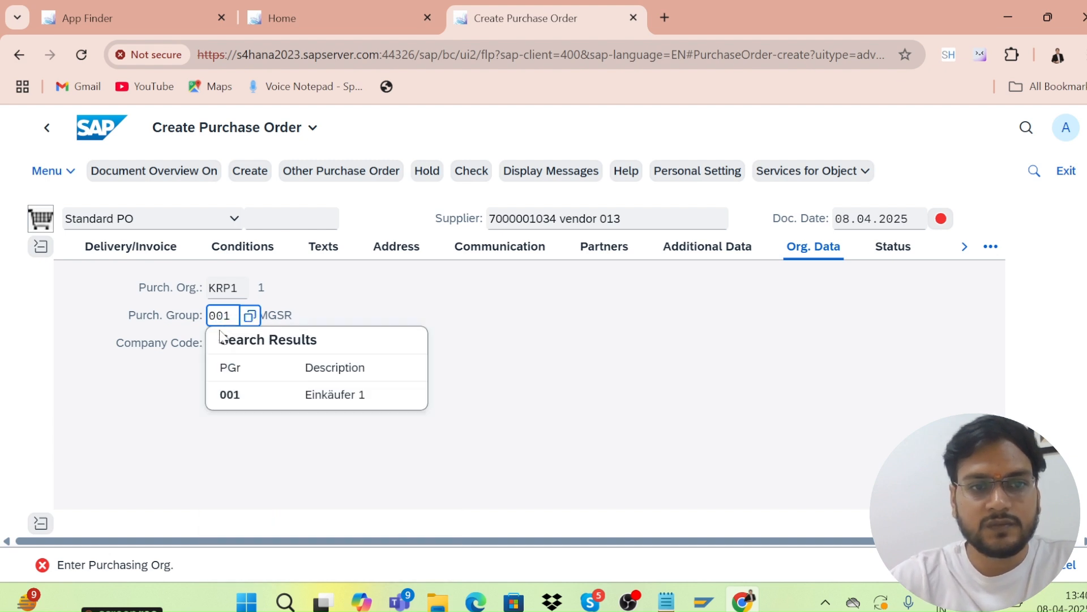
click(235, 395)
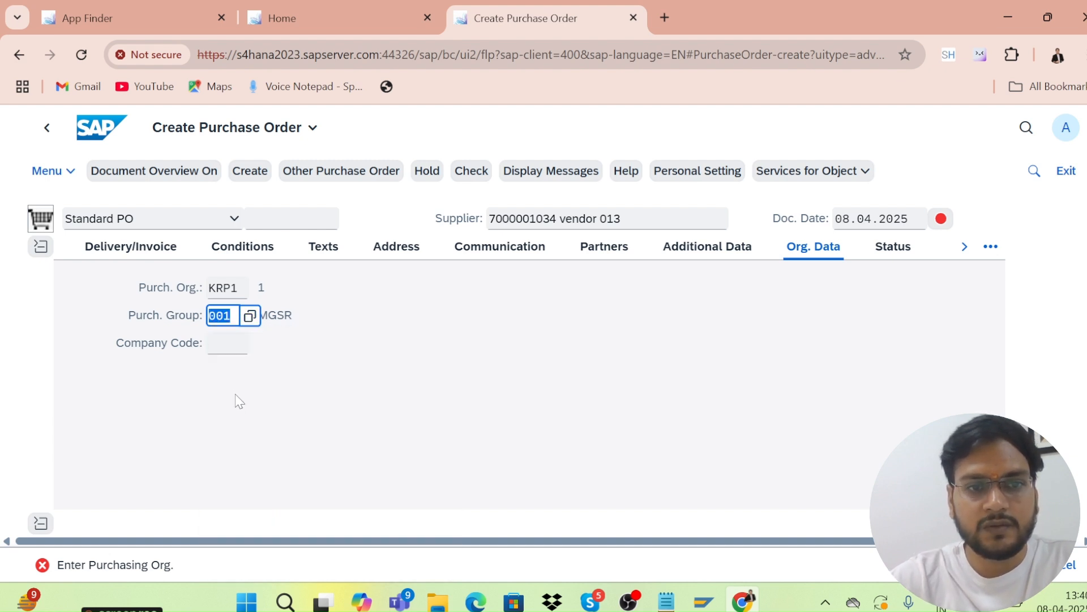
click(217, 352)
text(krip)
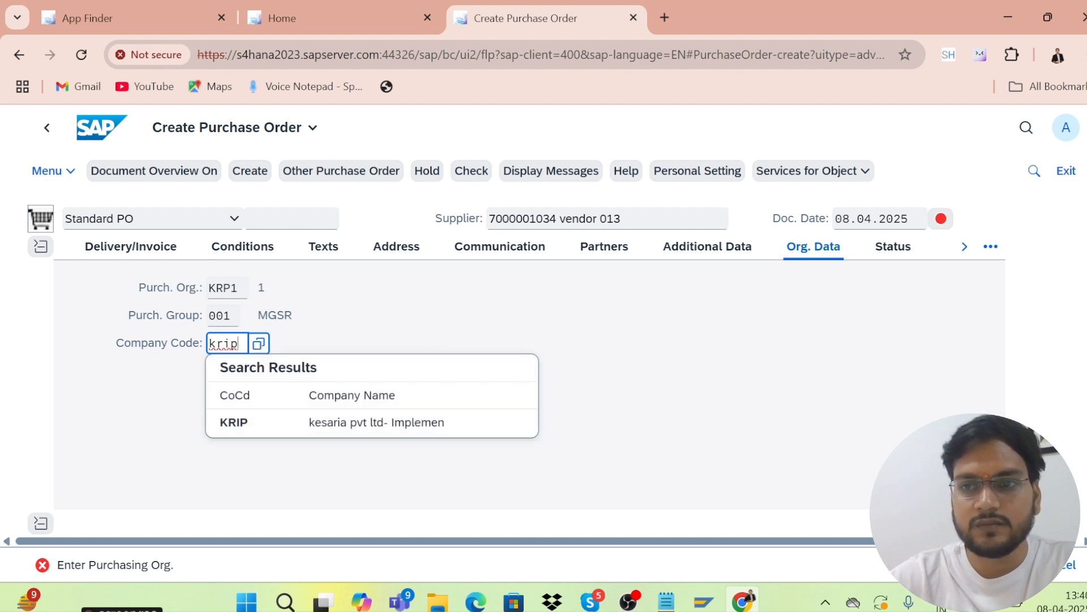
scroll(571, 396, down, 3)
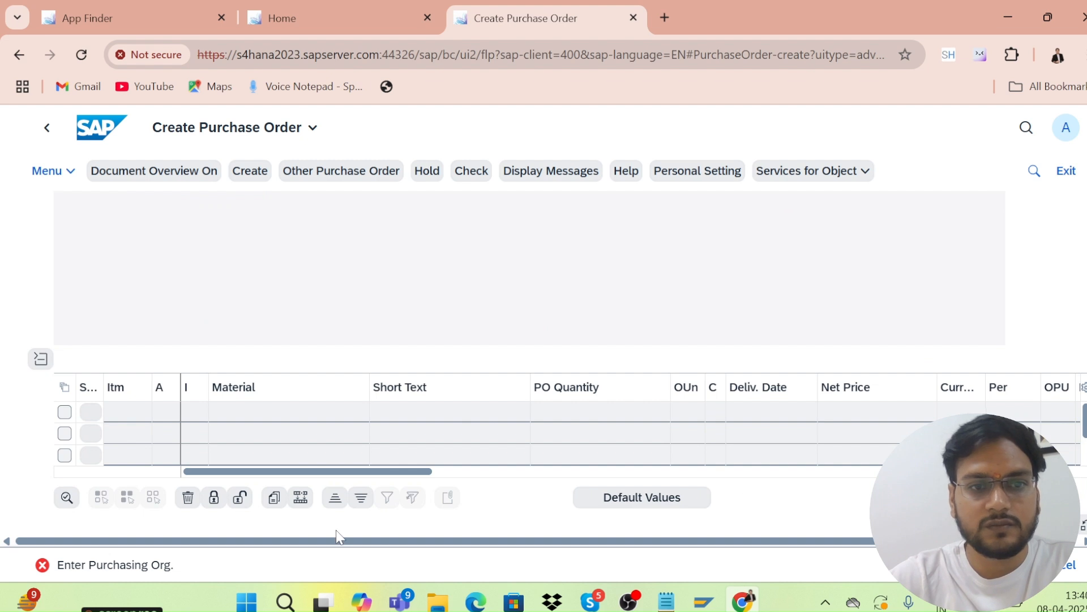
Enter material MAT02 with PO quantity 100 in the first item line.
click(238, 436)
text(m)
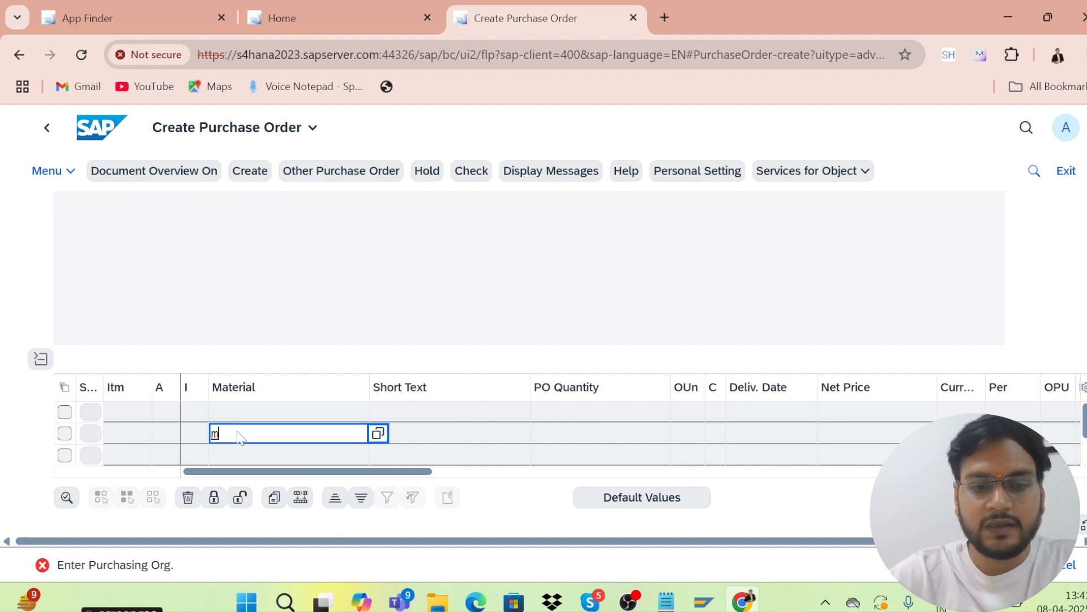
text(at02)
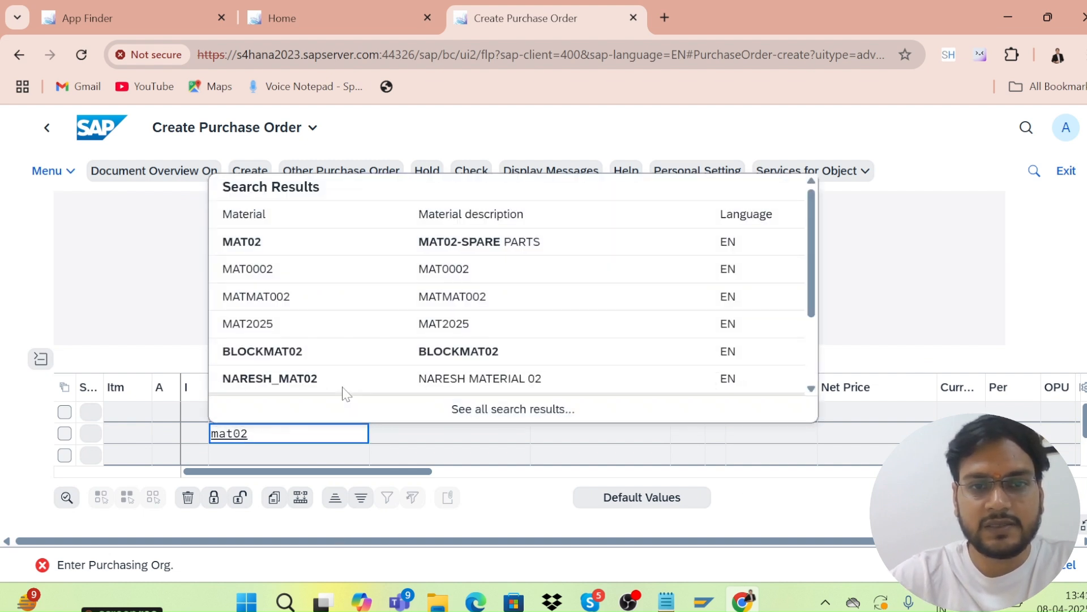
click(249, 243)
click(562, 437)
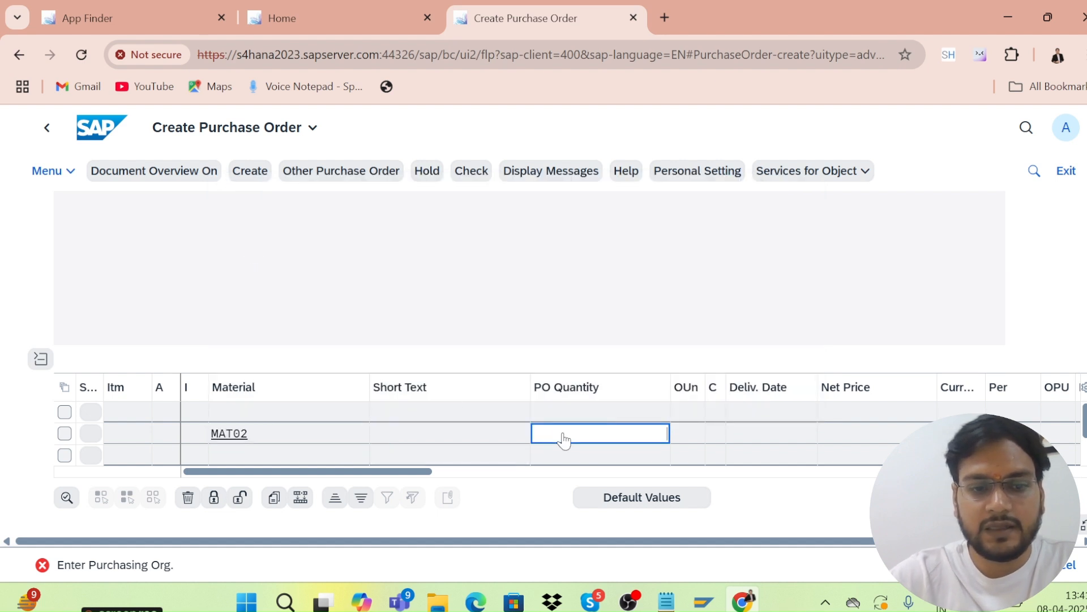
click(842, 442)
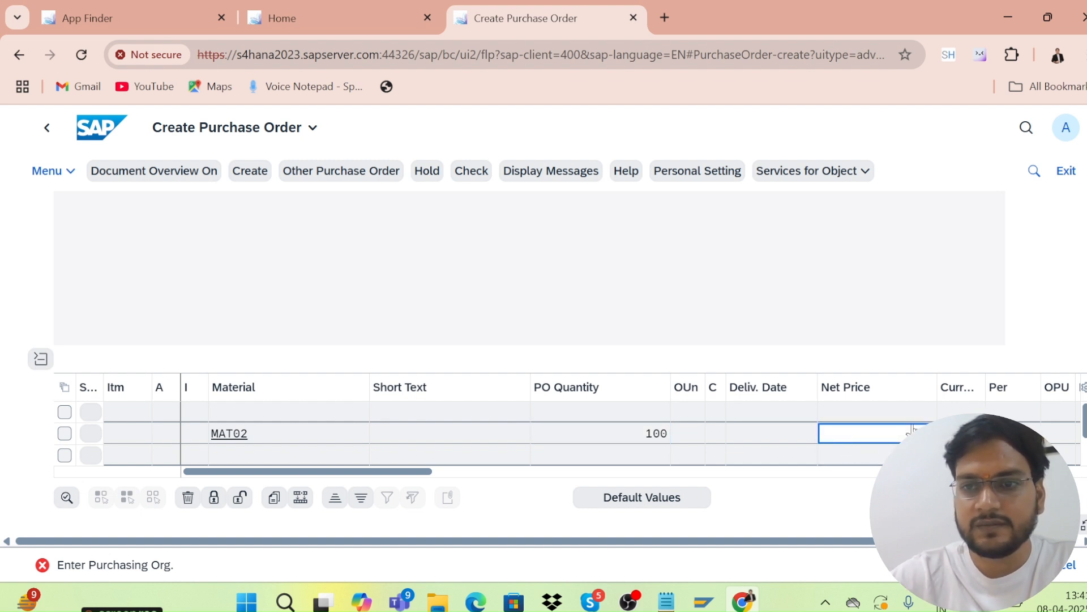
click(960, 435)
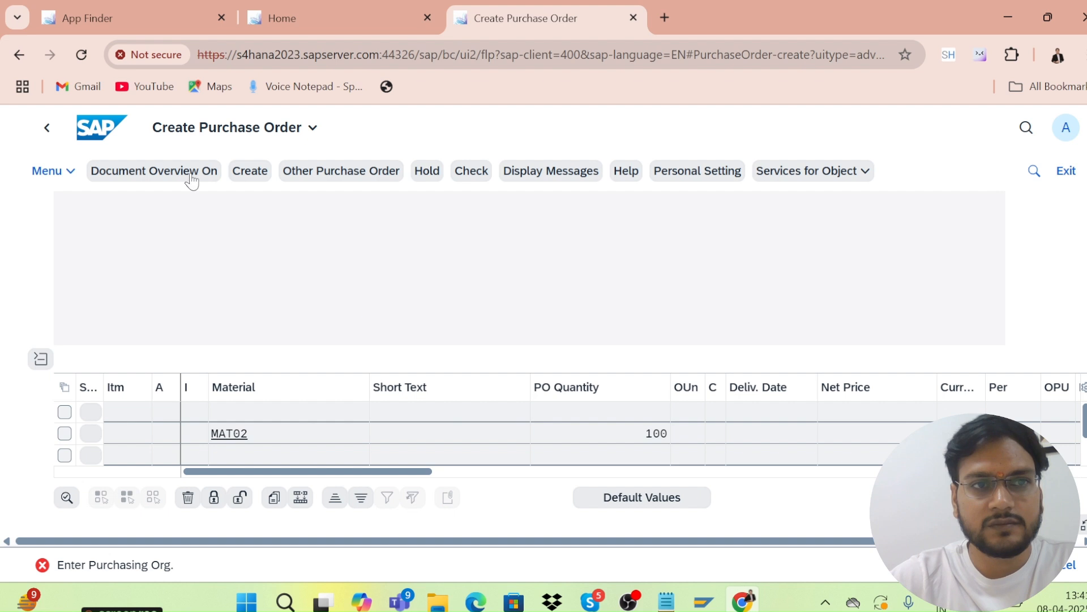
Reload the page and continue past the 'No data changed' notice to get a blank order form.
click(83, 54)
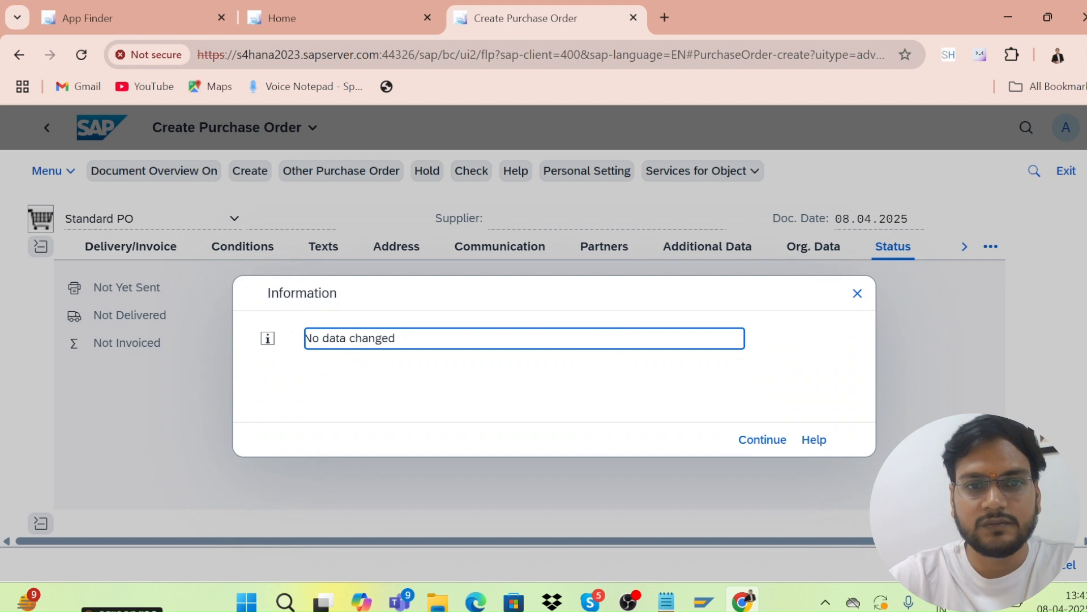
click(778, 446)
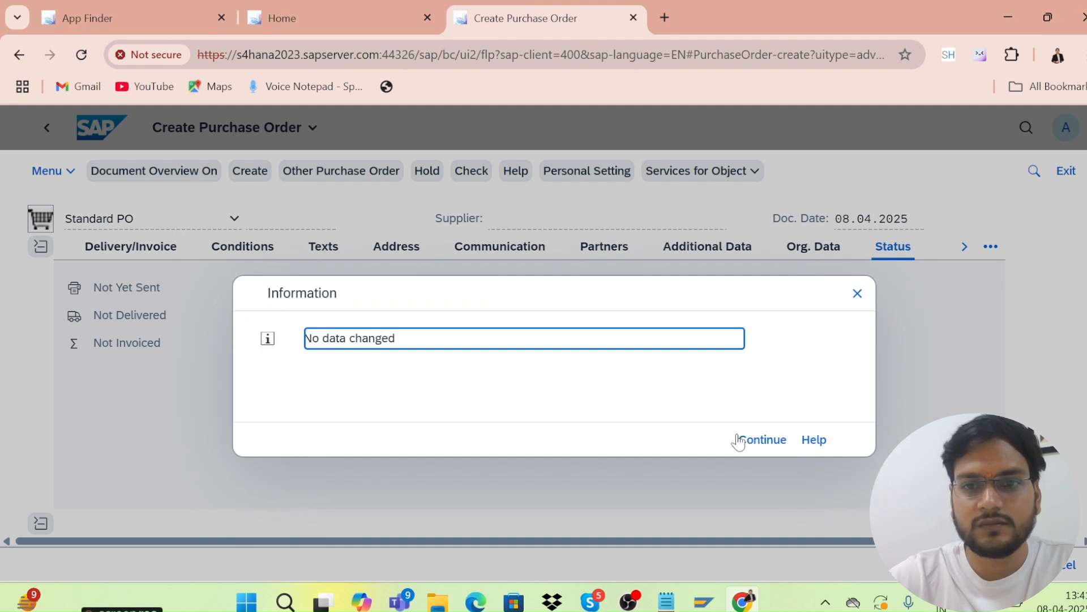
click(761, 442)
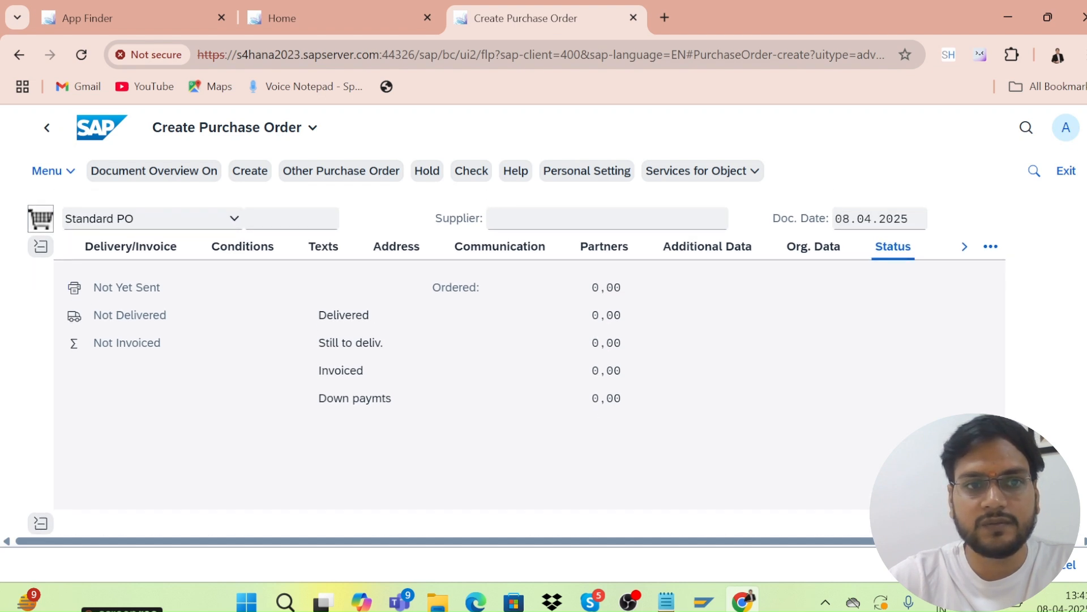
scroll(529, 363, down, 3)
drag(1085, 396, 1075, 374)
scroll(1078, 379, up, 3)
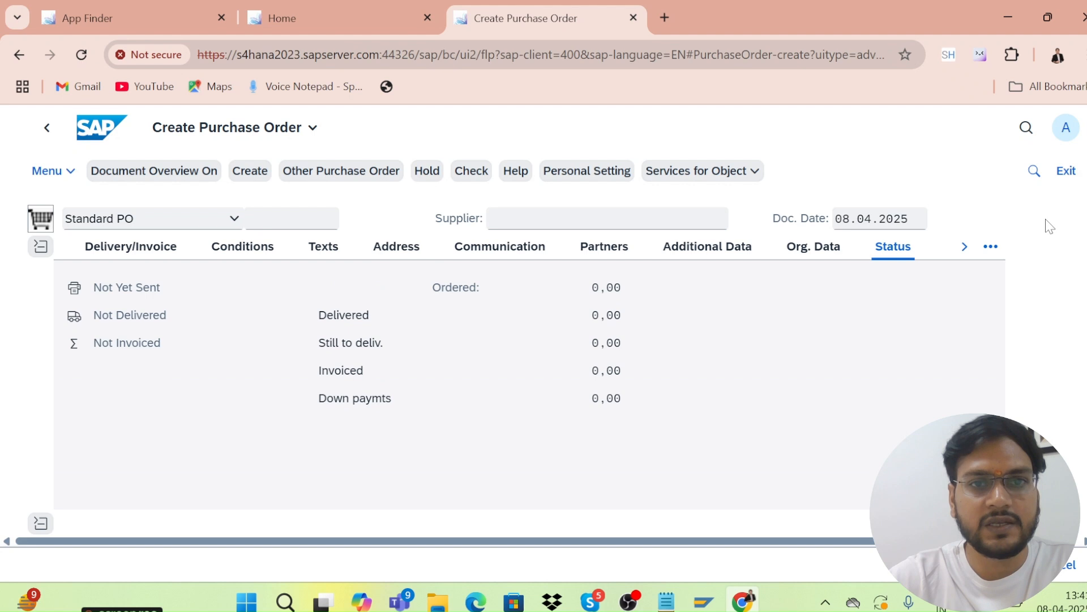
Paste the supplier number again and choose purchasing organisation KRP1.
click(555, 222)
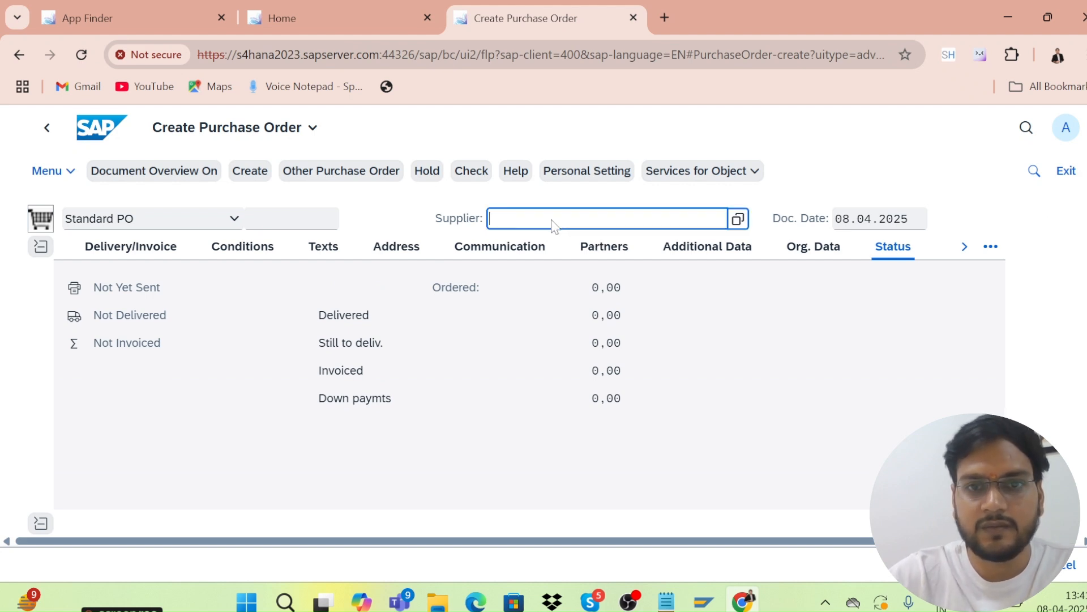
key(ctrl+v)
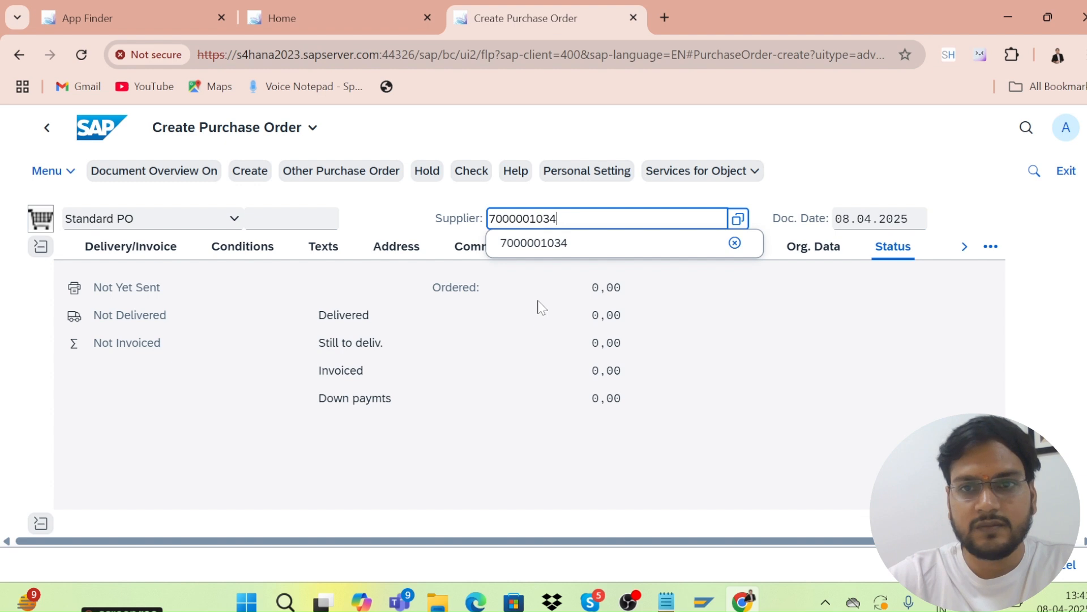
click(811, 248)
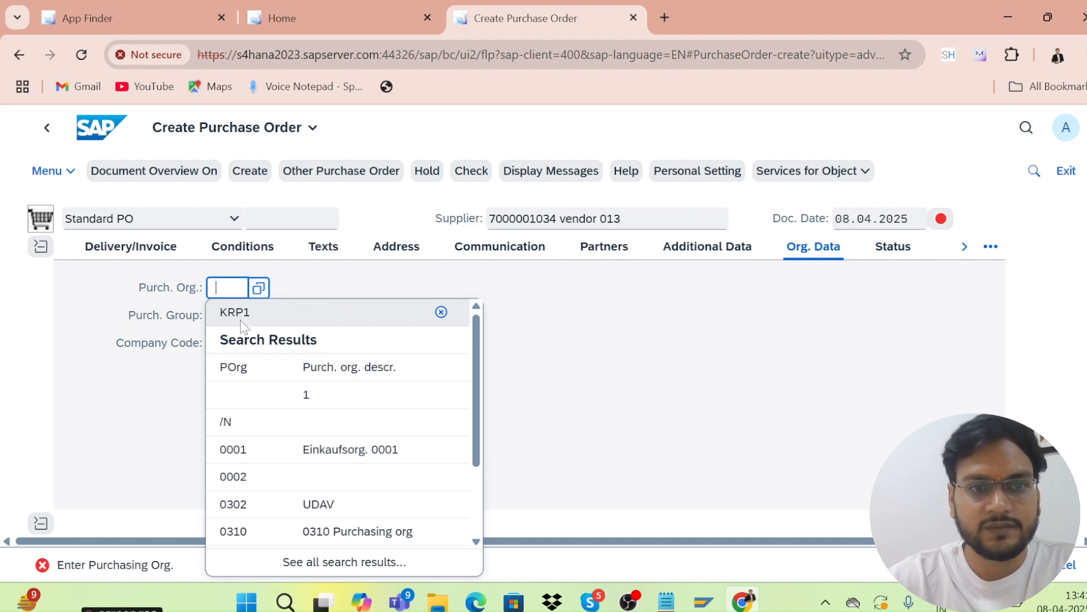
click(243, 324)
Set purchasing group 001 and company code KRIP.
click(228, 320)
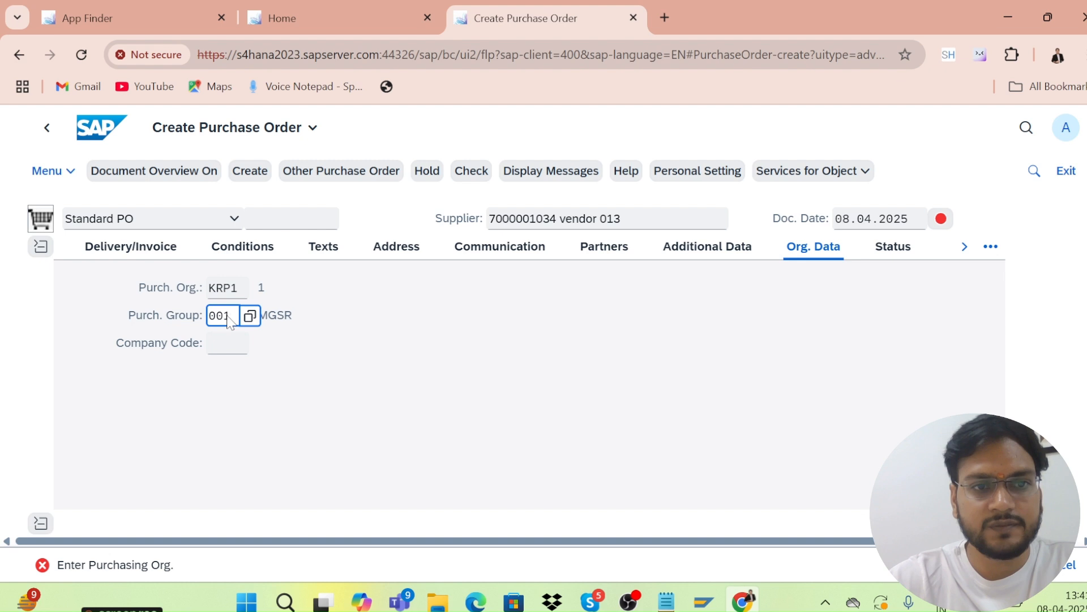
click(237, 422)
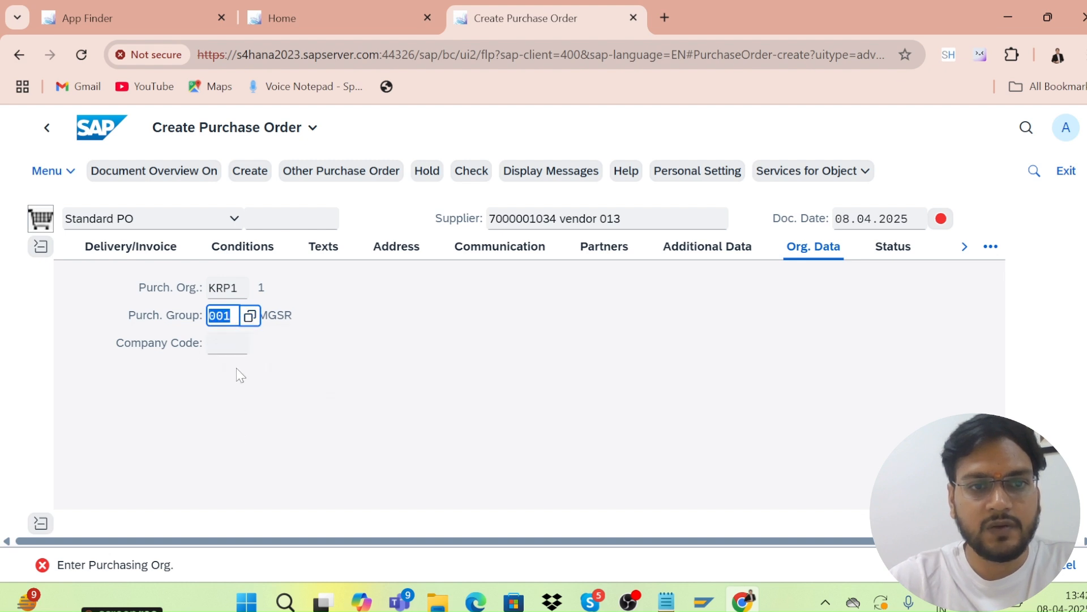
click(224, 347)
text(kri)
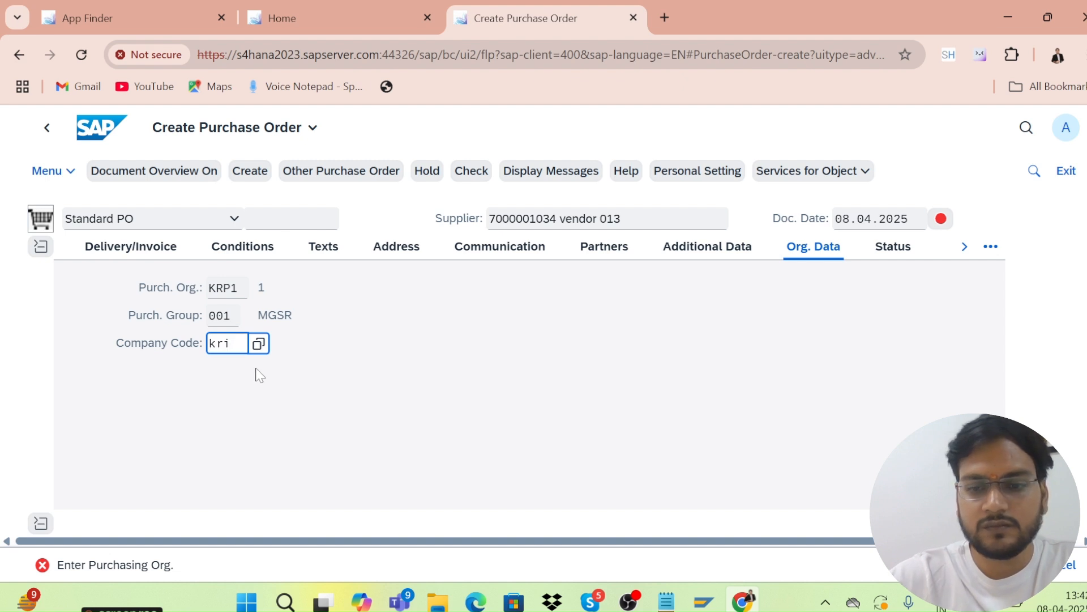
text(op)
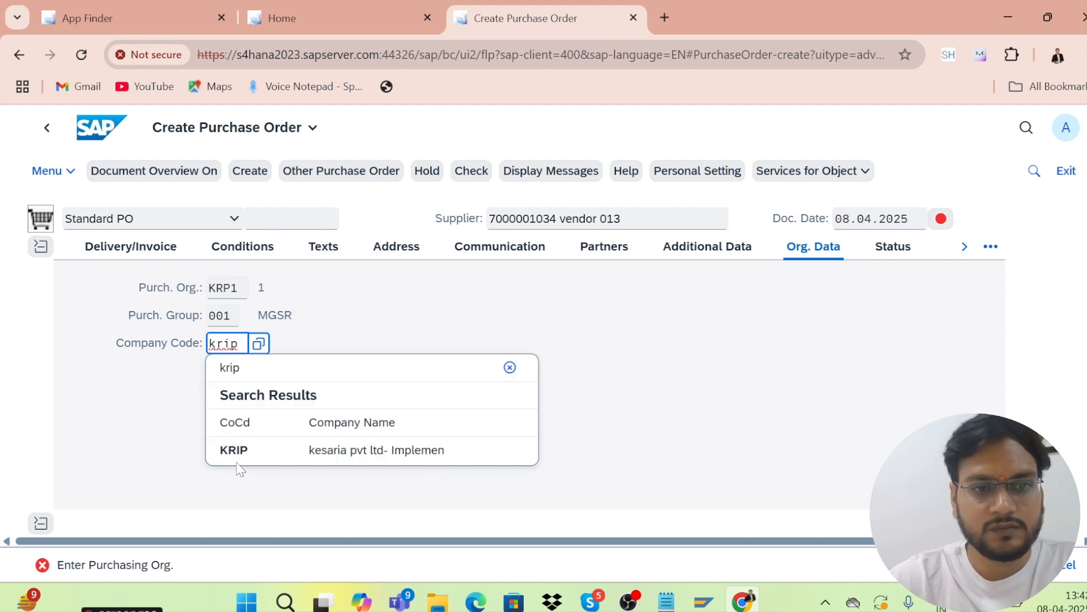
click(248, 453)
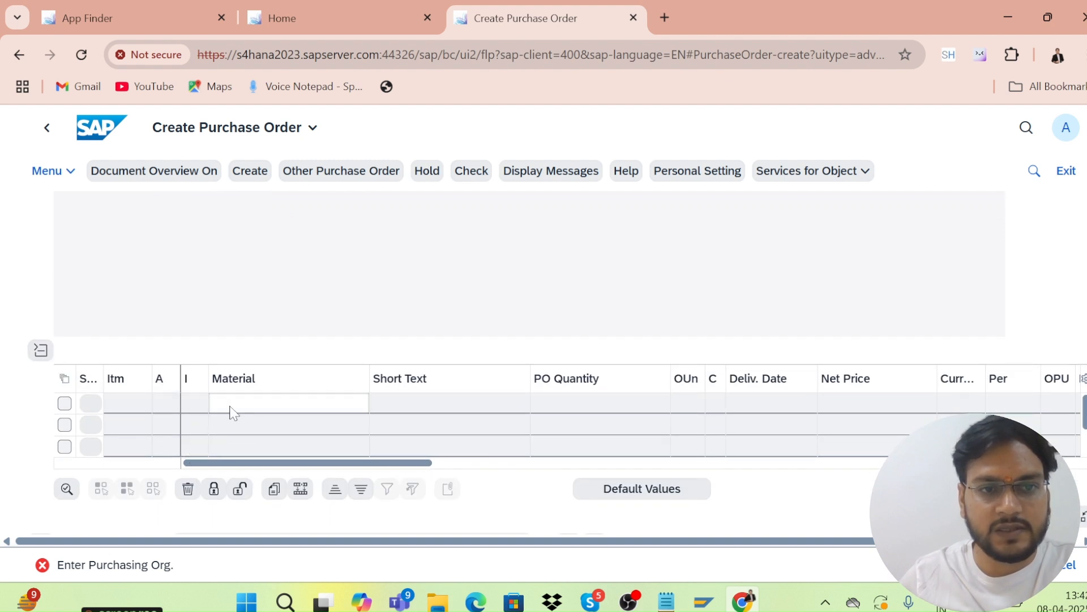
Enter an item for MAT01, quantity 100, net price 10 USD.
click(244, 404)
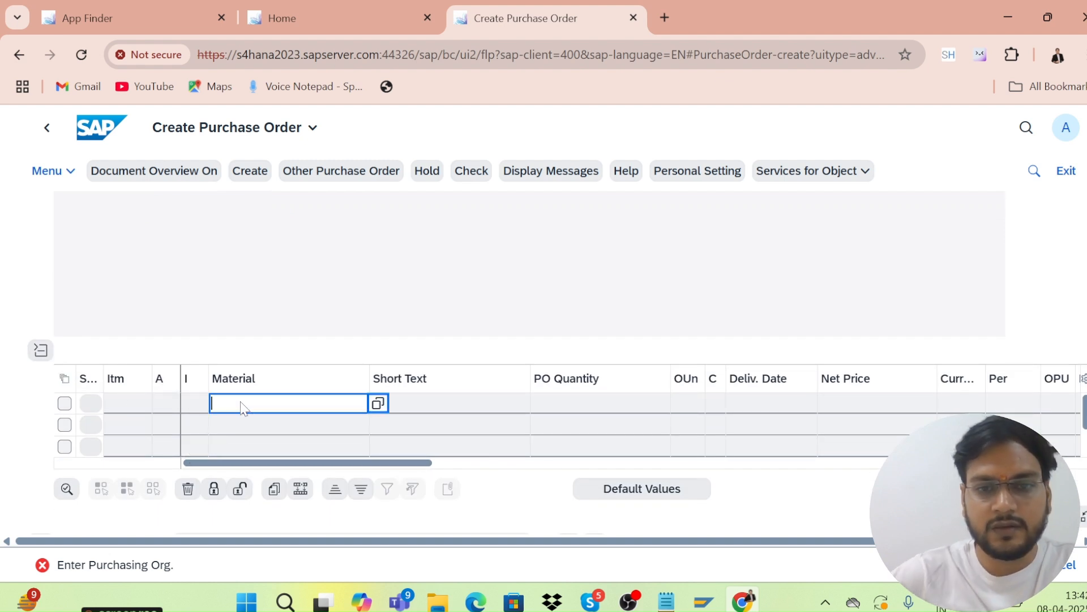
text(mat01)
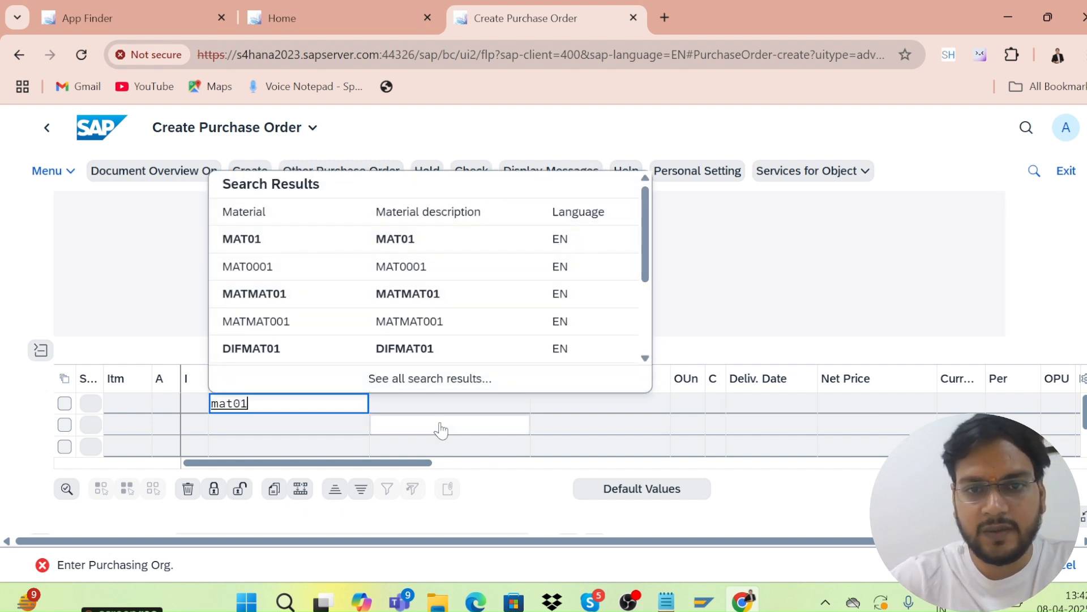
click(258, 252)
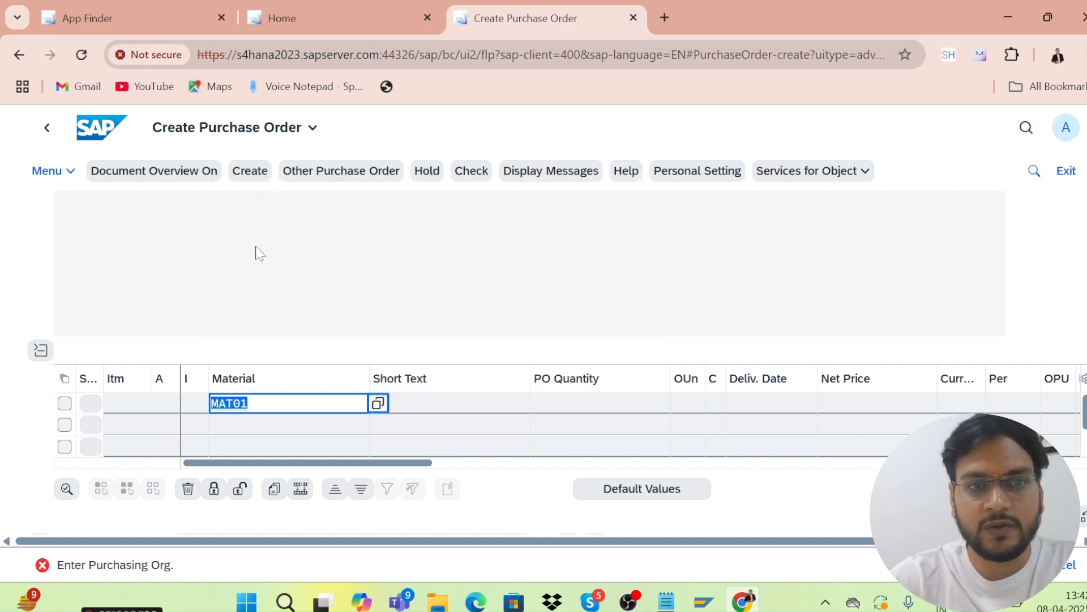
click(578, 408)
text(1)
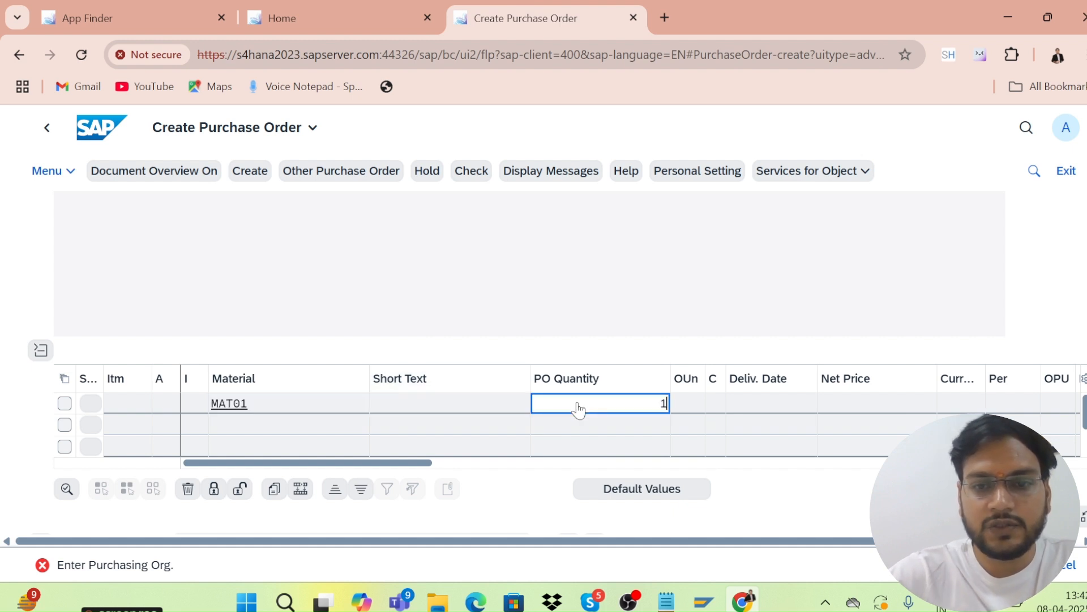
text(00)
click(841, 405)
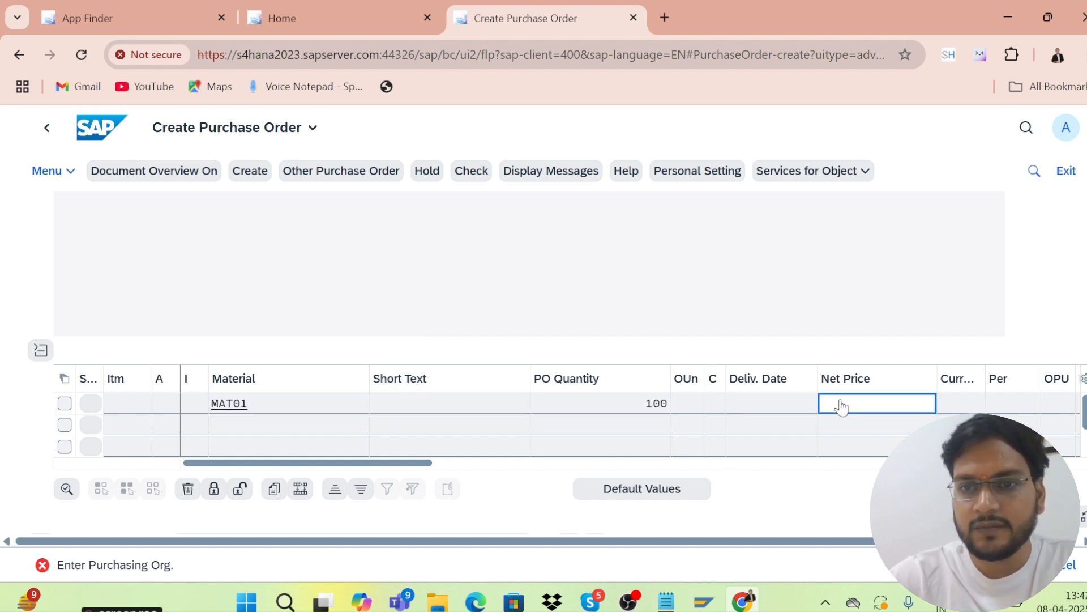
text(10)
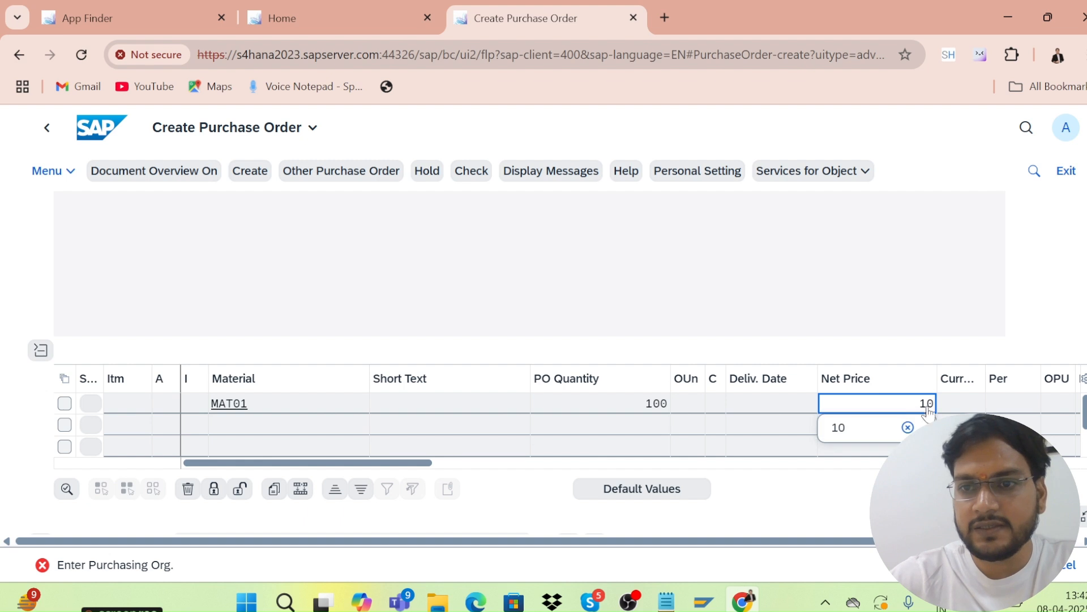
click(962, 406)
text(usd)
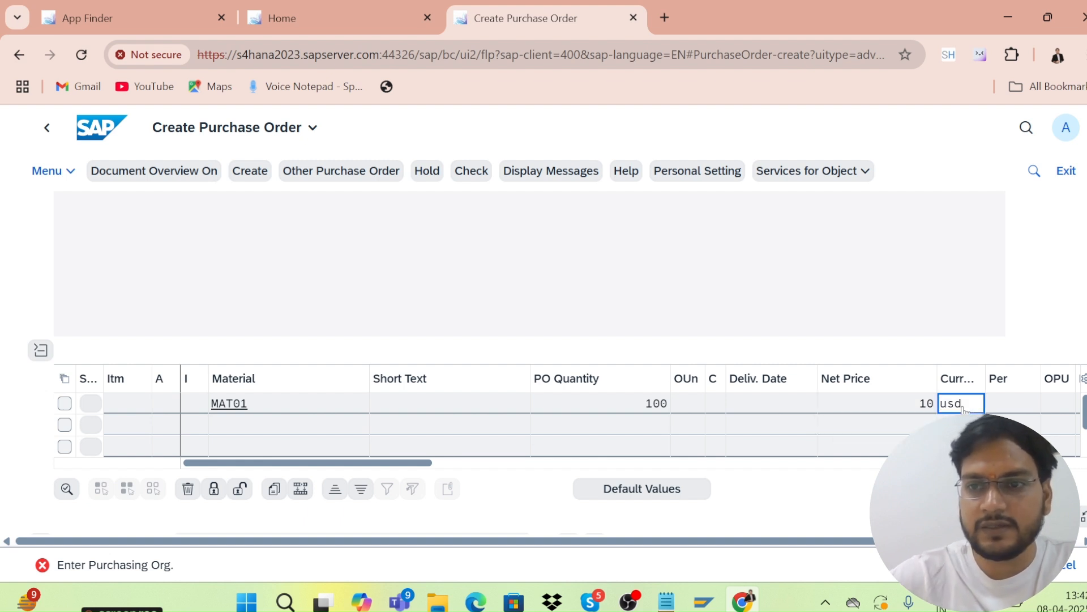
Add plant kl01 after the check flags it, recheck, and save the purchase order.
click(477, 177)
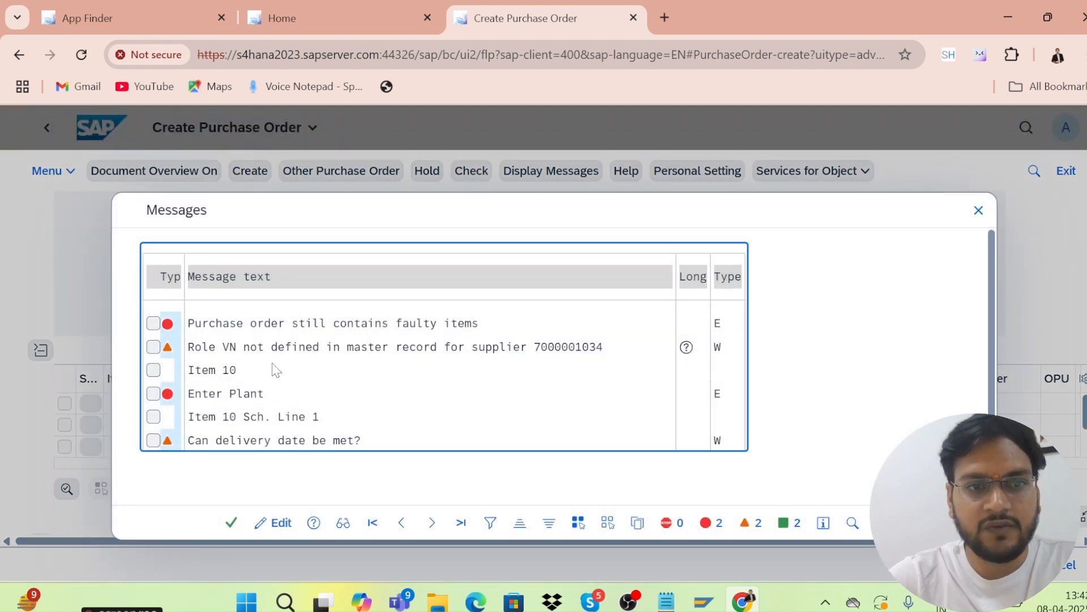
click(231, 522)
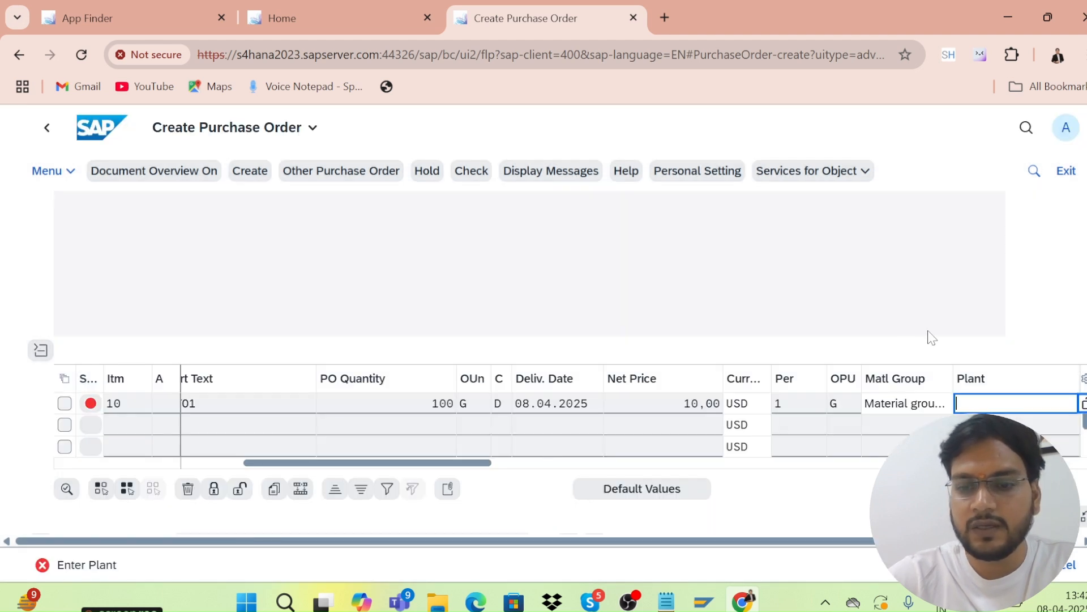
text(kl01)
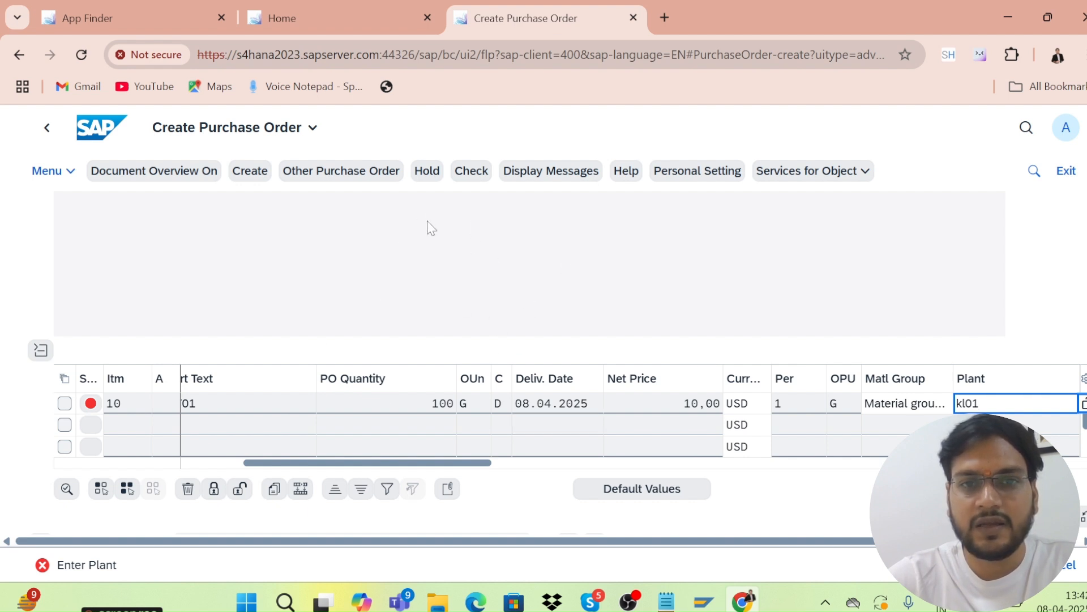
click(470, 178)
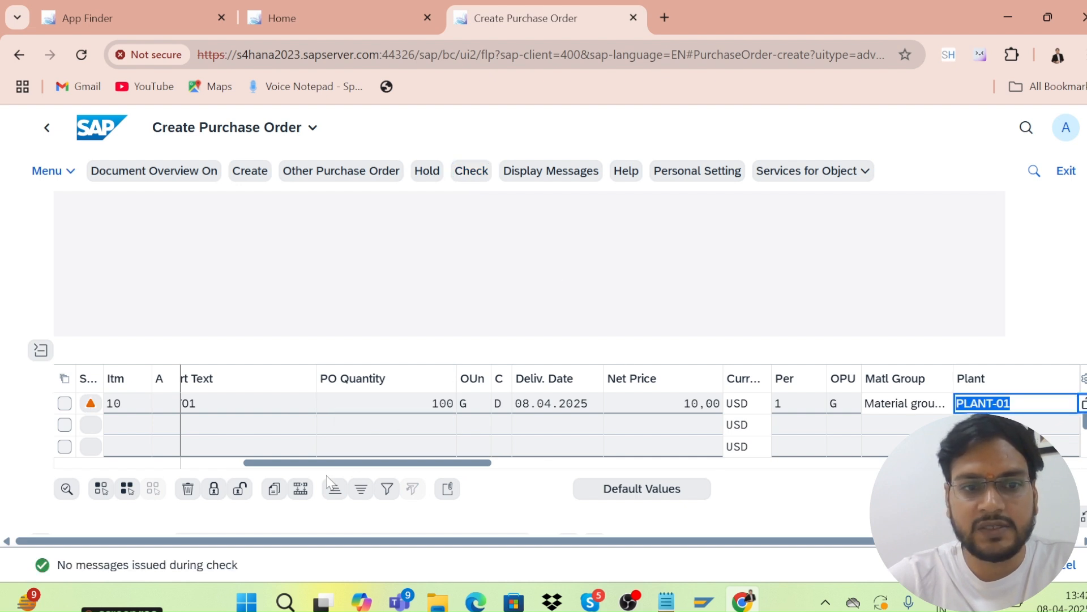
click(1009, 565)
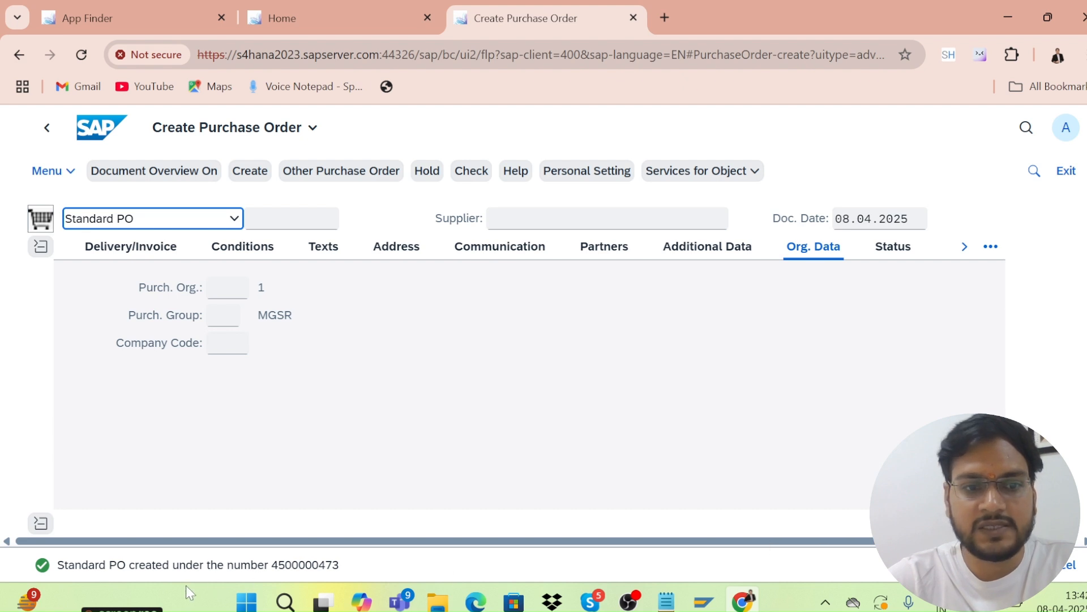
Select the 'Standard PO created' message and close the purchase order tab to return Home.
click(252, 572)
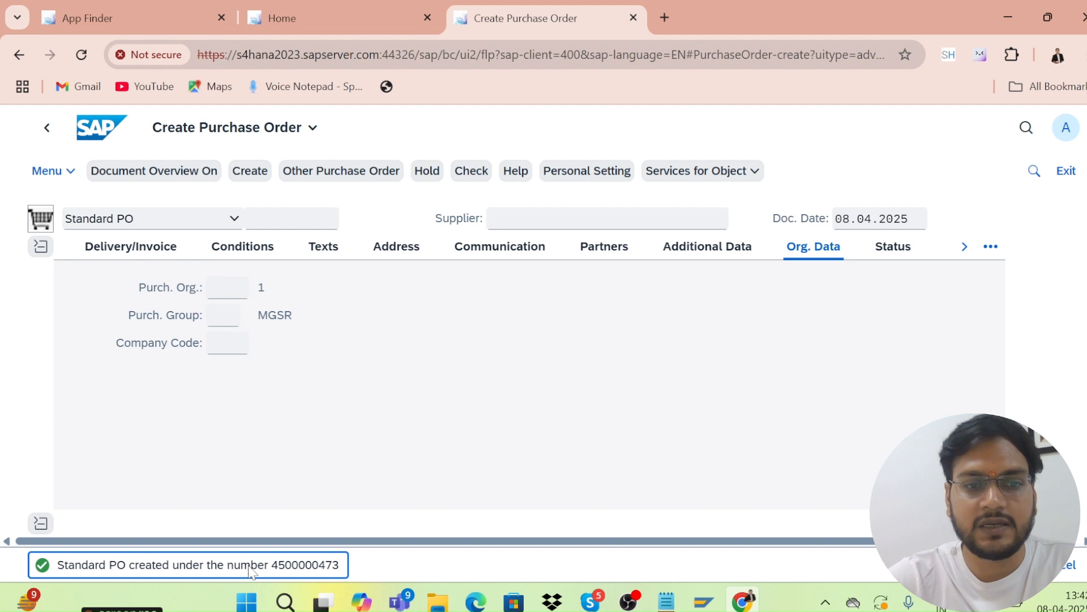
double_click(252, 567)
triple_click(321, 567)
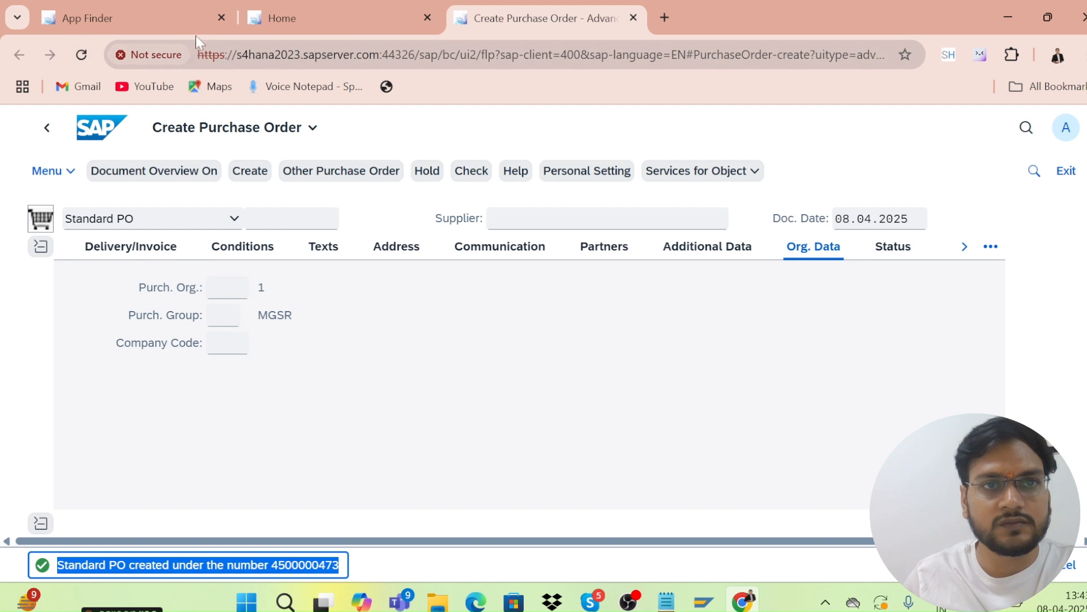
click(633, 18)
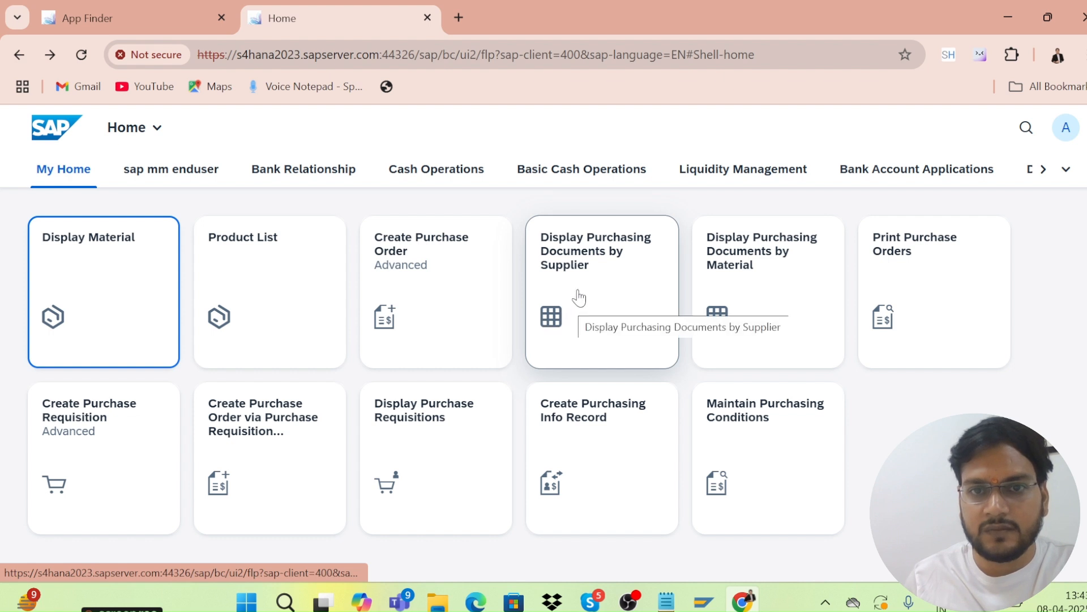
Open the Create Purchase Requisition app from its Home tile.
scroll(583, 280, down, 2)
scroll(582, 279, up, 2)
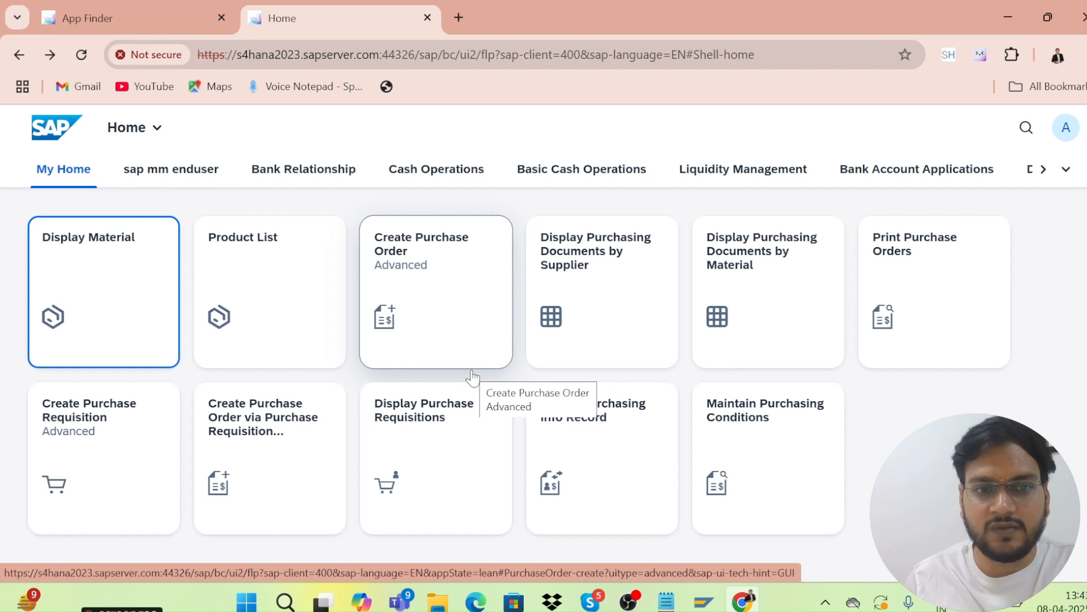
scroll(470, 376, down, 2)
click(108, 380)
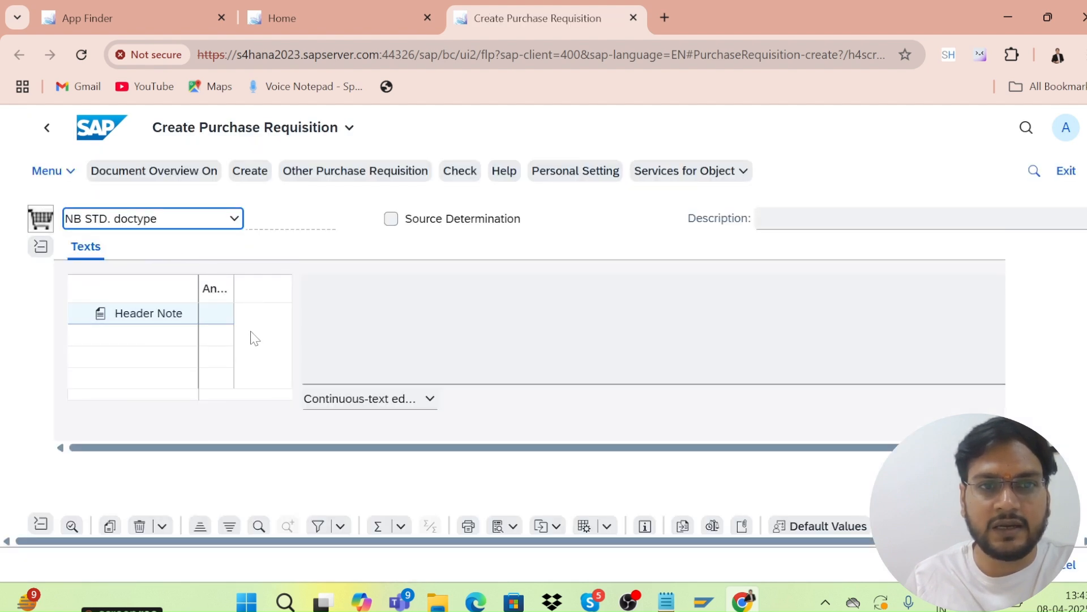
Enter a requisition item for mat02, 100 ea, plant kl01, and check the requisition.
scroll(272, 313, down, 5)
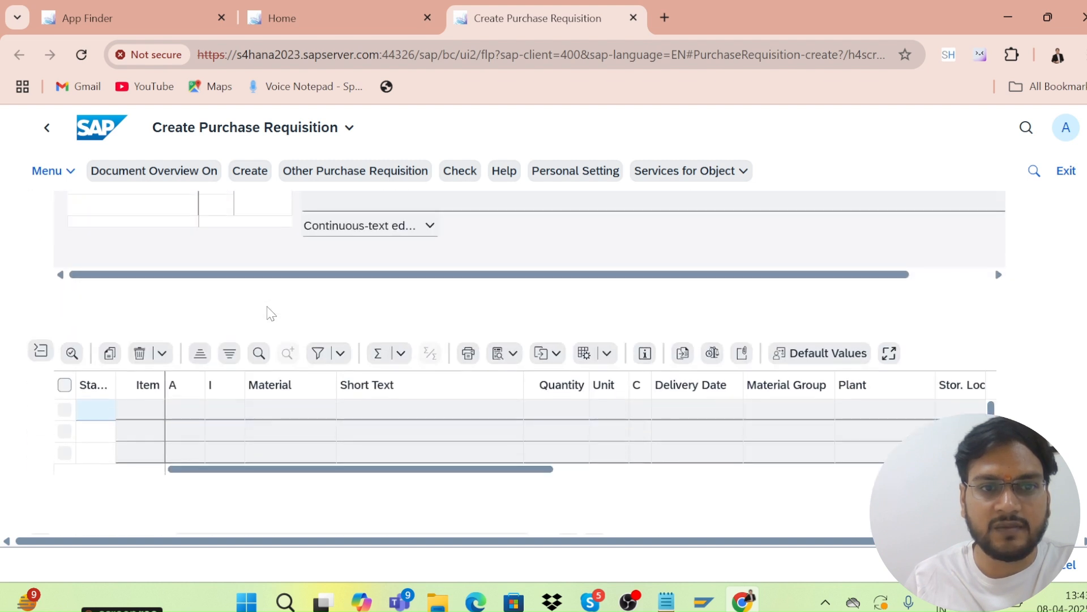
scroll(270, 311, up, 5)
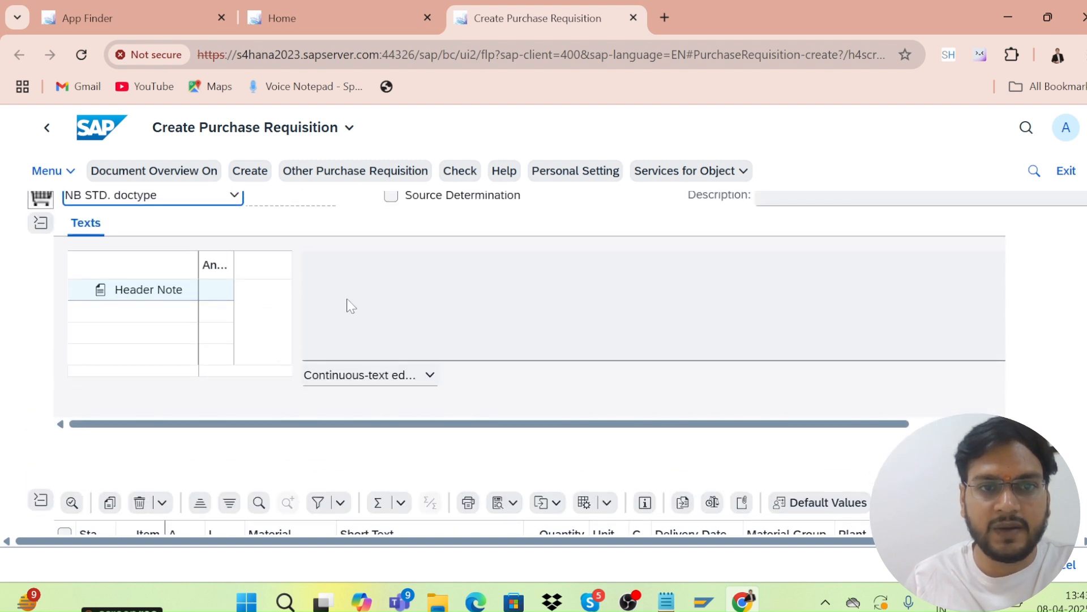
scroll(328, 309, down, 5)
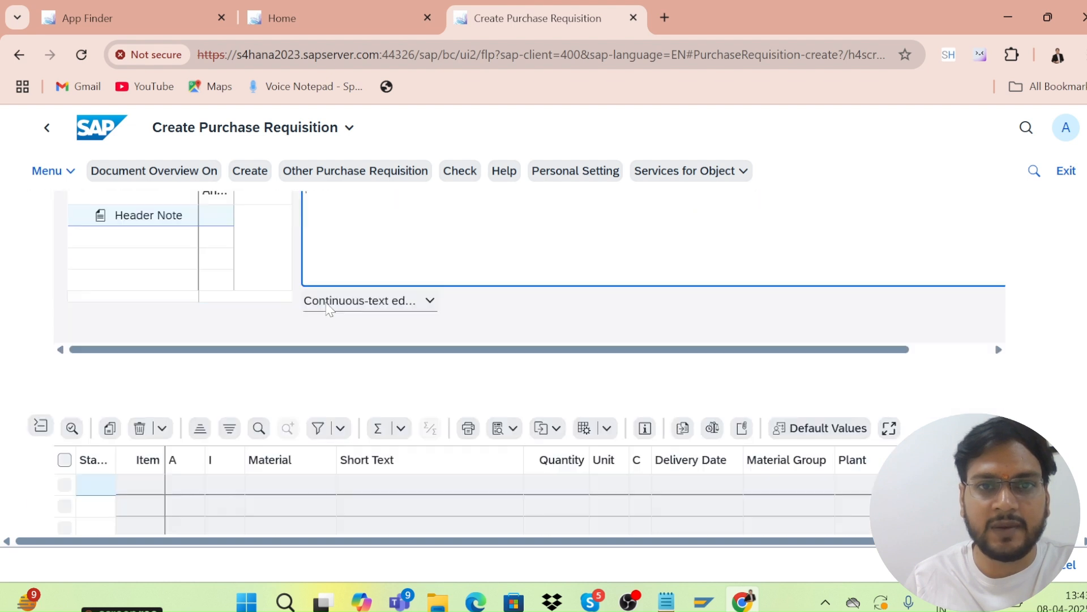
click(258, 385)
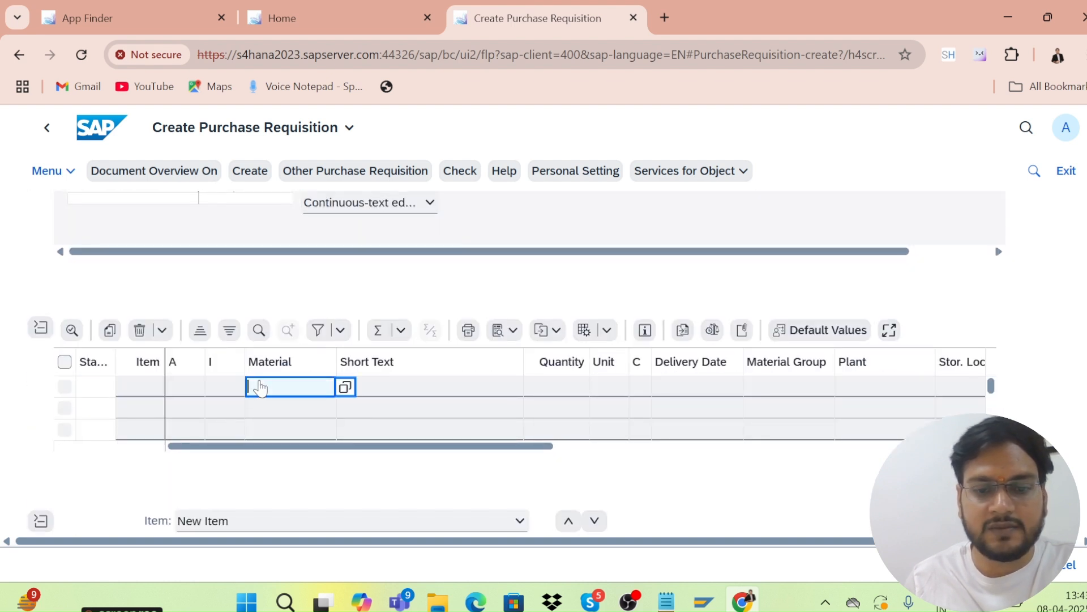
text(mat02)
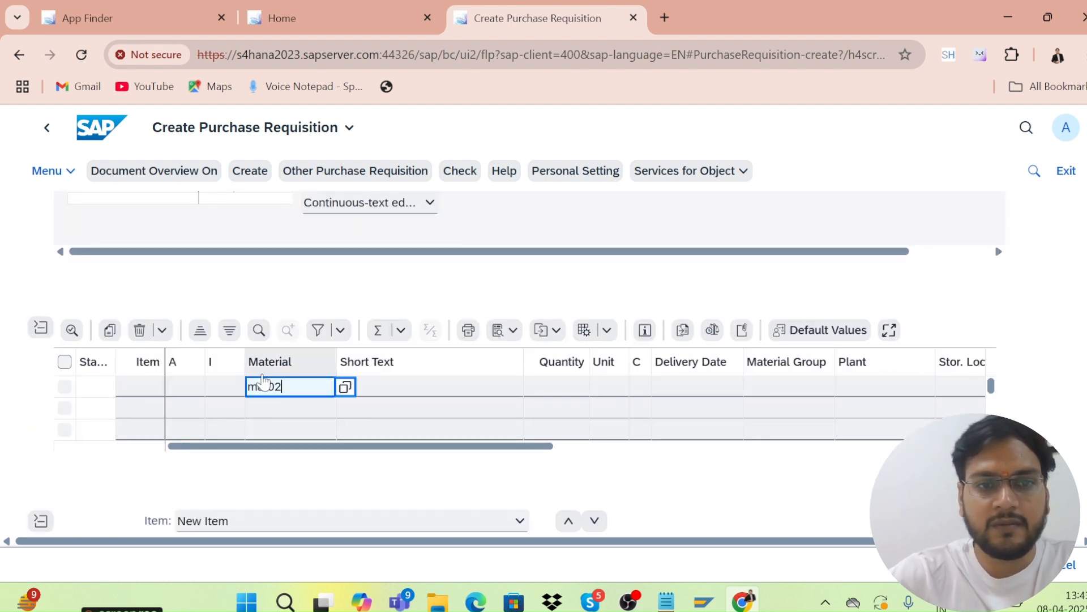
click(558, 390)
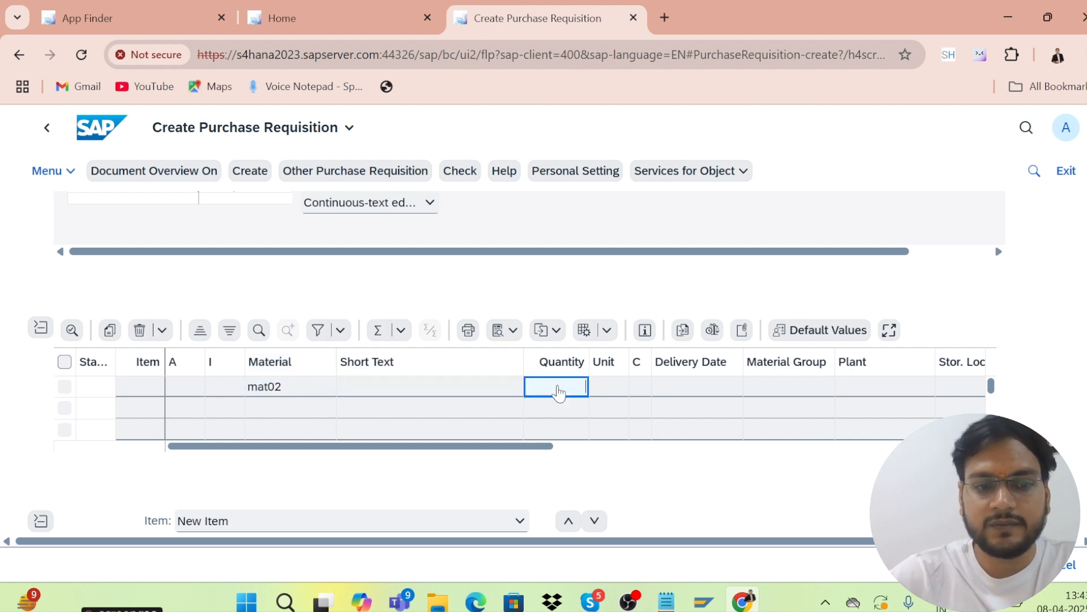
click(604, 390)
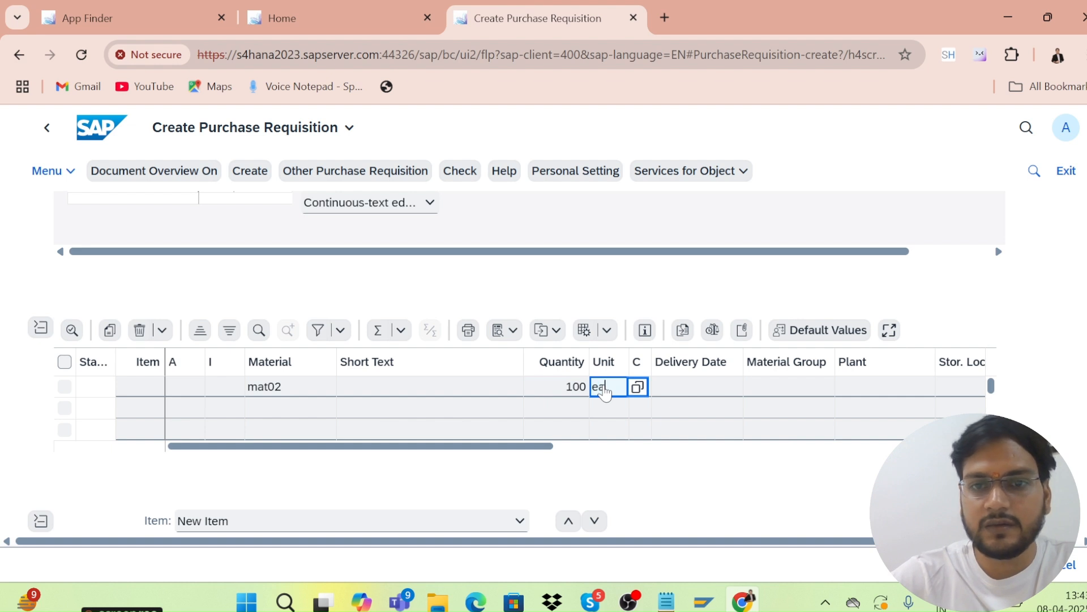
text(ea)
click(846, 388)
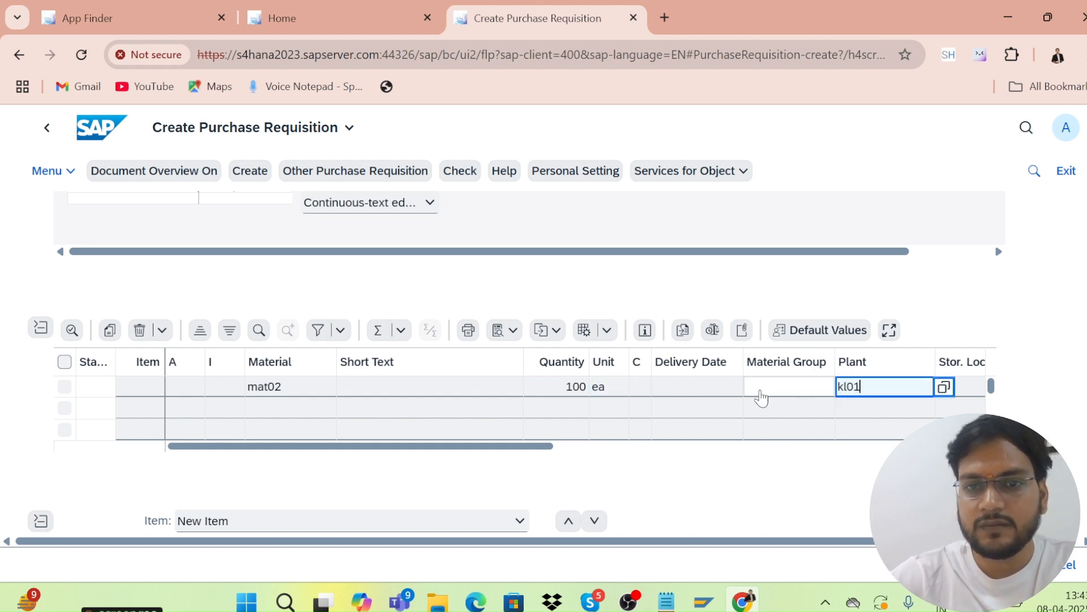
click(461, 171)
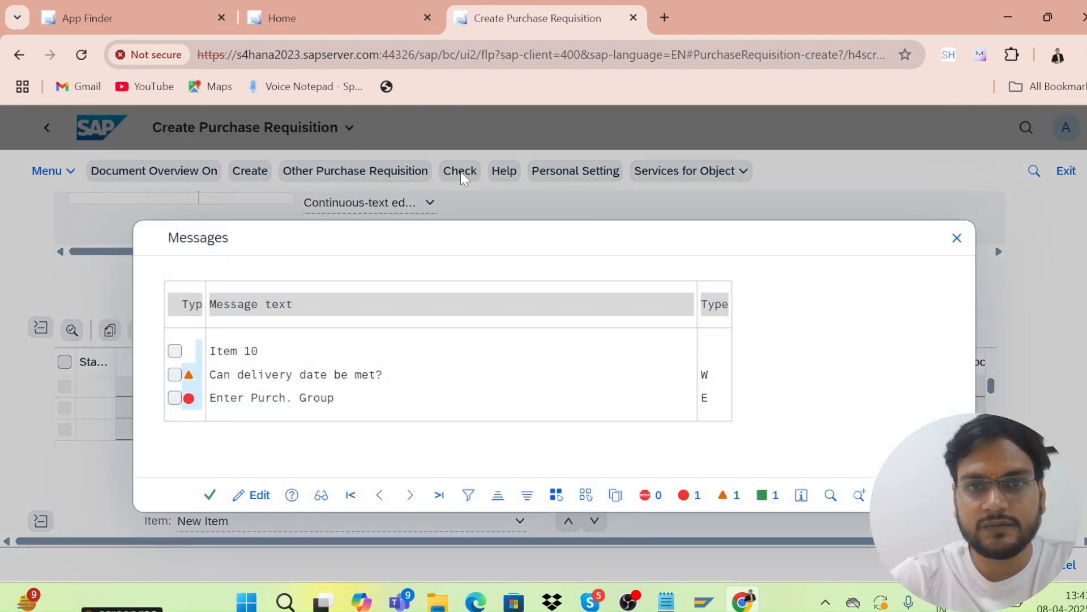
Dismiss the check messages and give the item purchasing group 001.
click(213, 494)
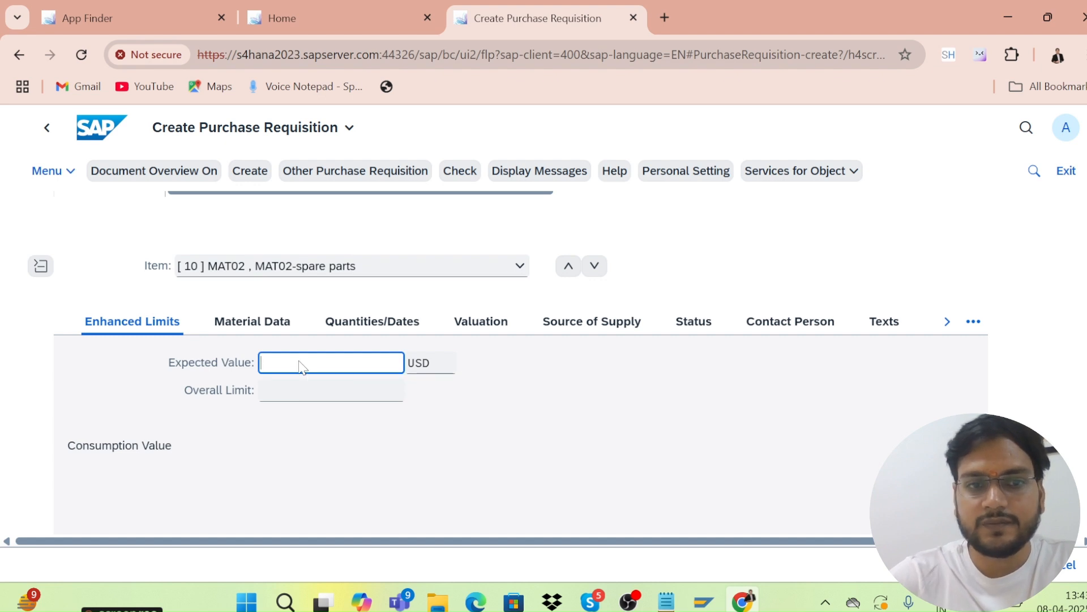
key(Return)
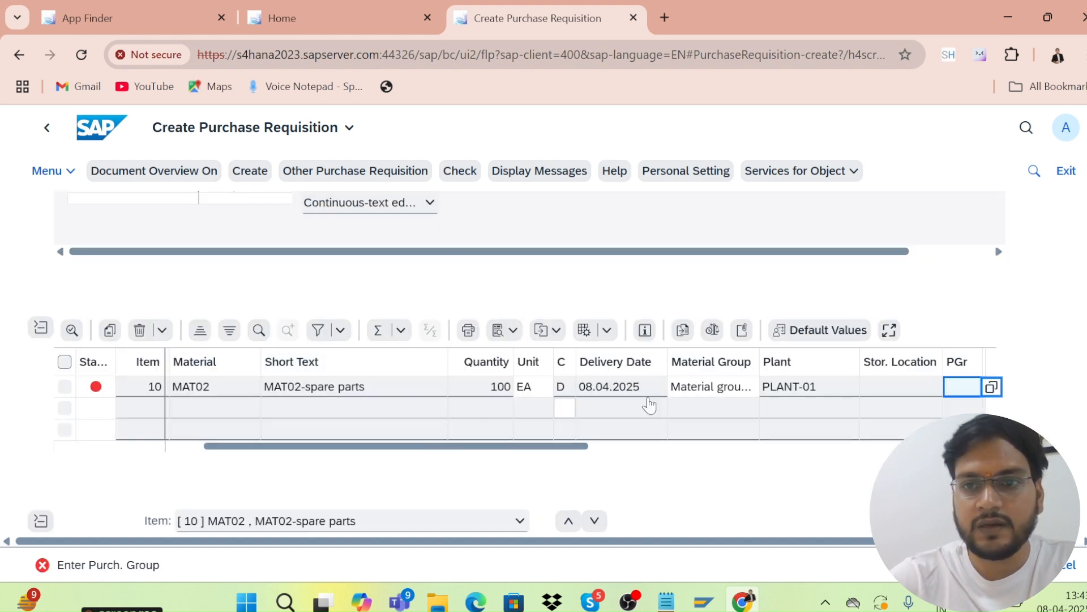
text(001)
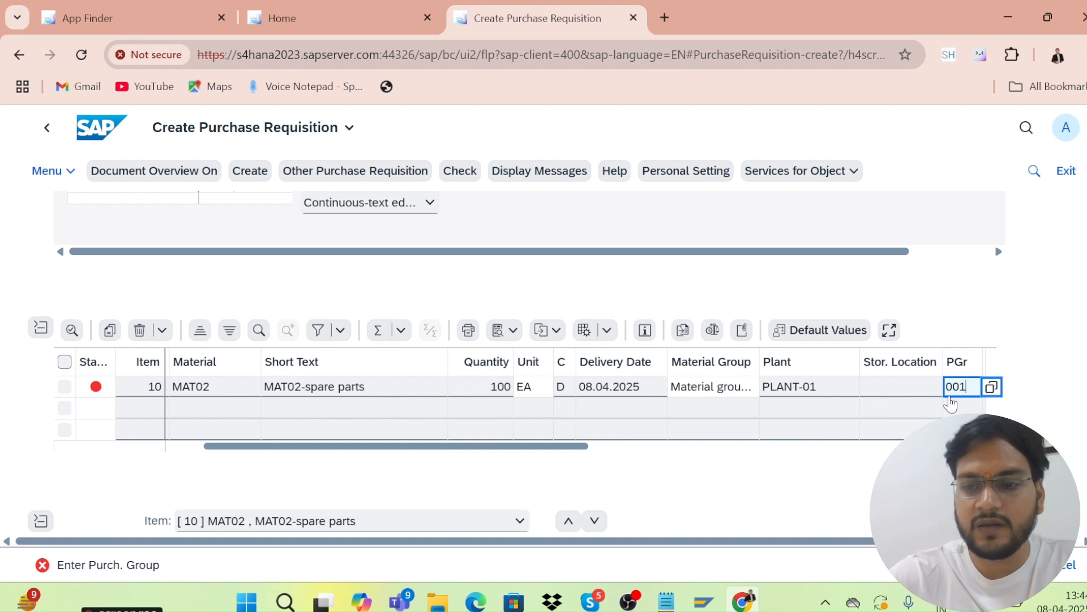
key(Return)
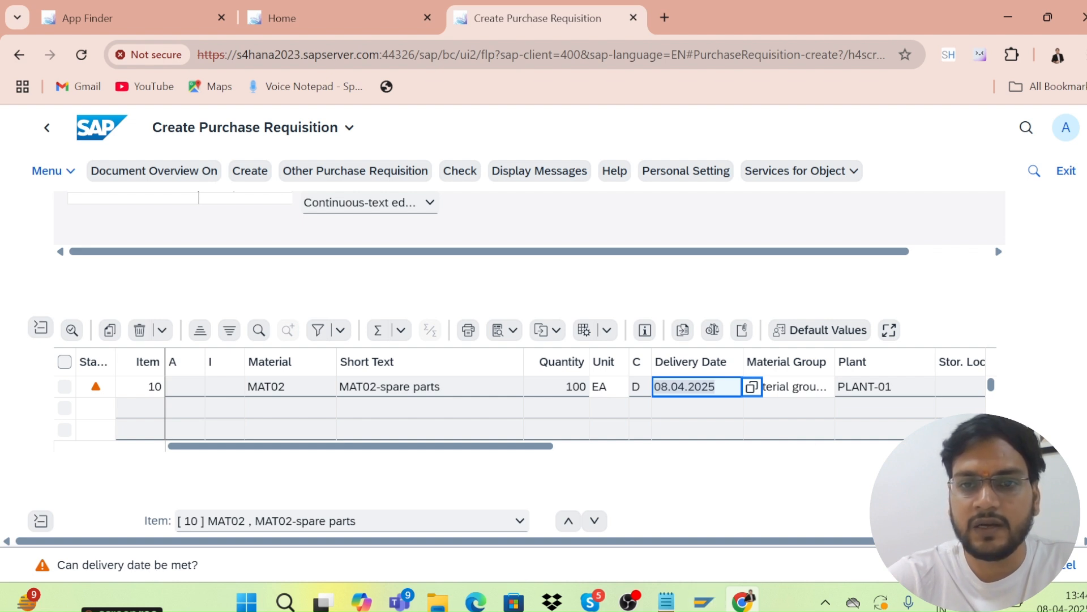
Set delivery date 17.04.2025 and save the purchase requisition.
click(749, 392)
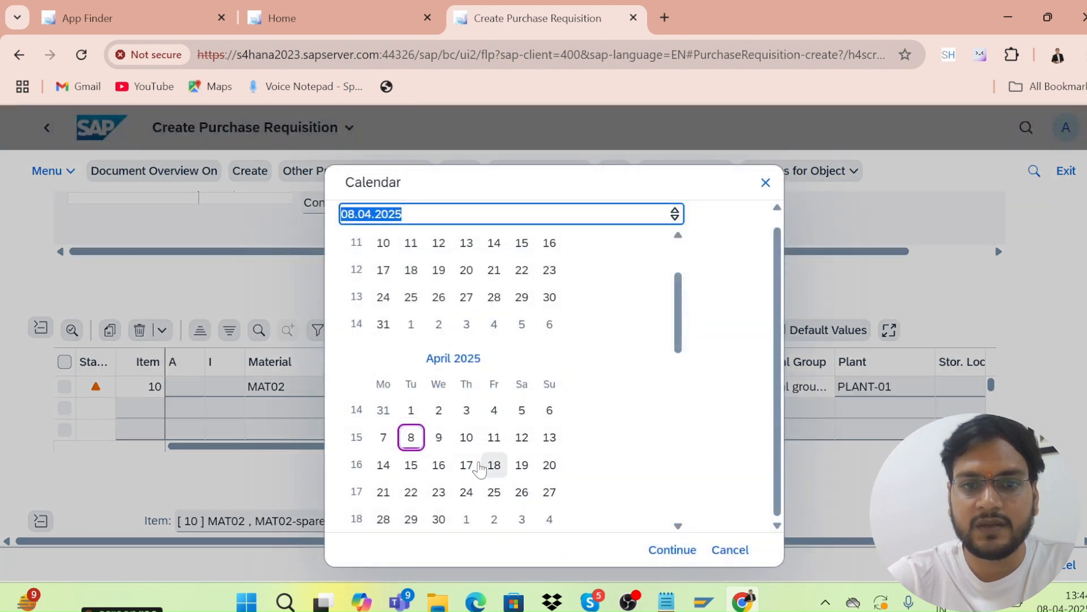
click(470, 473)
click(470, 475)
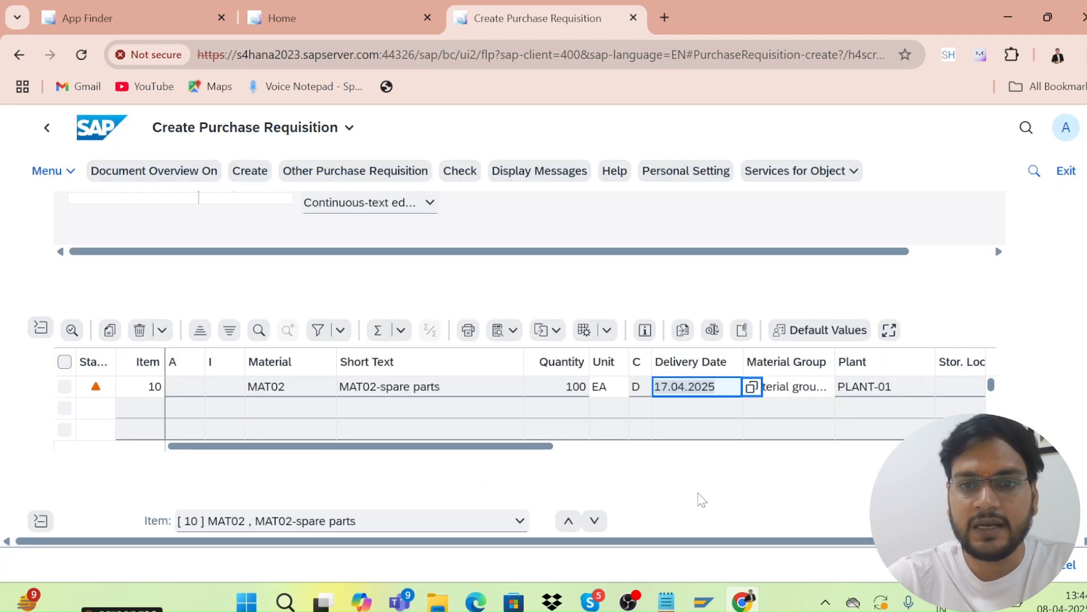
key(Return)
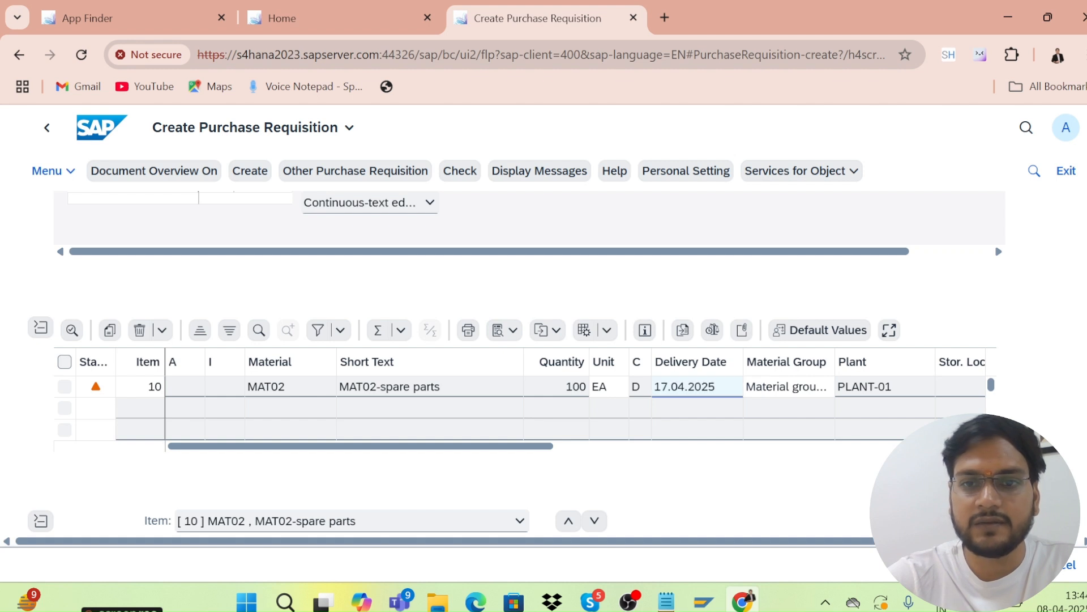
key(ctrl+s)
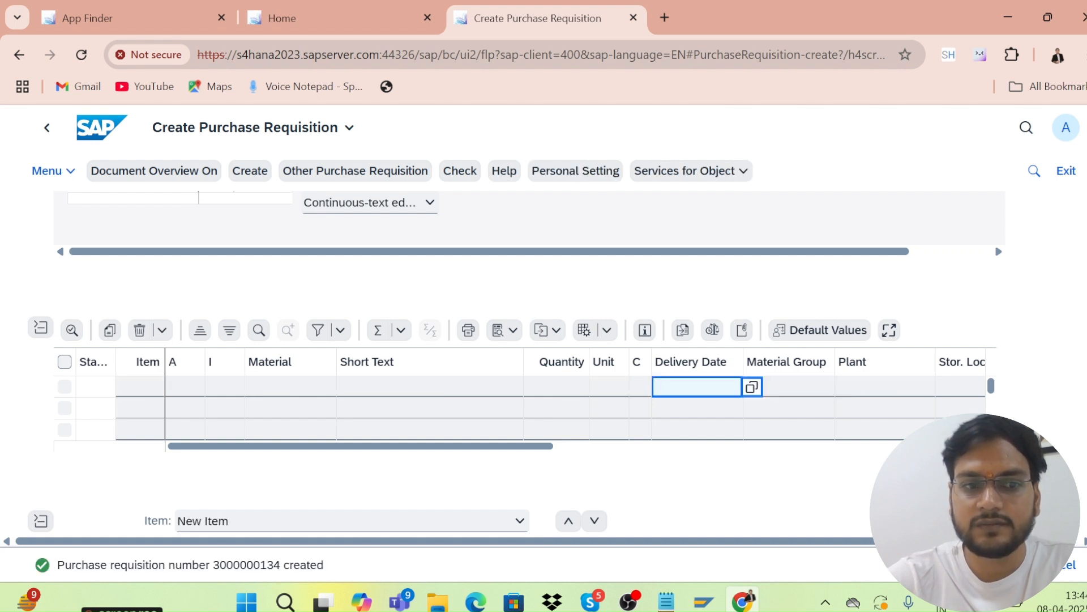
click(135, 566)
double_click(136, 565)
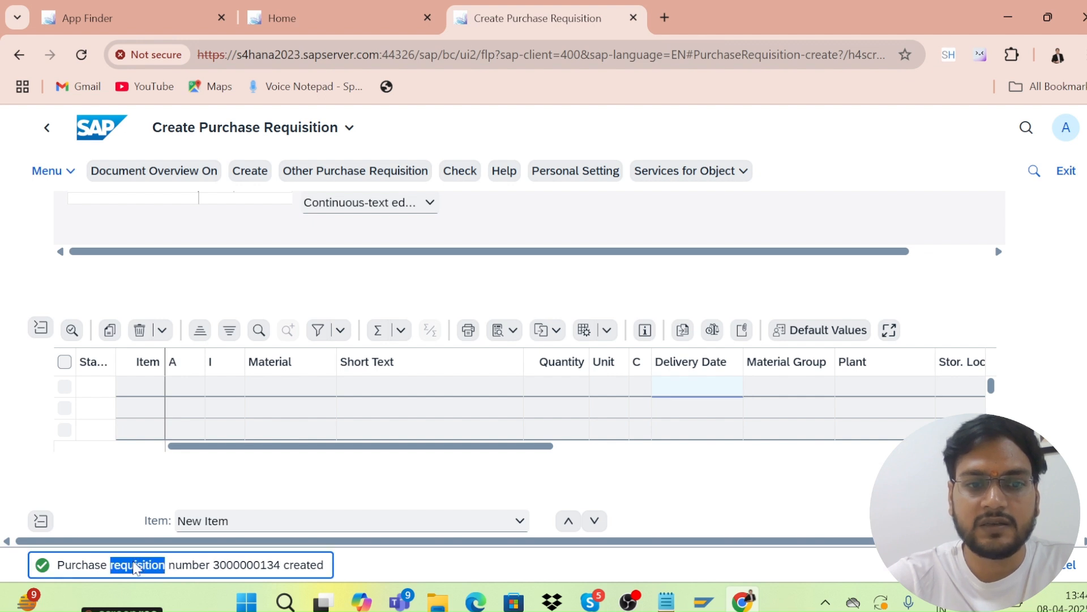
triple_click(220, 566)
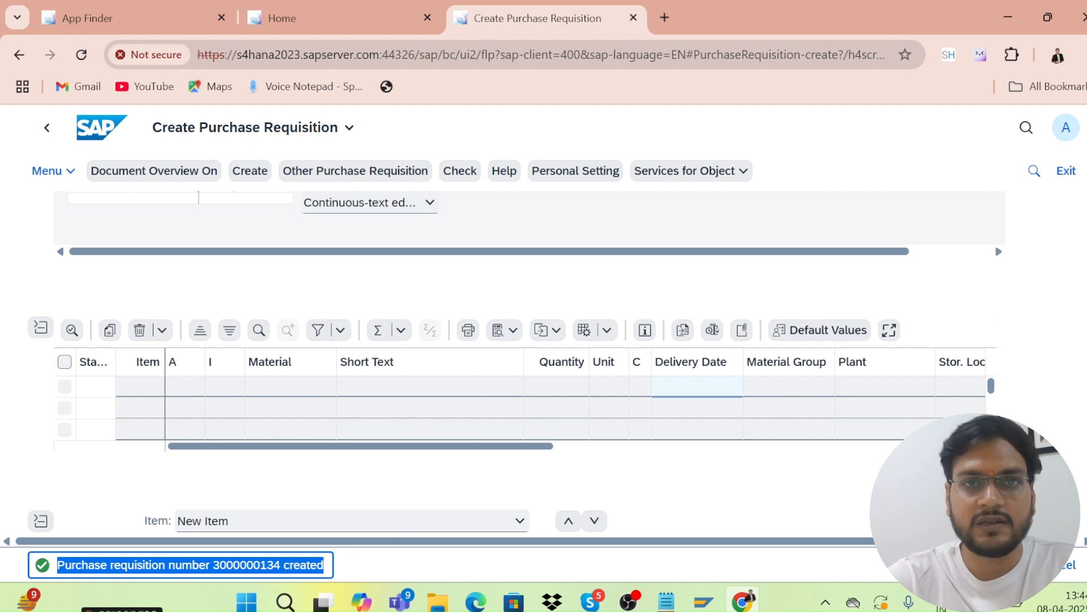
click(634, 18)
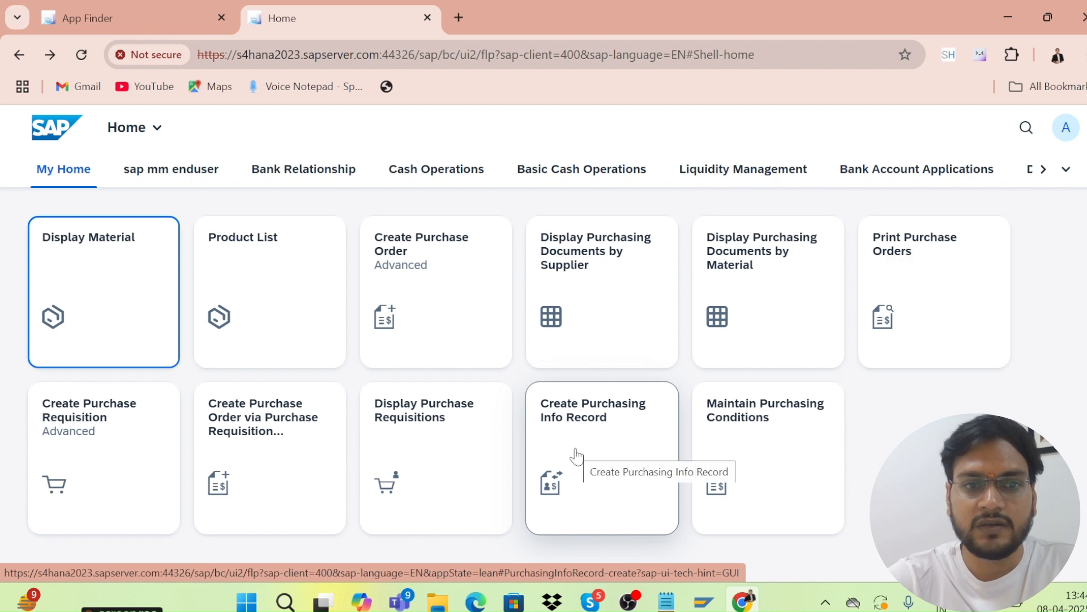
Launch Create Purchase Order via Purchase Requisition to reach Ordering: Assigned Purchase Requisitions.
click(271, 442)
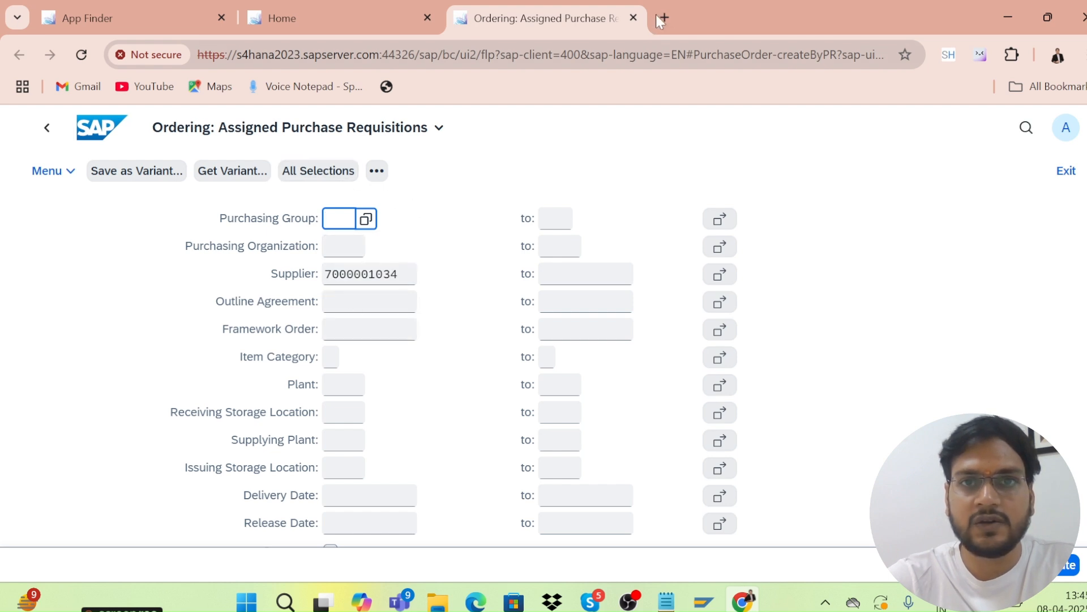
Close the Ordering tab and enter purchasing org KRP1 and plant KL01 for the MAT02 info record.
click(633, 17)
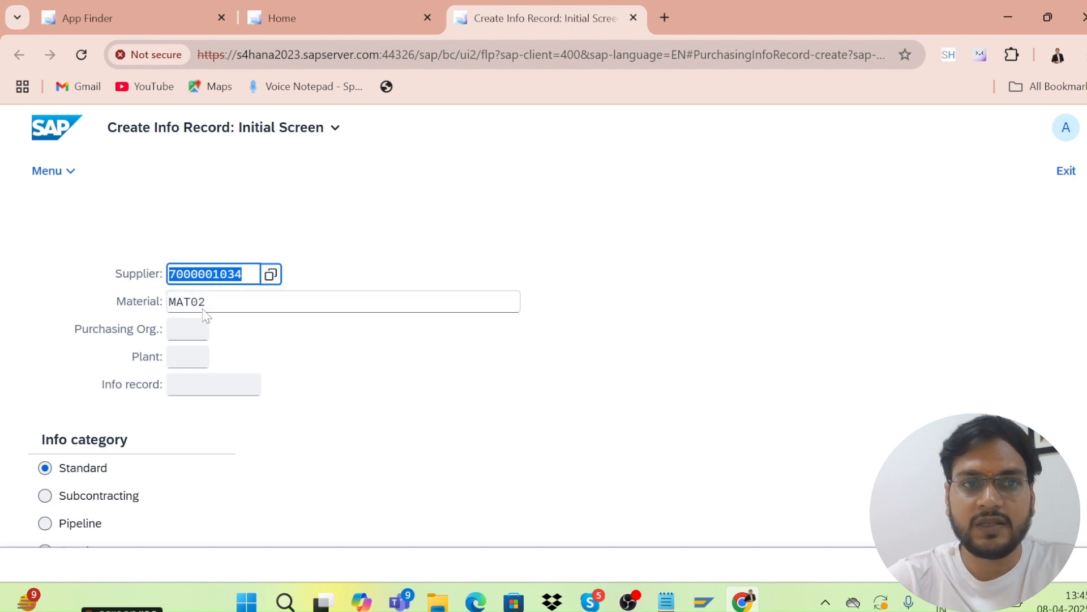
click(180, 339)
text(kr)
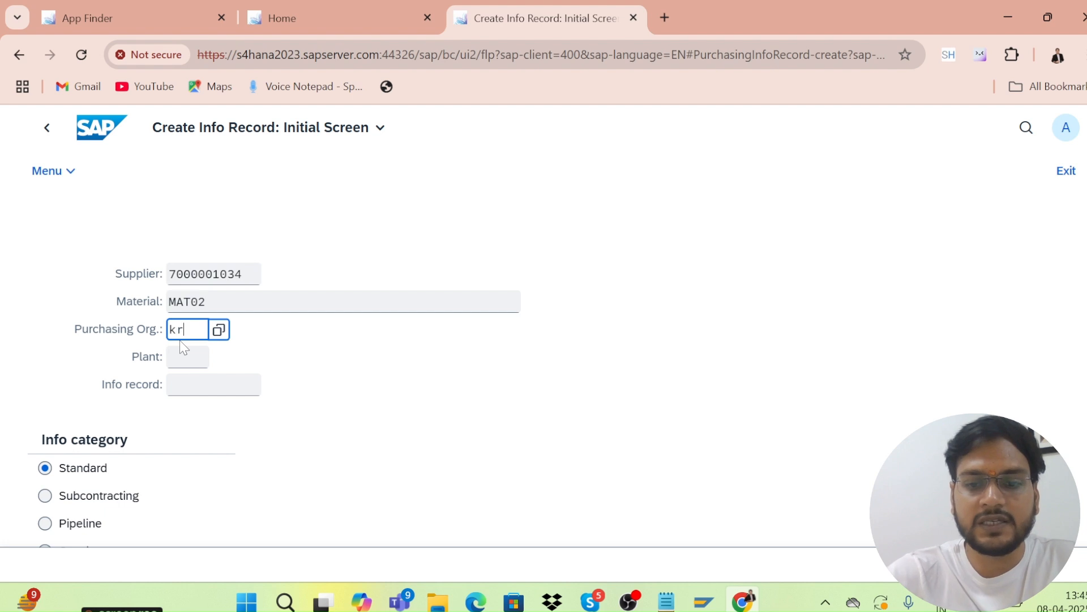
text(p1)
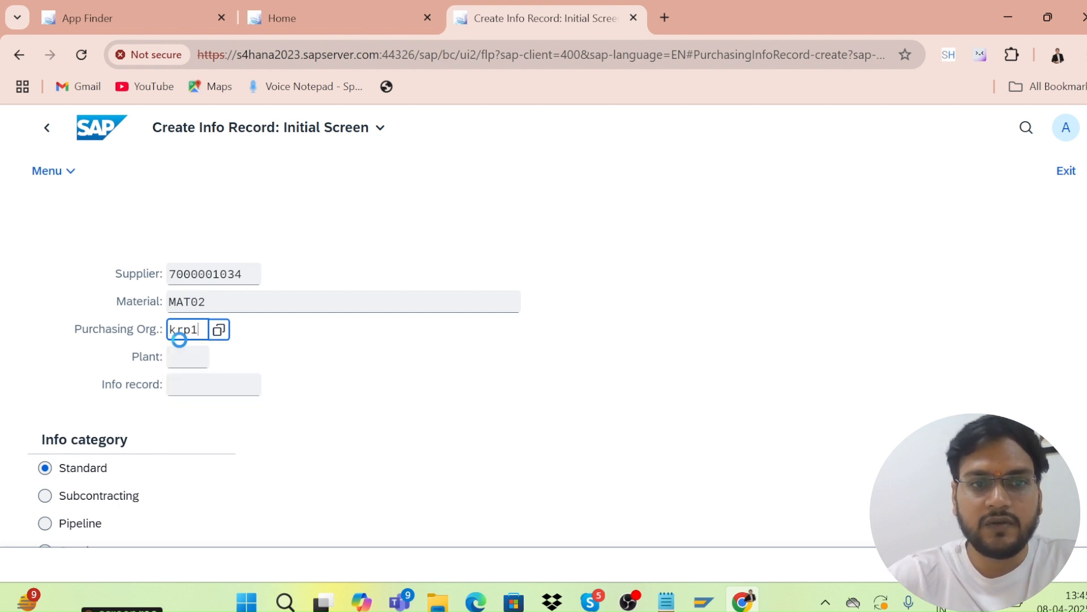
click(205, 415)
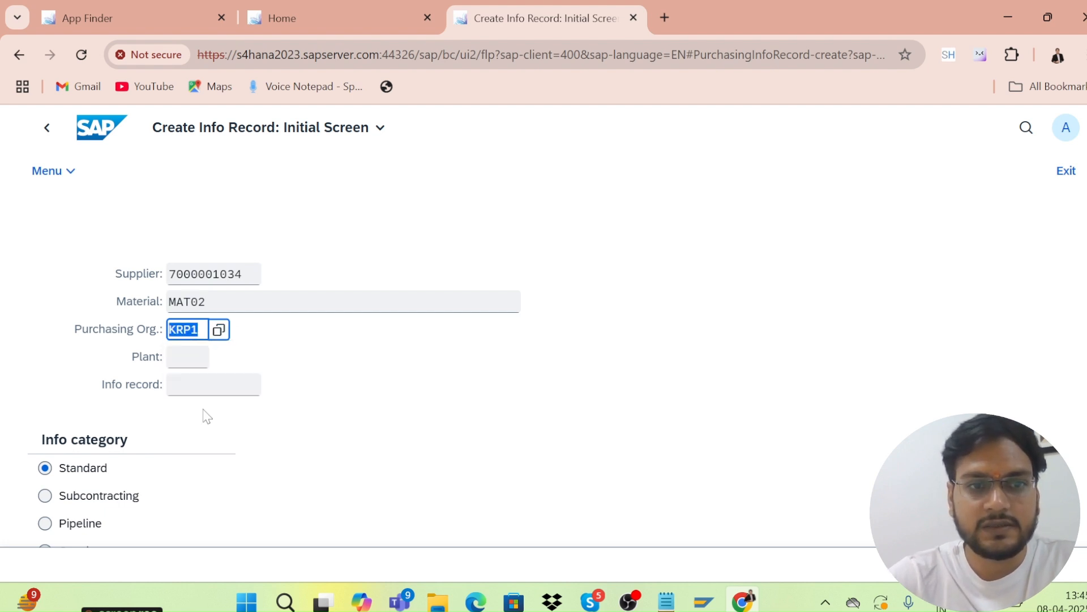
click(187, 358)
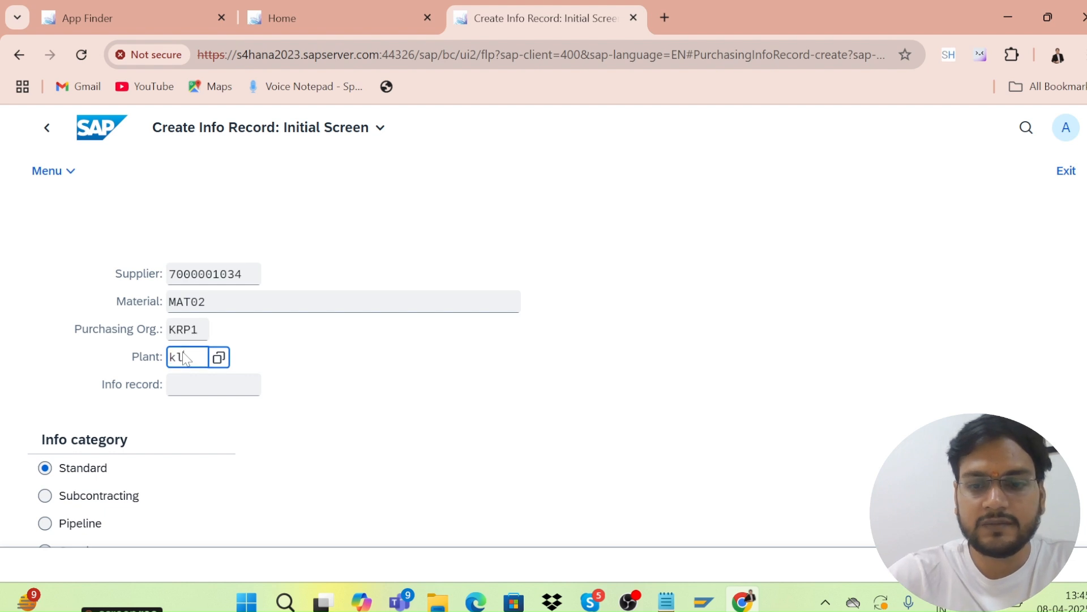
text(kl01)
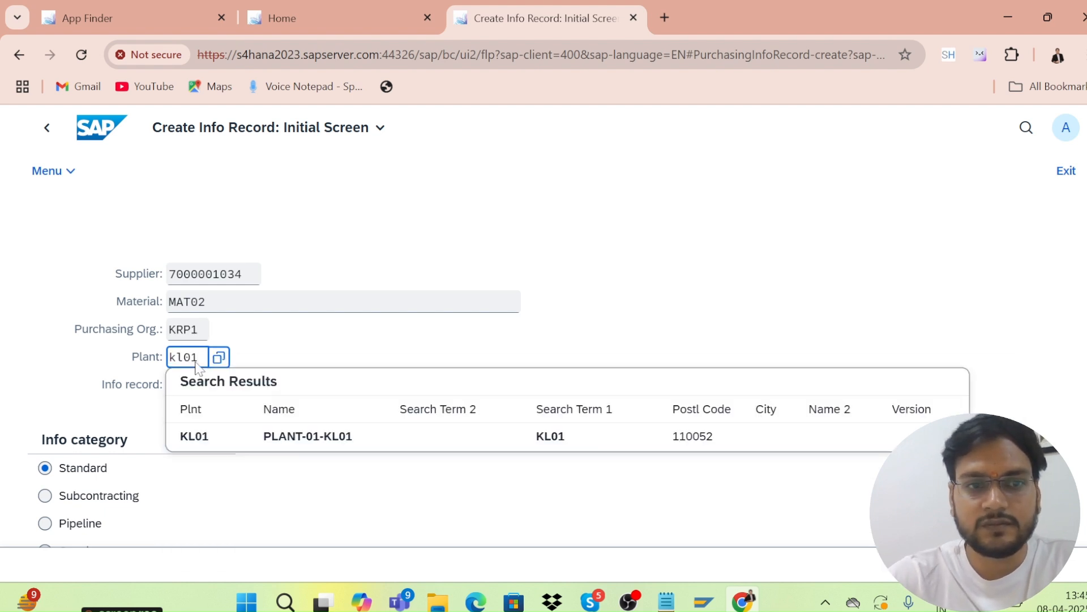
click(197, 434)
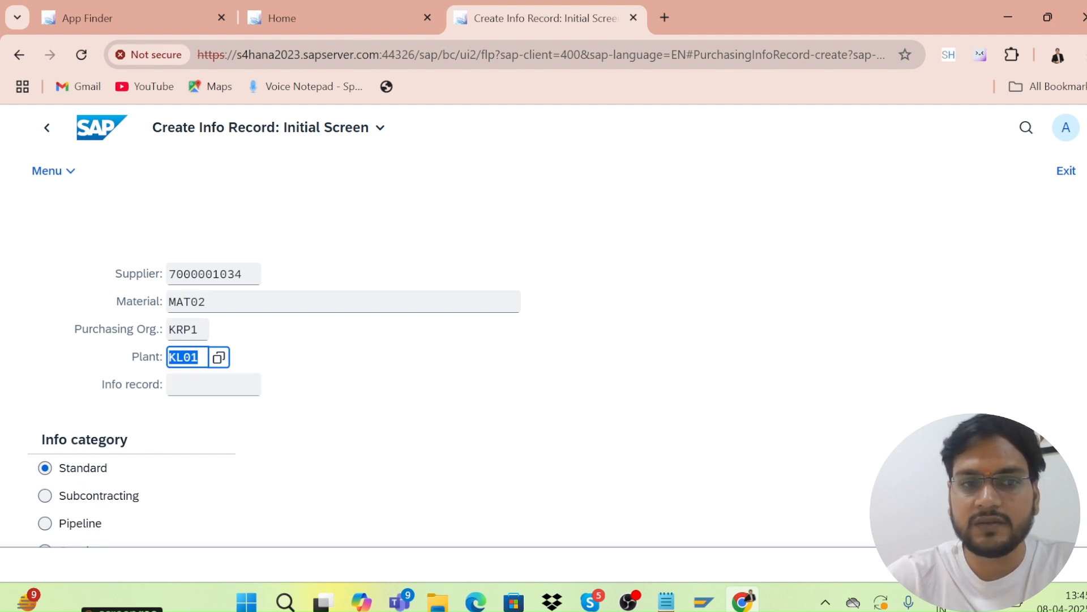
scroll(274, 402, down, 1)
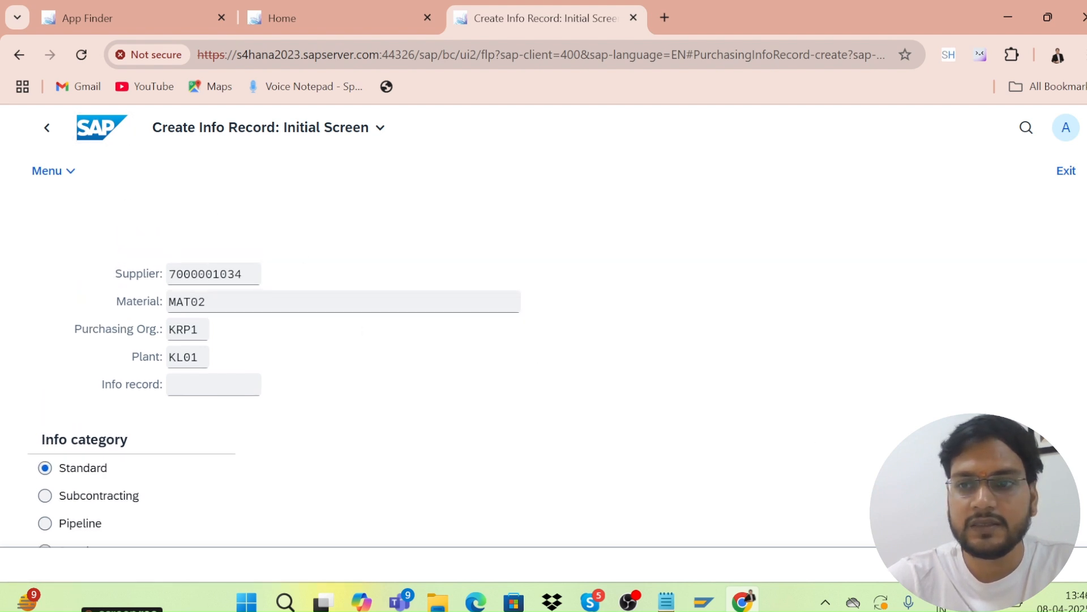
scroll(544, 362, down, 1)
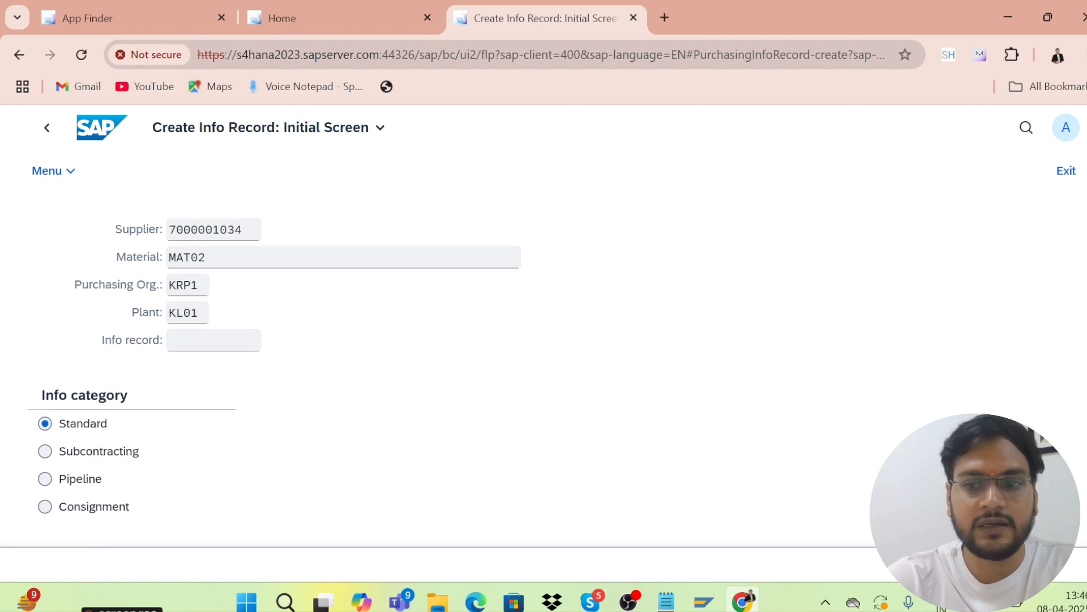
key(Return)
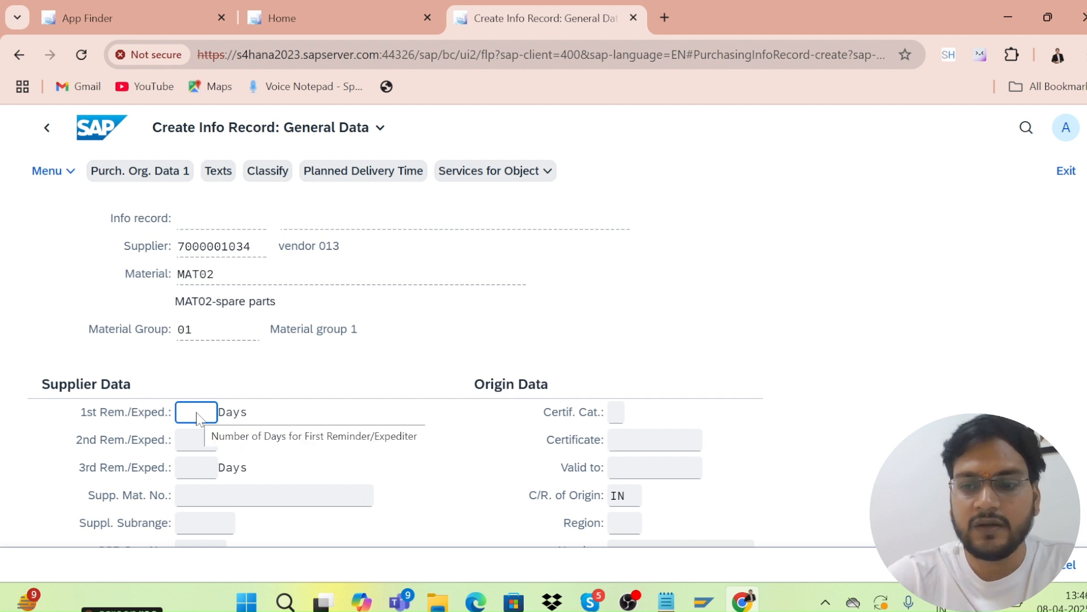
Enter planned delivery time 5 days and standard quantity 10, confirming net price 10.
key(Return)
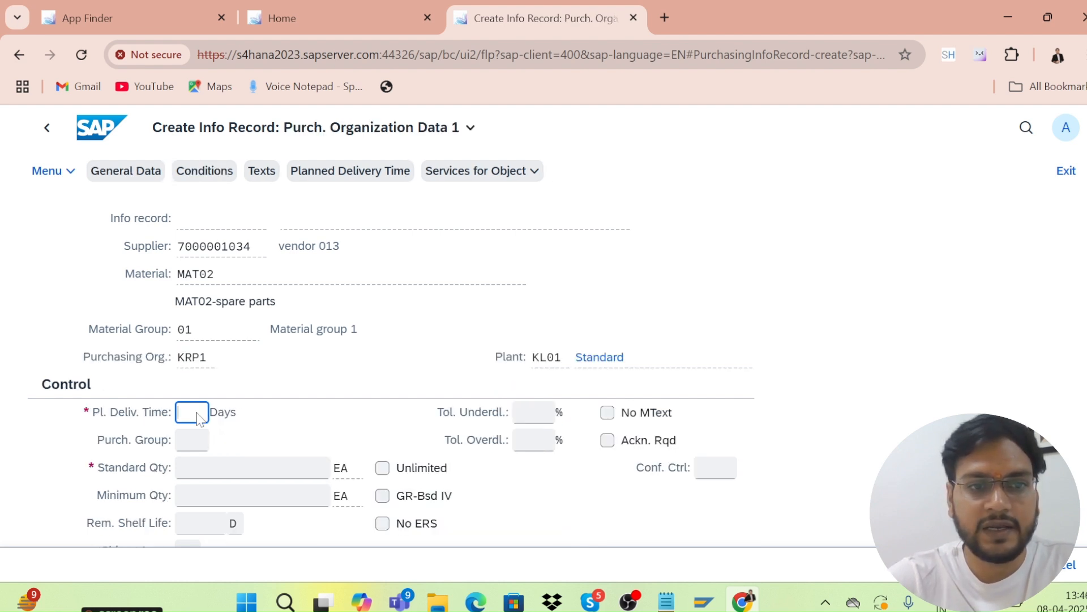
text(5)
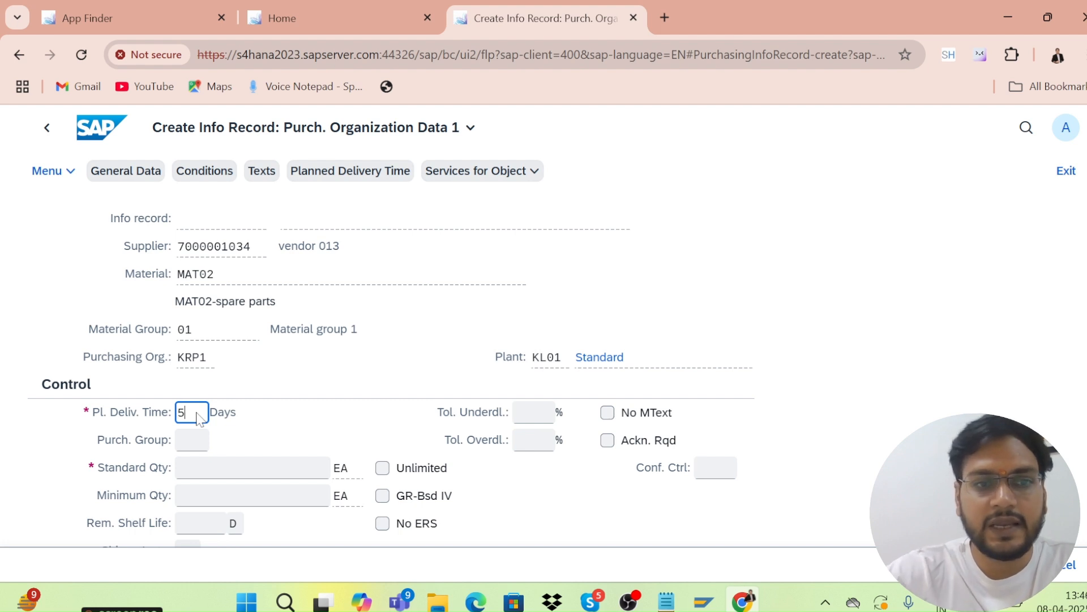
key(Return)
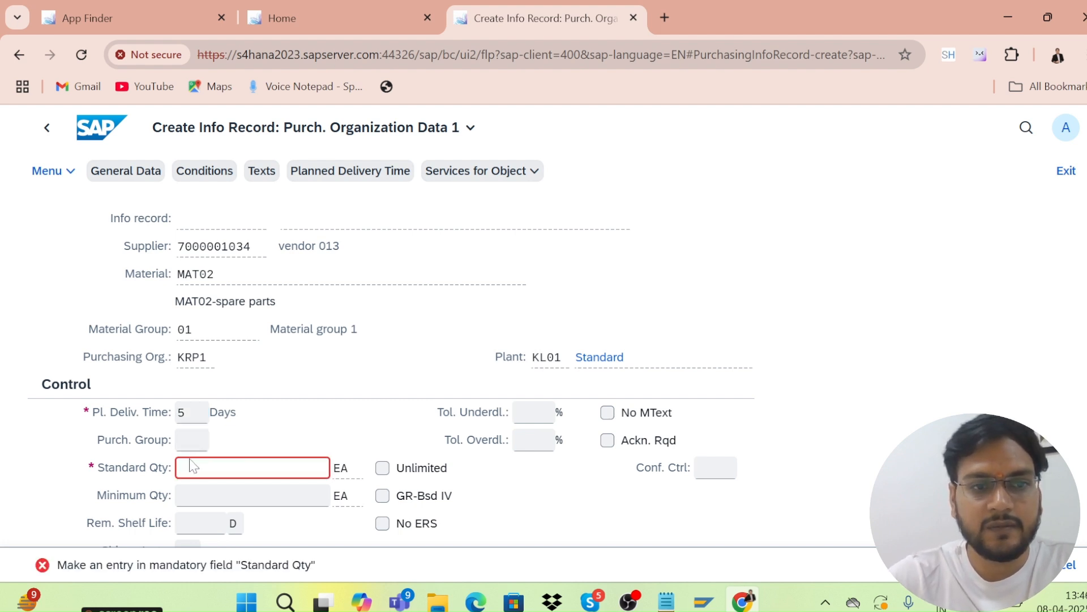
text(10)
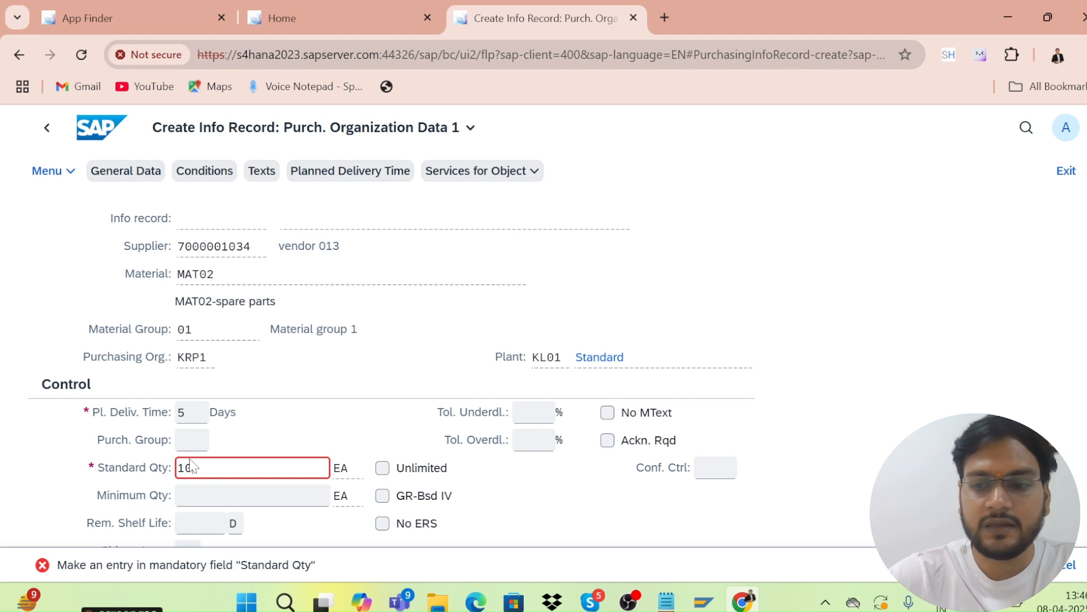
key(Return)
text(10)
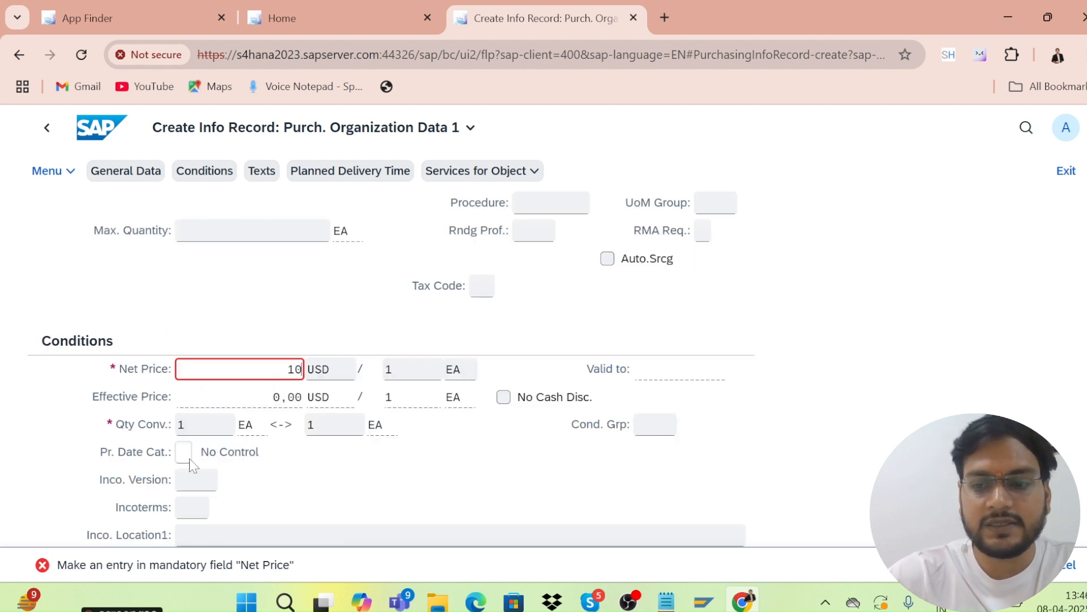
key(Return)
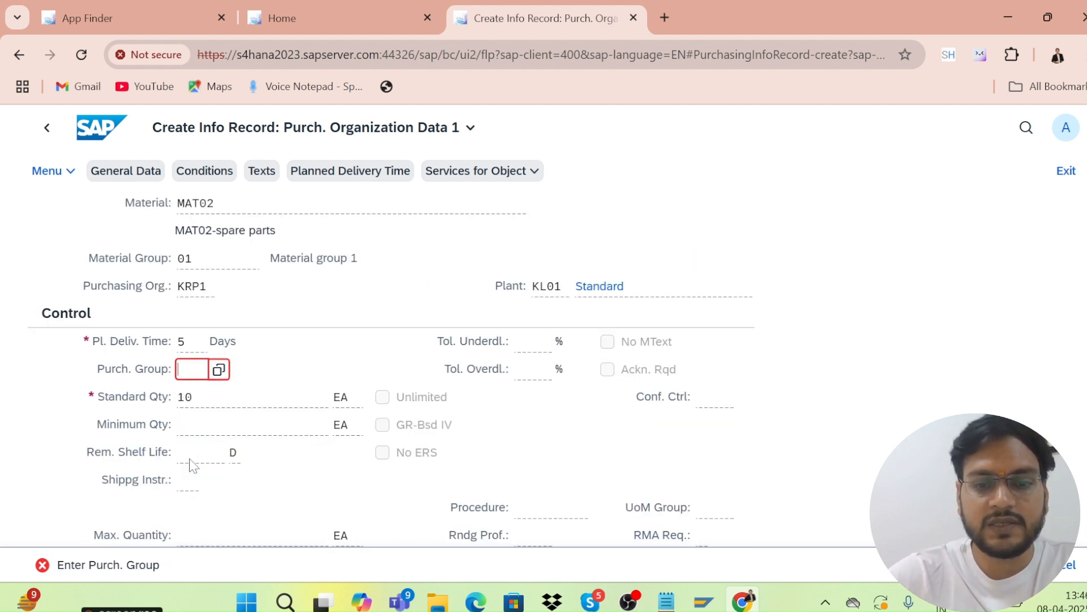
text(001)
key(Return)
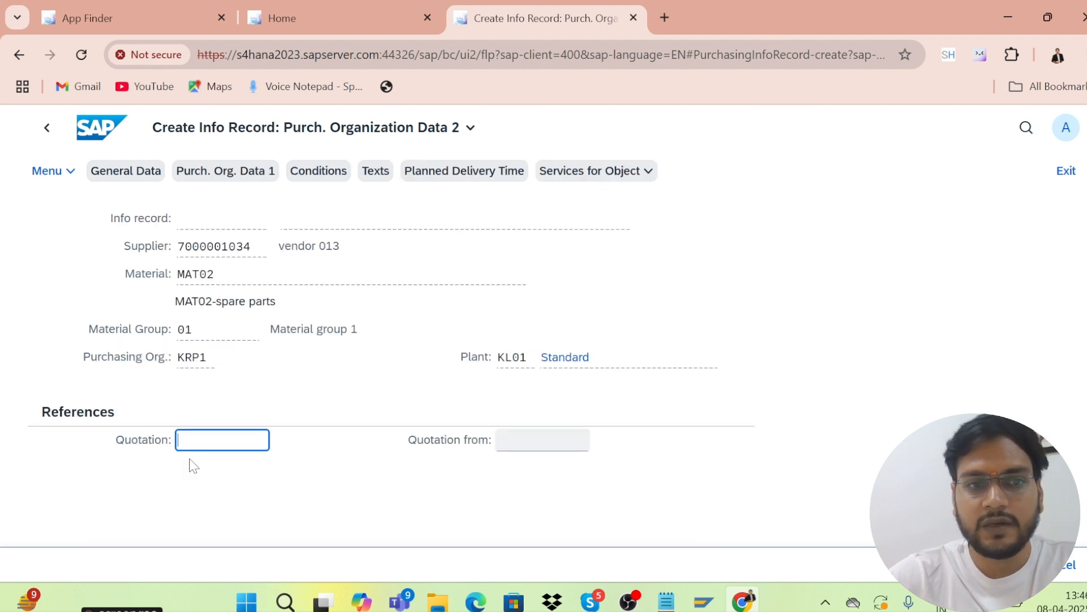
key(Return)
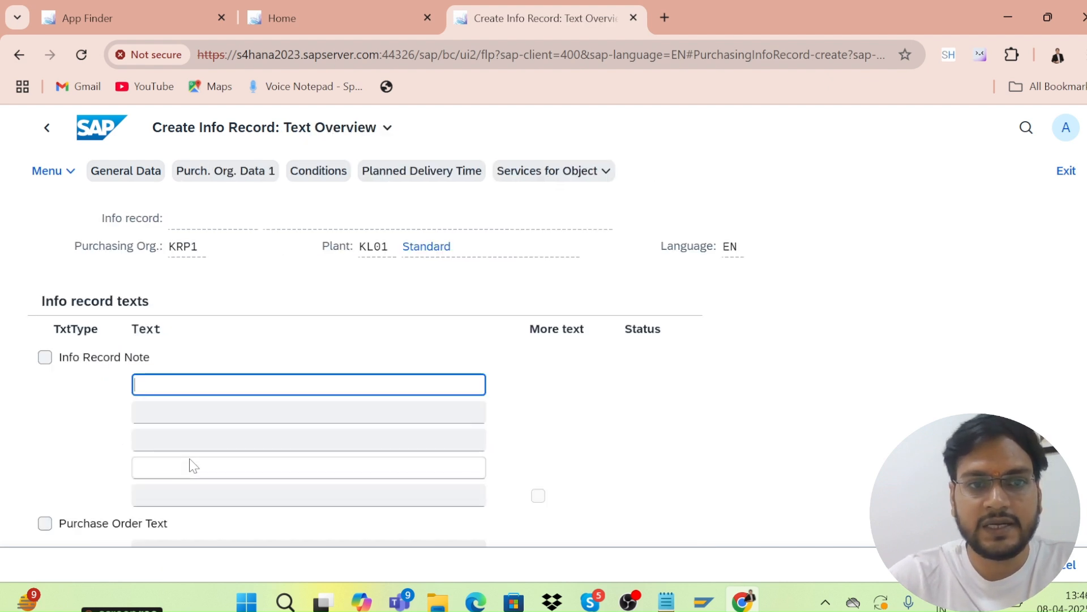
key(Return)
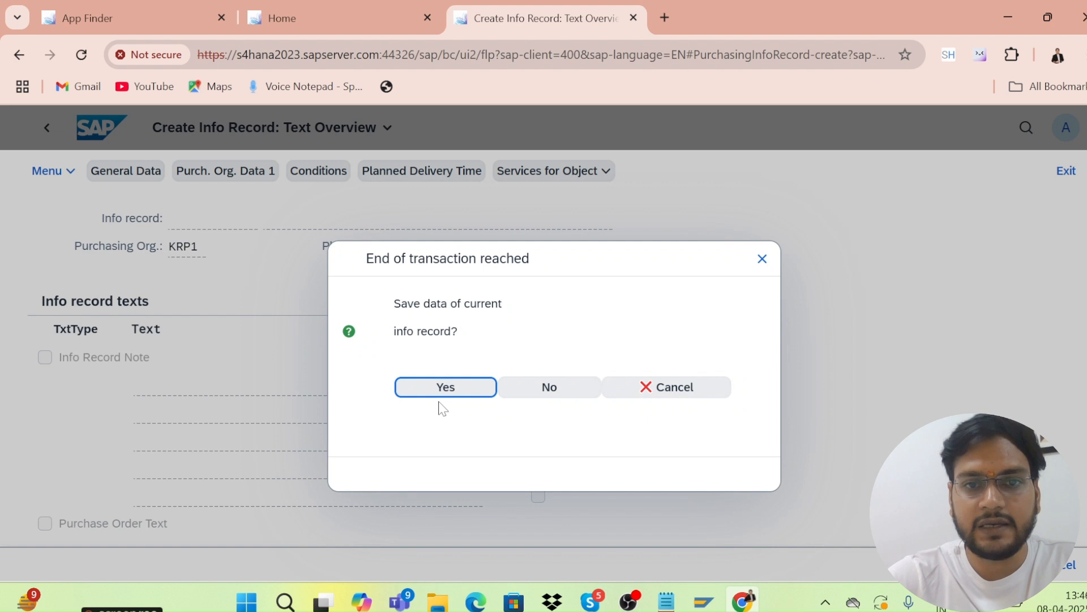
click(445, 388)
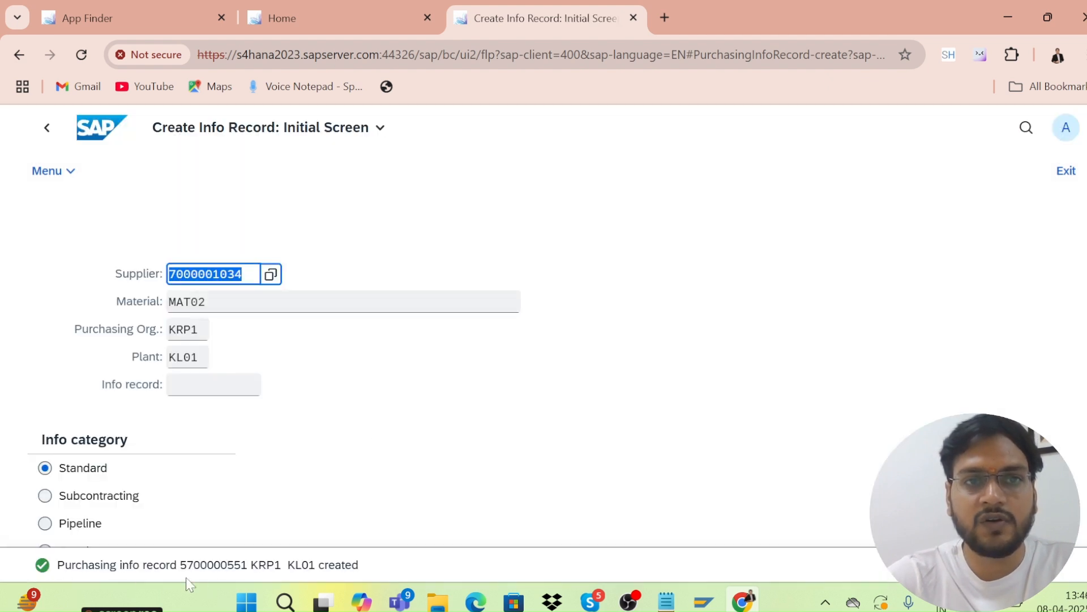
Leave the info record app, close its tab, and open Purchasing Documents per Supplier.
click(25, 55)
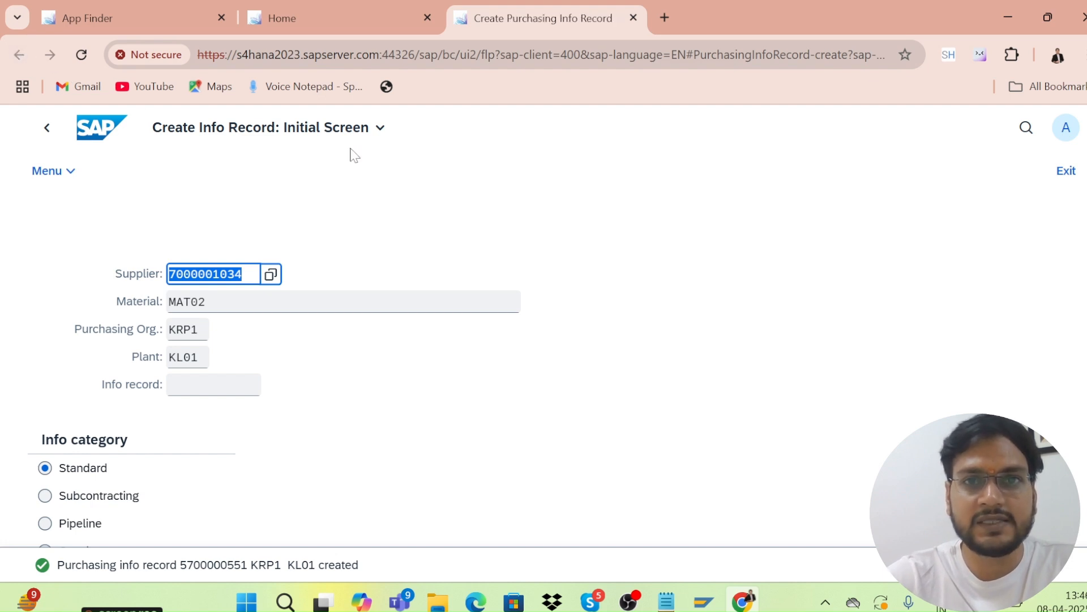
click(629, 16)
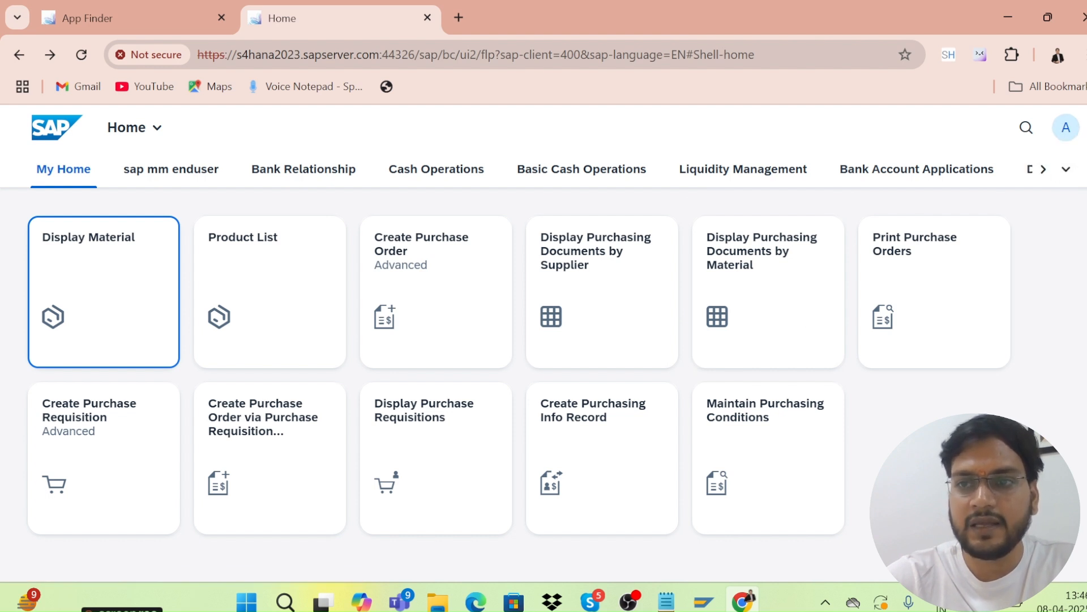
scroll(520, 366, down, 2)
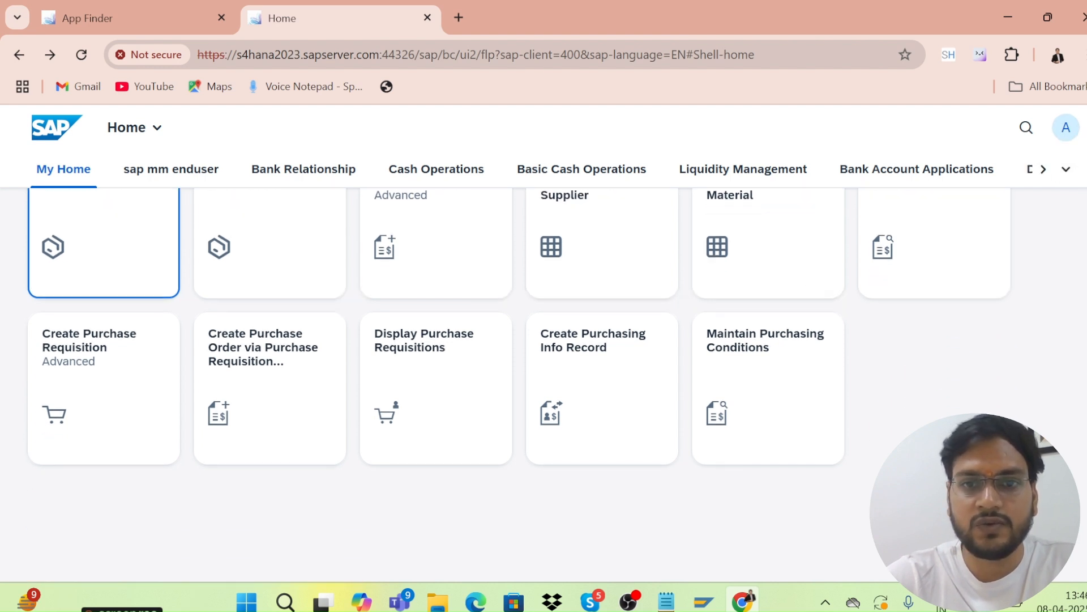
scroll(520, 337, up, 2)
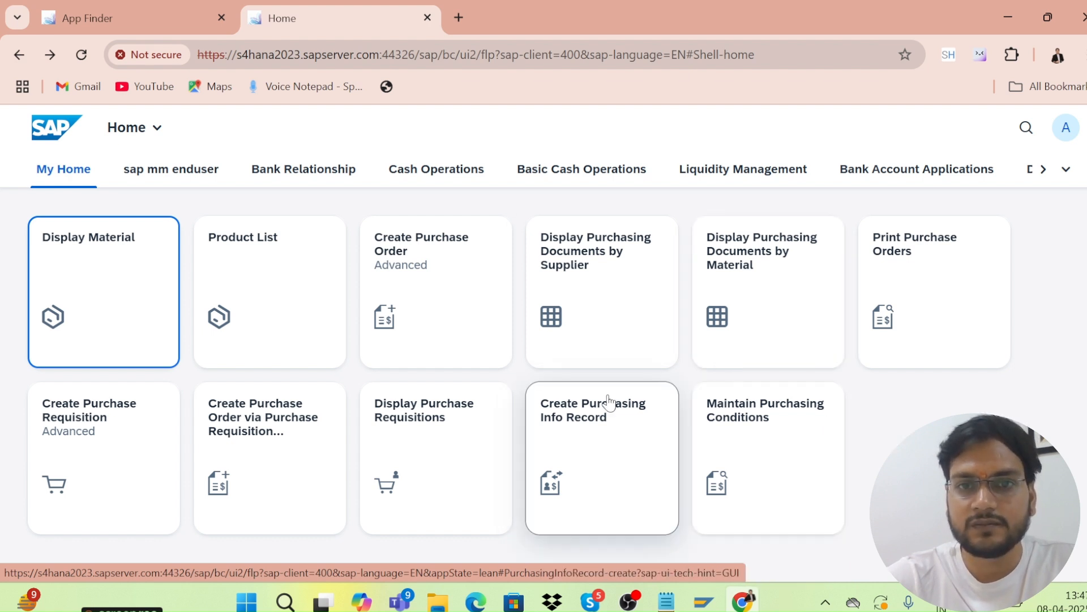
click(601, 317)
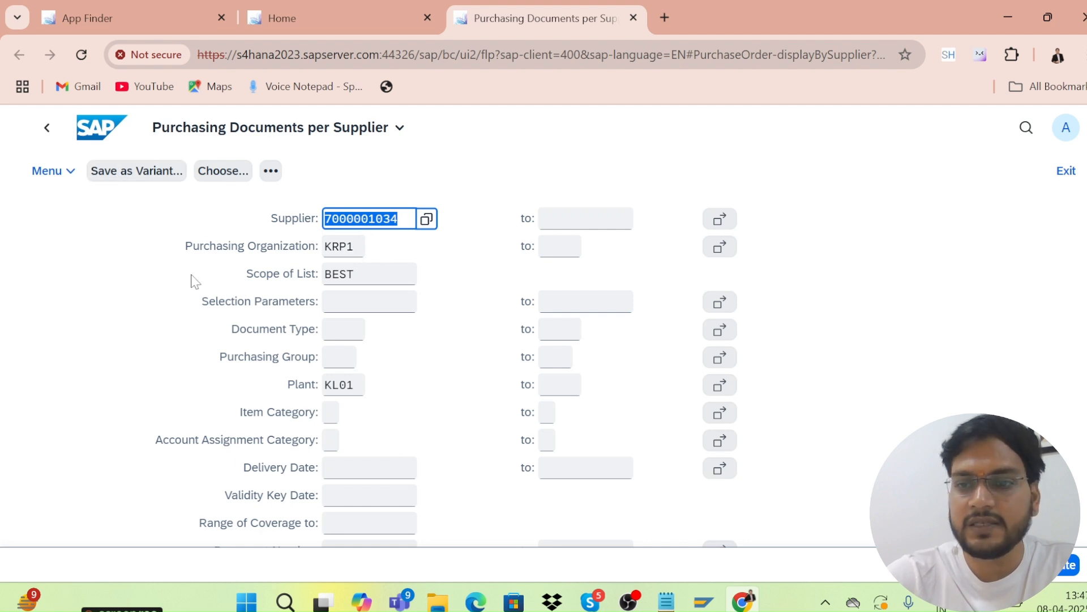
Run the supplier's purchase order report for KRP1/KL01 and bring up the Print Screen List dialog.
click(1062, 571)
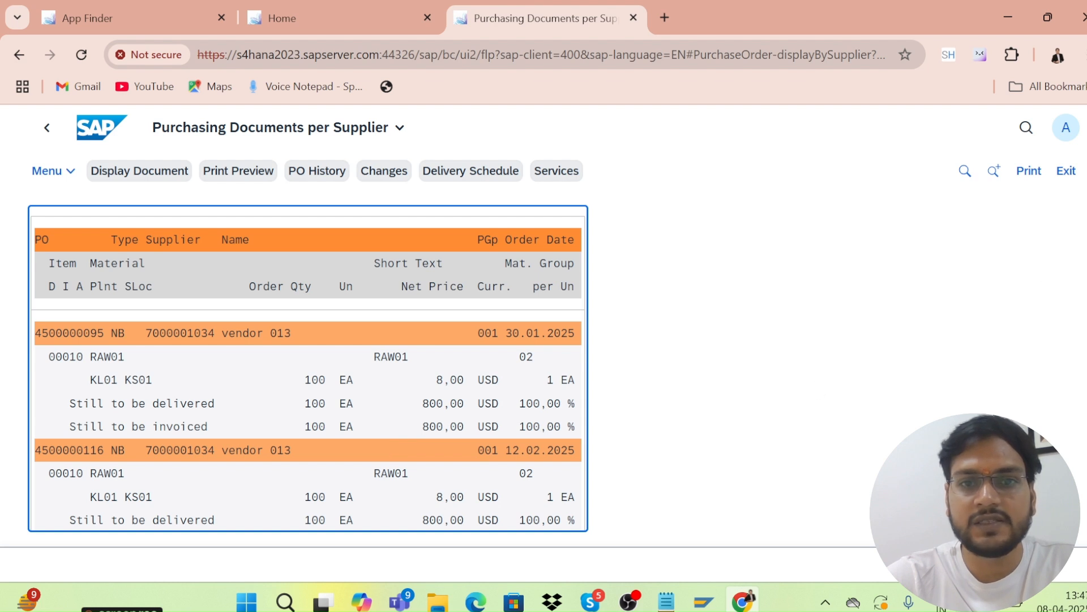
scroll(308, 426, down, 2)
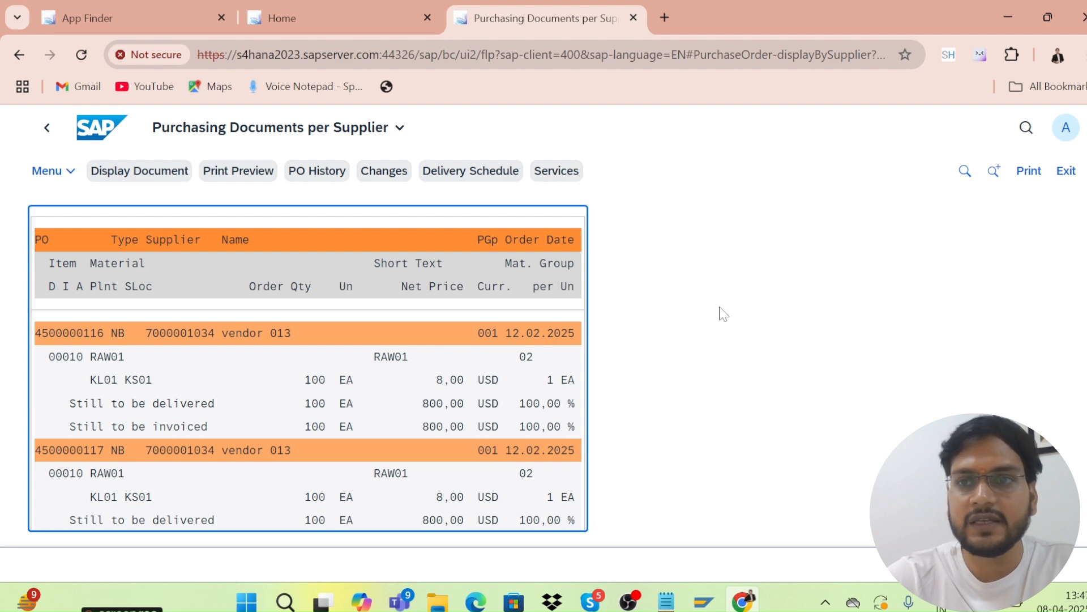
click(1032, 173)
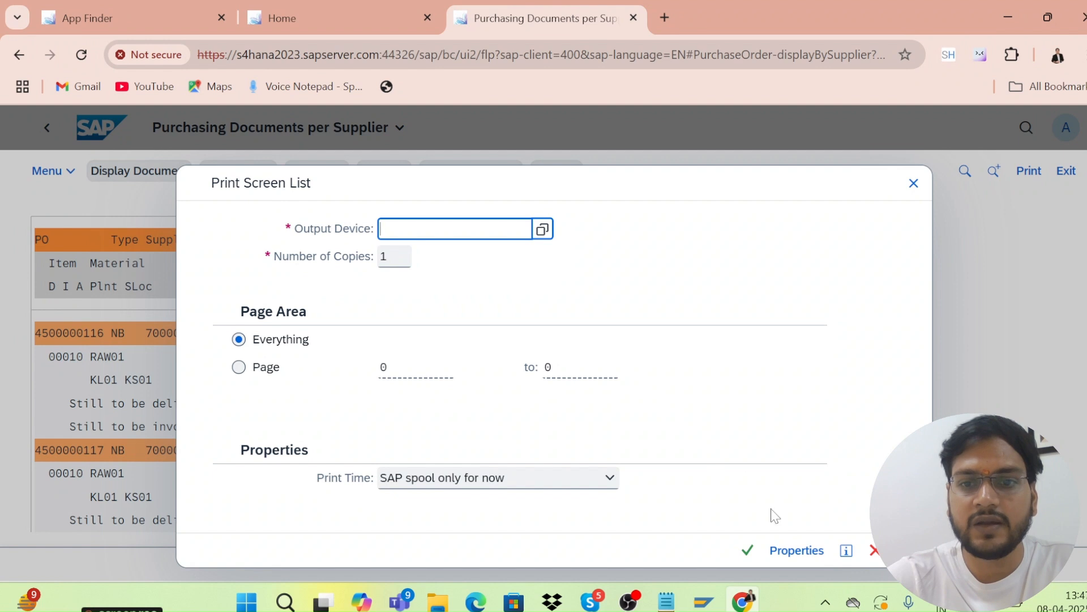
Cancel printing, exit the report, go back, and dismiss the pop-up blocker error.
click(914, 183)
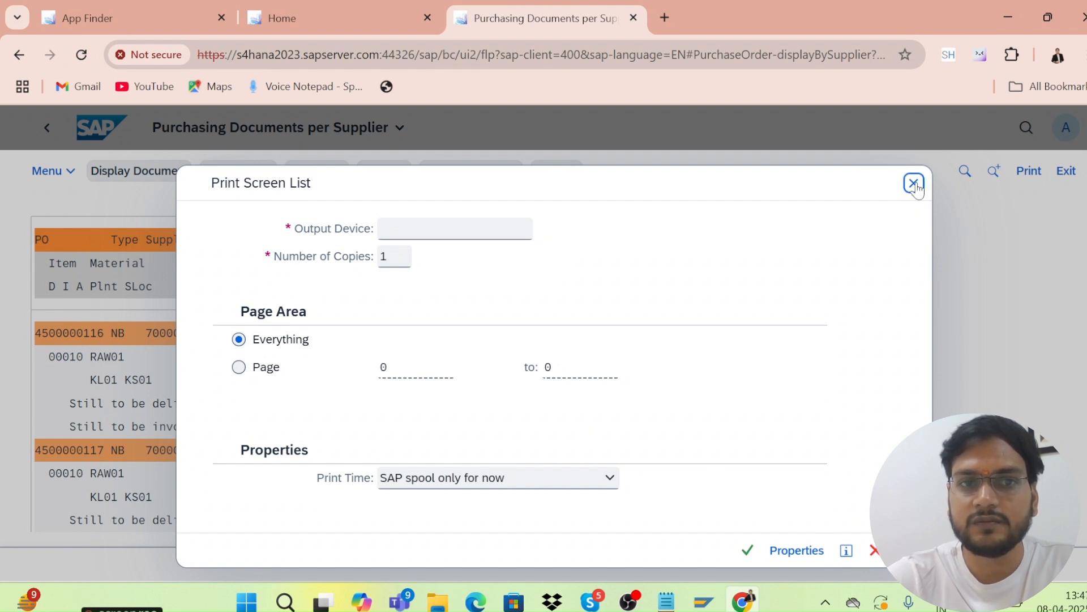
click(1067, 172)
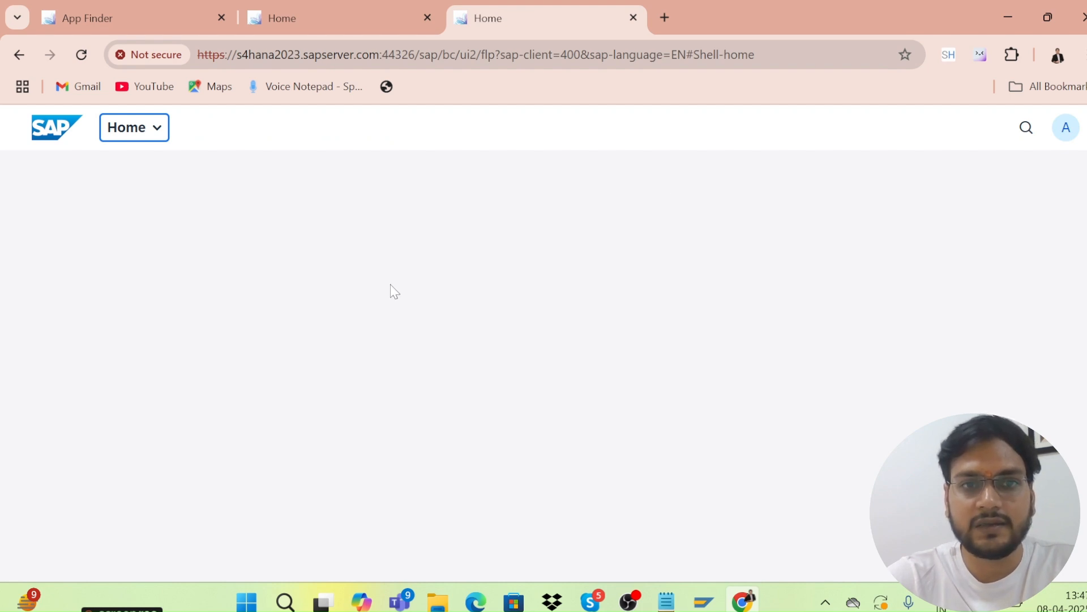
click(23, 59)
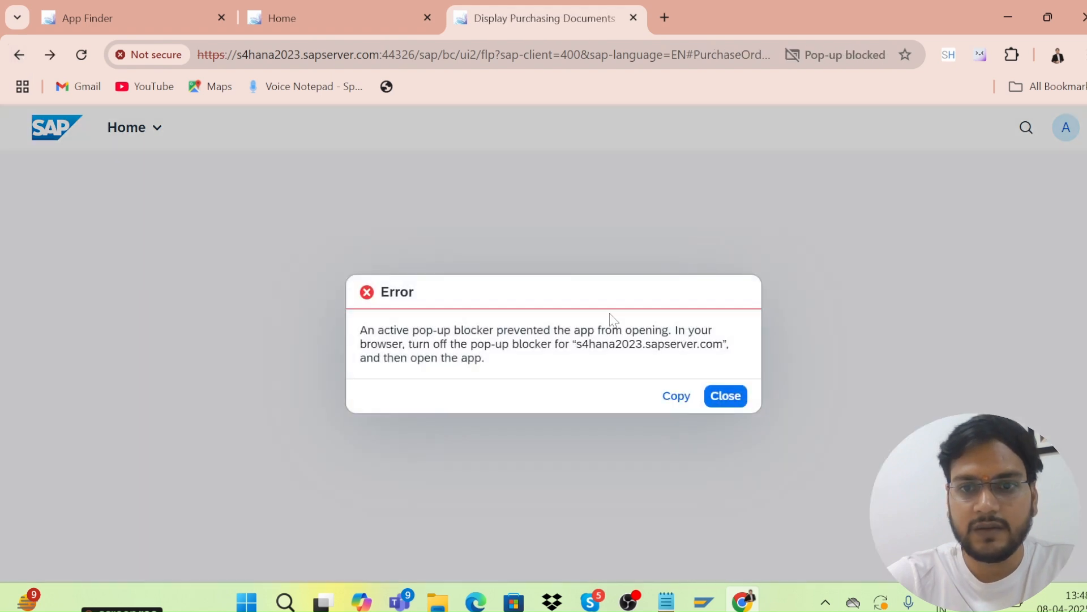
click(720, 396)
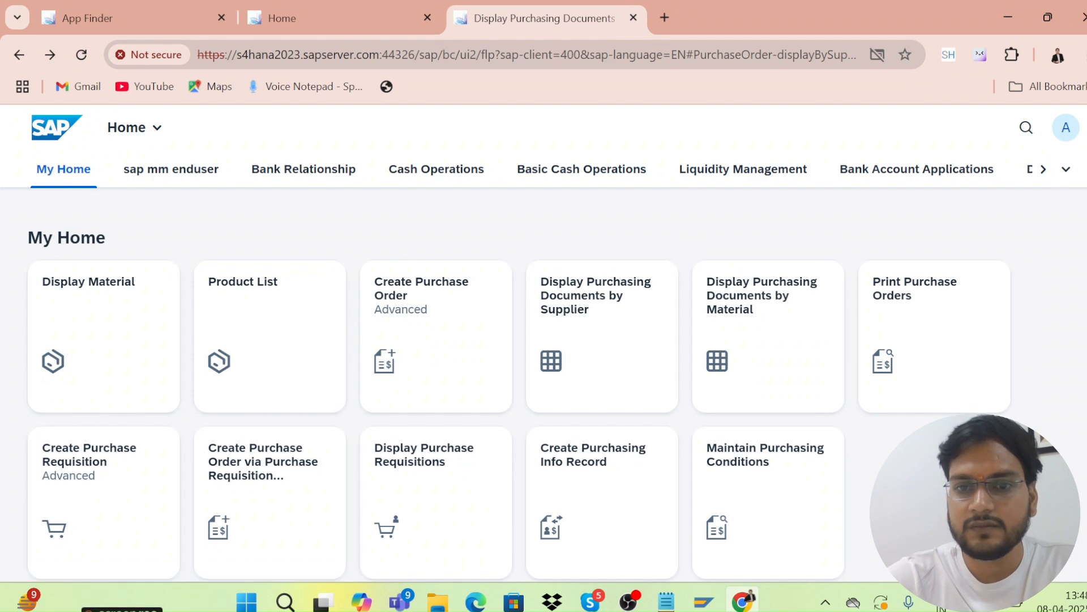
scroll(520, 386, down, 2)
scroll(520, 386, up, 2)
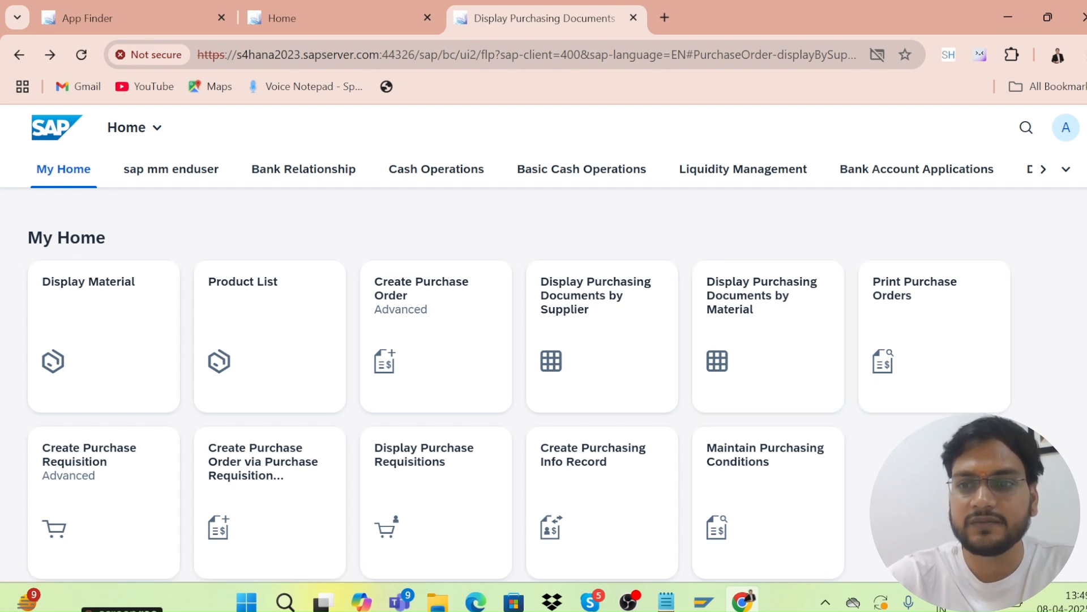
scroll(1081, 377, down, 2)
scroll(1081, 377, up, 2)
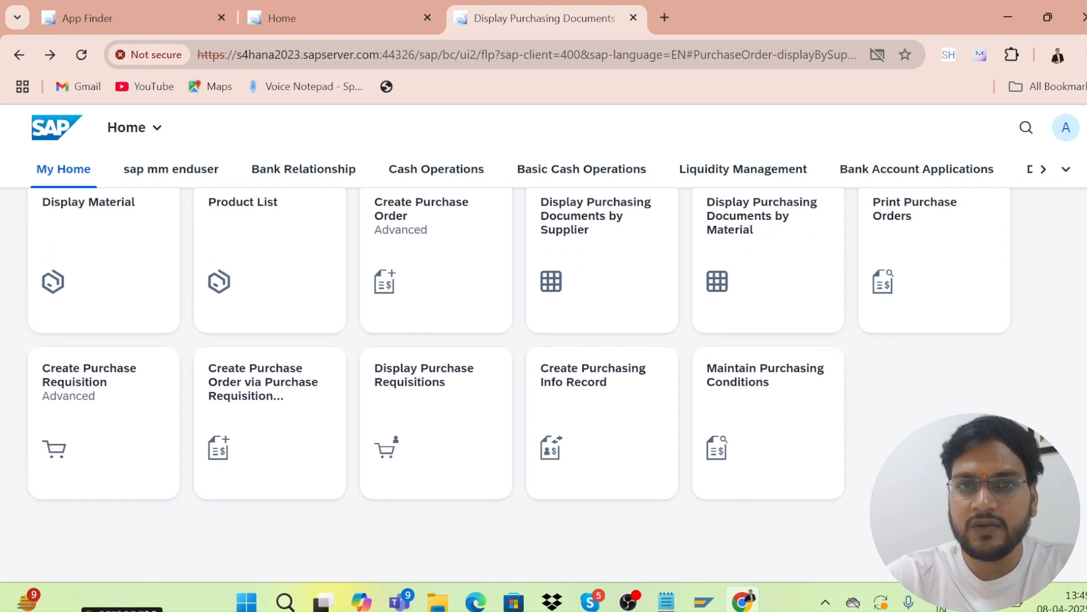